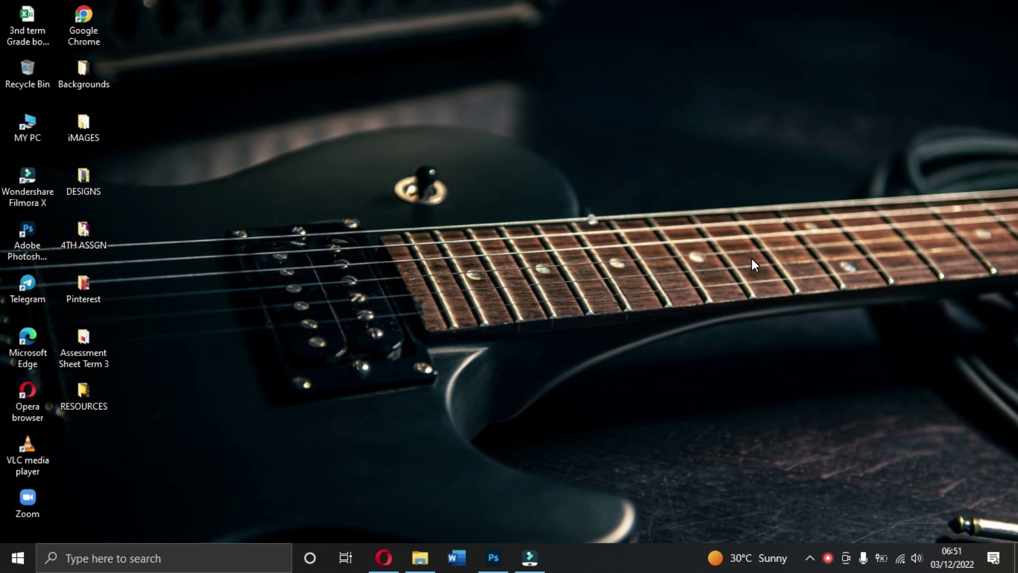
Switch to Photoshop to review the finished Festival of Praise flyer, and look over the source images in the ASAP folder
{"action": "left_click", "coordinate": [493, 558]}
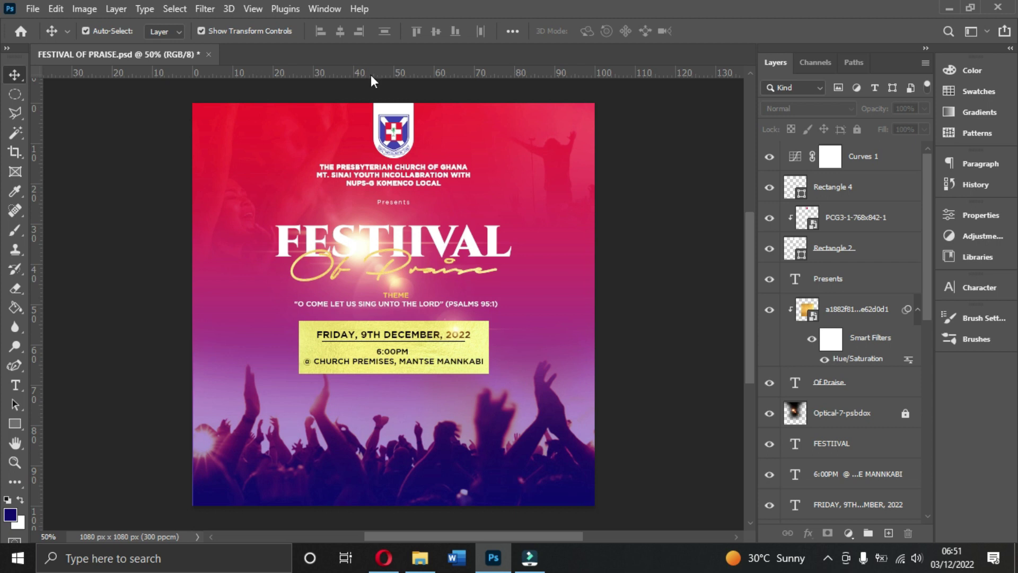
{"action": "mouse_move", "coordinate": [421, 567]}
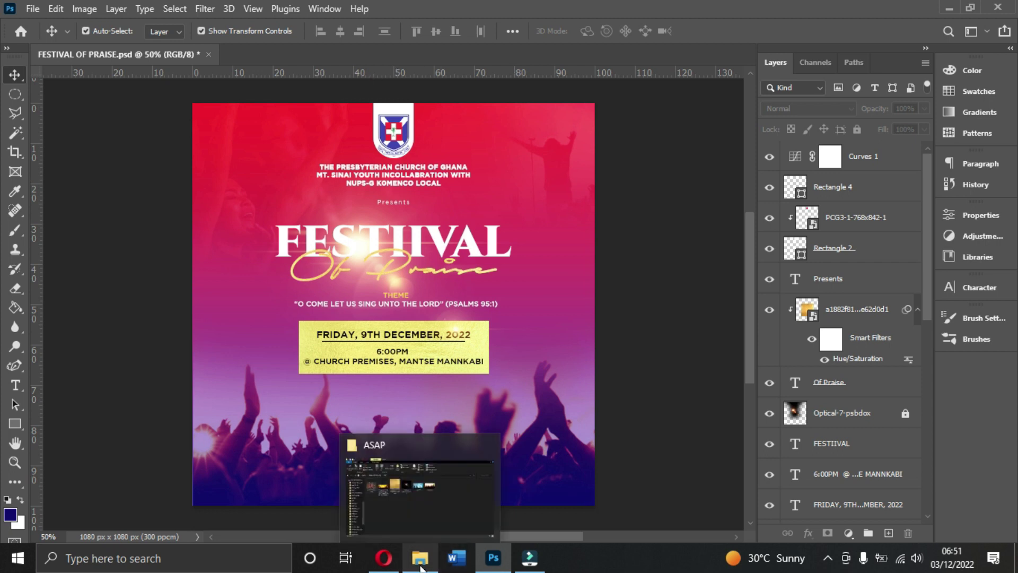
{"action": "left_click", "coordinate": [416, 504]}
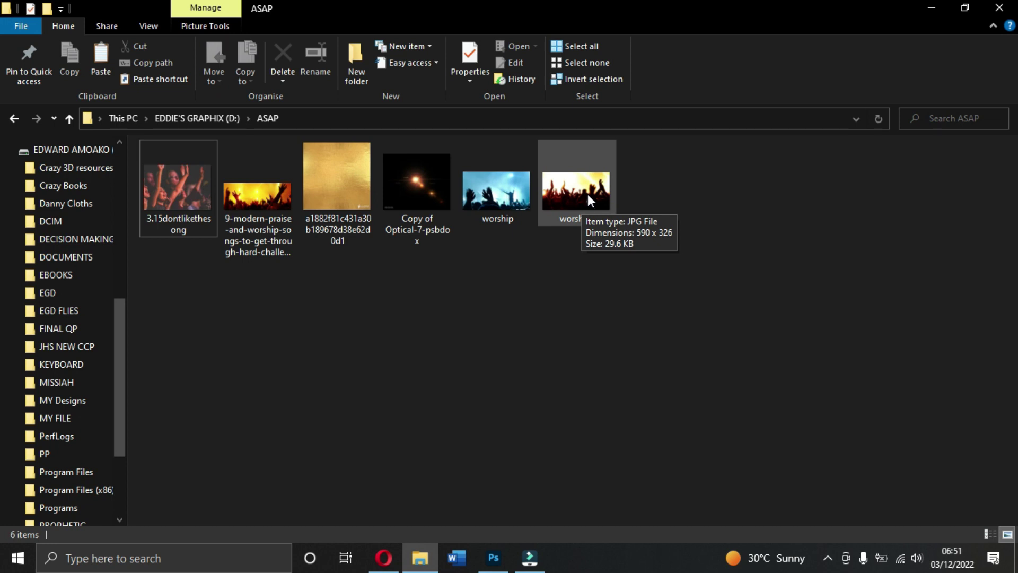
{"action": "left_click", "coordinate": [493, 558]}
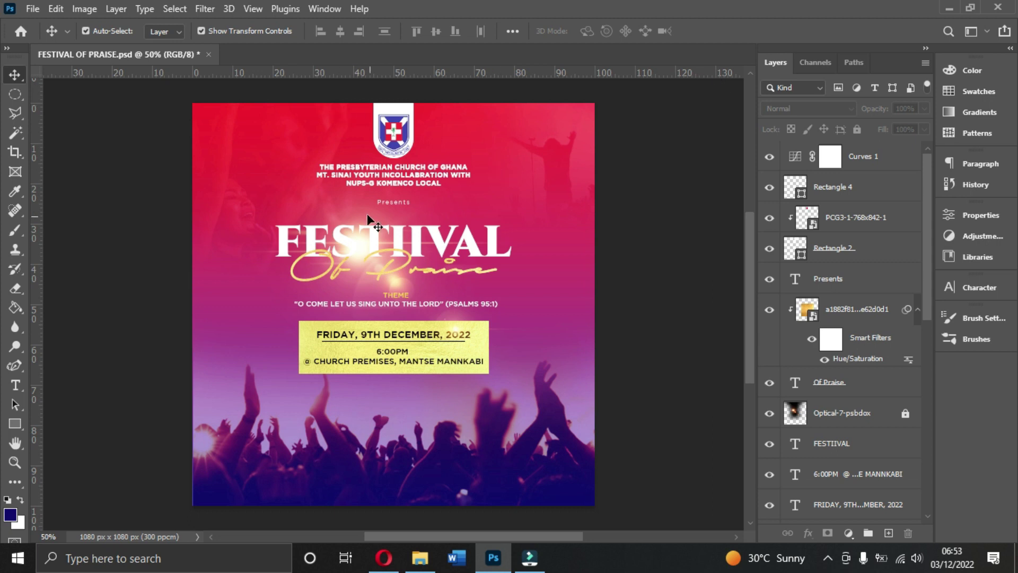
Start a new document and name it FESTIVAL OF PRAISE
{"action": "left_click", "coordinate": [30, 7]}
{"action": "left_click", "coordinate": [134, 24]}
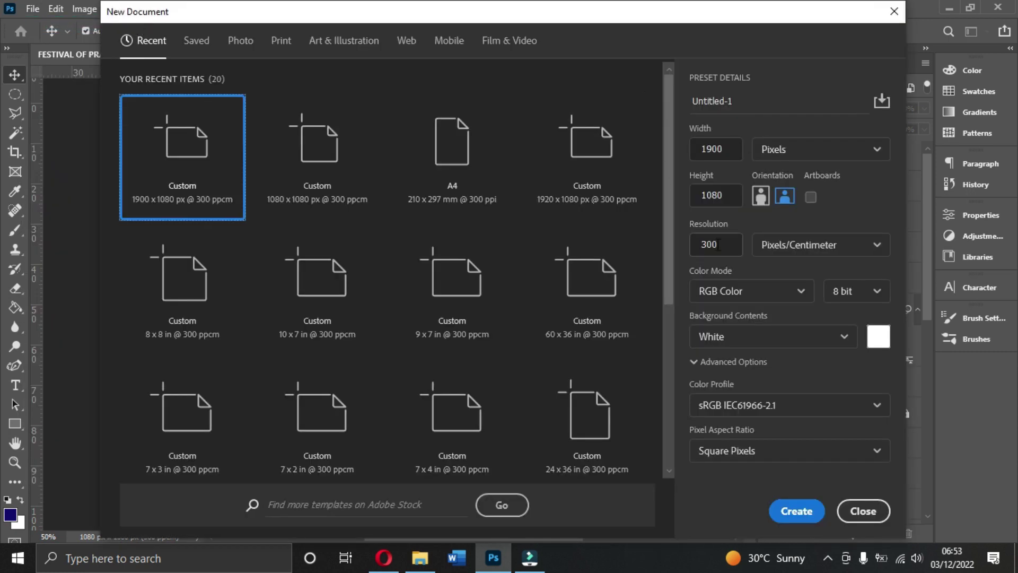
{"action": "left_click_drag", "start_coordinate": [745, 97], "coordinate": [688, 101]}
{"action": "type", "text": "FESTIVS"}
{"action": "key", "text": "BackSpace"}
{"action": "type", "text": "AL "}
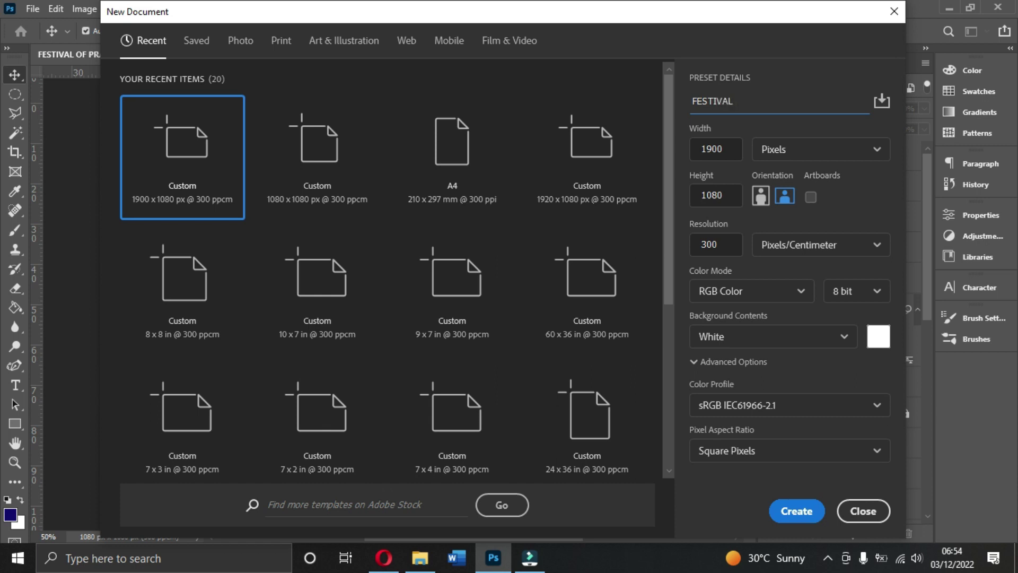
{"action": "type", "text": "OF PRAISE"}
{"action": "key", "text": "BackSpace"}
{"action": "key", "text": "BackSpace"}
{"action": "key", "text": "BackSpace"}
{"action": "key", "text": "BackSpace"}
{"action": "type", "text": "IASE"}
{"action": "key", "text": "BackSpace"}
{"action": "key", "text": "BackSpace"}
{"action": "key", "text": "BackSpace"}
{"action": "key", "text": "BackSpace"}
{"action": "type", "text": "AISE"}
Set the new document's width to 1080 pixels and create it
{"action": "double_click", "coordinate": [726, 147]}
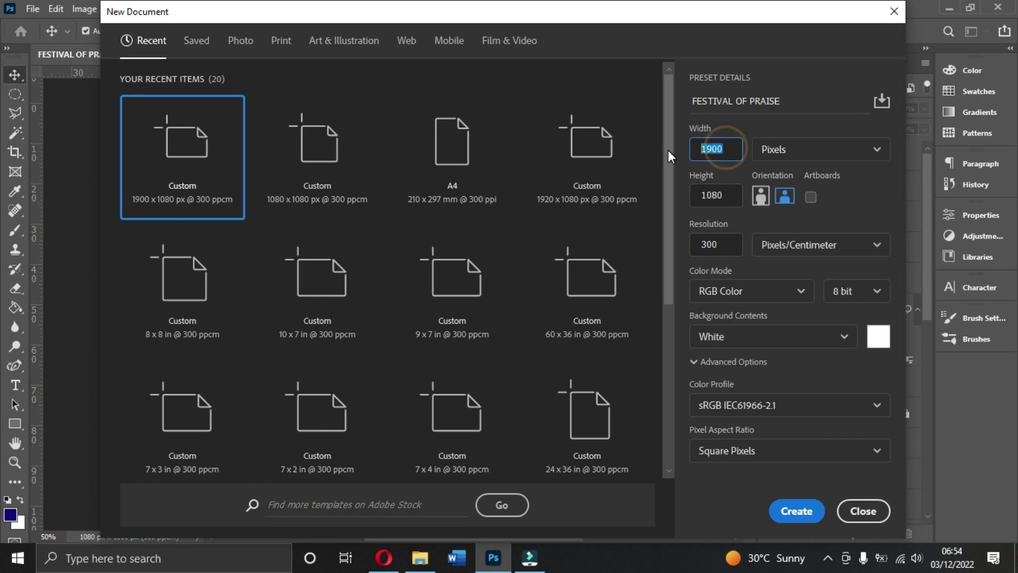
{"action": "type", "text": "1080"}
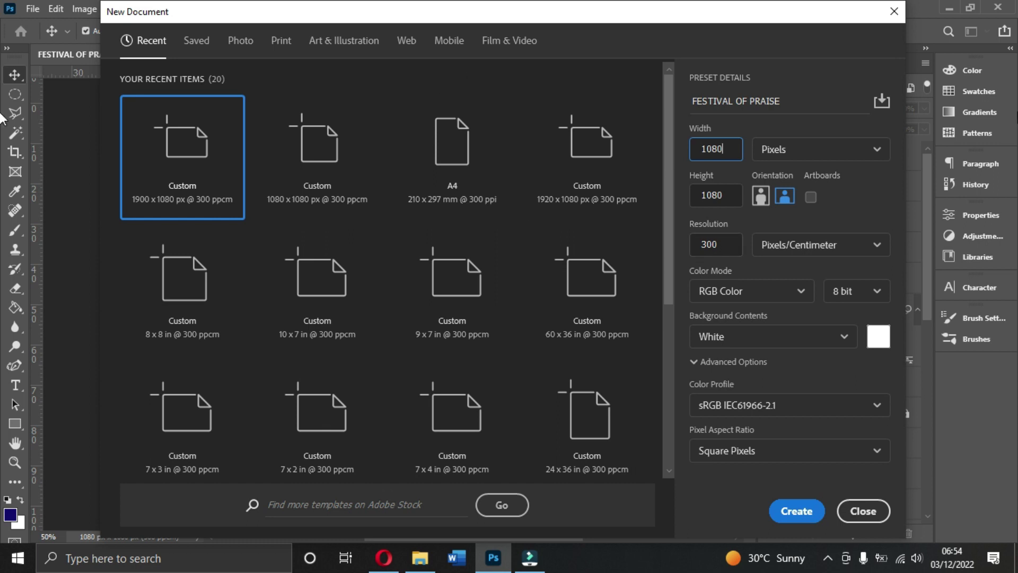
{"action": "left_click", "coordinate": [796, 511]}
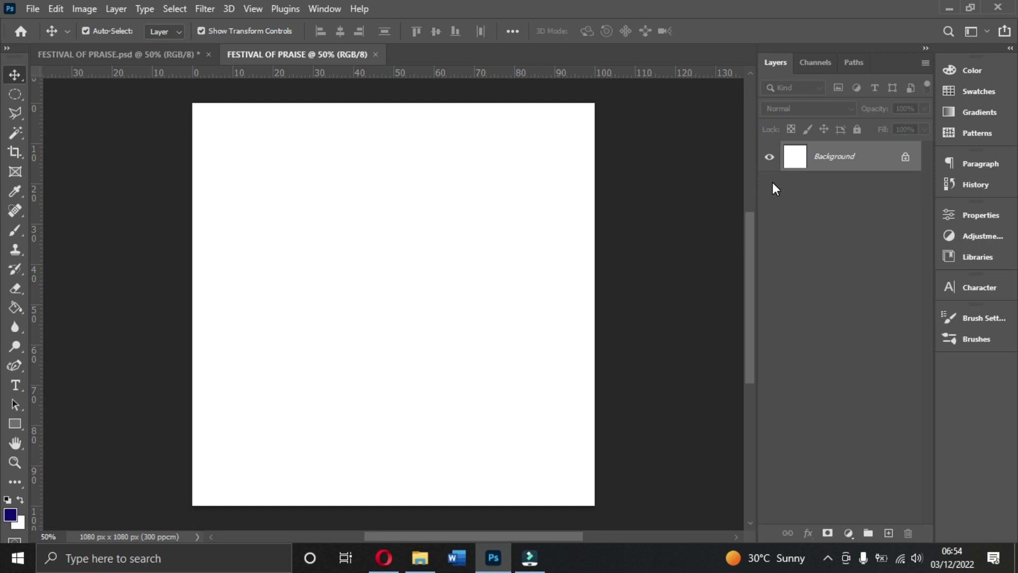
Add a Gradient fill layer above the background using the custom blue-to-red gradient preset
{"action": "left_click", "coordinate": [847, 533]}
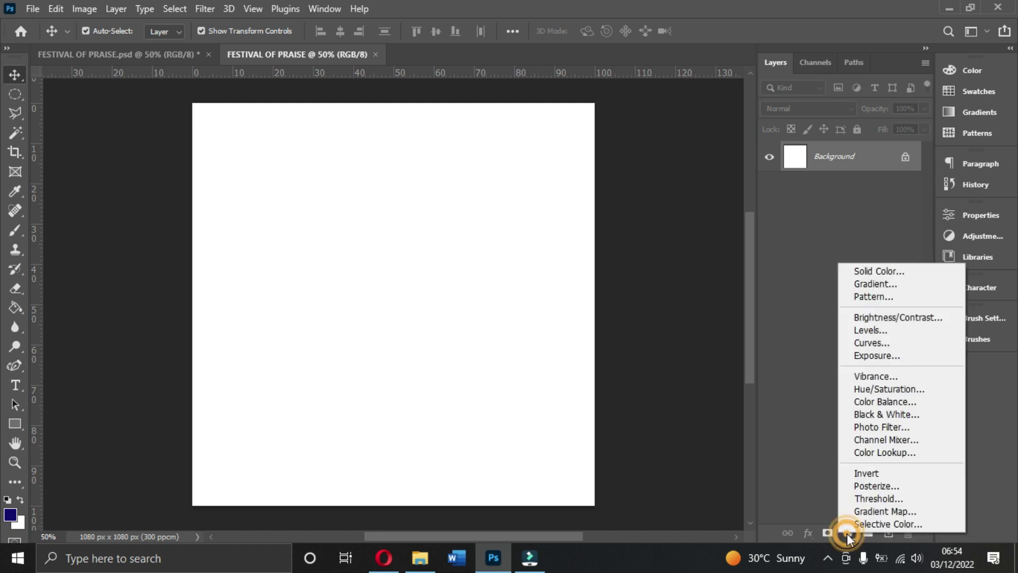
{"action": "left_click", "coordinate": [861, 284]}
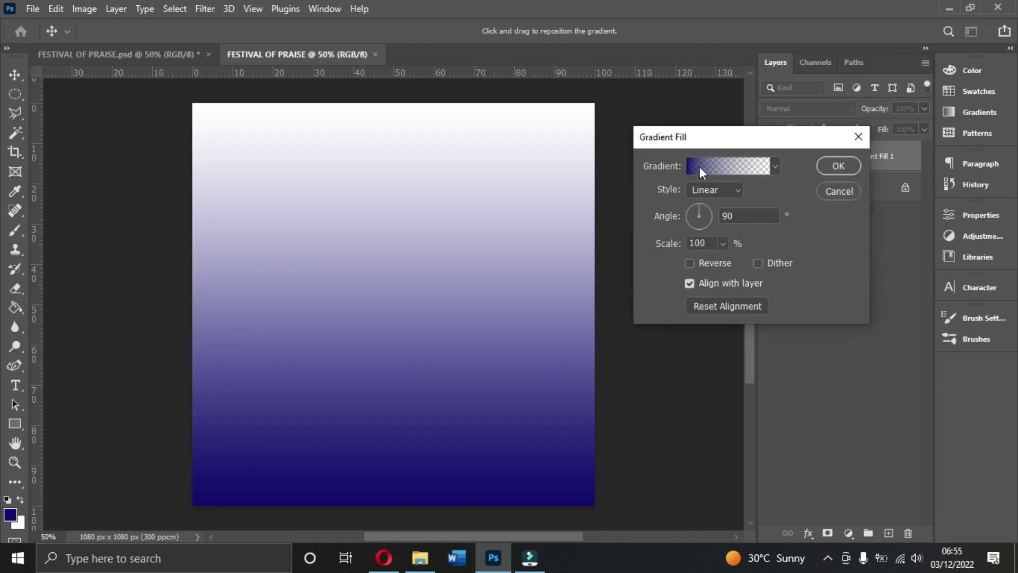
{"action": "left_click", "coordinate": [722, 166]}
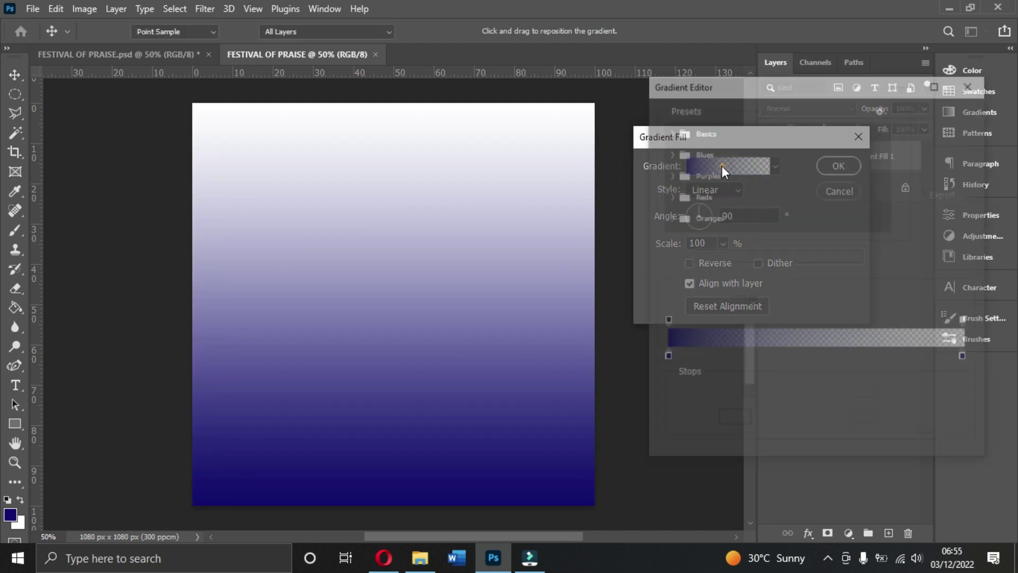
{"action": "scroll", "coordinate": [732, 195], "scroll_direction": "down", "scroll_amount": 1}
{"action": "scroll", "coordinate": [732, 194], "scroll_direction": "down", "scroll_amount": 3}
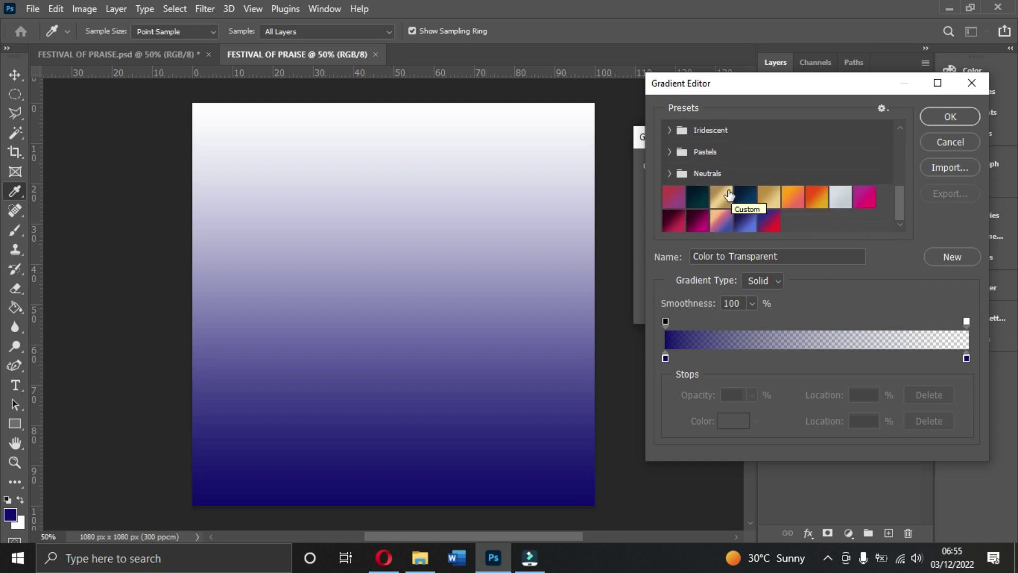
{"action": "left_click", "coordinate": [766, 220]}
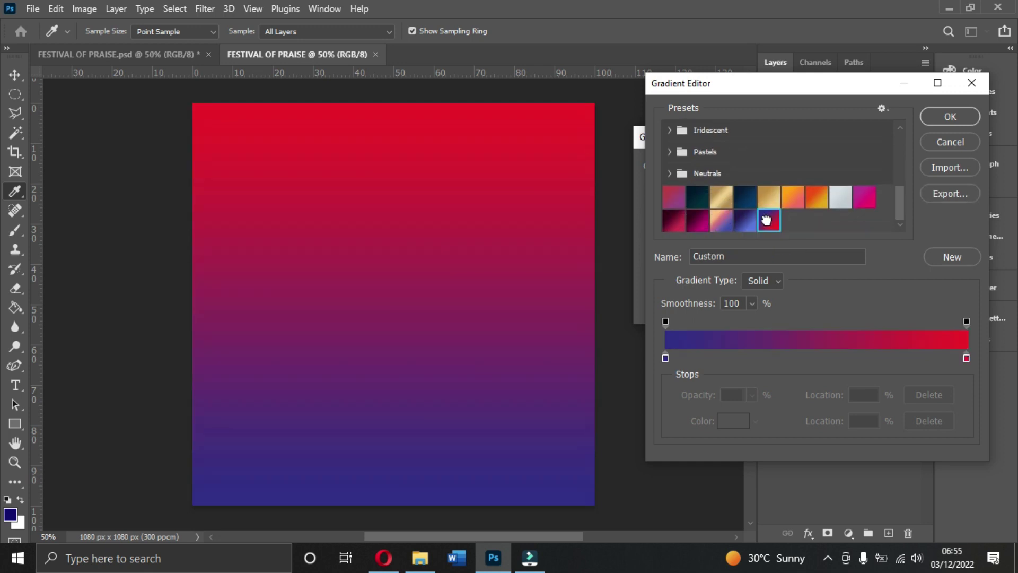
Check the hex colour codes of the gradient's blue and red stops, keeping both colours
{"action": "double_click", "coordinate": [665, 359]}
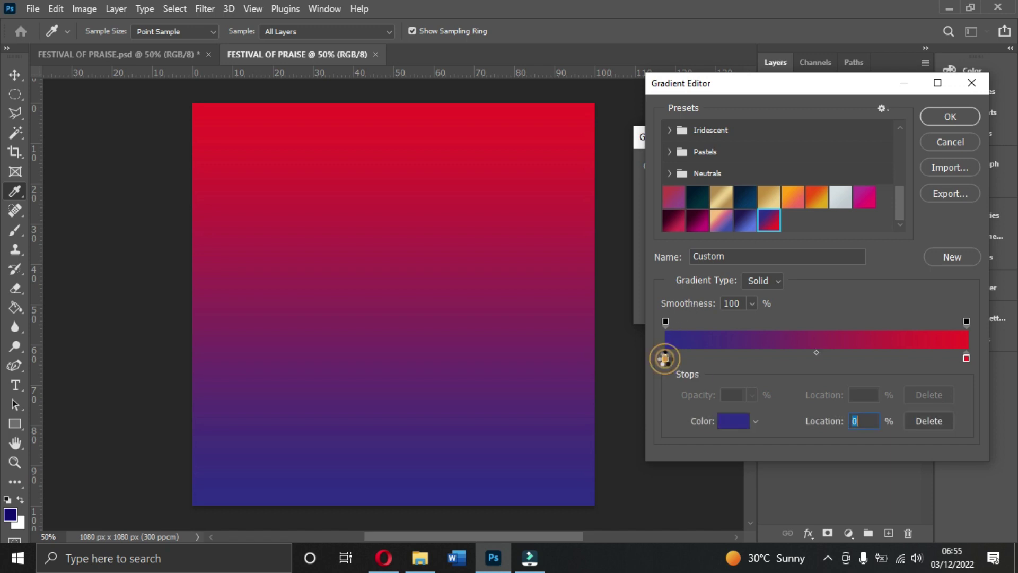
{"action": "left_click", "coordinate": [899, 384]}
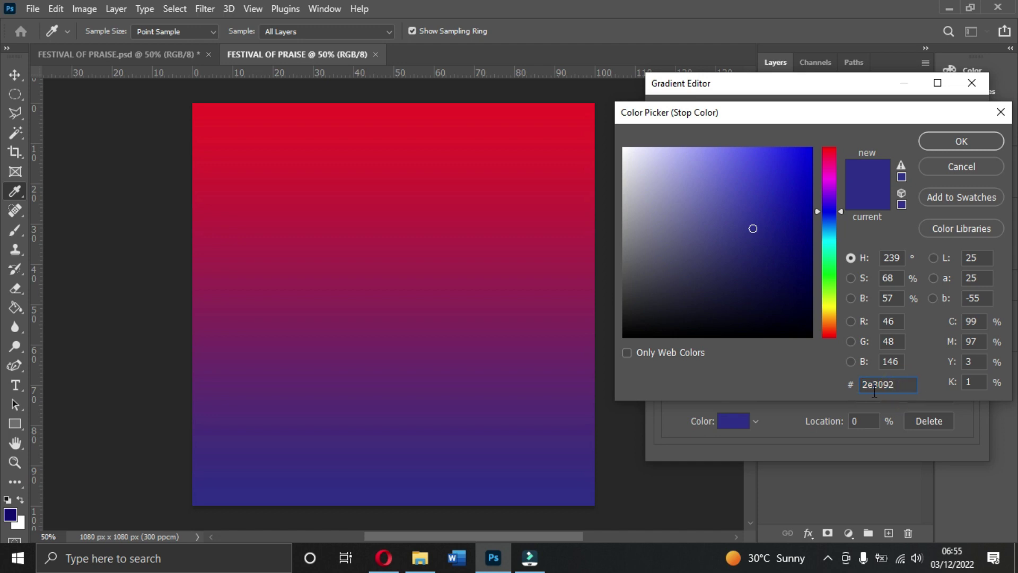
{"action": "left_click", "coordinate": [906, 390]}
{"action": "left_click", "coordinate": [944, 141]}
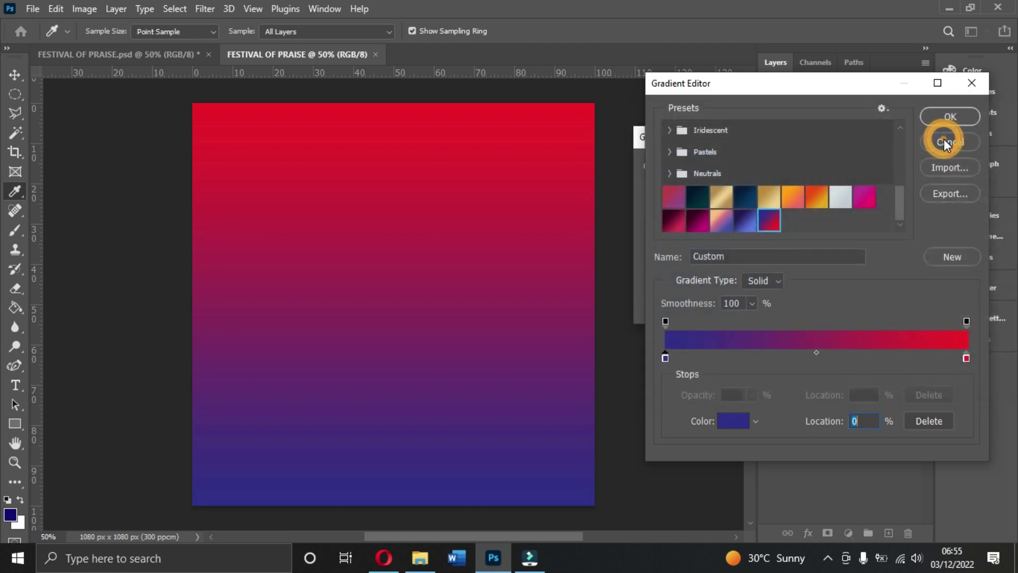
{"action": "double_click", "coordinate": [966, 358]}
{"action": "left_click", "coordinate": [901, 389]}
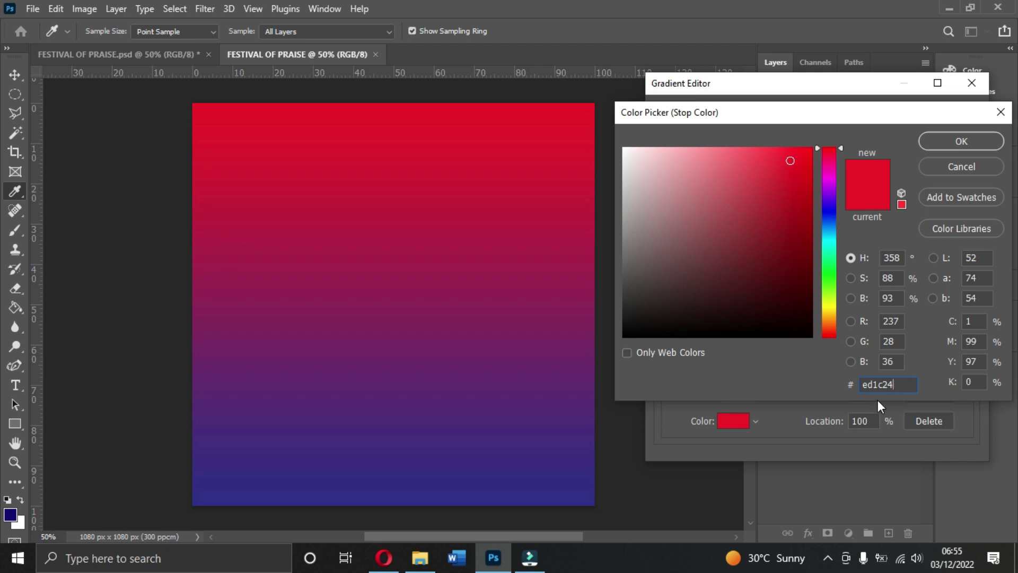
{"action": "double_click", "coordinate": [901, 385]}
{"action": "left_click", "coordinate": [894, 384]}
{"action": "left_click", "coordinate": [961, 141]}
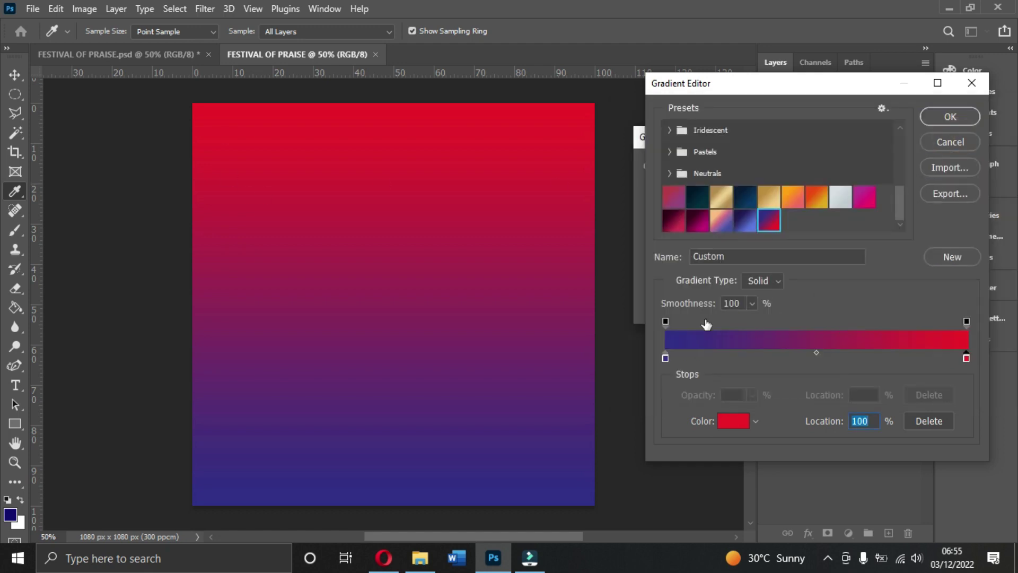
Save the blue-to-red gradient as a new preset and delete that duplicate preset
{"action": "left_click", "coordinate": [952, 258]}
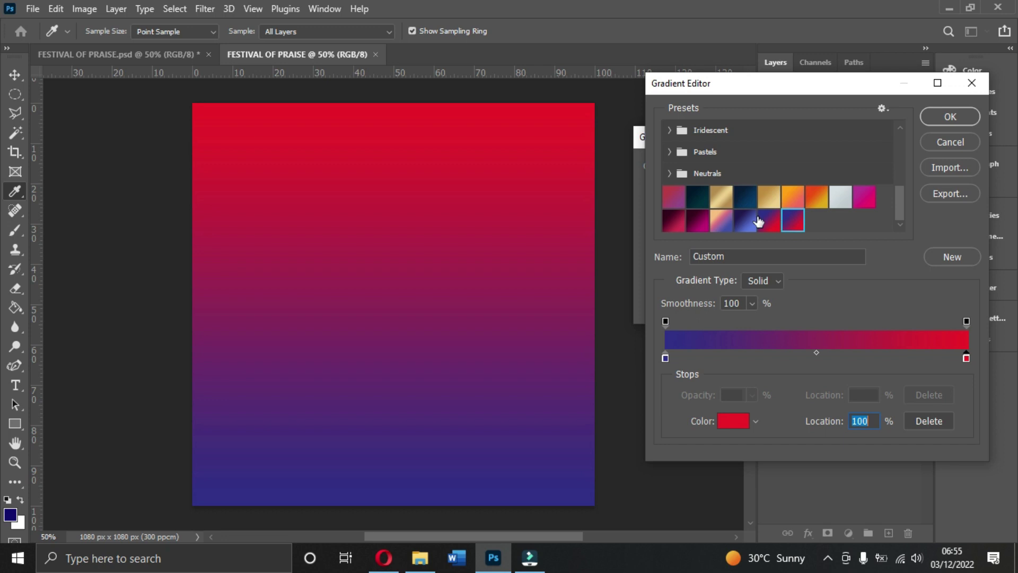
{"action": "right_click", "coordinate": [795, 225]}
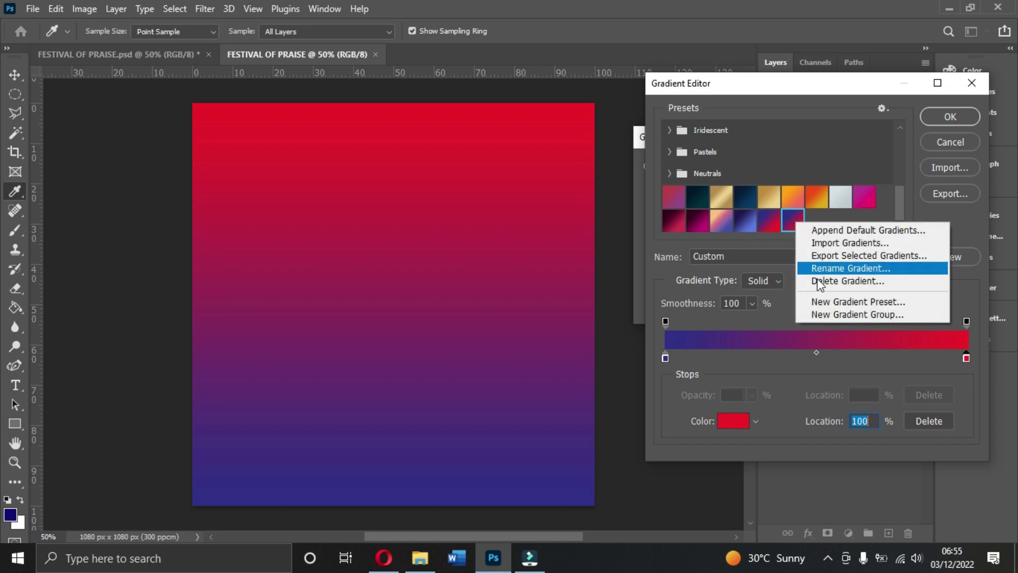
{"action": "right_click", "coordinate": [785, 220]}
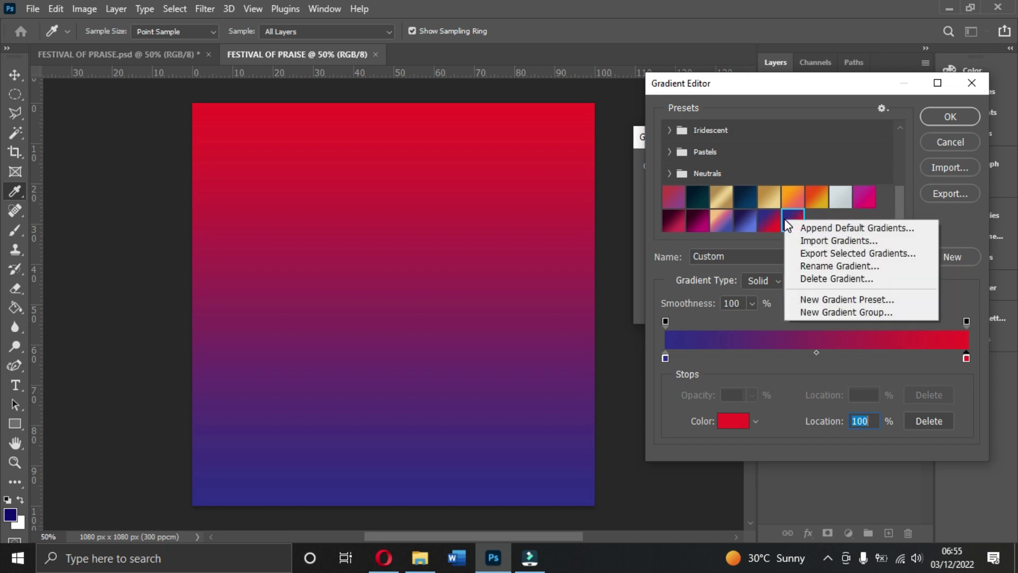
{"action": "left_click", "coordinate": [828, 280]}
{"action": "left_click", "coordinate": [438, 216]}
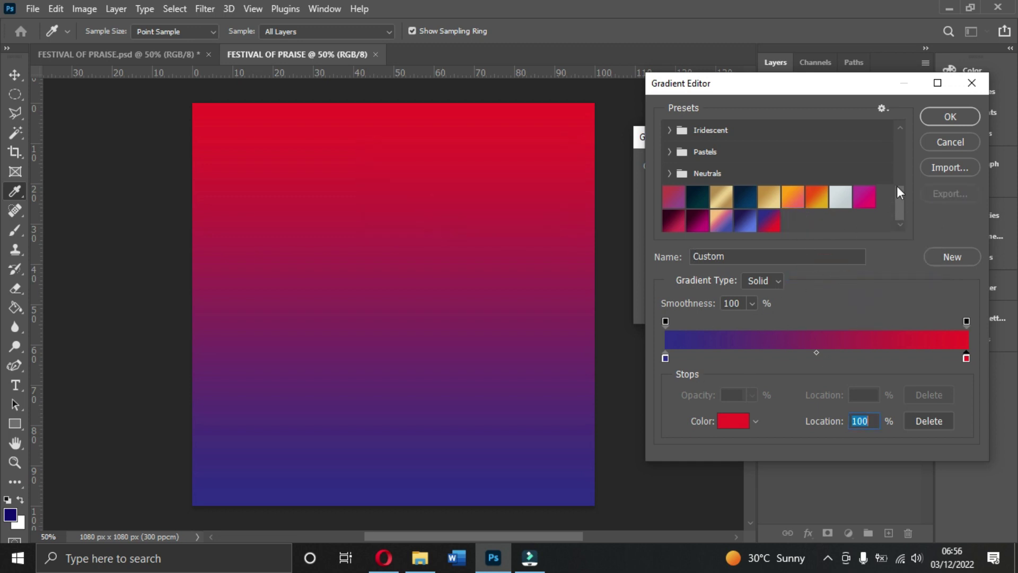
Accept the blue-to-red gradient and apply the fill with the Linear style
{"action": "left_click", "coordinate": [943, 114]}
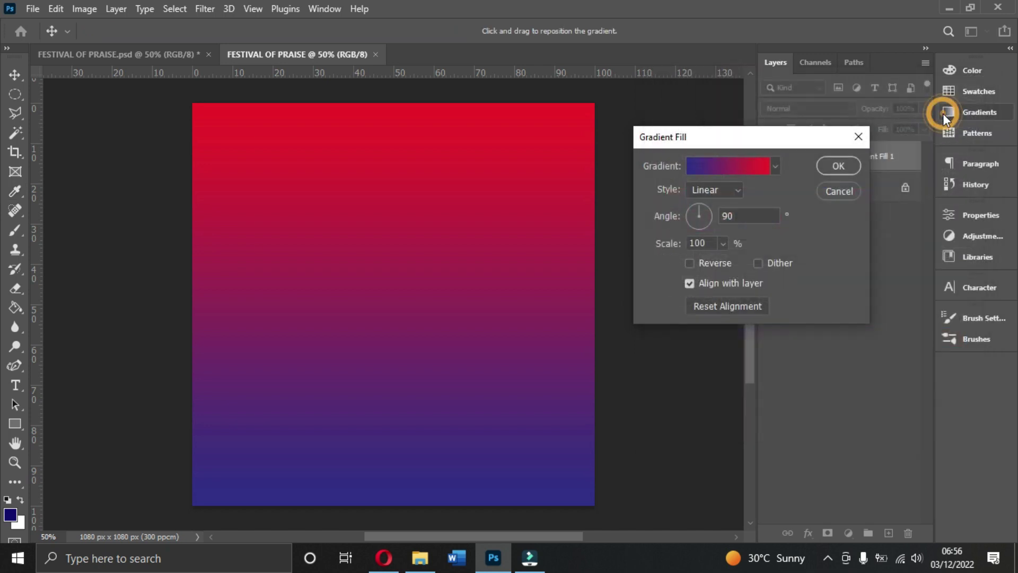
{"action": "left_click", "coordinate": [714, 195]}
{"action": "left_click", "coordinate": [719, 192]}
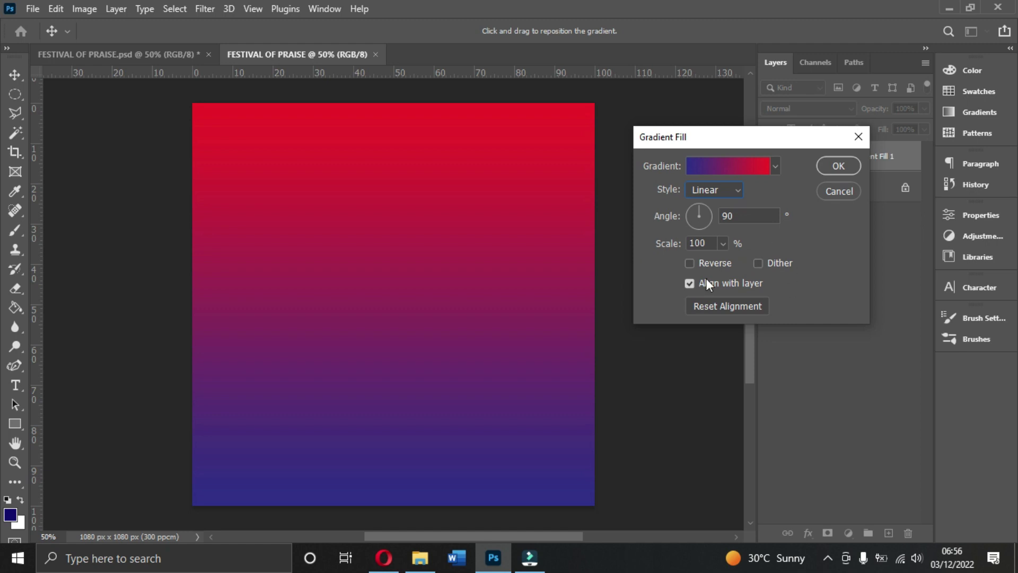
{"action": "left_click", "coordinate": [837, 166]}
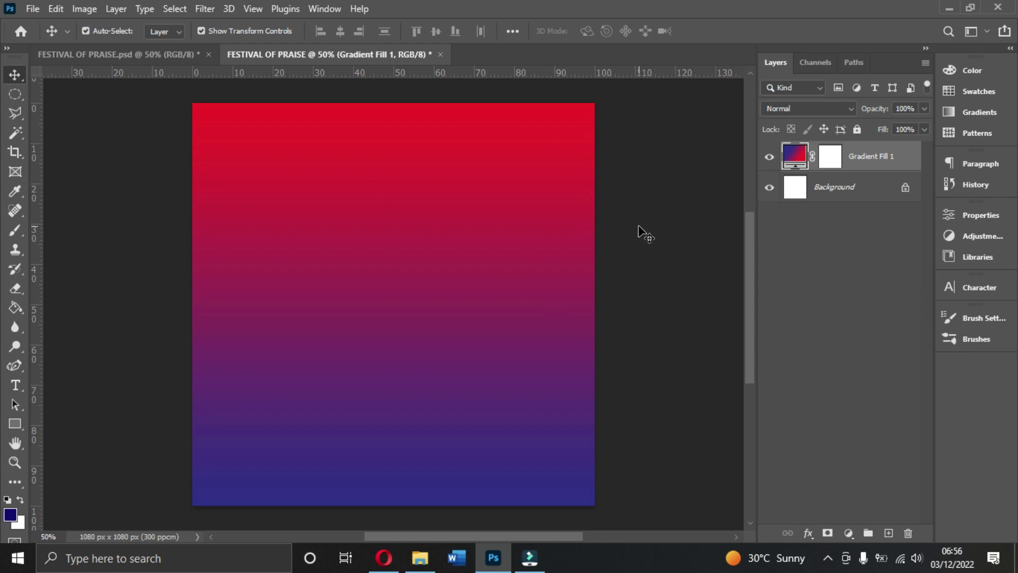
Place the worship2 image from the ASAP folder along the canvas's lower edge and set its blend mode to Soft Light
{"action": "left_click", "coordinate": [421, 557]}
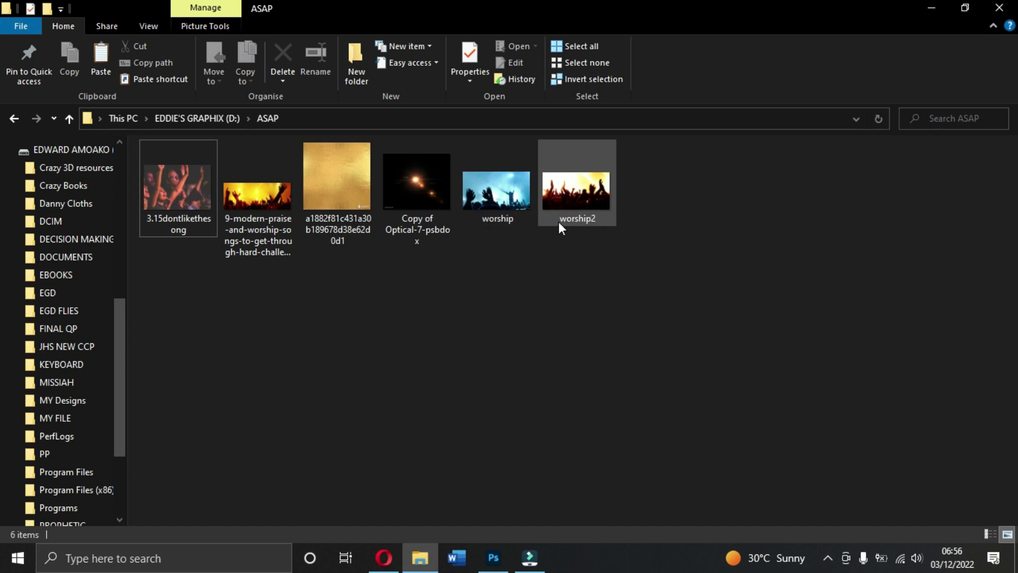
{"action": "left_click_drag", "start_coordinate": [572, 204], "coordinate": [453, 439]}
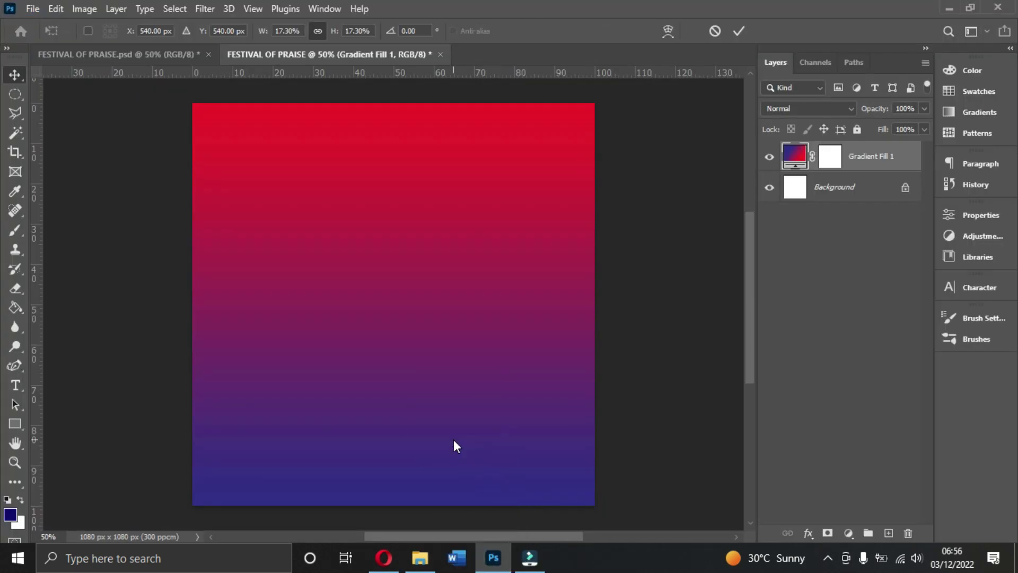
{"action": "left_click_drag", "start_coordinate": [409, 281], "coordinate": [411, 368]}
{"action": "key", "text": "Return"}
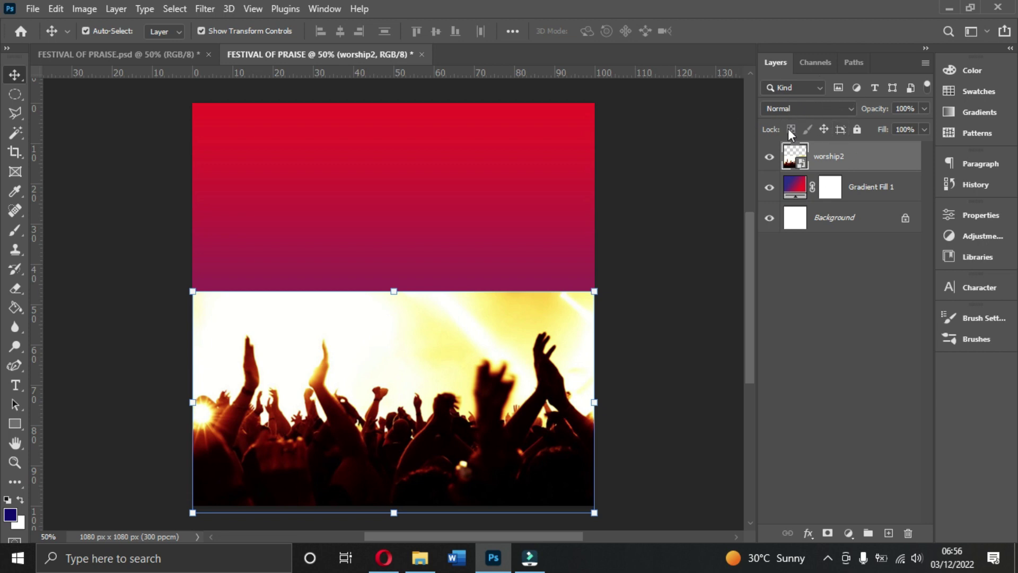
{"action": "left_click", "coordinate": [850, 111]}
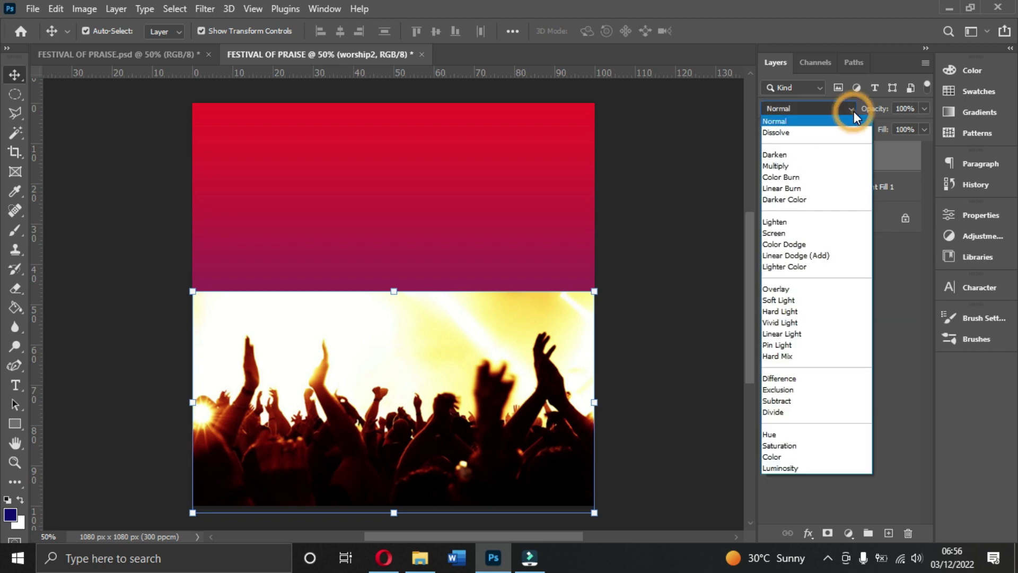
{"action": "left_click", "coordinate": [791, 302]}
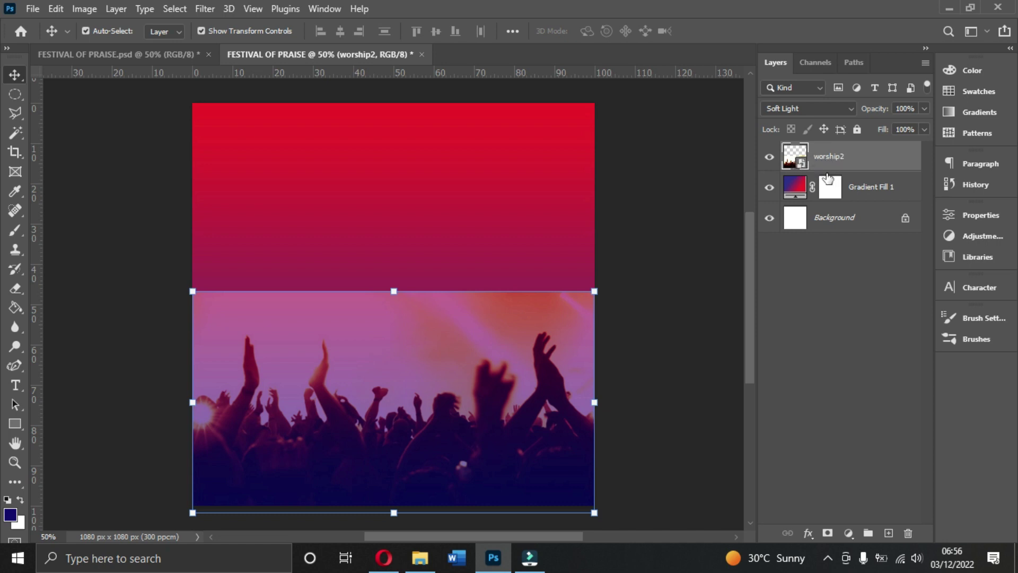
Add a layer mask to the worship2 layer and set the Brush tool's size to 600 px
{"action": "left_click", "coordinate": [828, 533]}
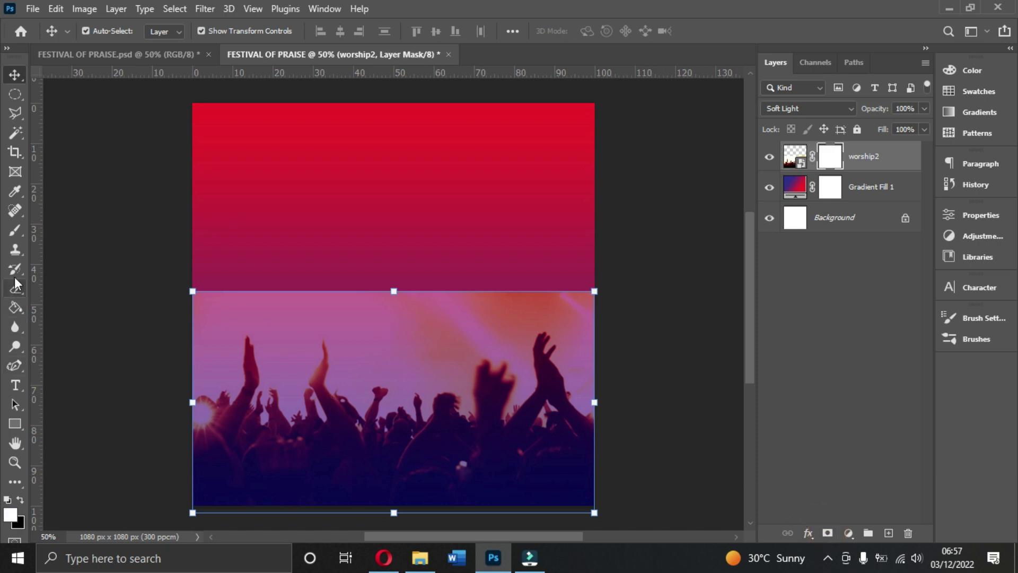
{"action": "left_click", "coordinate": [12, 230]}
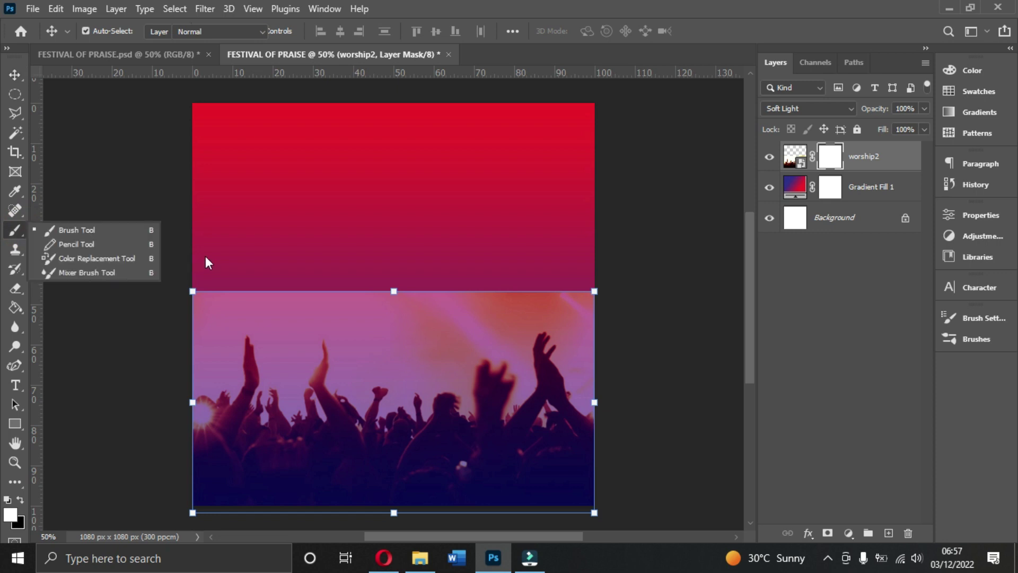
{"action": "left_click", "coordinate": [79, 233]}
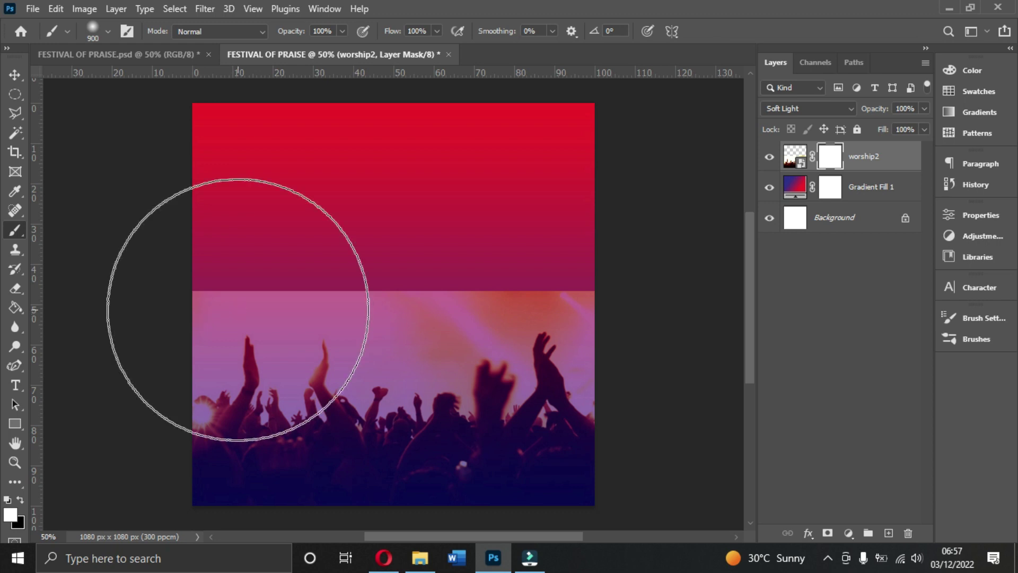
{"action": "left_click", "coordinate": [107, 33]}
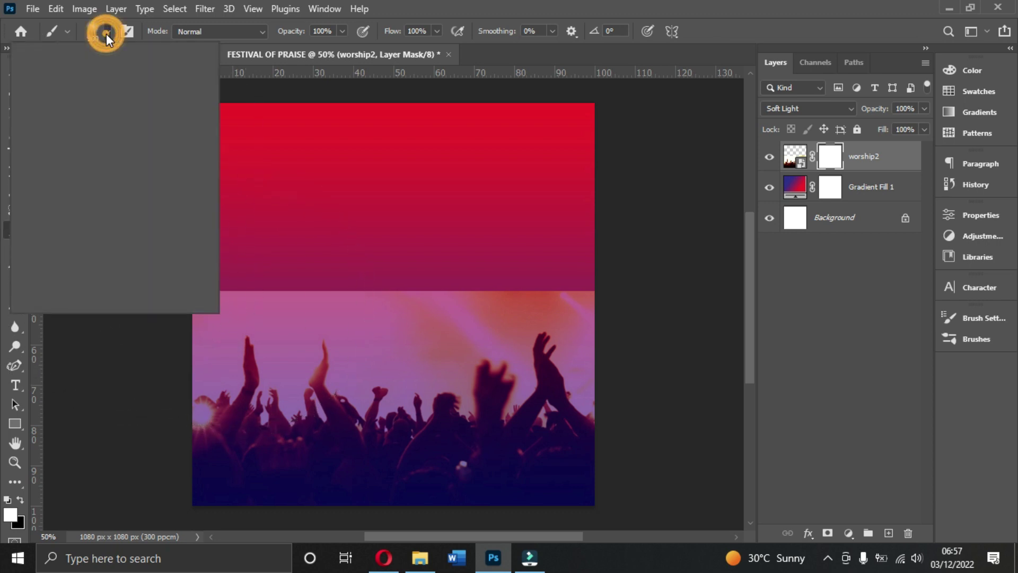
{"action": "left_click", "coordinate": [171, 62]}
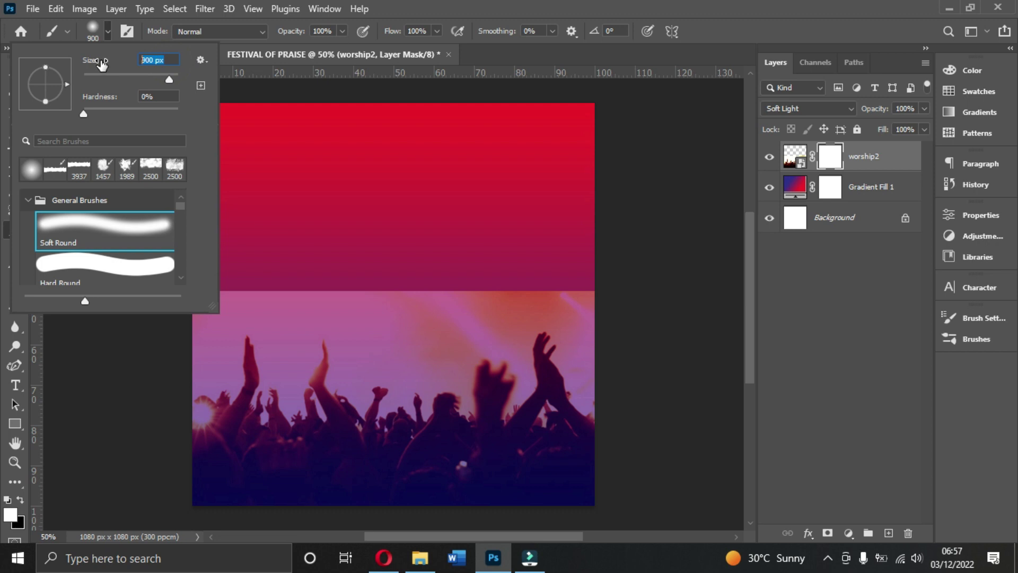
{"action": "type", "text": "600"}
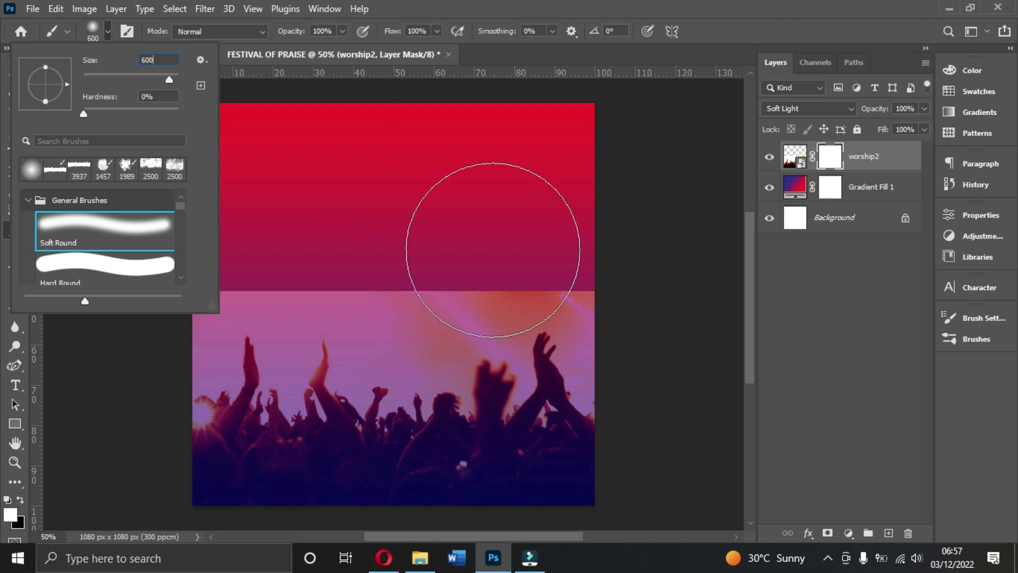
Set the foreground colour to black (000000) and the background colour to white (ffffff) for painting the mask
{"action": "left_click", "coordinate": [10, 512]}
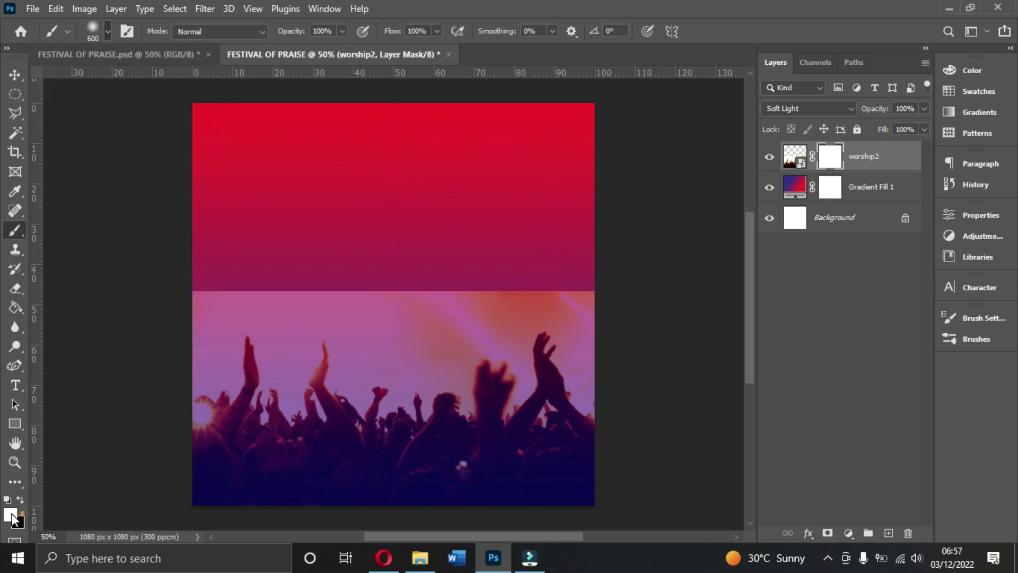
{"action": "left_click", "coordinate": [10, 512]}
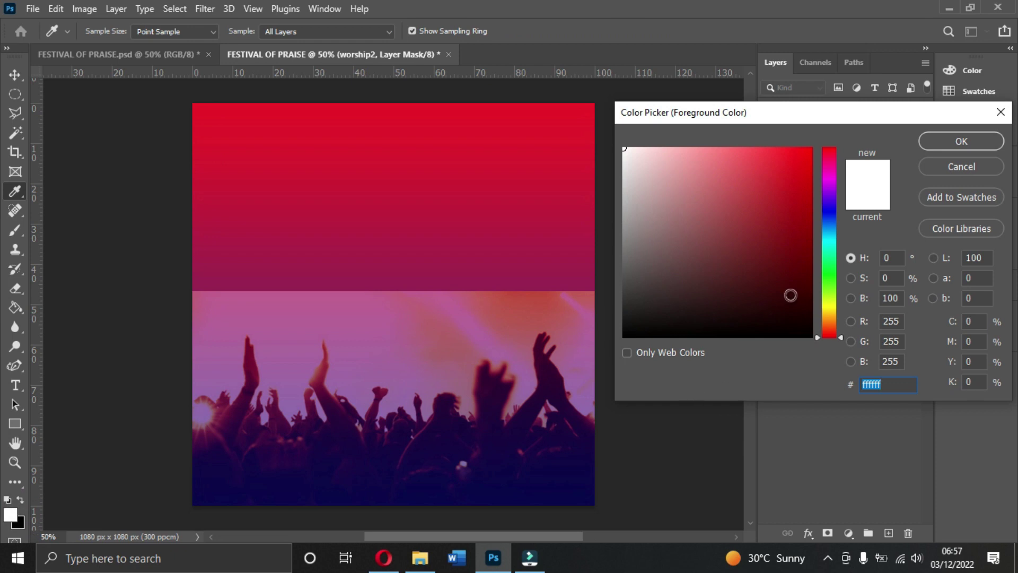
{"action": "left_click", "coordinate": [802, 275]}
{"action": "left_click", "coordinate": [960, 140]}
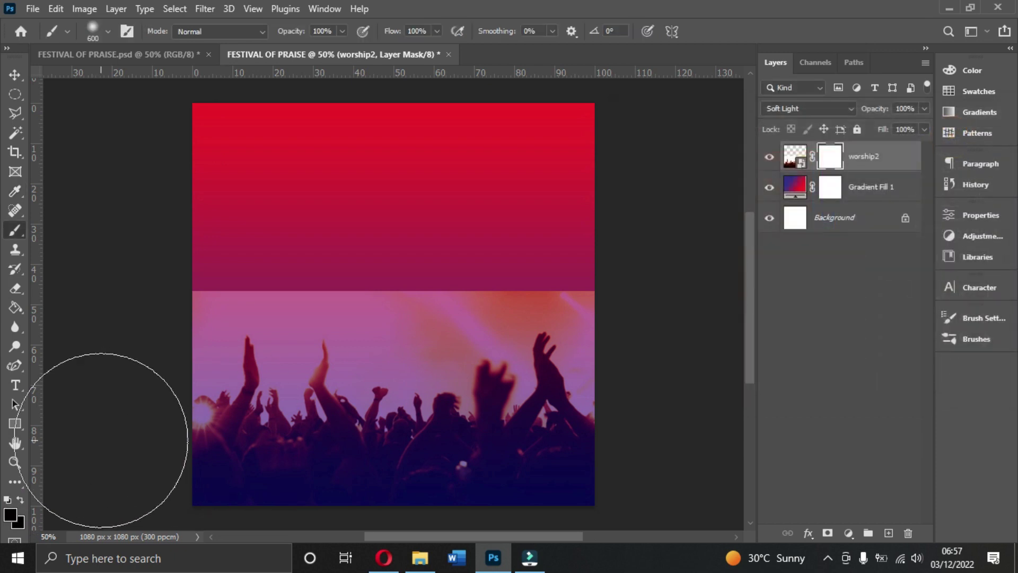
{"action": "left_click", "coordinate": [22, 524]}
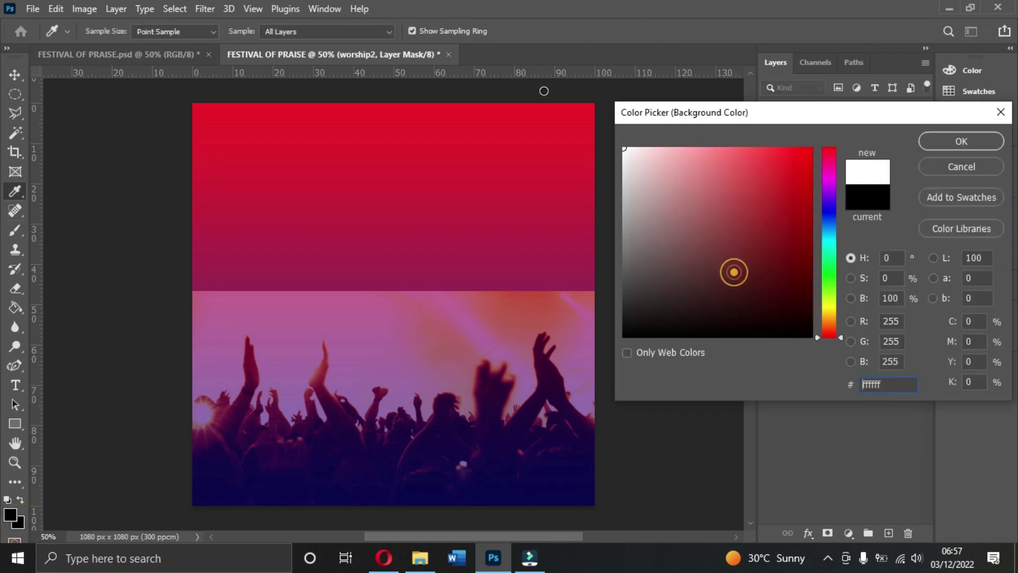
{"action": "left_click", "coordinate": [978, 138]}
Try brushing black along the worship2 image's upper edge on its mask, and undo the strokes and the mask
{"action": "mouse_move", "coordinate": [259, 225]}
{"action": "left_mouse_down"}
{"action": "mouse_move", "coordinate": [435, 224]}
{"action": "mouse_move", "coordinate": [608, 243]}
{"action": "mouse_move", "coordinate": [445, 227]}
{"action": "mouse_move", "coordinate": [221, 232]}
{"action": "mouse_move", "coordinate": [602, 236]}
{"action": "mouse_move", "coordinate": [168, 233]}
{"action": "mouse_move", "coordinate": [621, 222]}
{"action": "mouse_move", "coordinate": [358, 228]}
{"action": "mouse_move", "coordinate": [145, 218]}
{"action": "left_mouse_up"}
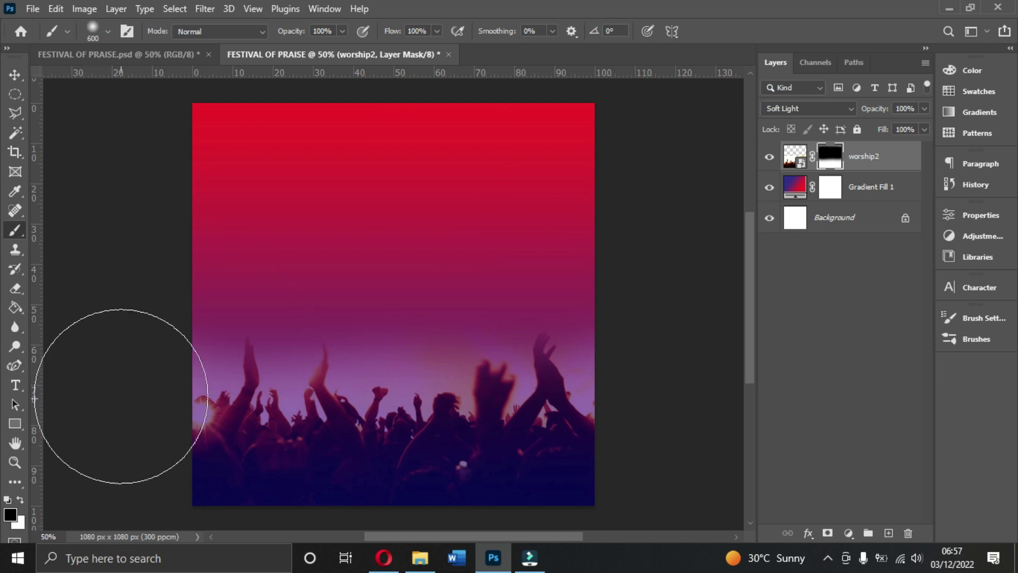
{"action": "key", "text": "ctrl+z"}
{"action": "key", "text": "ctrl+z"}
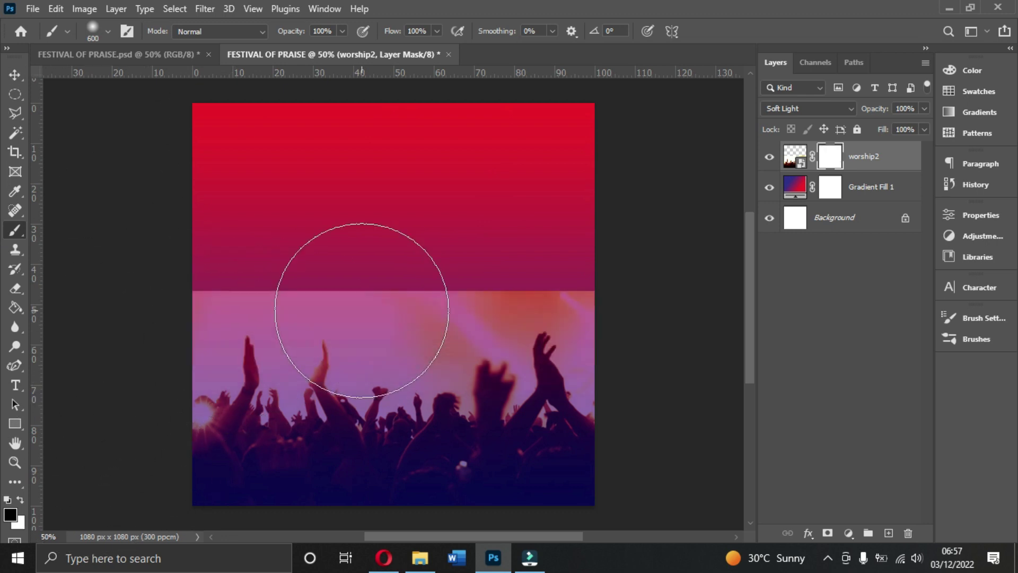
{"action": "right_click", "coordinate": [836, 161]}
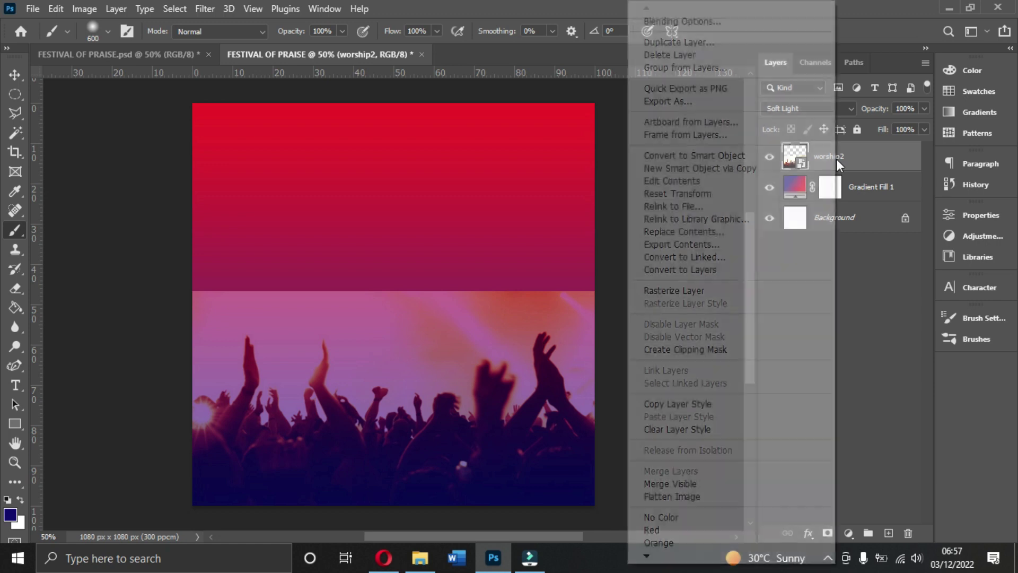
{"action": "left_click", "coordinate": [869, 155]}
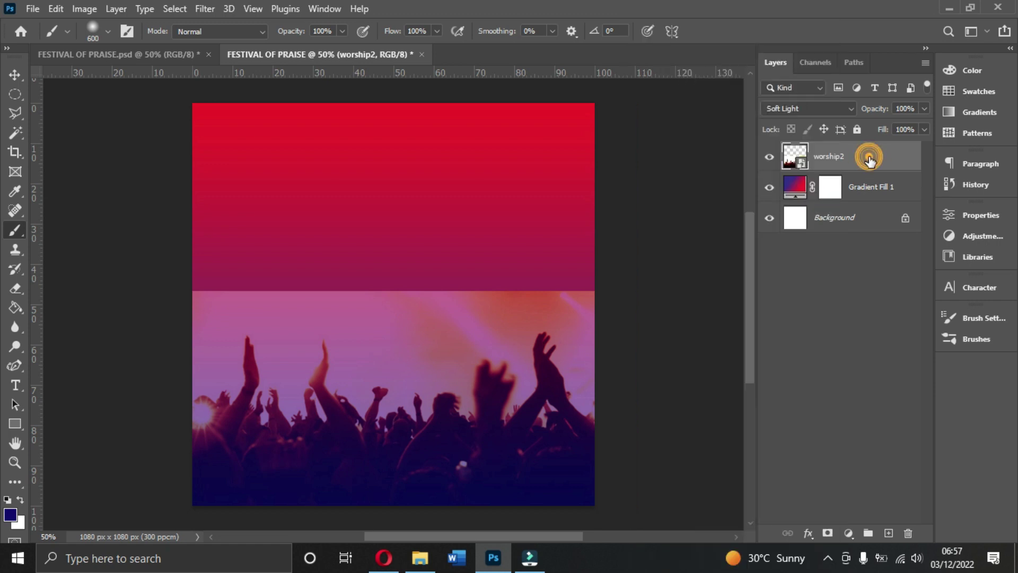
Add a new layer mask to worship2, set the foreground colour to white (ffffff) and brush over the image's upper edge
{"action": "left_click", "coordinate": [825, 532]}
{"action": "left_click", "coordinate": [15, 514]}
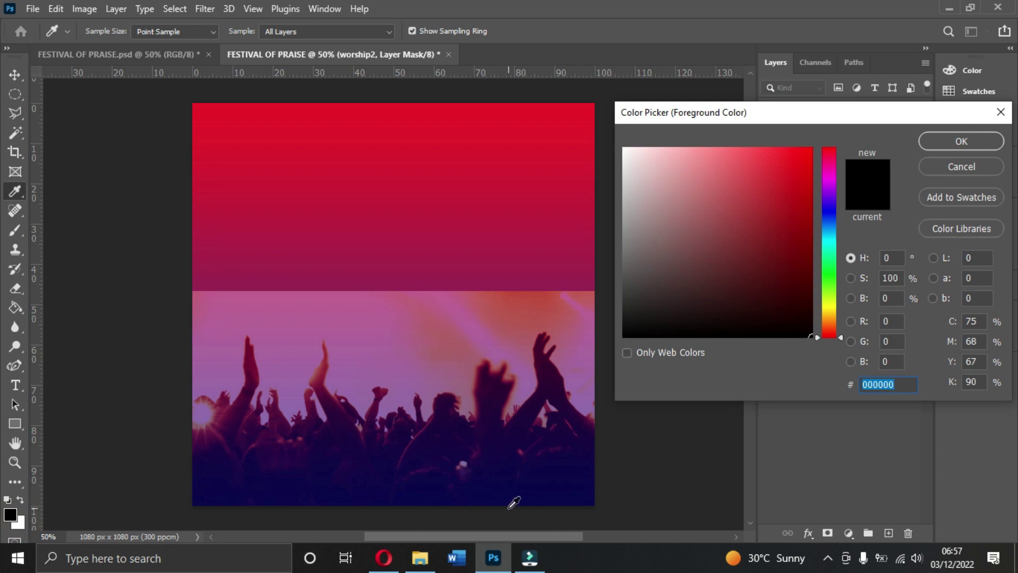
{"action": "left_click", "coordinate": [566, 501]}
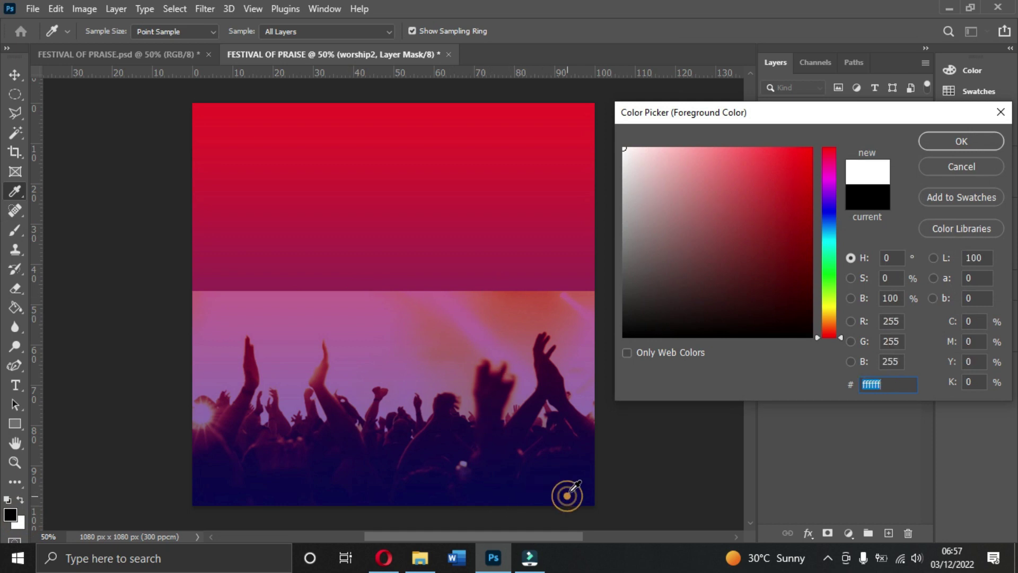
{"action": "left_click", "coordinate": [941, 138]}
{"action": "left_click", "coordinate": [246, 253]}
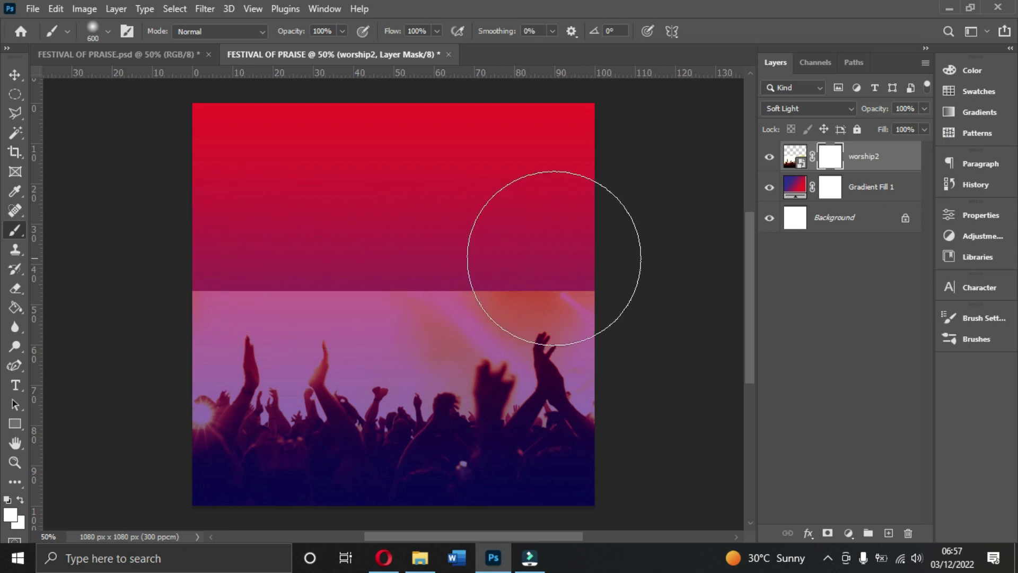
{"action": "left_click", "coordinate": [215, 284]}
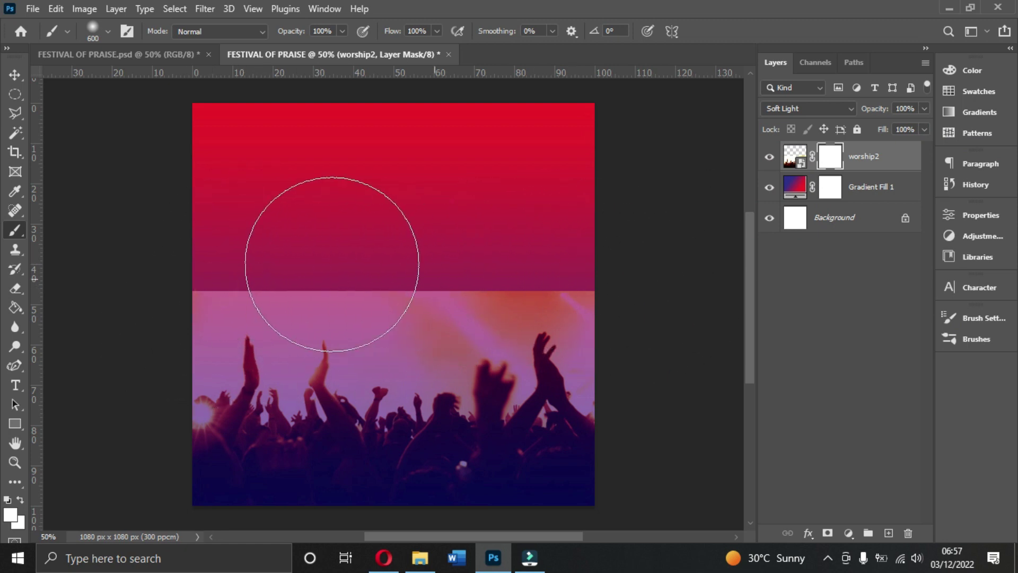
Set the foreground colour to black and brush the mask to fade out the worship2 image's upper edge
{"action": "left_click", "coordinate": [10, 516]}
{"action": "left_click_drag", "start_coordinate": [675, 282], "coordinate": [817, 341]}
{"action": "left_click", "coordinate": [960, 141]}
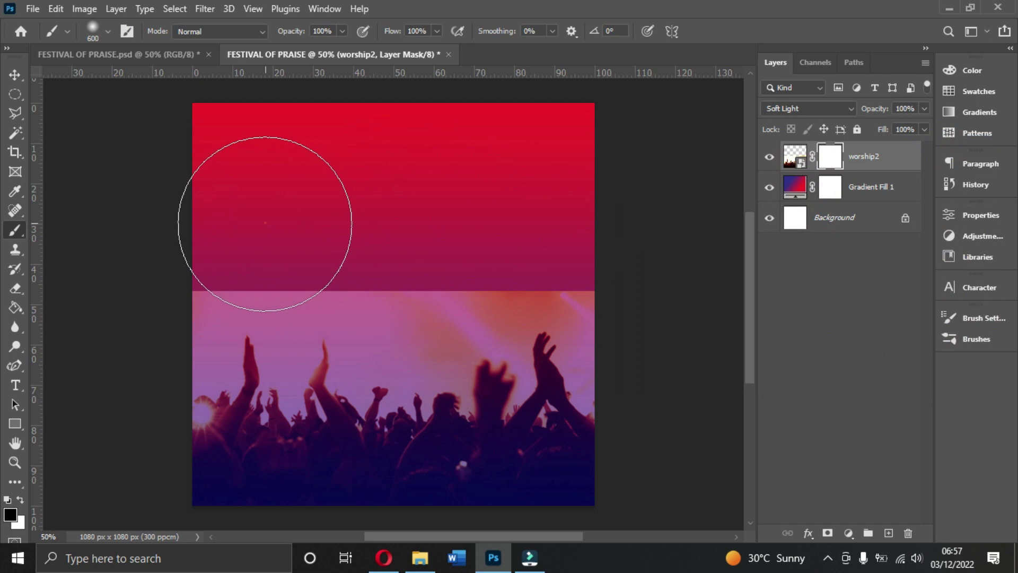
{"action": "mouse_move", "coordinate": [406, 246]}
{"action": "left_mouse_down"}
{"action": "mouse_move", "coordinate": [504, 250]}
{"action": "mouse_move", "coordinate": [199, 227]}
{"action": "left_mouse_up"}
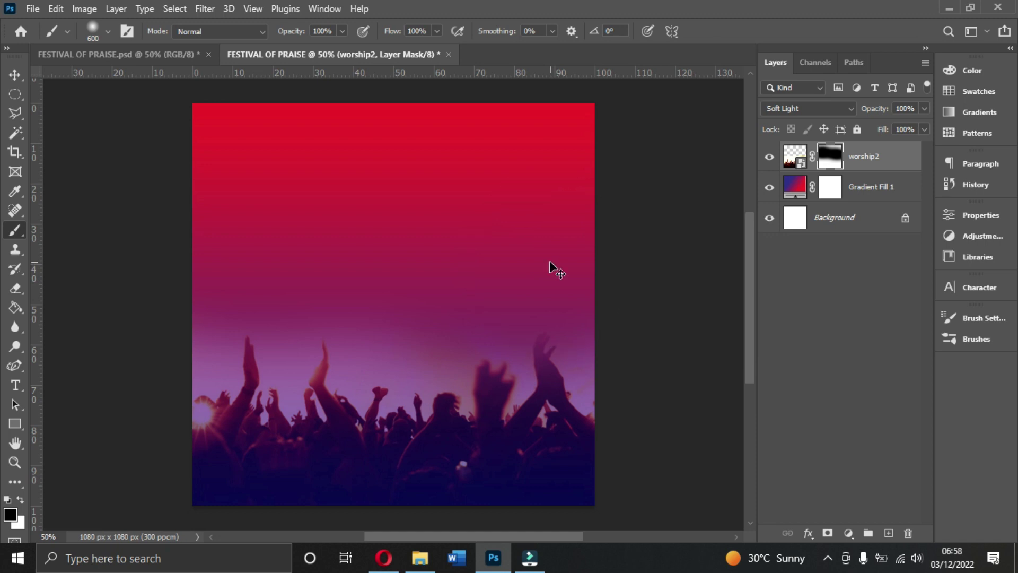
{"action": "left_click", "coordinate": [245, 301]}
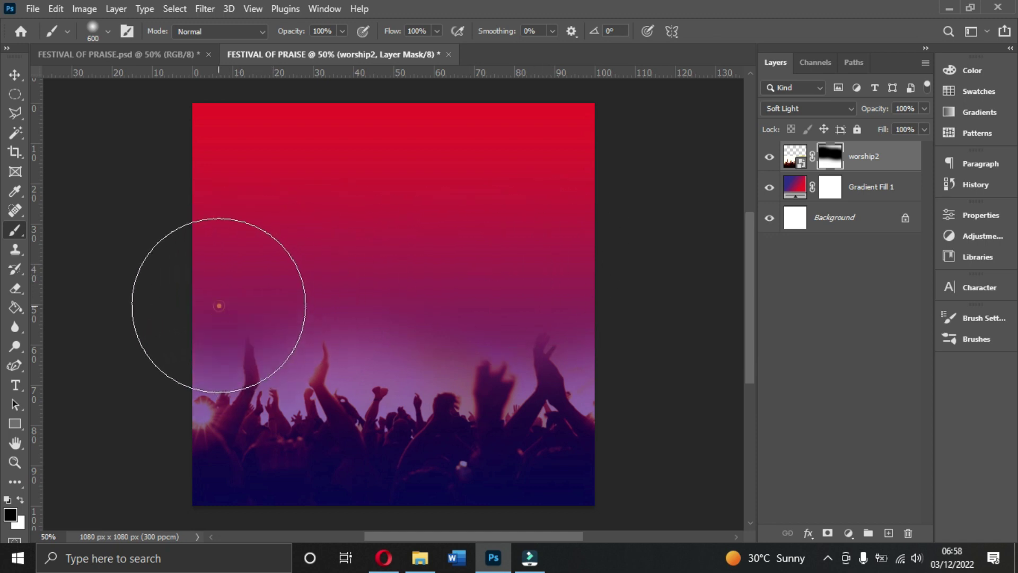
{"action": "left_click", "coordinate": [549, 290]}
{"action": "left_click_drag", "start_coordinate": [376, 286], "coordinate": [255, 284]}
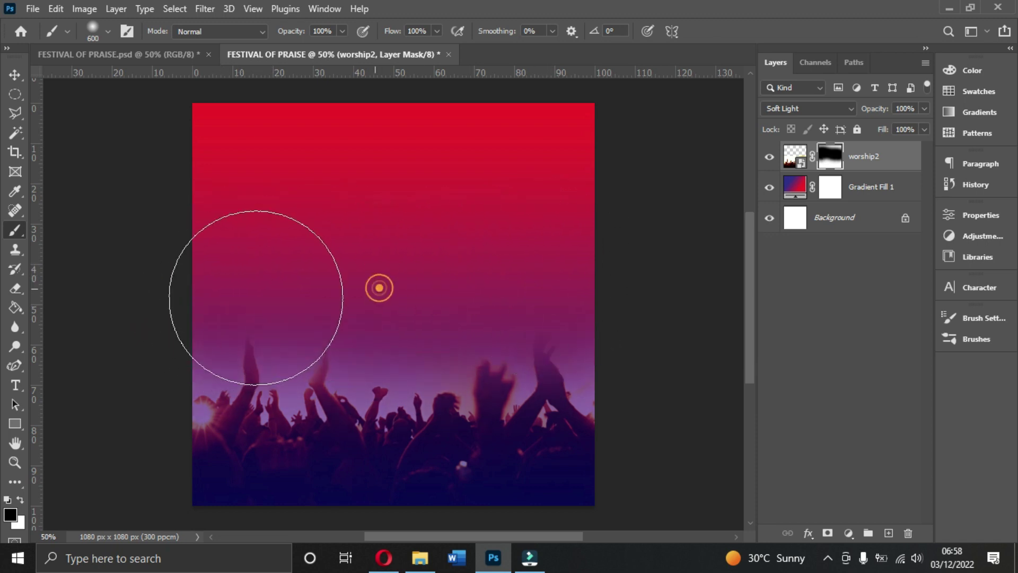
Undo the black brush strokes on the worship2 layer's mask
{"action": "key", "text": "ctrl+z"}
{"action": "key", "text": "ctrl+z"}
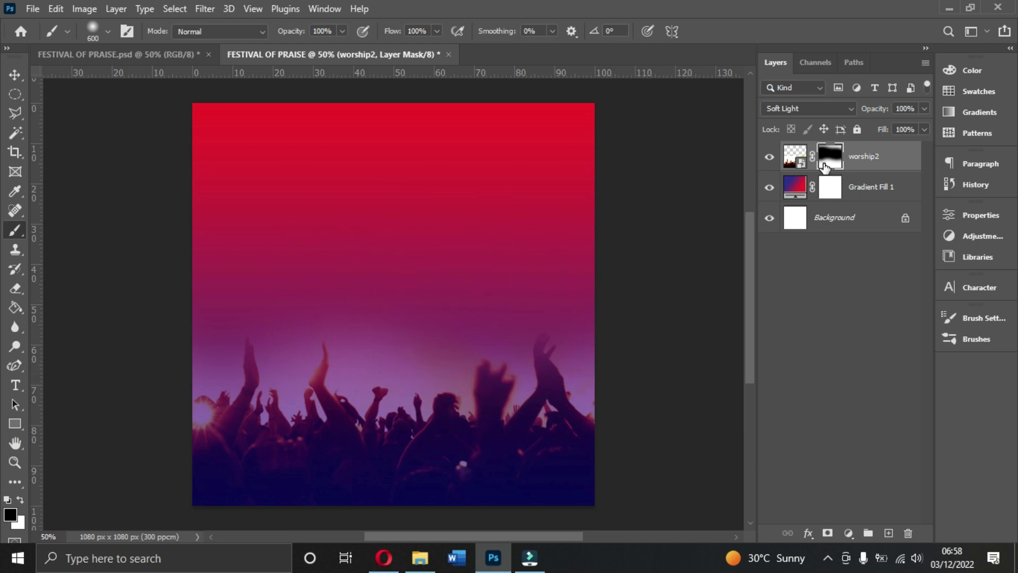
{"action": "key", "text": "ctrl+z"}
{"action": "key", "text": "ctrl+z"}
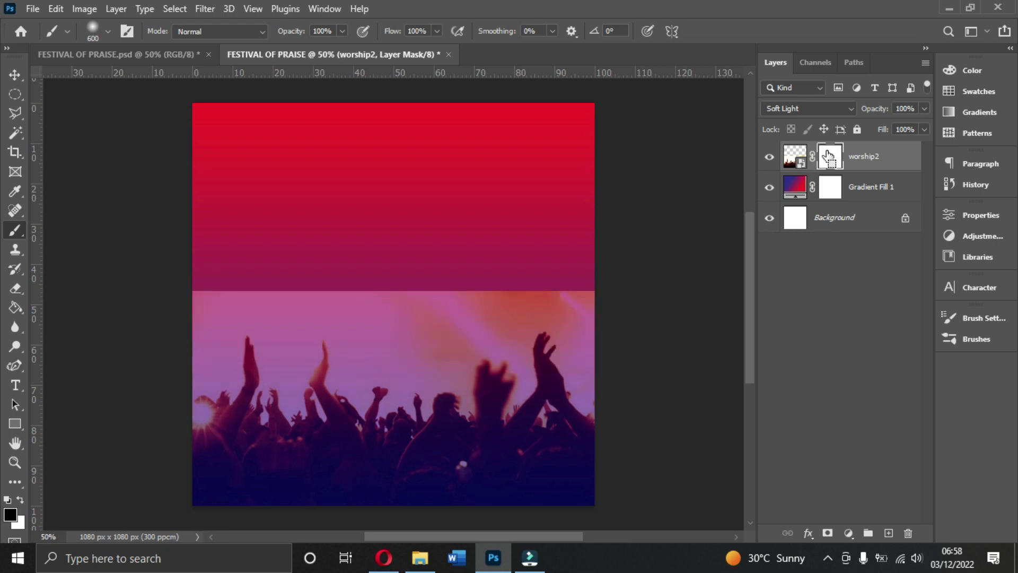
Try rasterizing the worship2 layer and brushing across the image's upper edge, and undo both changes
{"action": "left_click", "coordinate": [797, 158]}
{"action": "right_click", "coordinate": [845, 153]}
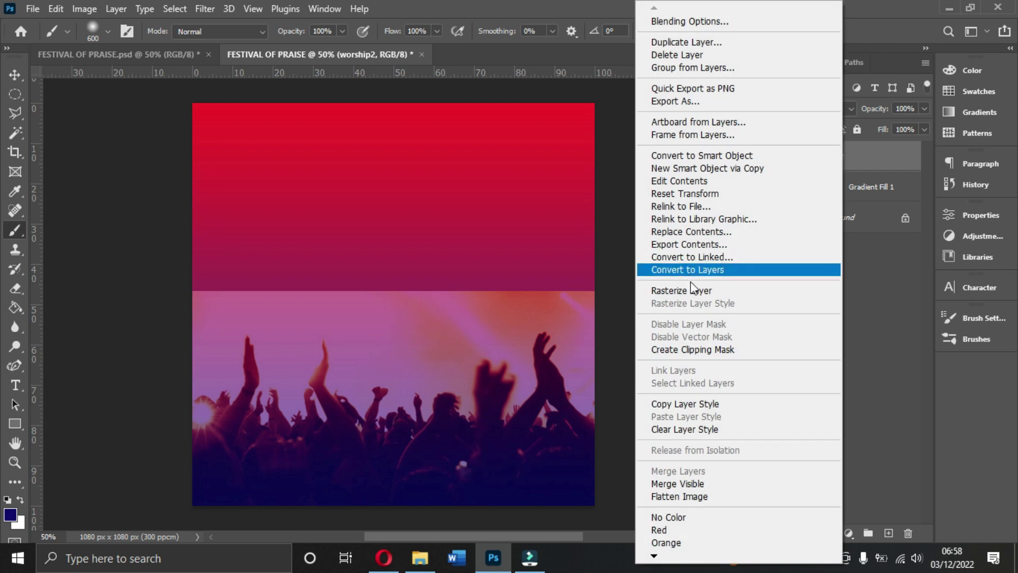
{"action": "left_click", "coordinate": [686, 290]}
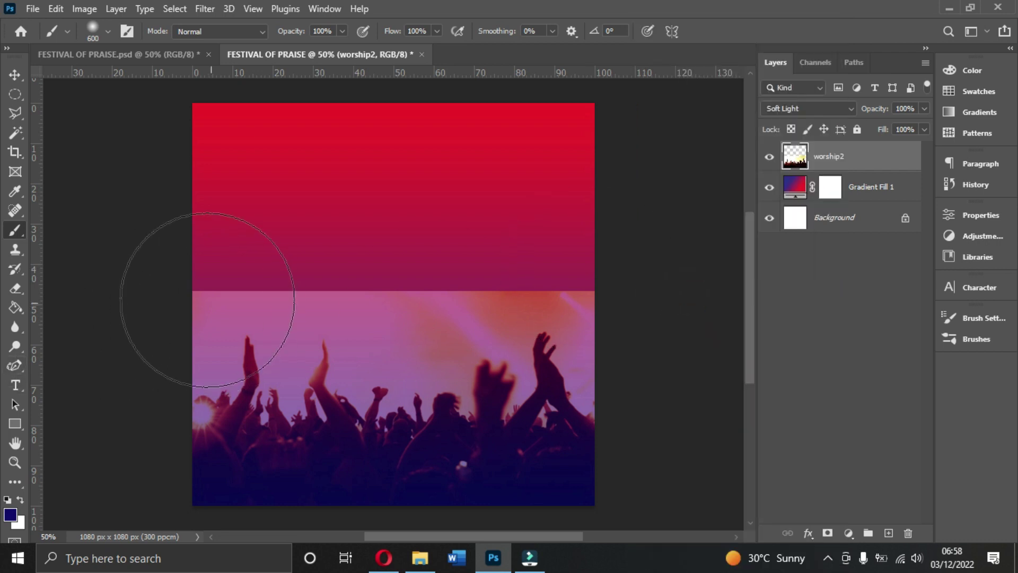
{"action": "mouse_move", "coordinate": [207, 238]}
{"action": "left_mouse_down"}
{"action": "mouse_move", "coordinate": [371, 241]}
{"action": "mouse_move", "coordinate": [378, 250]}
{"action": "left_mouse_up"}
{"action": "key", "text": "ctrl+z"}
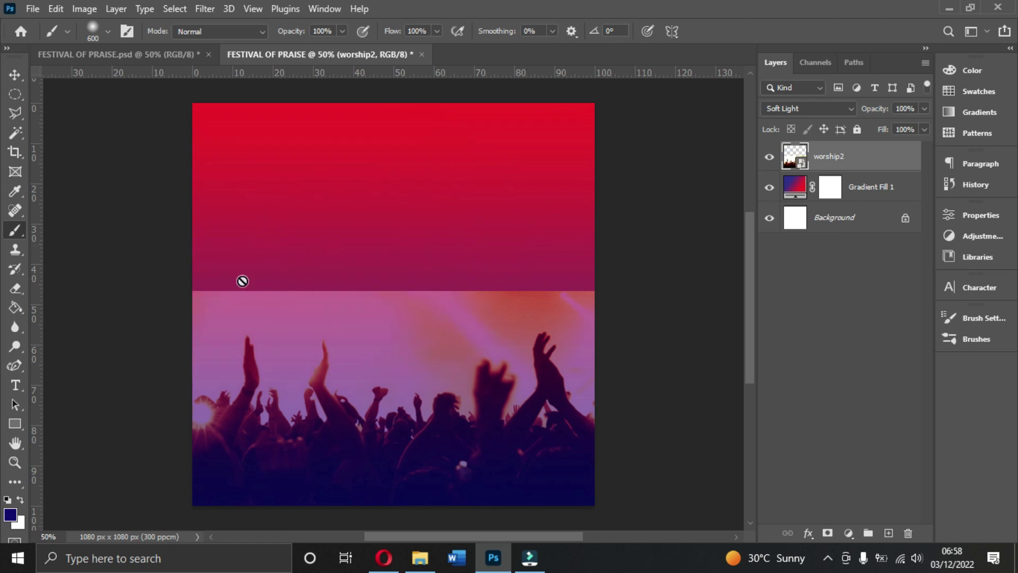
Switch to the Eraser tool and rasterize the worship2 layer
{"action": "right_click", "coordinate": [15, 288]}
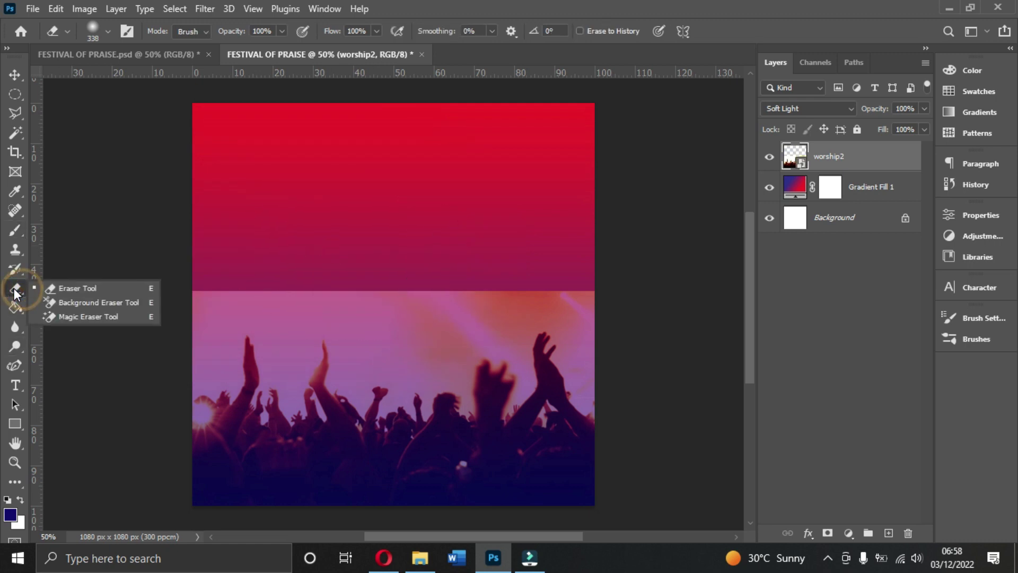
{"action": "left_click", "coordinate": [80, 287]}
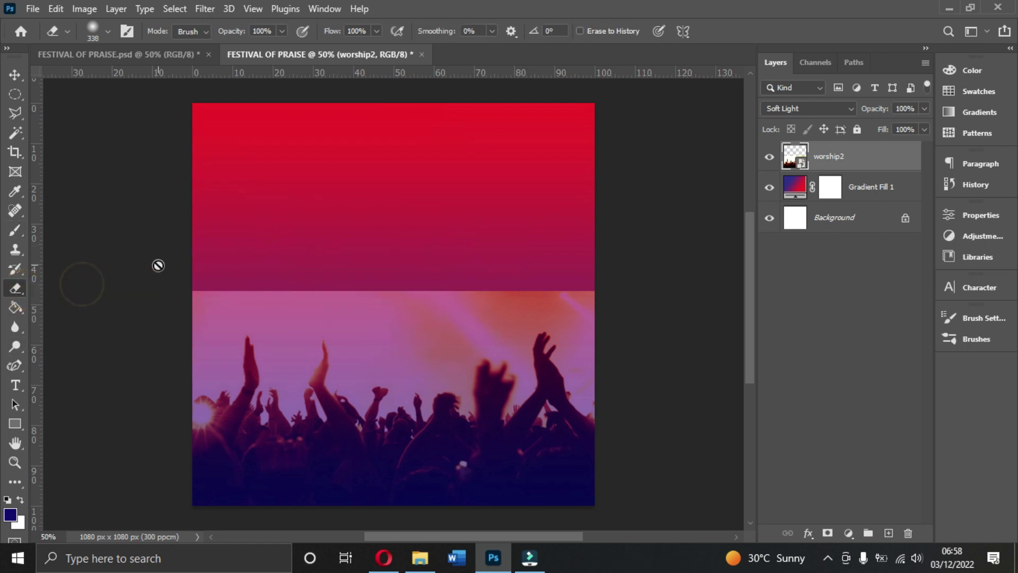
{"action": "right_click", "coordinate": [825, 157]}
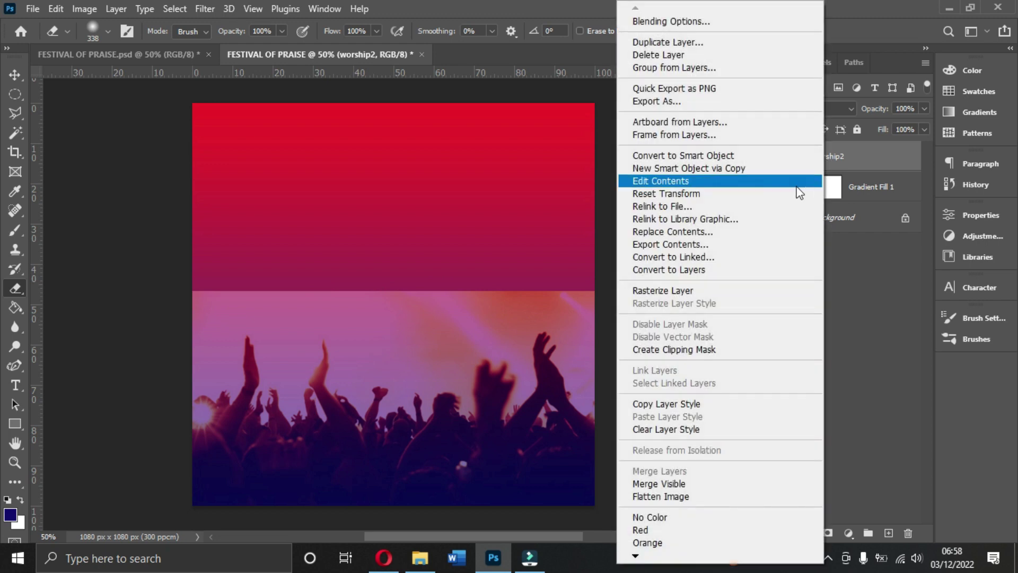
{"action": "left_click", "coordinate": [669, 289]}
Set the eraser size to 464 px and softly erase the worship2 image's upper edge so it blends into the gradient
{"action": "left_click", "coordinate": [106, 30]}
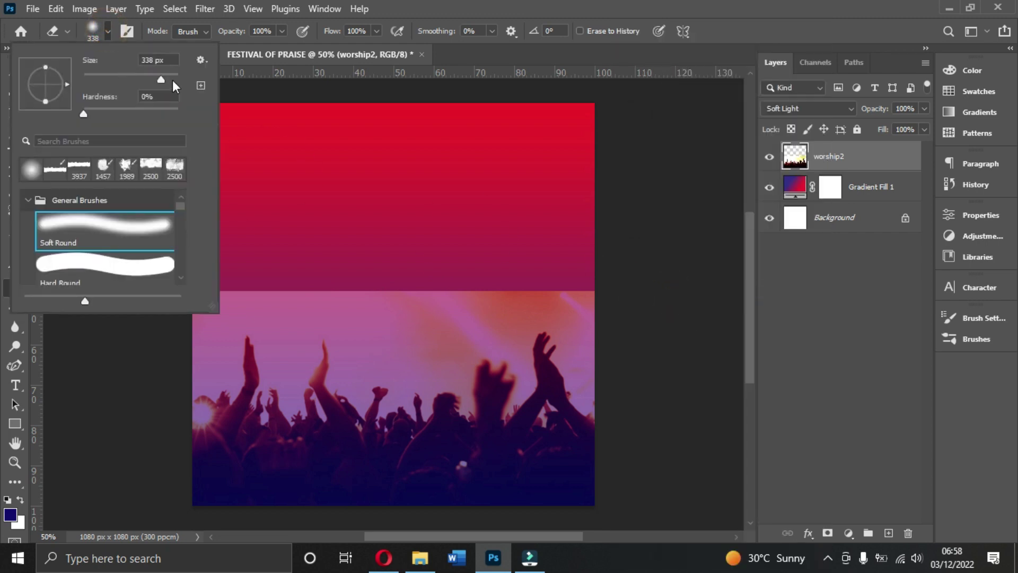
{"action": "left_click_drag", "start_coordinate": [162, 75], "coordinate": [165, 76]}
{"action": "mouse_move", "coordinate": [425, 257]}
{"action": "left_mouse_down"}
{"action": "mouse_move", "coordinate": [579, 248]}
{"action": "mouse_move", "coordinate": [176, 248]}
{"action": "mouse_move", "coordinate": [656, 273]}
{"action": "mouse_move", "coordinate": [559, 259]}
{"action": "left_mouse_up"}
{"action": "mouse_move", "coordinate": [260, 242]}
{"action": "left_mouse_down"}
{"action": "mouse_move", "coordinate": [310, 267]}
{"action": "mouse_move", "coordinate": [522, 275]}
{"action": "mouse_move", "coordinate": [342, 261]}
{"action": "mouse_move", "coordinate": [236, 270]}
{"action": "left_mouse_up"}
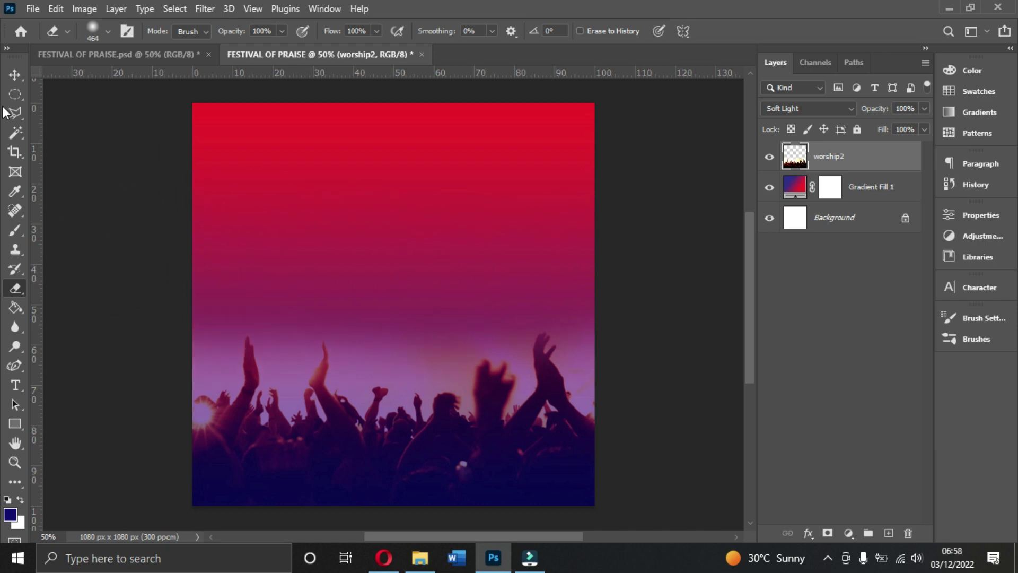
Place the worship image from the ASAP folder and position it over the canvas's upper-right corner at X 718 px, Y 96 px
{"action": "left_click", "coordinate": [15, 74]}
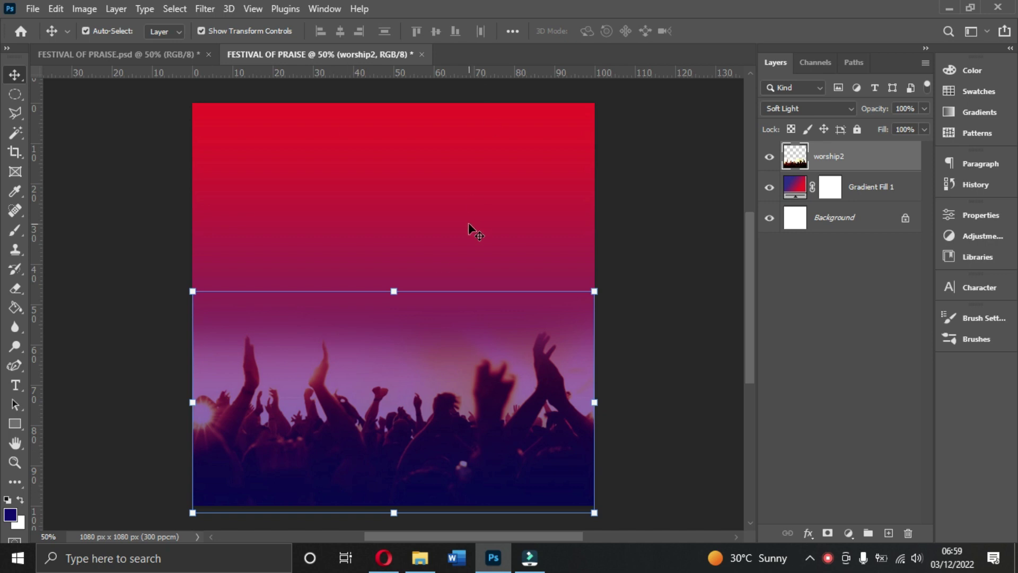
{"action": "left_click", "coordinate": [420, 557]}
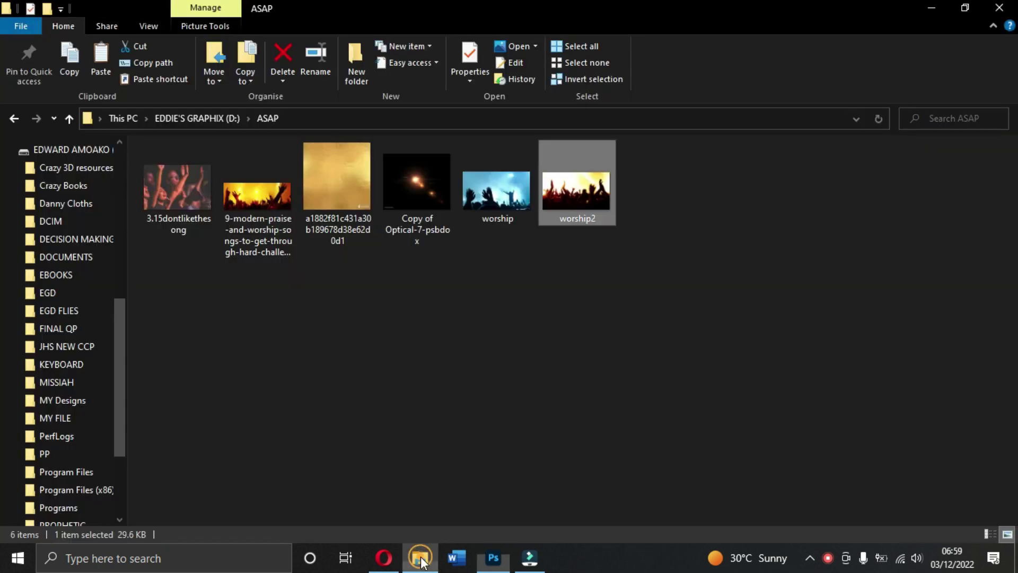
{"action": "left_click_drag", "start_coordinate": [488, 187], "coordinate": [517, 221]}
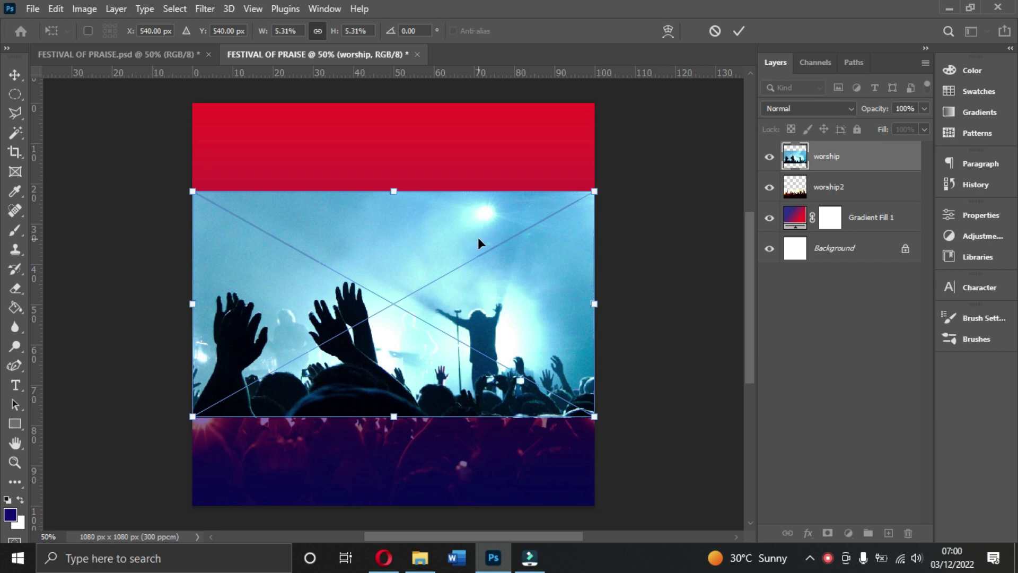
{"action": "left_click_drag", "start_coordinate": [556, 208], "coordinate": [570, 96]}
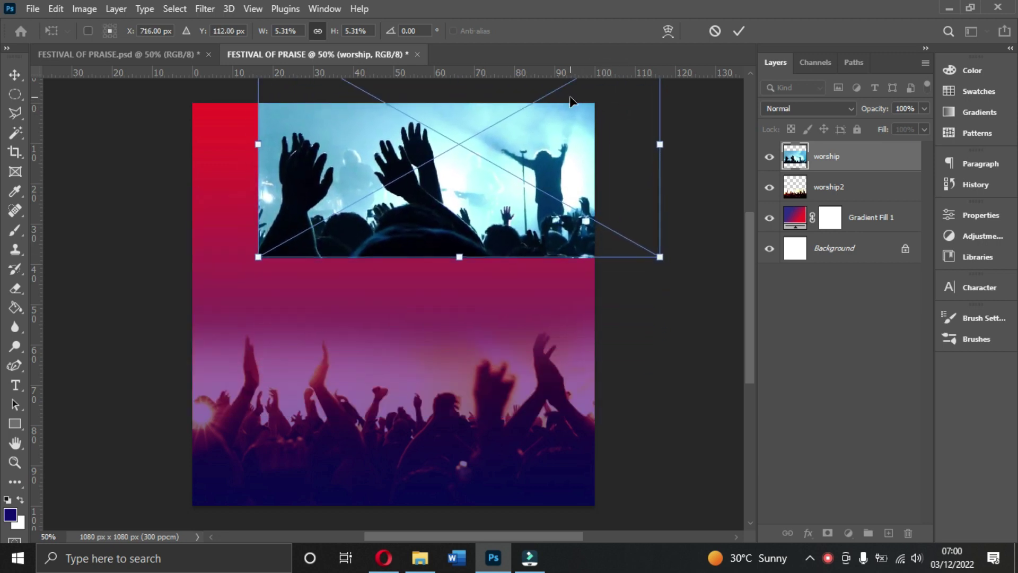
{"action": "left_click_drag", "start_coordinate": [542, 157], "coordinate": [538, 157]}
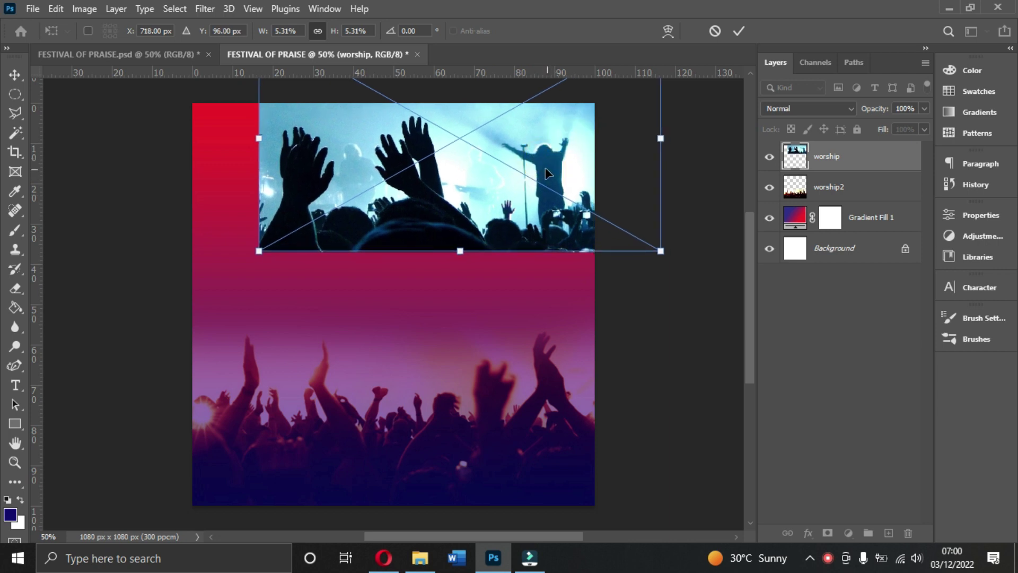
{"action": "double_click", "coordinate": [538, 165]}
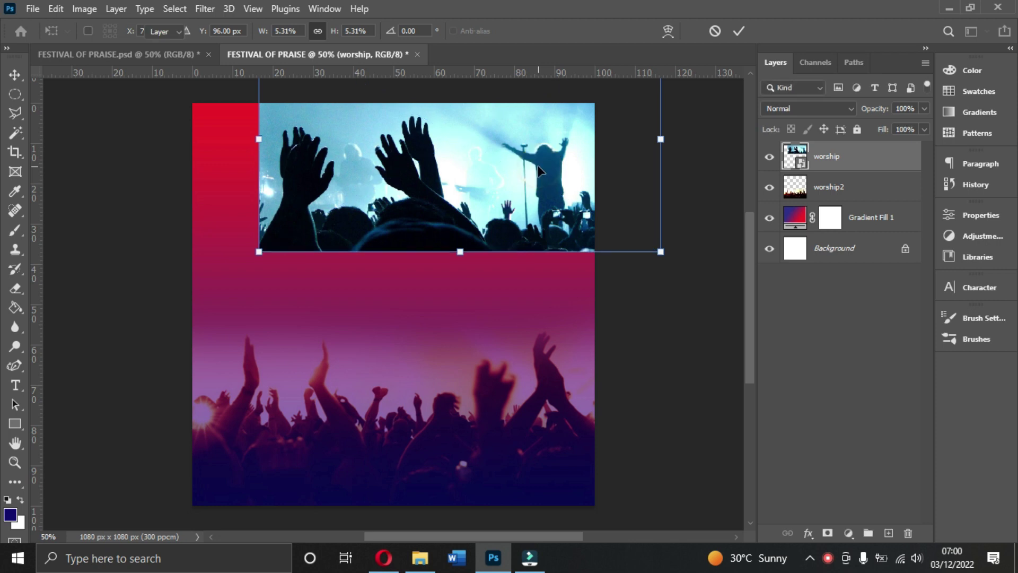
Add a layer mask to the worship layer and prepare a 700 px soft round brush with black as the foreground colour
{"action": "right_click", "coordinate": [846, 158]}
{"action": "left_click", "coordinate": [854, 155]}
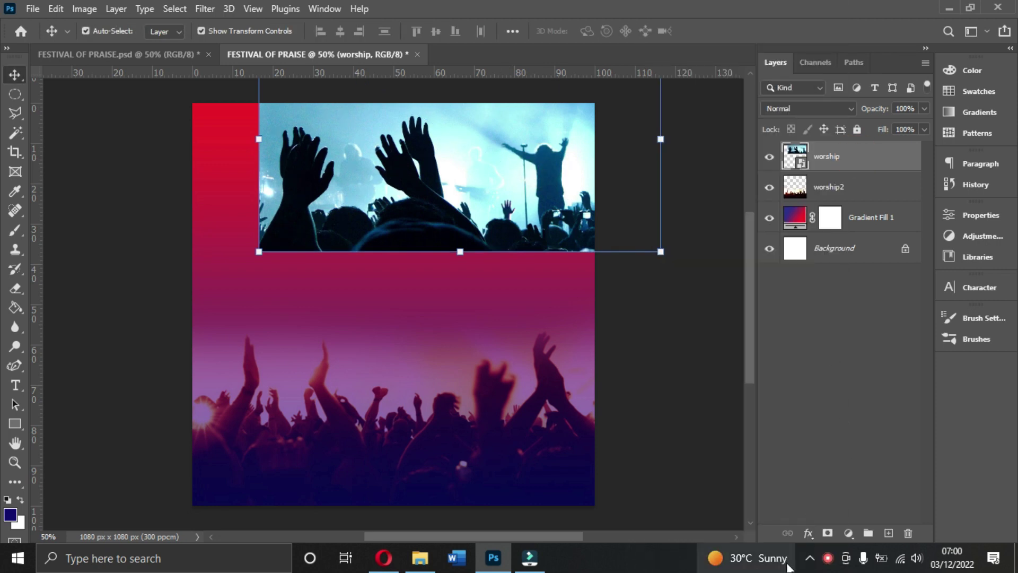
{"action": "left_click", "coordinate": [827, 532]}
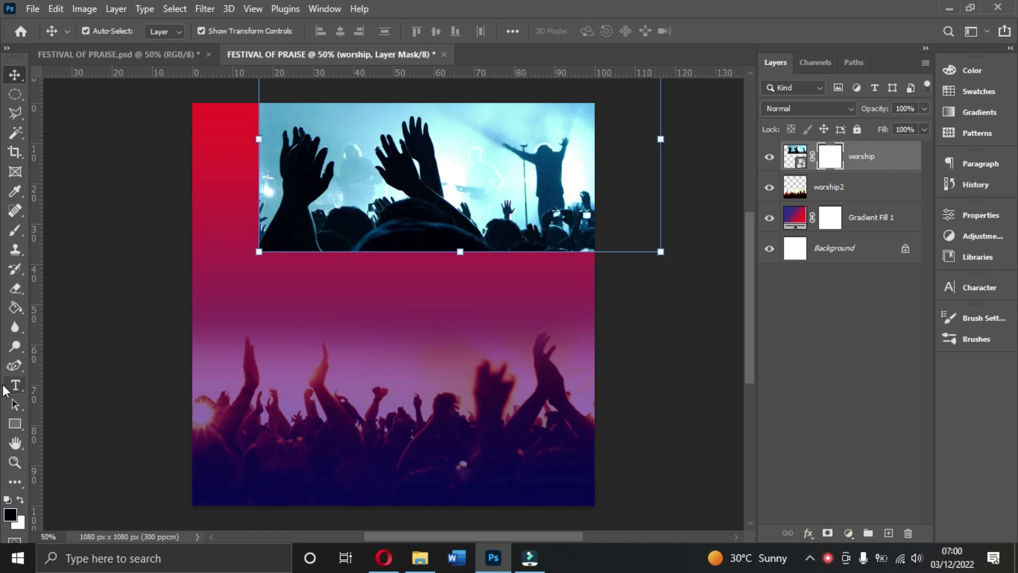
{"action": "left_click", "coordinate": [16, 232]}
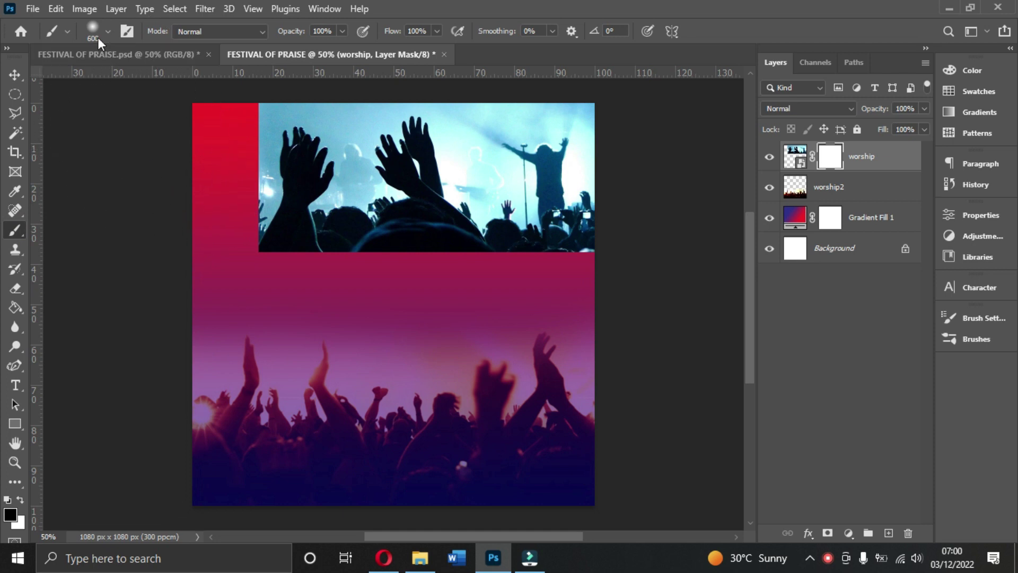
{"action": "left_click", "coordinate": [104, 31]}
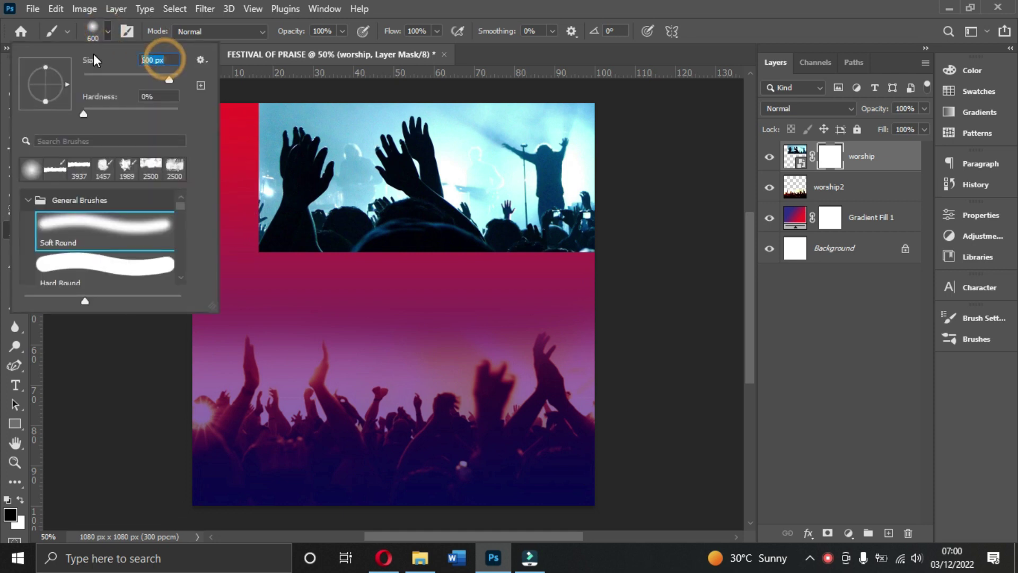
{"action": "type", "text": "700"}
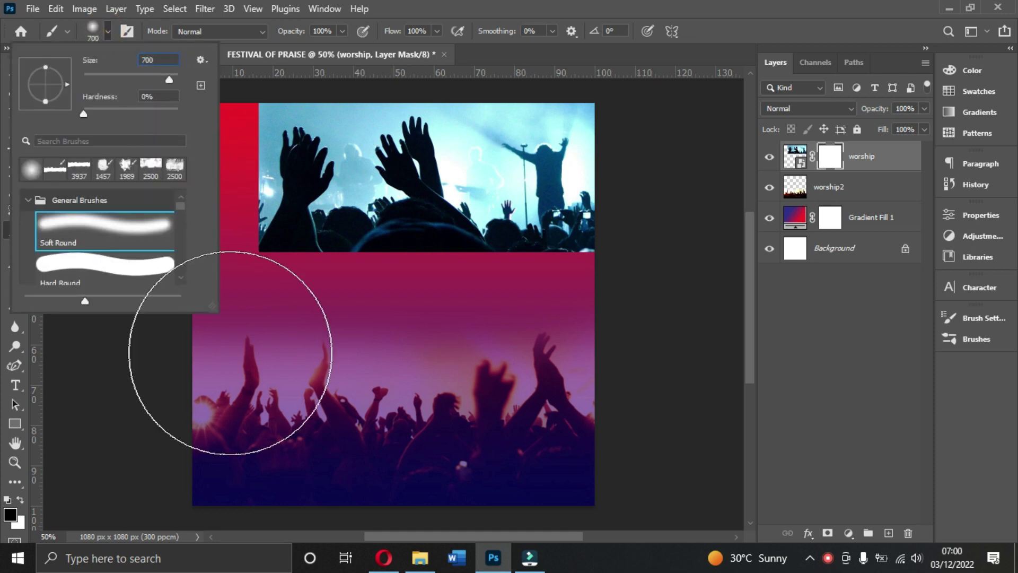
{"action": "left_click", "coordinate": [9, 517]}
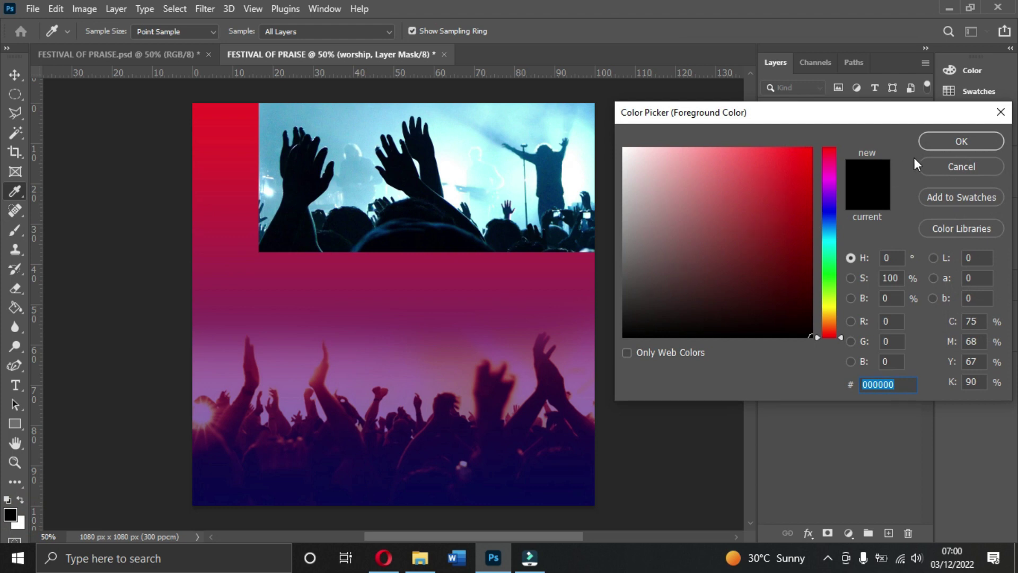
{"action": "left_click", "coordinate": [955, 141]}
Try brushing black on the worship layer's mask to hide the crowd around the singer, and undo the strokes
{"action": "mouse_move", "coordinate": [189, 220]}
{"action": "left_mouse_down"}
{"action": "mouse_move", "coordinate": [215, 133]}
{"action": "mouse_move", "coordinate": [218, 156]}
{"action": "mouse_move", "coordinate": [236, 142]}
{"action": "mouse_move", "coordinate": [248, 235]}
{"action": "mouse_move", "coordinate": [289, 273]}
{"action": "mouse_move", "coordinate": [277, 184]}
{"action": "mouse_move", "coordinate": [346, 150]}
{"action": "mouse_move", "coordinate": [340, 201]}
{"action": "mouse_move", "coordinate": [396, 310]}
{"action": "mouse_move", "coordinate": [462, 347]}
{"action": "mouse_move", "coordinate": [578, 339]}
{"action": "mouse_move", "coordinate": [483, 344]}
{"action": "mouse_move", "coordinate": [412, 311]}
{"action": "mouse_move", "coordinate": [440, 323]}
{"action": "mouse_move", "coordinate": [399, 278]}
{"action": "mouse_move", "coordinate": [381, 122]}
{"action": "mouse_move", "coordinate": [382, 252]}
{"action": "mouse_move", "coordinate": [490, 357]}
{"action": "mouse_move", "coordinate": [551, 333]}
{"action": "mouse_move", "coordinate": [610, 345]}
{"action": "mouse_move", "coordinate": [633, 338]}
{"action": "mouse_move", "coordinate": [610, 353]}
{"action": "left_mouse_up"}
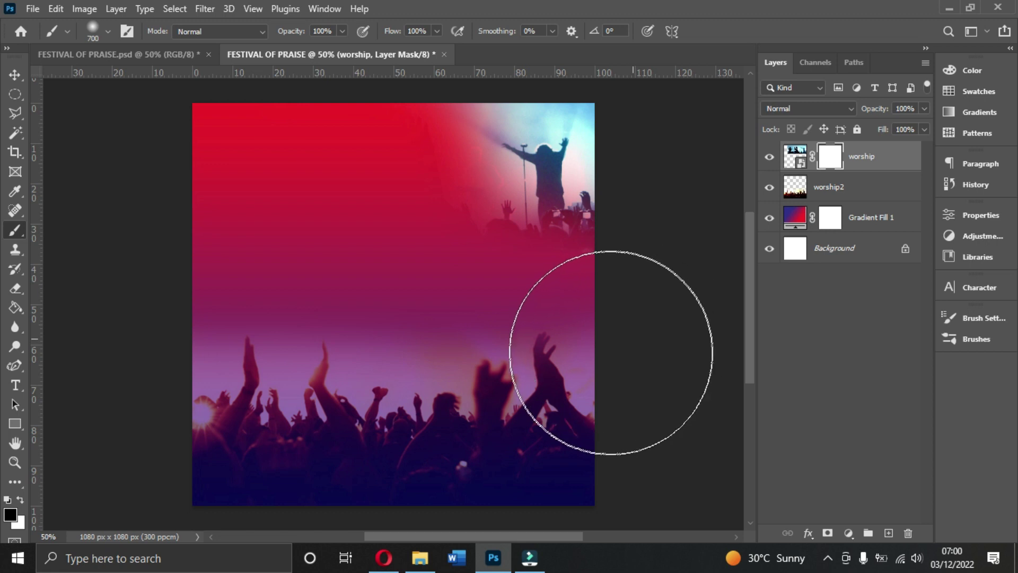
{"action": "left_click", "coordinate": [15, 75]}
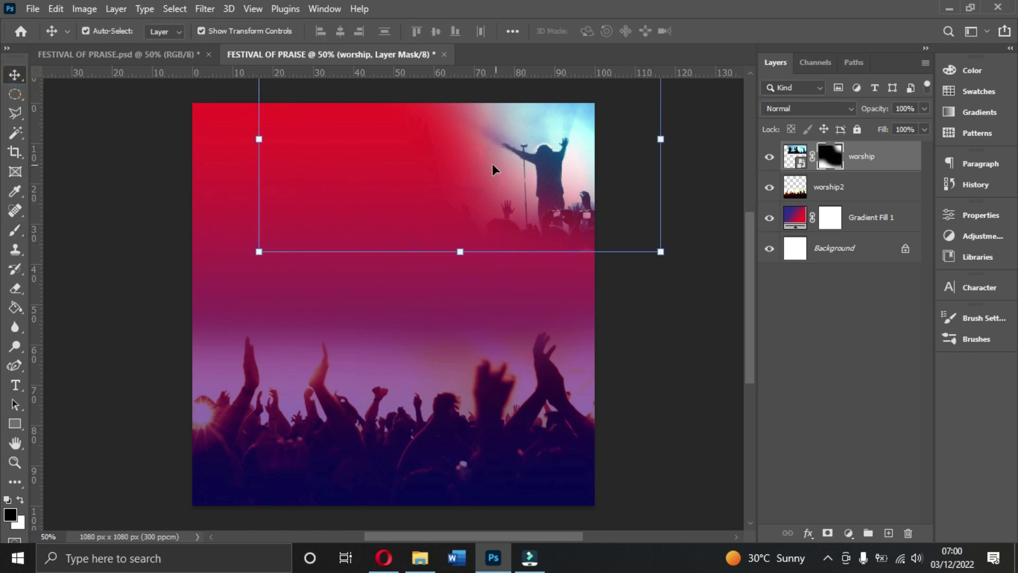
{"action": "key", "text": "ctrl+BackSpace"}
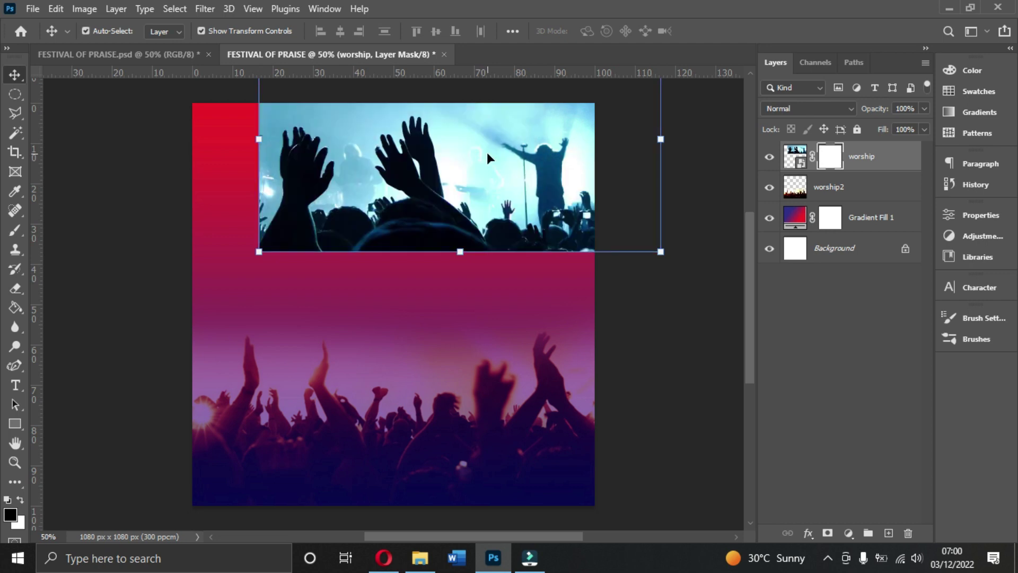
Brush black over the left and lower areas of the worship layer's mask, leaving only the singer blended into the upper-right corner
{"action": "left_click", "coordinate": [14, 231]}
{"action": "mouse_move", "coordinate": [216, 125]}
{"action": "left_mouse_down"}
{"action": "mouse_move", "coordinate": [227, 254]}
{"action": "mouse_move", "coordinate": [233, 191]}
{"action": "mouse_move", "coordinate": [364, 305]}
{"action": "mouse_move", "coordinate": [510, 336]}
{"action": "mouse_move", "coordinate": [567, 336]}
{"action": "mouse_move", "coordinate": [368, 341]}
{"action": "mouse_move", "coordinate": [565, 345]}
{"action": "mouse_move", "coordinate": [364, 291]}
{"action": "mouse_move", "coordinate": [273, 193]}
{"action": "mouse_move", "coordinate": [359, 154]}
{"action": "mouse_move", "coordinate": [366, 134]}
{"action": "mouse_move", "coordinate": [403, 359]}
{"action": "mouse_move", "coordinate": [382, 216]}
{"action": "mouse_move", "coordinate": [343, 209]}
{"action": "mouse_move", "coordinate": [416, 356]}
{"action": "mouse_move", "coordinate": [380, 265]}
{"action": "mouse_move", "coordinate": [304, 193]}
{"action": "mouse_move", "coordinate": [327, 374]}
{"action": "left_mouse_up"}
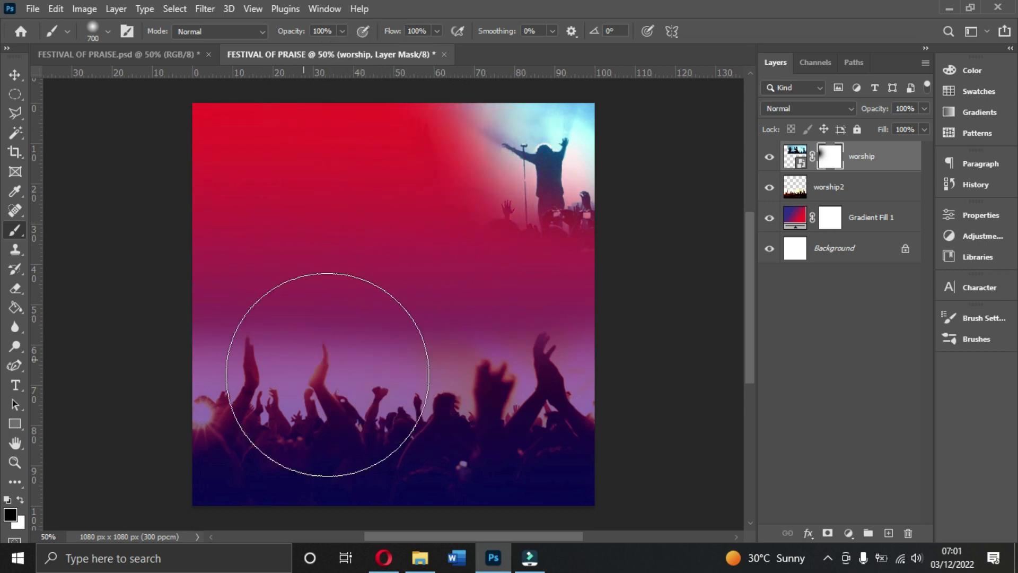
{"action": "left_click", "coordinate": [15, 74]}
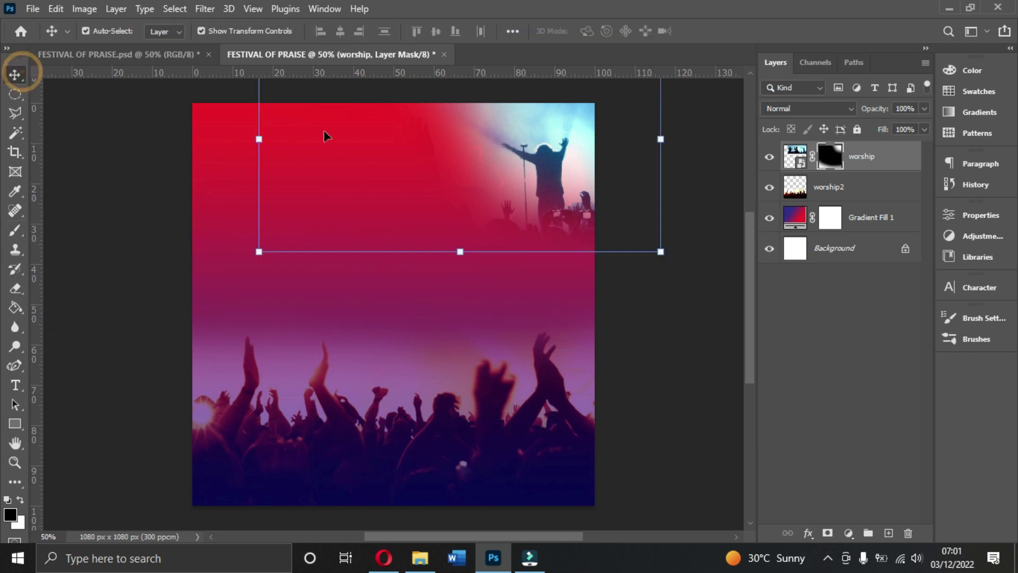
Set the worship layer's blend mode to Soft Light and its opacity to 50%
{"action": "left_click", "coordinate": [795, 109]}
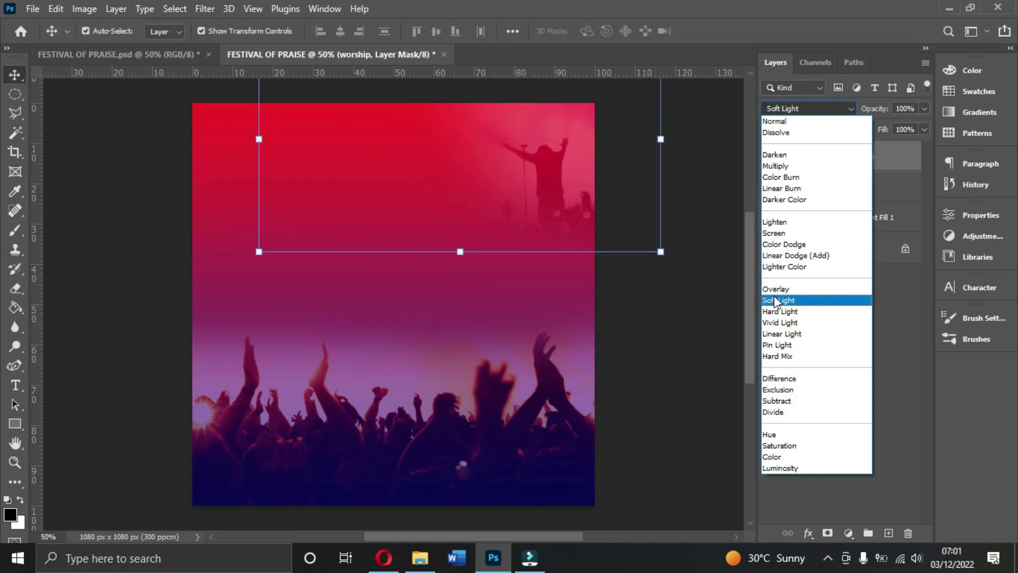
{"action": "left_click", "coordinate": [774, 298]}
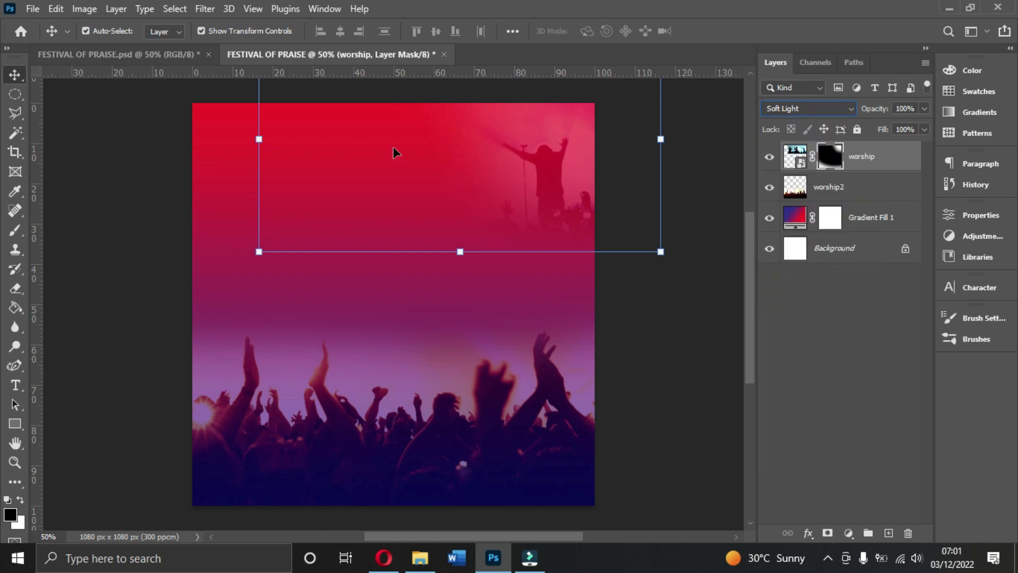
{"action": "left_click", "coordinate": [924, 108]}
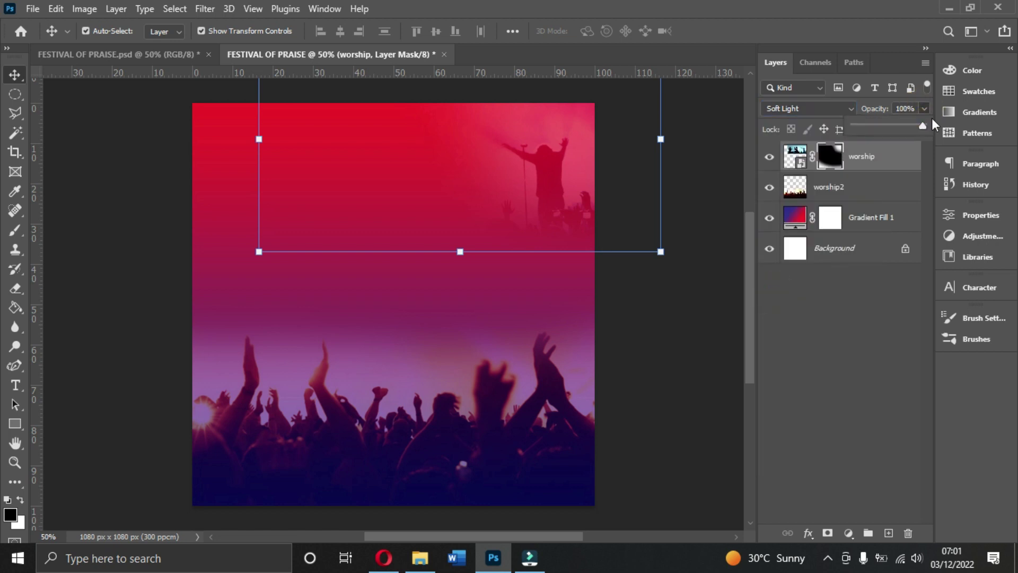
{"action": "left_click_drag", "start_coordinate": [924, 125], "coordinate": [892, 129]}
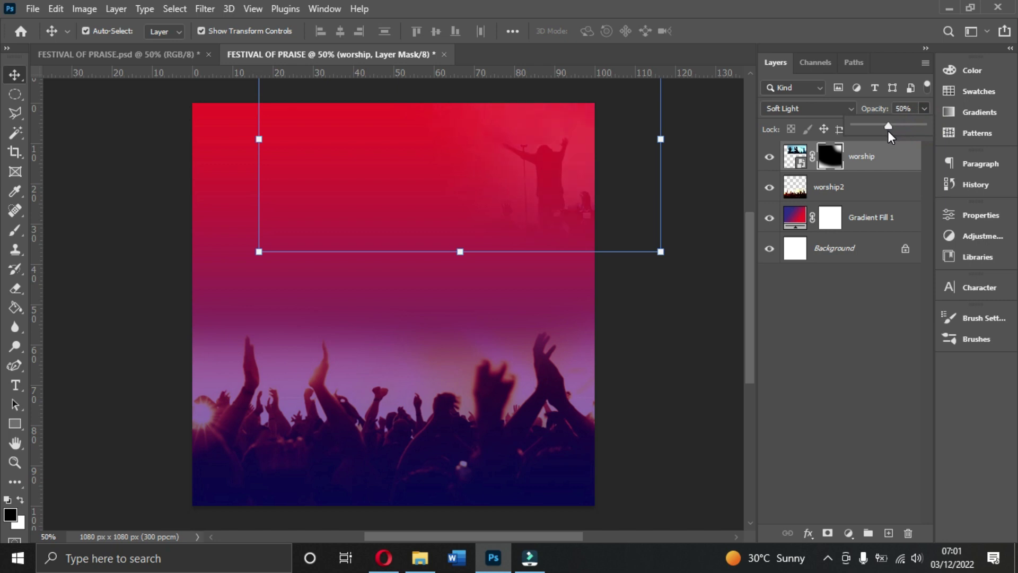
Place the 3.15dontlikethesong image over the canvas's upper-left area at X 386 px, Y 230 px
{"action": "left_click", "coordinate": [418, 556]}
{"action": "left_click_drag", "start_coordinate": [161, 186], "coordinate": [303, 171]}
{"action": "left_click_drag", "start_coordinate": [338, 333], "coordinate": [338, 321]}
{"action": "left_click_drag", "start_coordinate": [343, 283], "coordinate": [341, 278]}
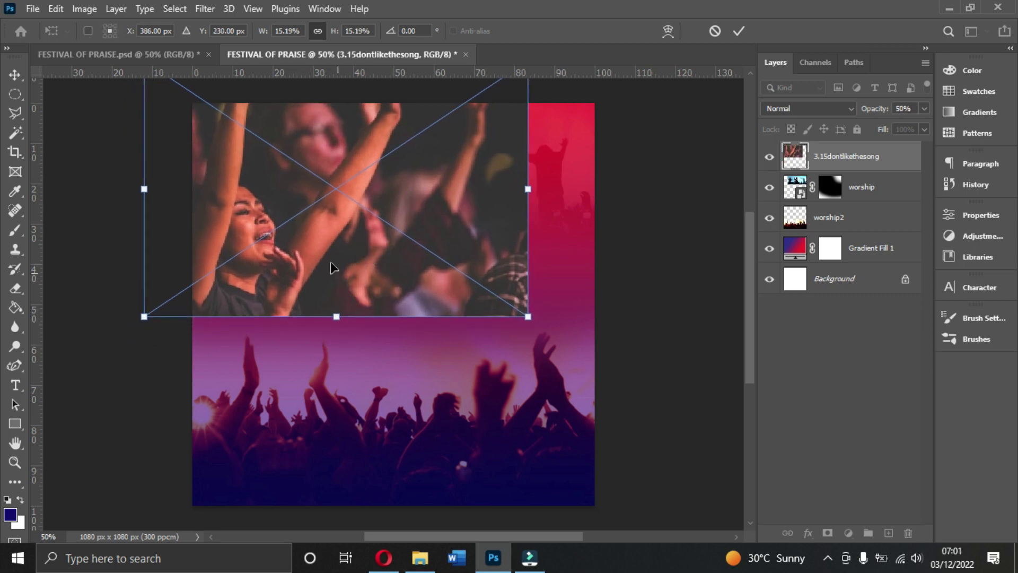
{"action": "key", "text": "Return"}
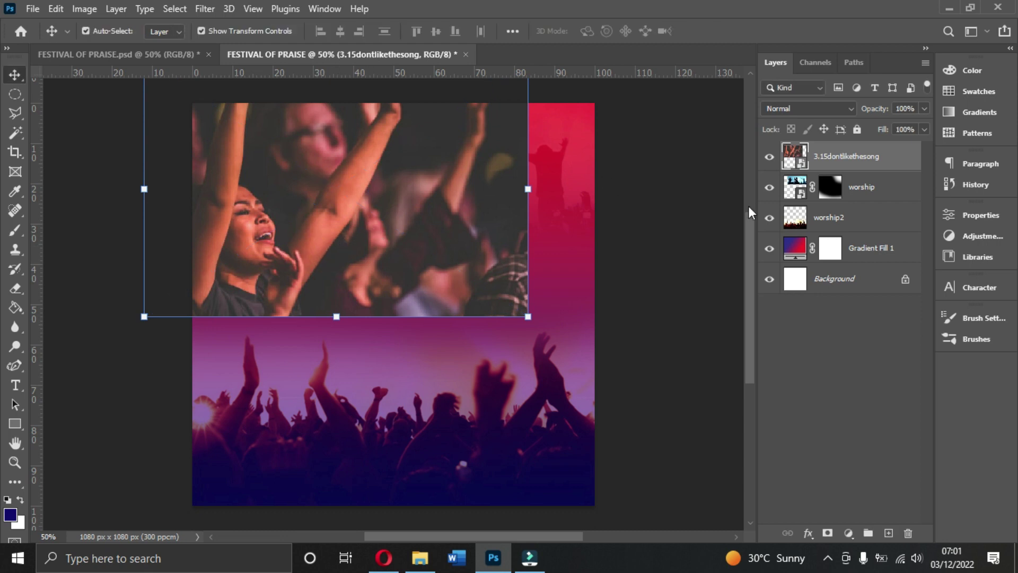
Add a layer mask to the 3.15dontlikethesong layer and brush black over the image's right and lower edges to blend them into the gradient
{"action": "left_click", "coordinate": [827, 532]}
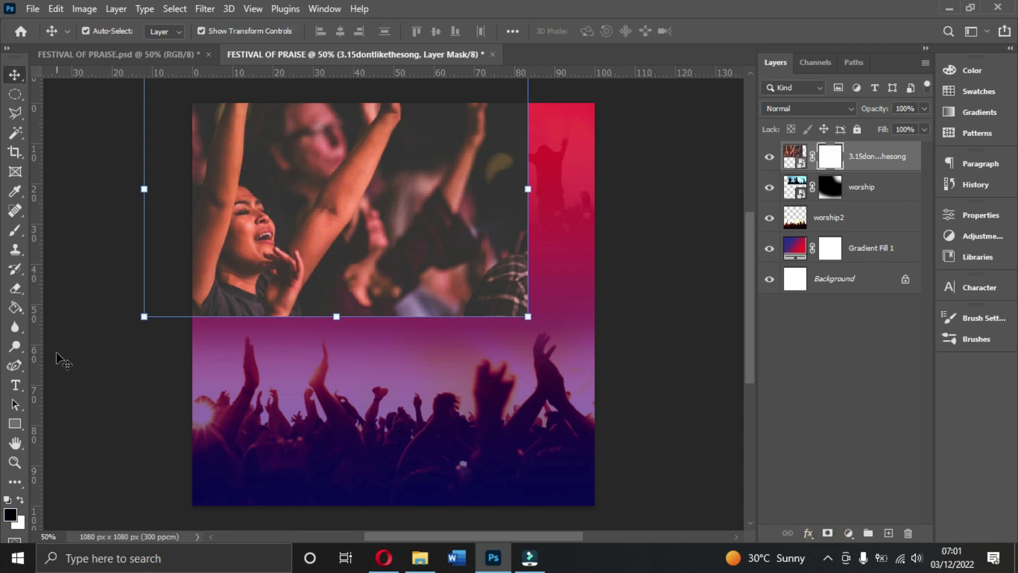
{"action": "right_click", "coordinate": [17, 230]}
{"action": "left_click", "coordinate": [21, 227]}
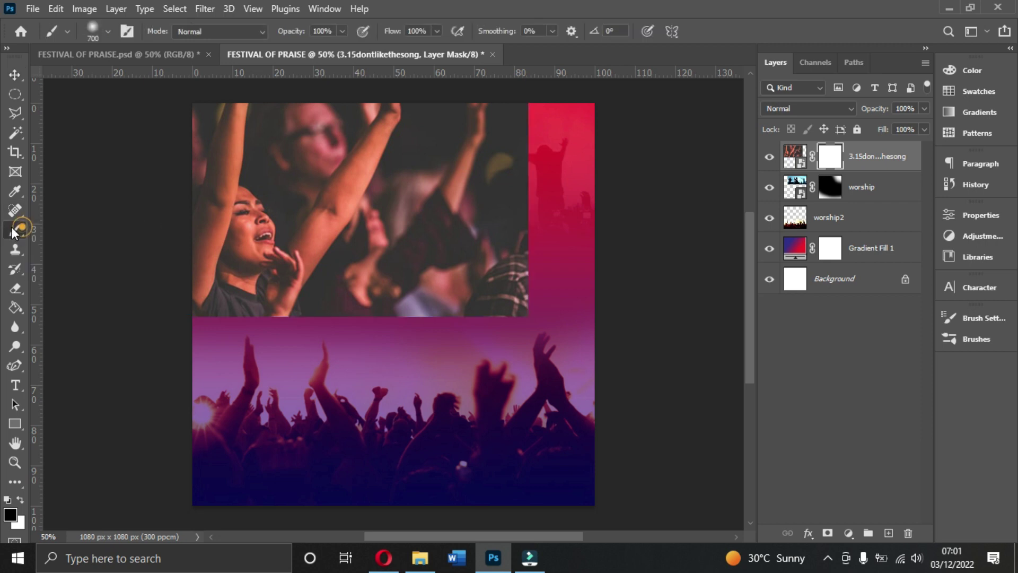
{"action": "mouse_move", "coordinate": [503, 371]}
{"action": "left_mouse_down"}
{"action": "mouse_move", "coordinate": [553, 162]}
{"action": "mouse_move", "coordinate": [537, 123]}
{"action": "mouse_move", "coordinate": [516, 136]}
{"action": "mouse_move", "coordinate": [477, 130]}
{"action": "mouse_move", "coordinate": [492, 203]}
{"action": "mouse_move", "coordinate": [470, 303]}
{"action": "mouse_move", "coordinate": [442, 342]}
{"action": "mouse_move", "coordinate": [332, 388]}
{"action": "mouse_move", "coordinate": [146, 401]}
{"action": "mouse_move", "coordinate": [351, 375]}
{"action": "left_mouse_up"}
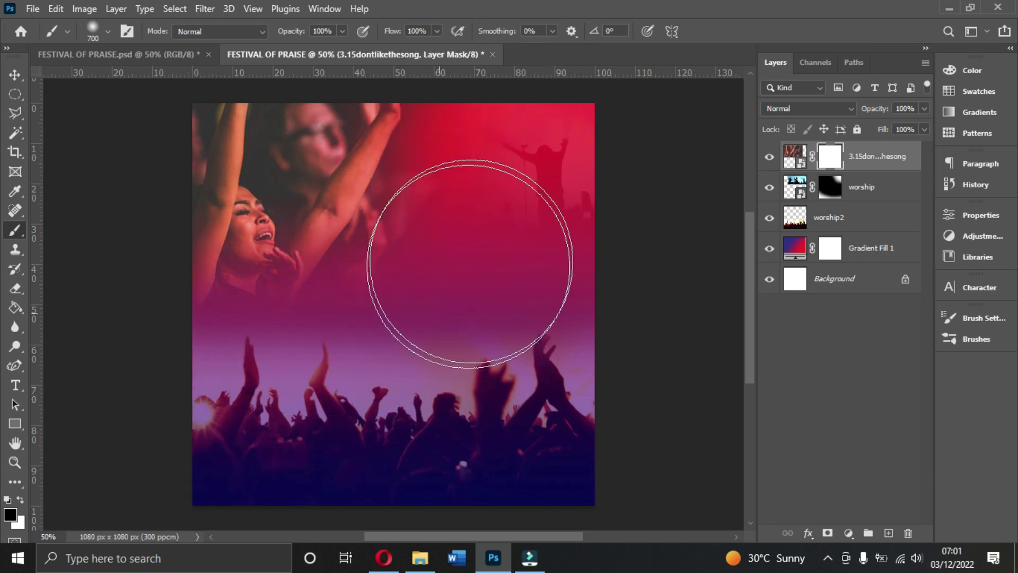
{"action": "mouse_move", "coordinate": [454, 227]}
{"action": "left_mouse_down"}
{"action": "mouse_move", "coordinate": [450, 144]}
{"action": "mouse_move", "coordinate": [411, 128]}
{"action": "mouse_move", "coordinate": [456, 127]}
{"action": "left_mouse_up"}
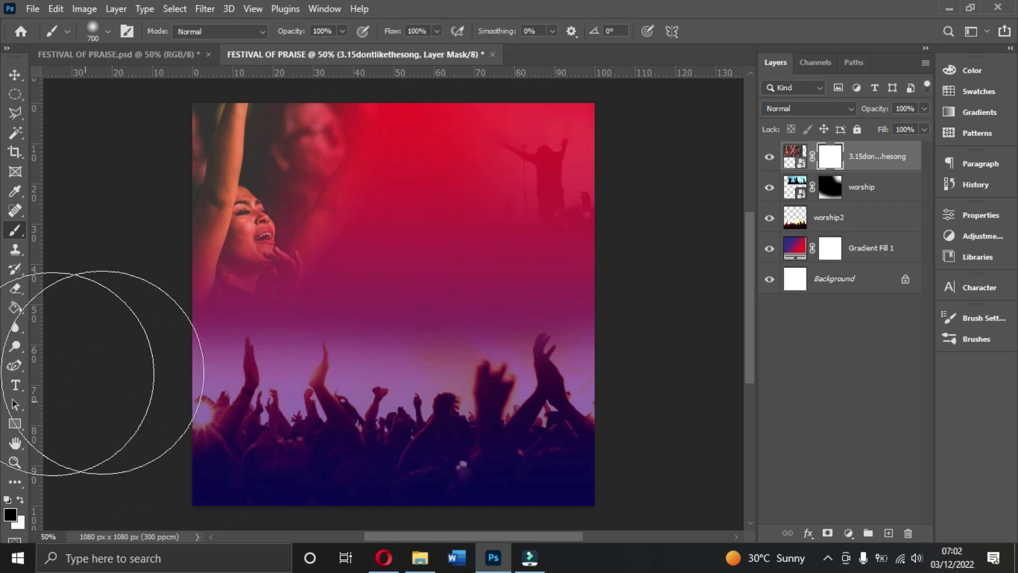
{"action": "left_click", "coordinate": [15, 75]}
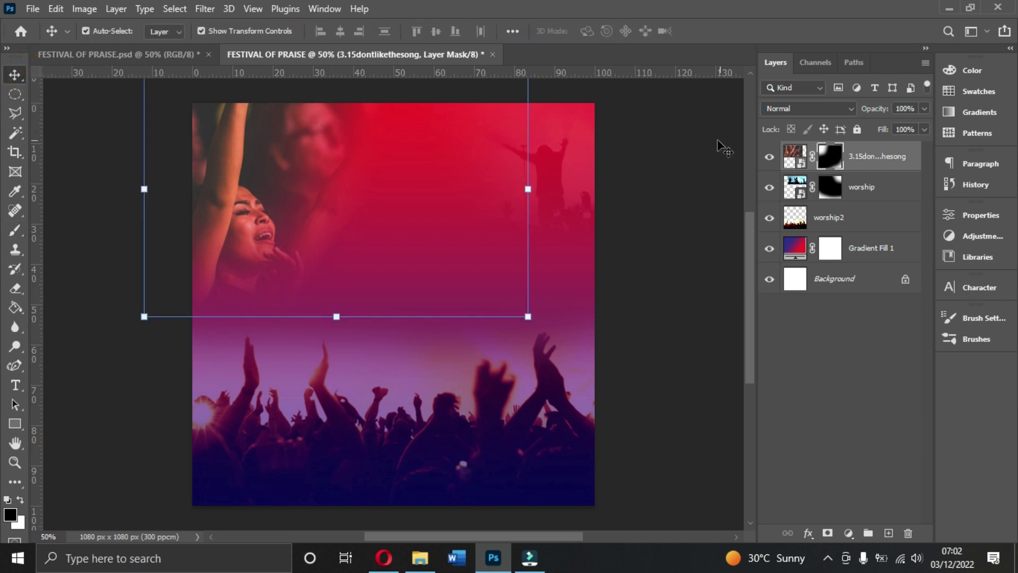
Set the 3.15dontlikethesong layer's blend mode to Soft Light and its opacity to about 50%
{"action": "left_click", "coordinate": [795, 109]}
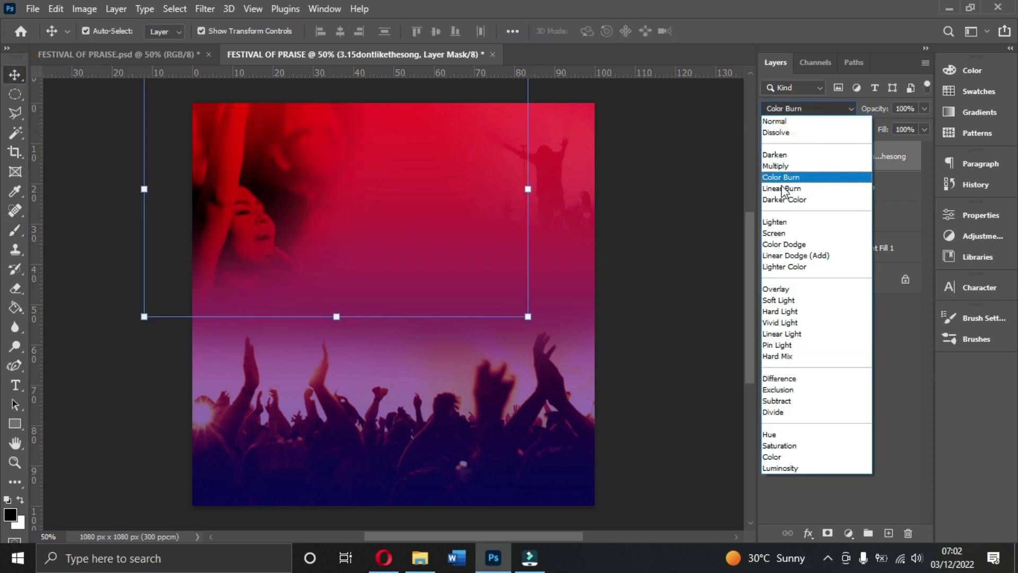
{"action": "left_click", "coordinate": [779, 300]}
{"action": "left_click", "coordinate": [924, 110]}
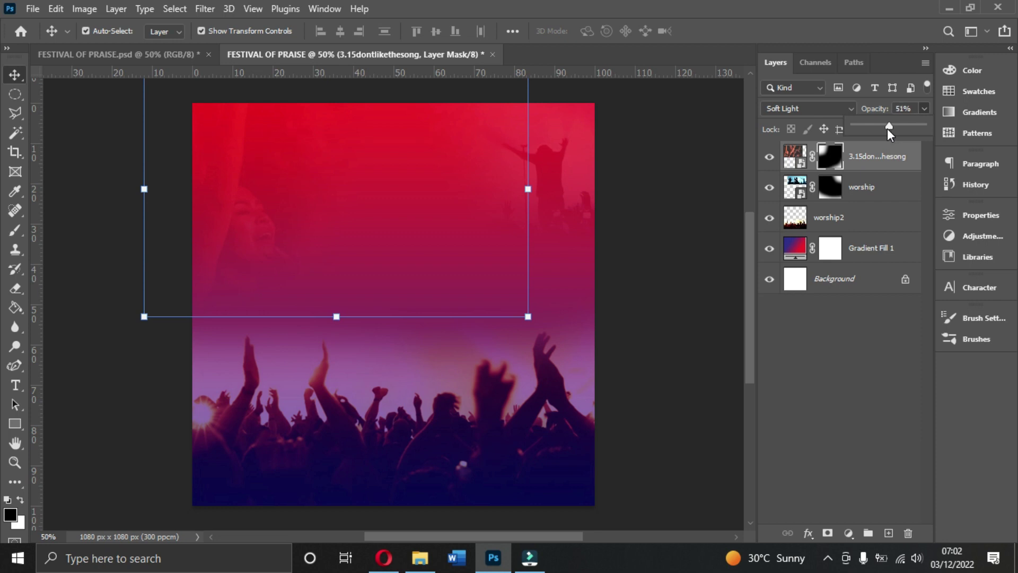
{"action": "left_click", "coordinate": [650, 198]}
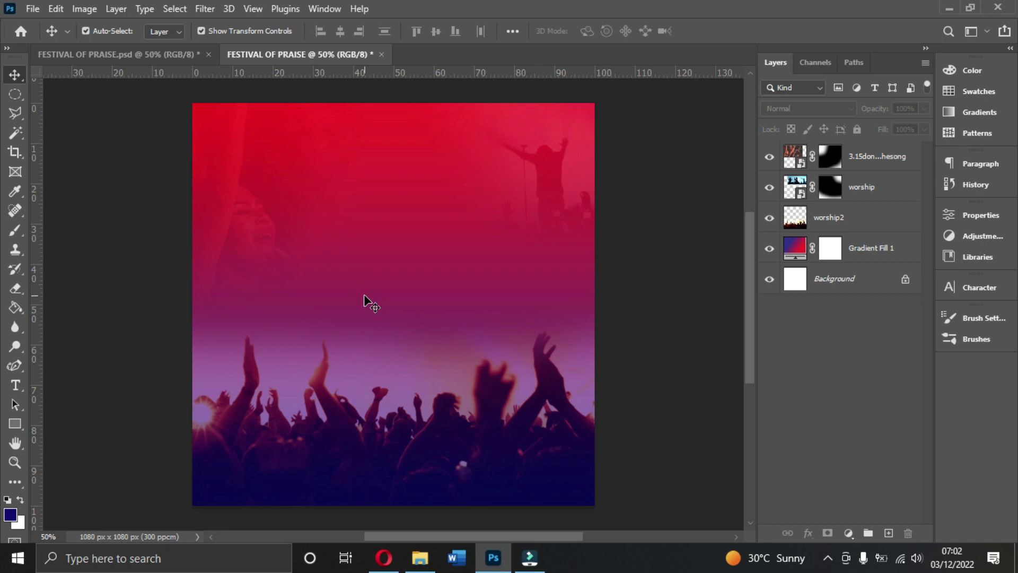
Move the worship2 crowd image up to the canvas's lower edge and enlarge it slightly beyond both sides of the canvas
{"action": "left_click_drag", "start_coordinate": [375, 424], "coordinate": [389, 406]}
{"action": "left_click_drag", "start_coordinate": [395, 285], "coordinate": [394, 273]}
{"action": "double_click", "coordinate": [423, 399]}
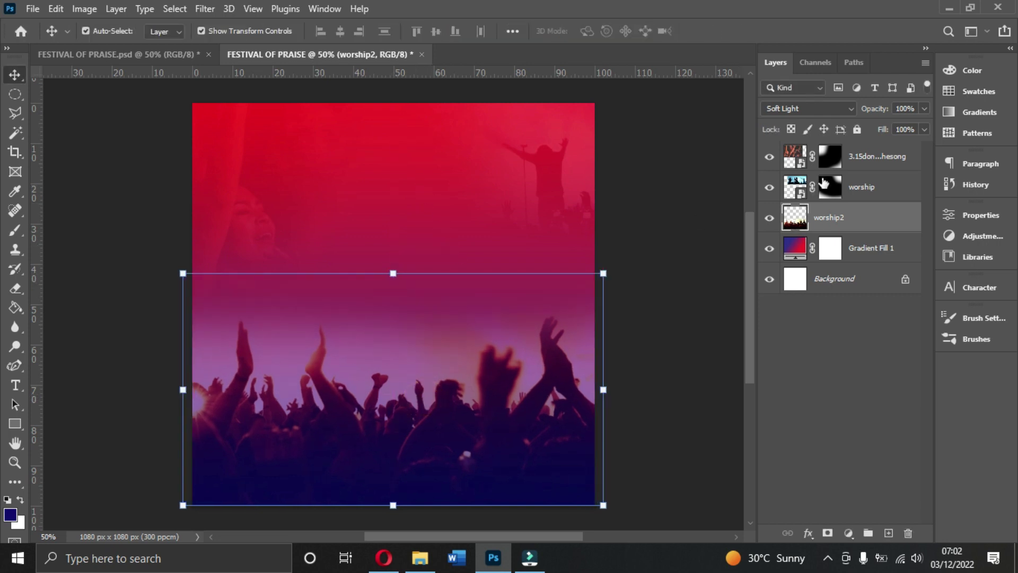
Group the 3.15dontlikethesong, worship, worship2 and Gradient Fill 1 layers and name the group Backgrounds
{"action": "left_click", "coordinate": [867, 159]}
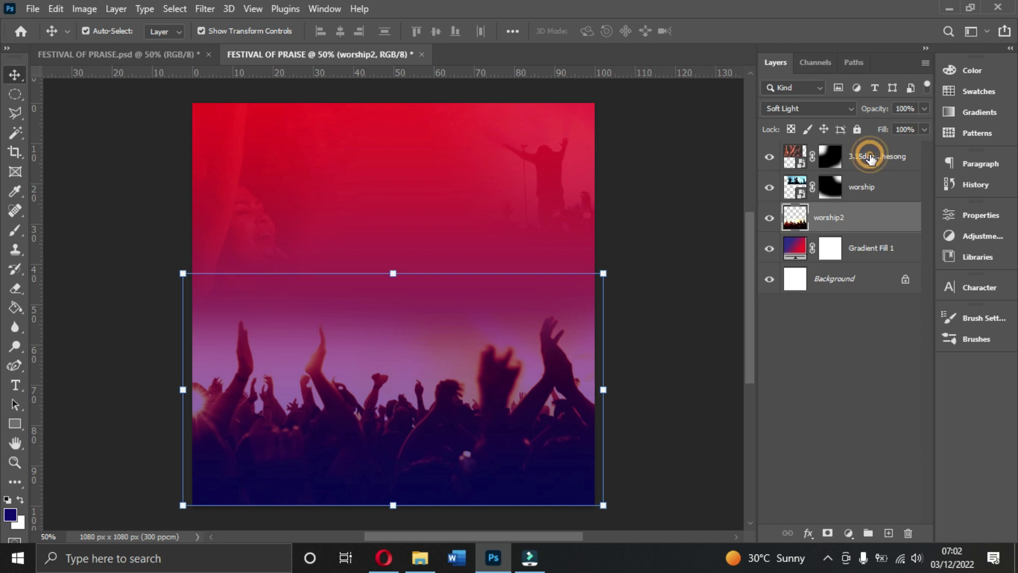
{"action": "left_click", "coordinate": [865, 187], "text": "ctrl"}
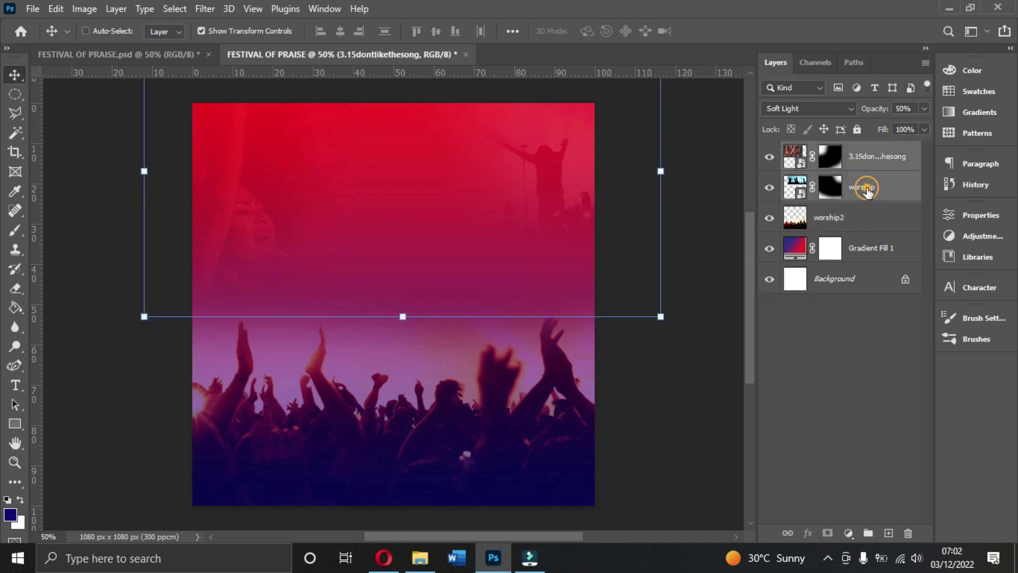
{"action": "left_click", "coordinate": [855, 222], "text": "ctrl"}
{"action": "left_click", "coordinate": [863, 252], "text": "ctrl"}
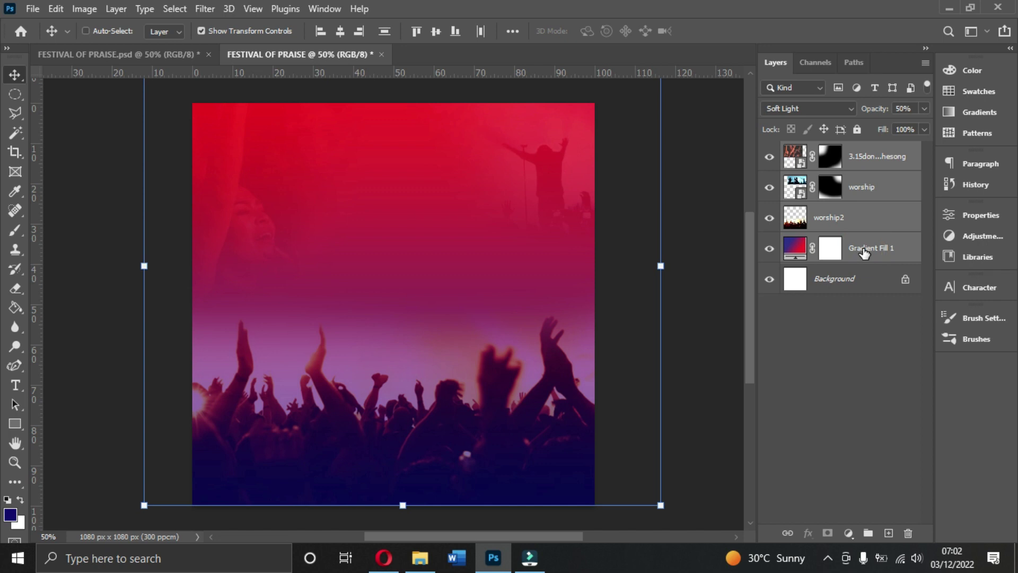
{"action": "key", "text": "ctrl+g"}
{"action": "left_click", "coordinate": [838, 152]}
{"action": "double_click", "coordinate": [838, 151]}
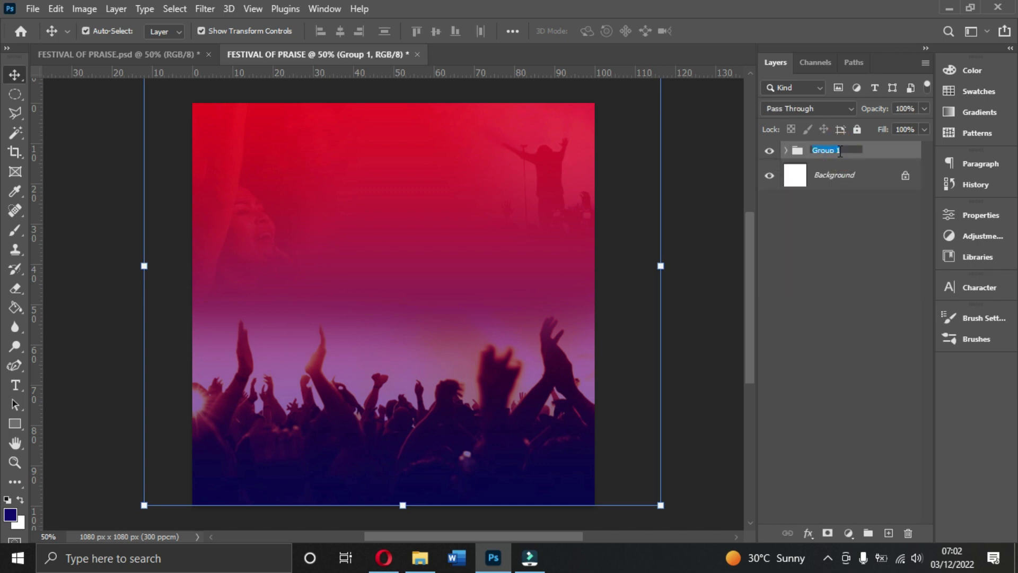
{"action": "type", "text": "Backgrounds"}
{"action": "left_click", "coordinate": [901, 159]}
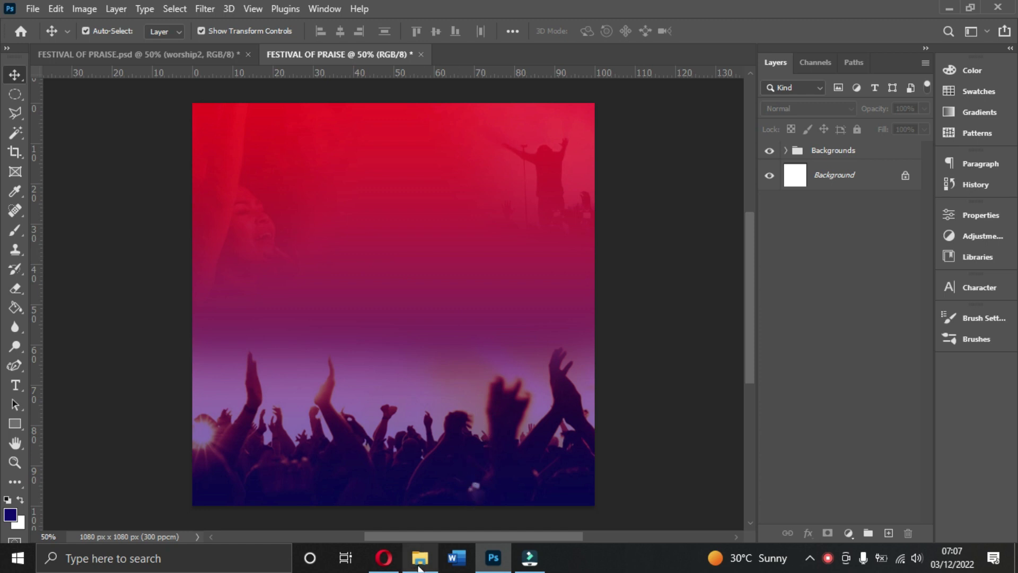
Embed the PCG3-1-768x842-1 crest from the Desktop's RESOURCES folder, scale it to about 44.5%, and place it right of the canvas centre
{"action": "left_click", "coordinate": [36, 8]}
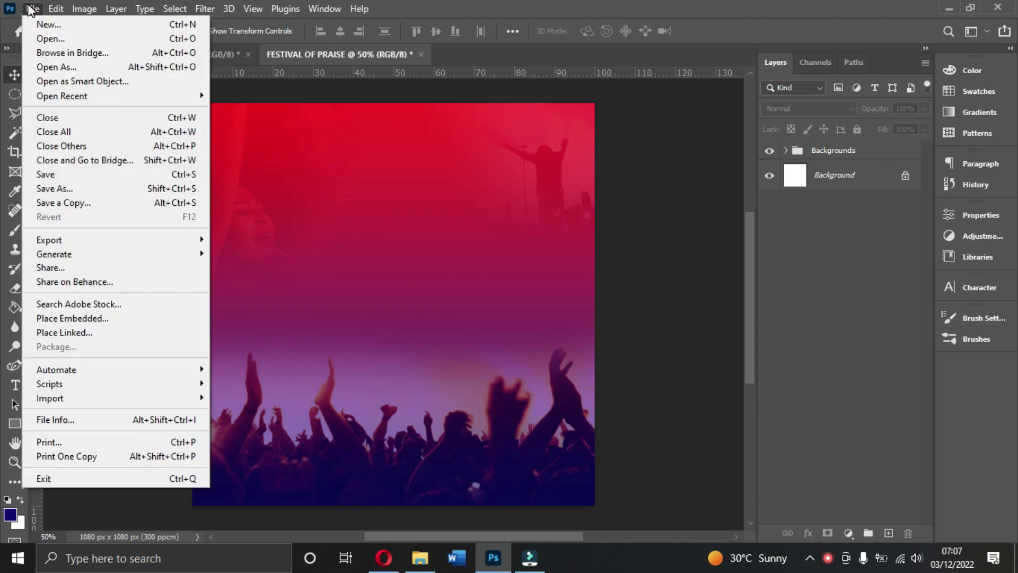
{"action": "left_click", "coordinate": [83, 318]}
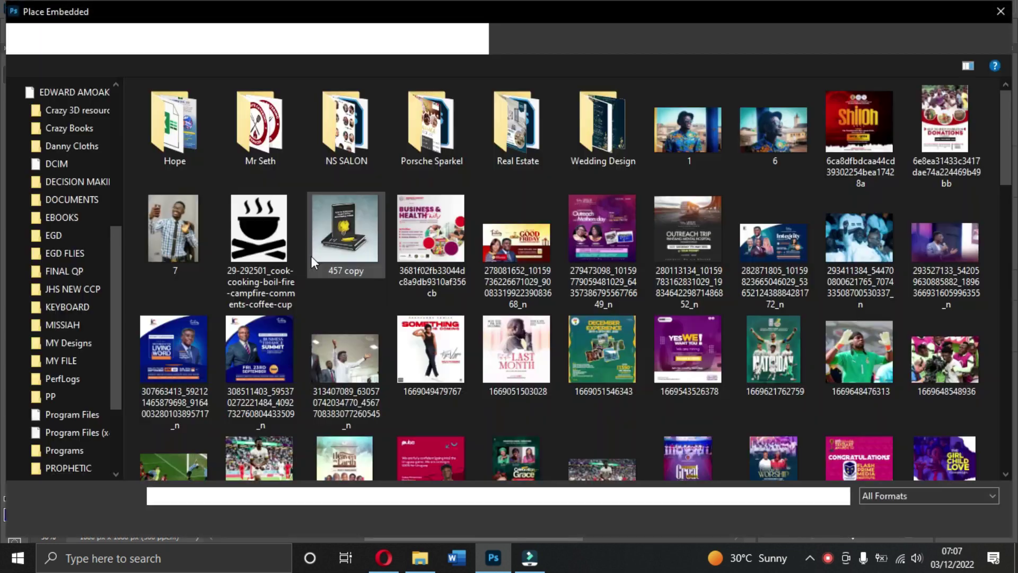
{"action": "left_click", "coordinate": [61, 135]}
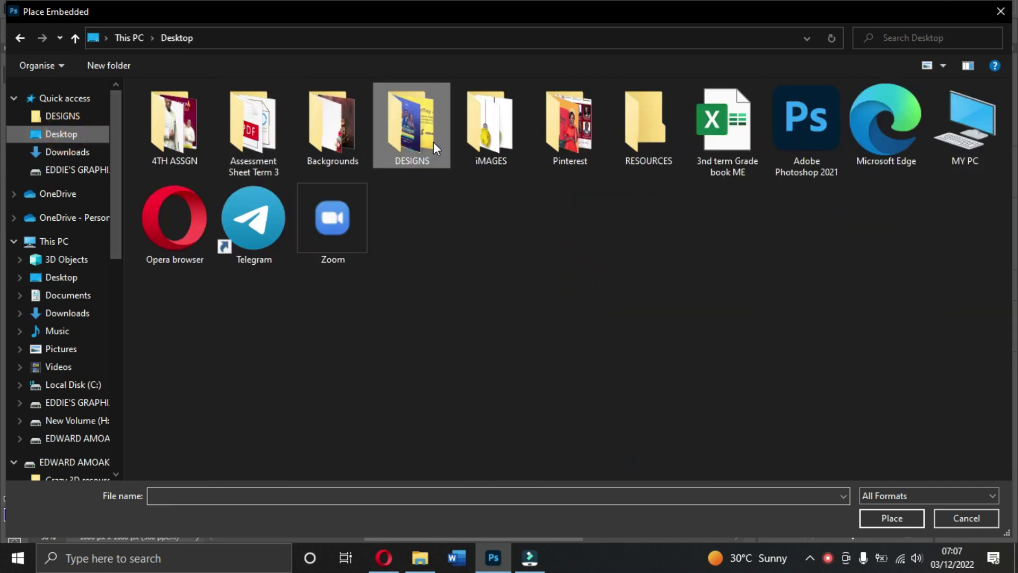
{"action": "double_click", "coordinate": [648, 139]}
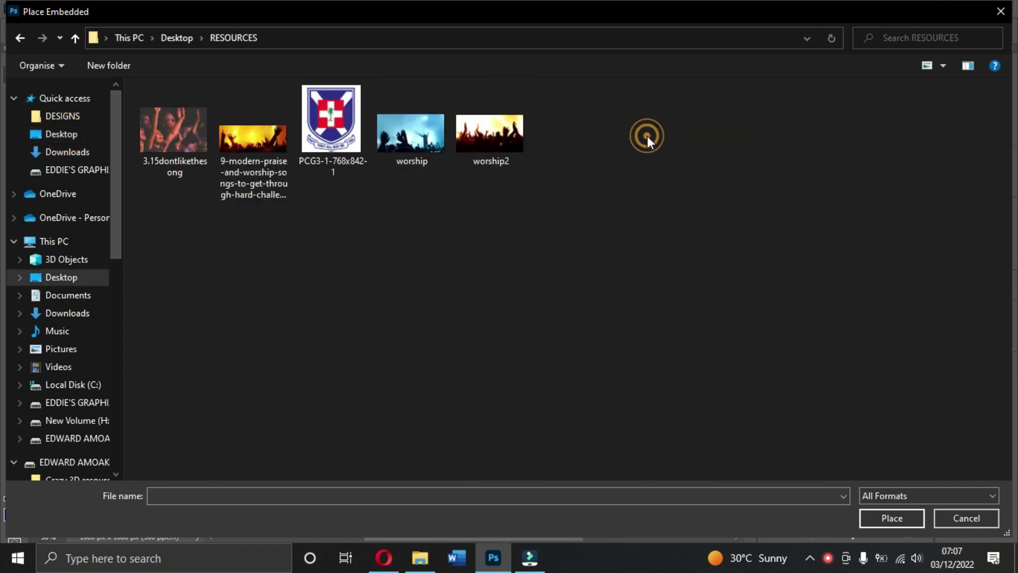
{"action": "double_click", "coordinate": [336, 138]}
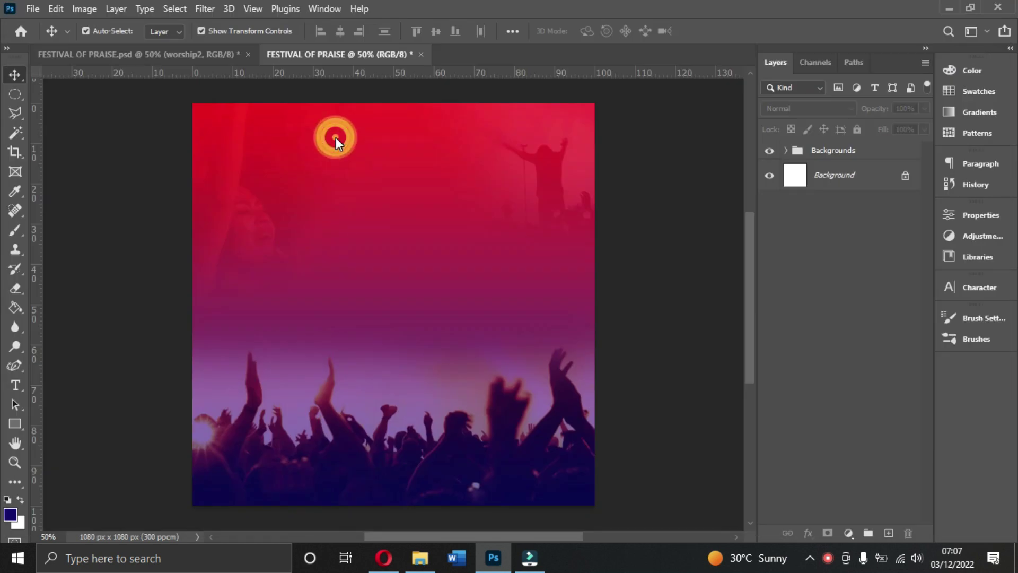
{"action": "left_click_drag", "start_coordinate": [394, 444], "coordinate": [396, 289]}
{"action": "double_click", "coordinate": [396, 250]}
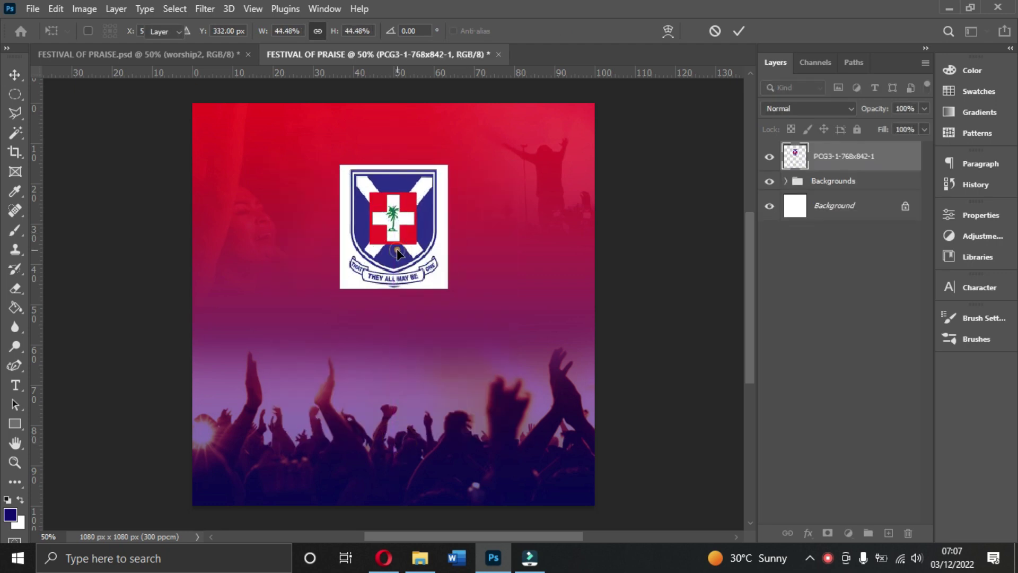
{"action": "left_click", "coordinate": [687, 232]}
{"action": "left_click_drag", "start_coordinate": [401, 240], "coordinate": [495, 264]}
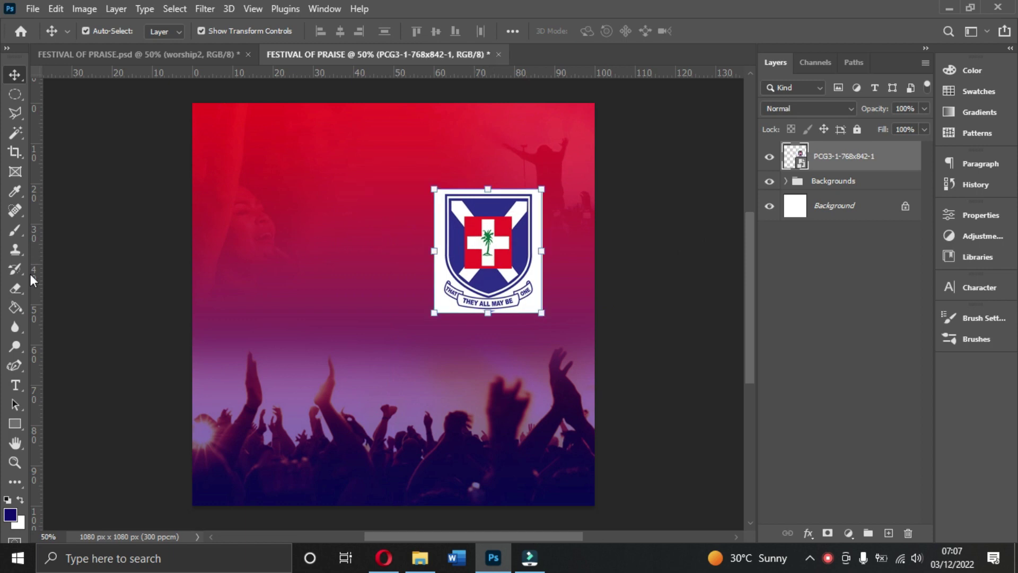
Draw a white, stroke-free rectangle shape about 166 x 218 px above the Backgrounds group, overlapping the middle of the canvas's upper edge
{"action": "left_click", "coordinate": [835, 182]}
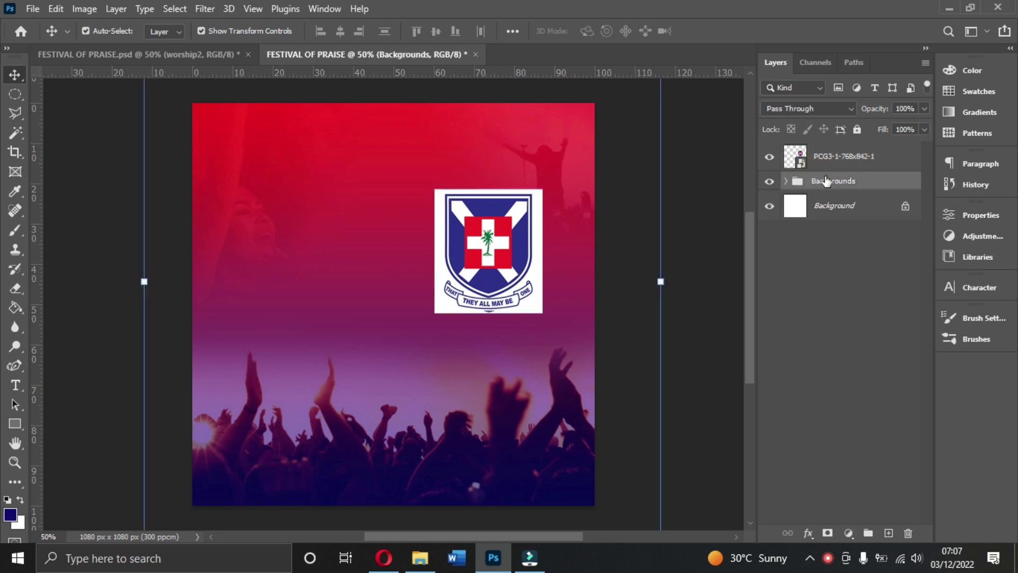
{"action": "left_click", "coordinate": [15, 425]}
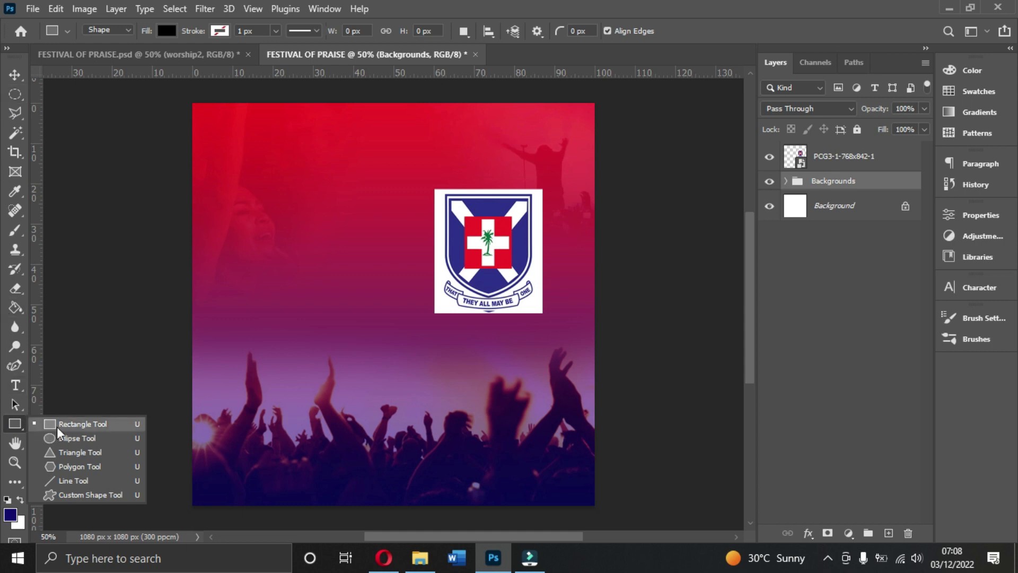
{"action": "left_click", "coordinate": [73, 426]}
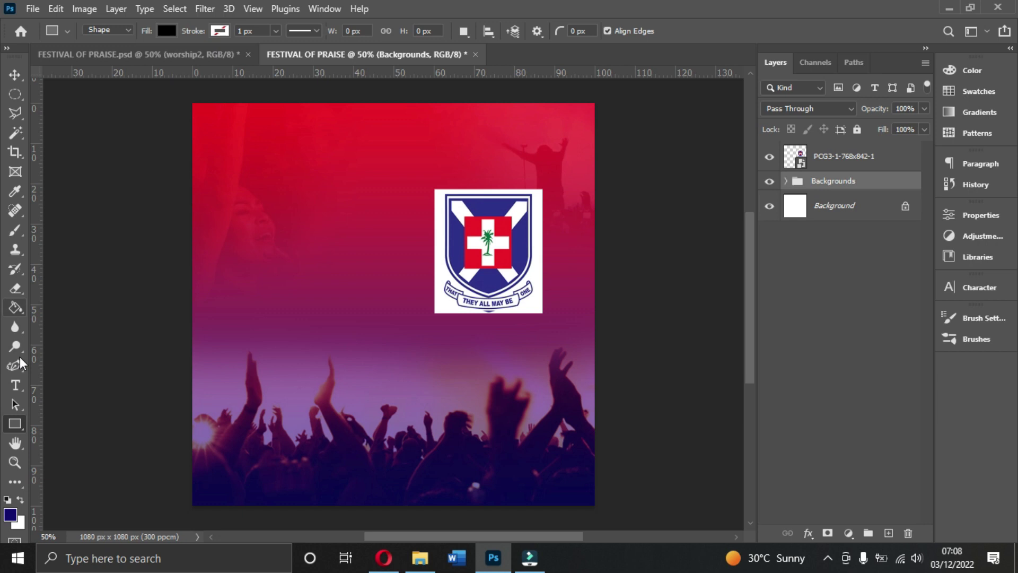
{"action": "left_click", "coordinate": [12, 422]}
{"action": "left_click", "coordinate": [126, 30]}
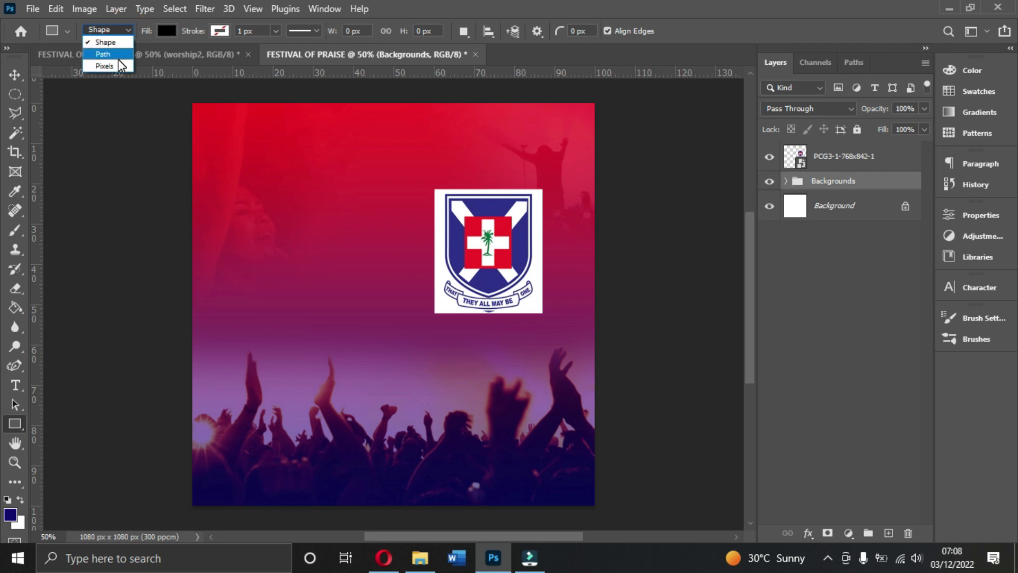
{"action": "left_click", "coordinate": [108, 42]}
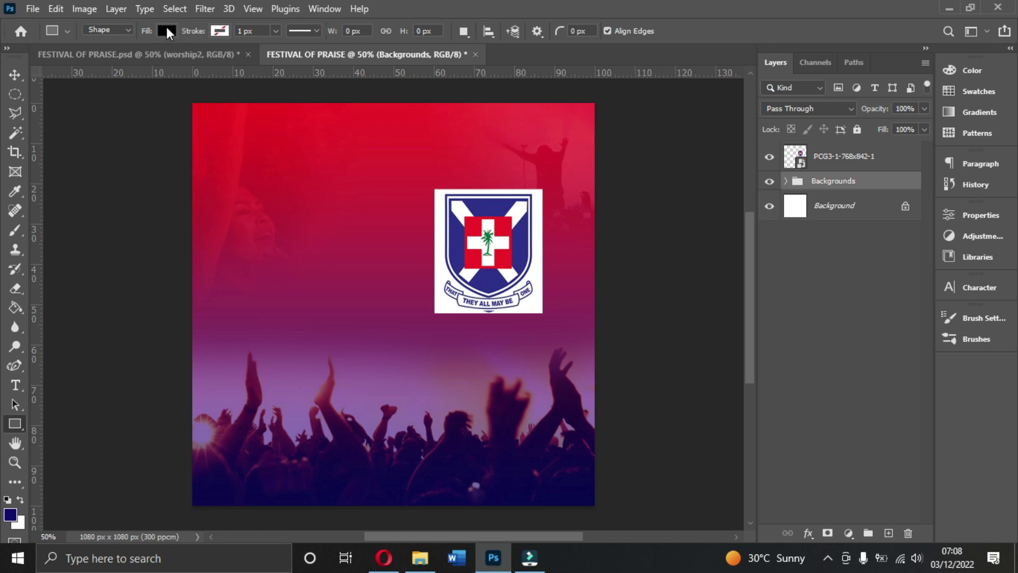
{"action": "left_click", "coordinate": [167, 29]}
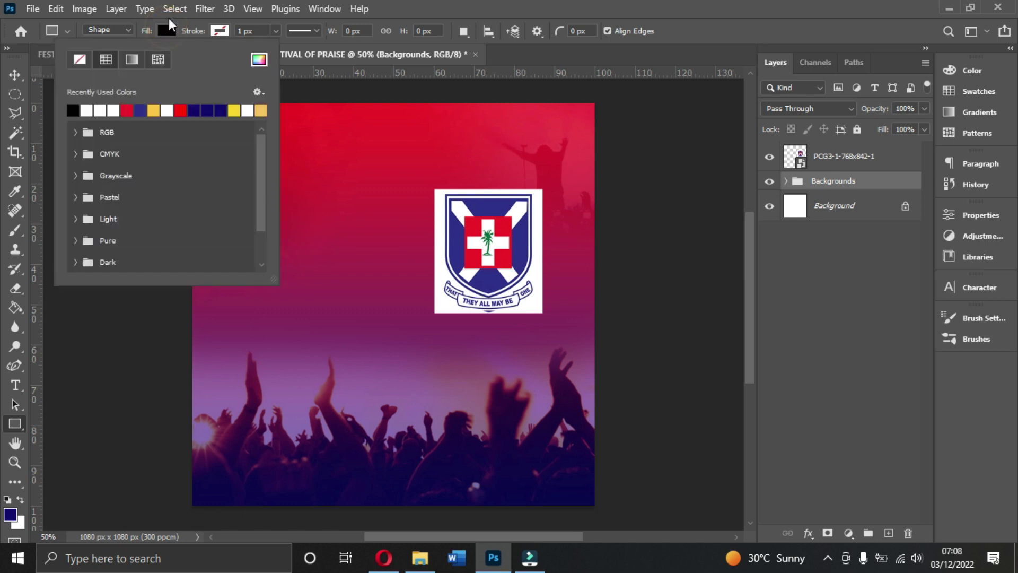
{"action": "left_click", "coordinate": [87, 109]}
{"action": "left_click", "coordinate": [221, 29]}
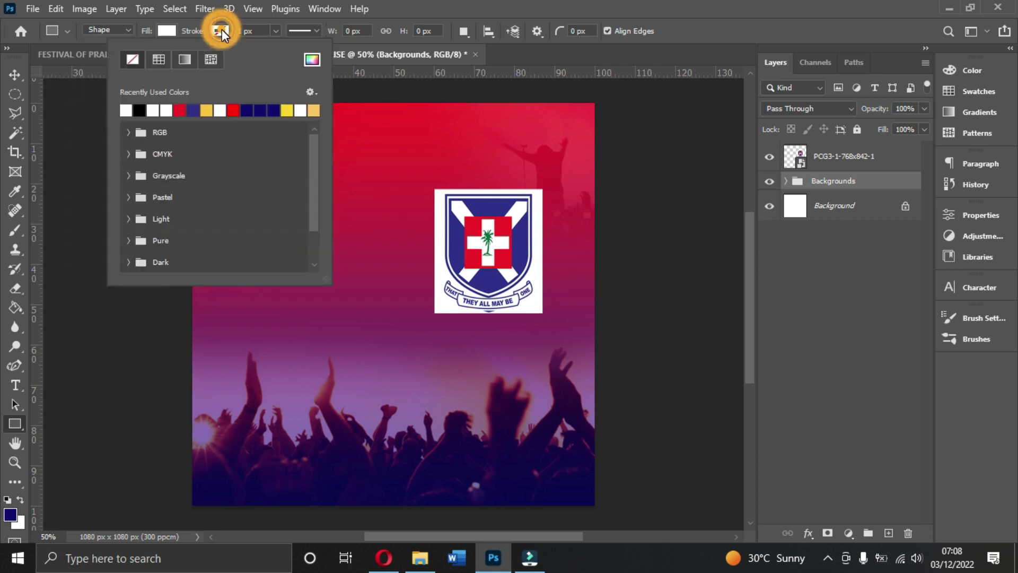
{"action": "left_click", "coordinate": [221, 29]}
{"action": "left_click_drag", "start_coordinate": [371, 94], "coordinate": [433, 174]}
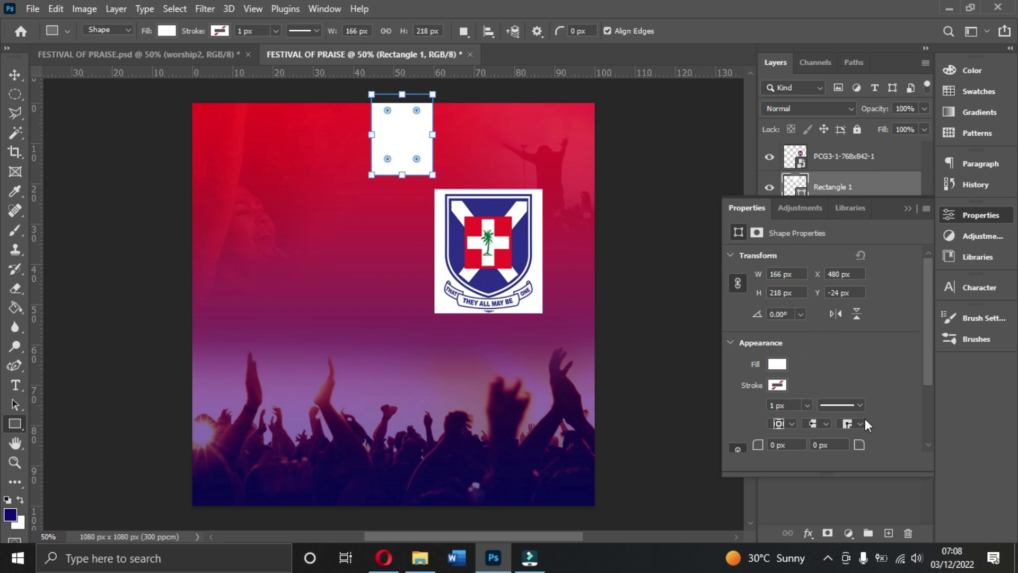
Unlink the white rectangle's corner radii and round its two lower corners to 65 px
{"action": "left_click", "coordinate": [908, 208]}
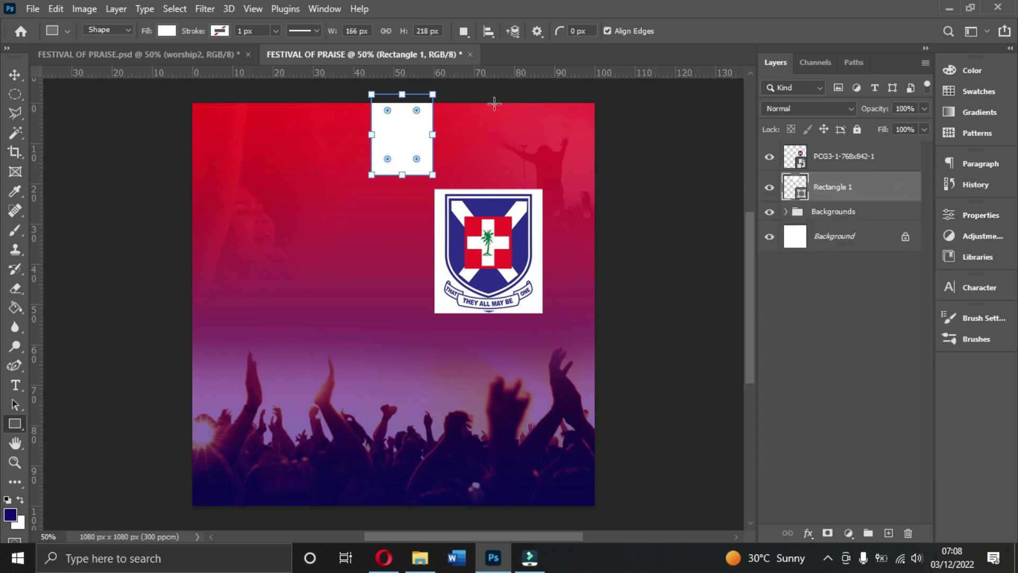
{"action": "left_click", "coordinate": [325, 10]}
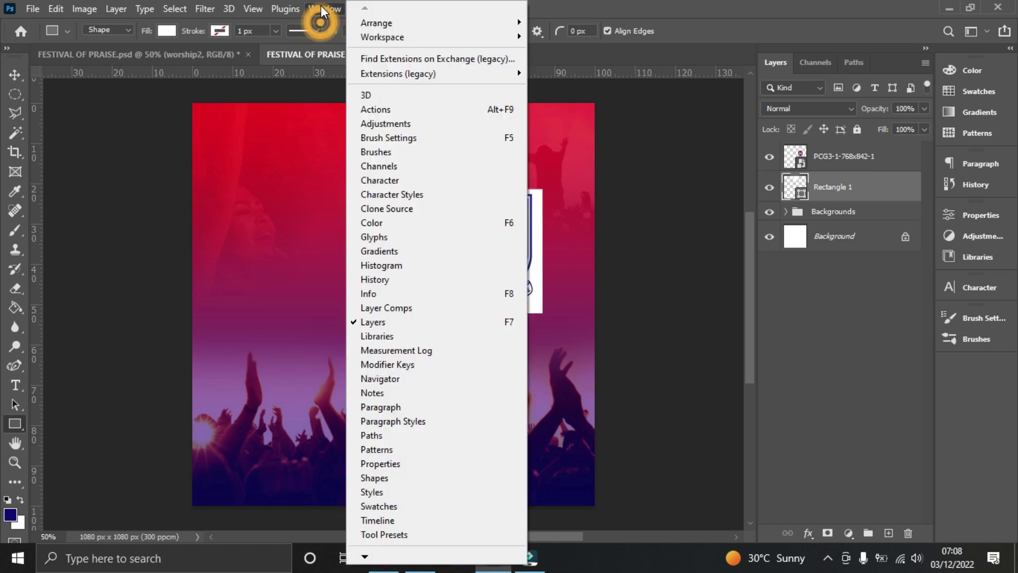
{"action": "left_click", "coordinate": [395, 465]}
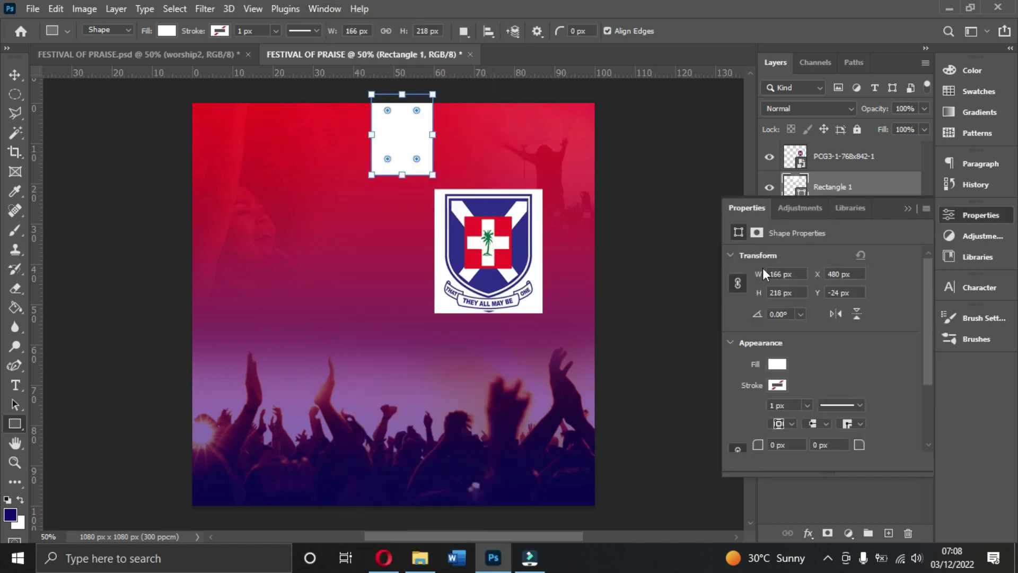
{"action": "scroll", "coordinate": [810, 374], "scroll_direction": "down", "scroll_amount": 3}
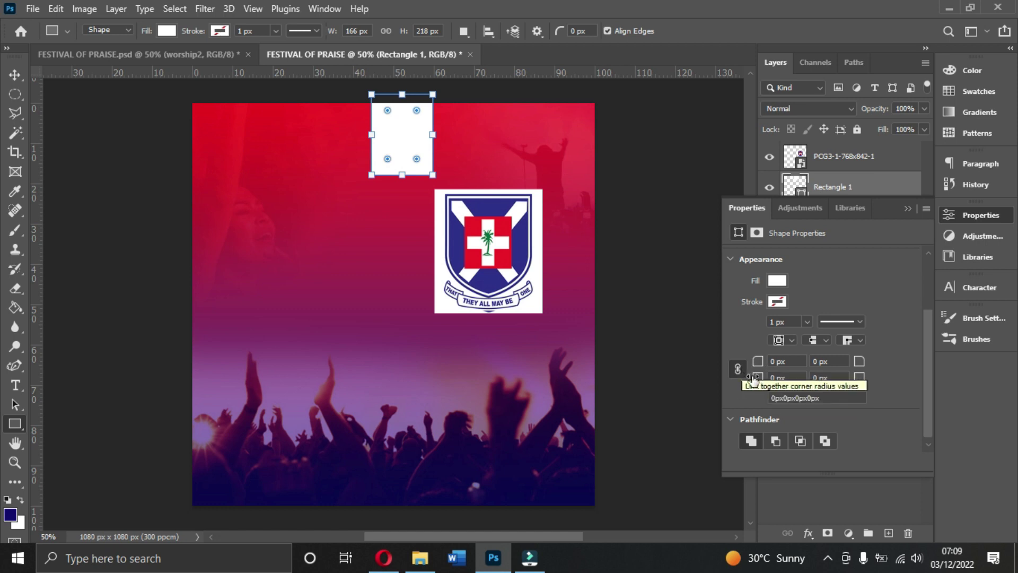
{"action": "left_click_drag", "start_coordinate": [752, 383], "coordinate": [706, 373]}
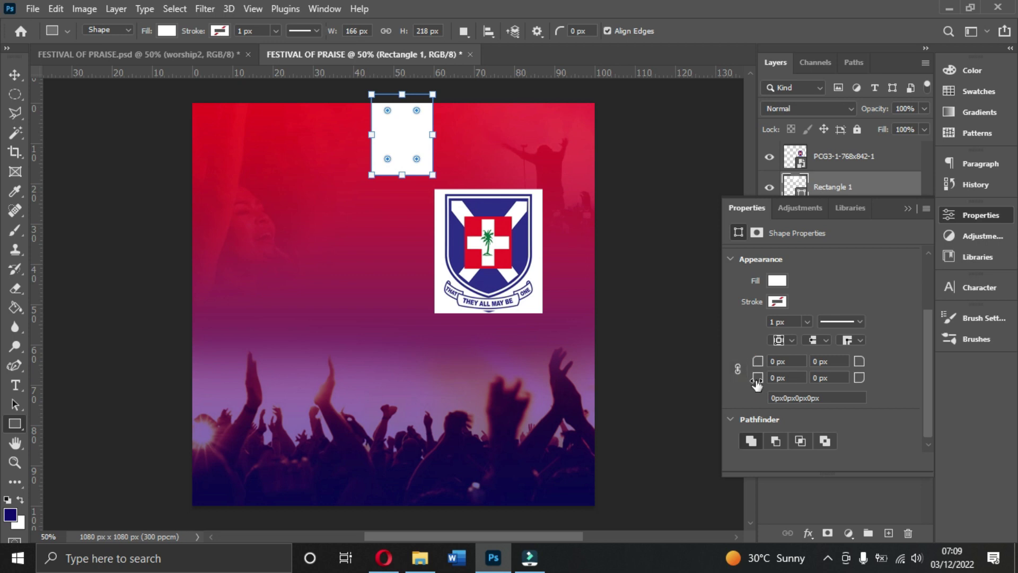
{"action": "left_click_drag", "start_coordinate": [756, 380], "coordinate": [805, 393]}
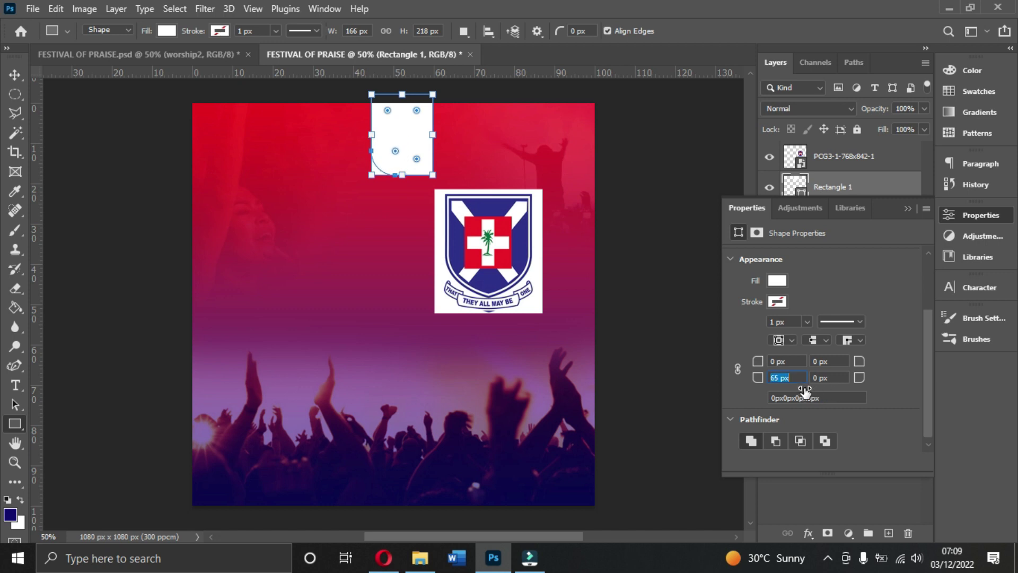
{"action": "left_click", "coordinate": [842, 378]}
{"action": "type", "text": "65"}
{"action": "key", "text": "Return"}
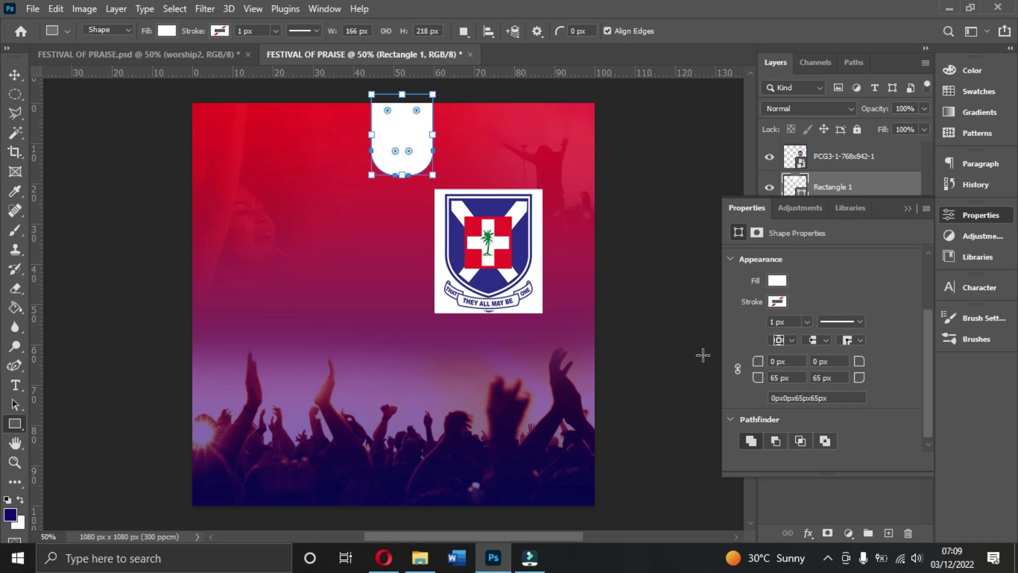
Increase the radius of both lower corners of the white rectangle to 70 px
{"action": "left_click_drag", "start_coordinate": [758, 378], "coordinate": [763, 381]}
{"action": "left_click_drag", "start_coordinate": [856, 381], "coordinate": [860, 382]}
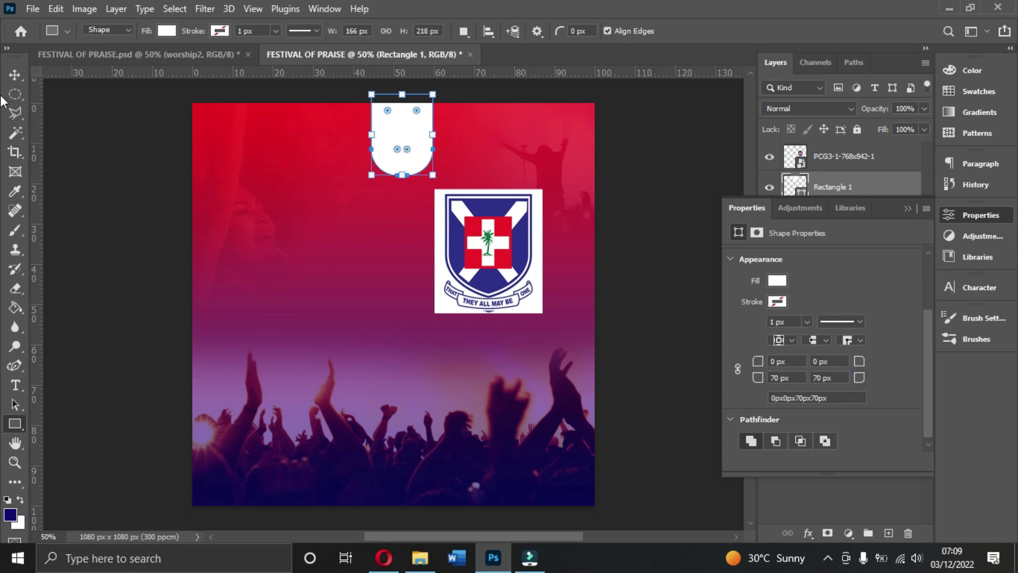
{"action": "left_click", "coordinate": [14, 74]}
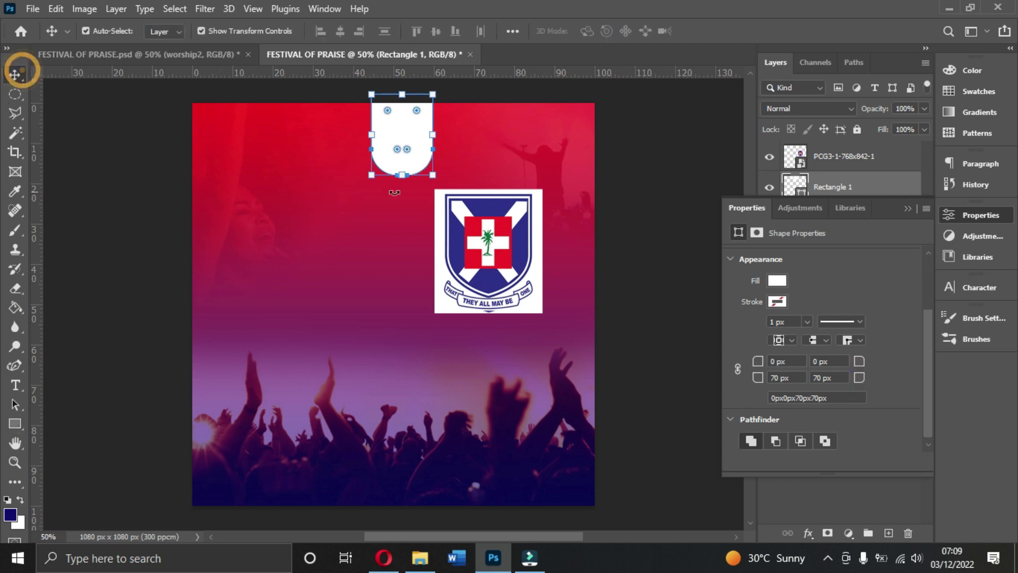
{"action": "left_click", "coordinate": [908, 207]}
Shrink the PCG3-1-768x842-1 crest to fit the white rounded rectangle's width and centre it over that shape
{"action": "left_click", "coordinate": [842, 162]}
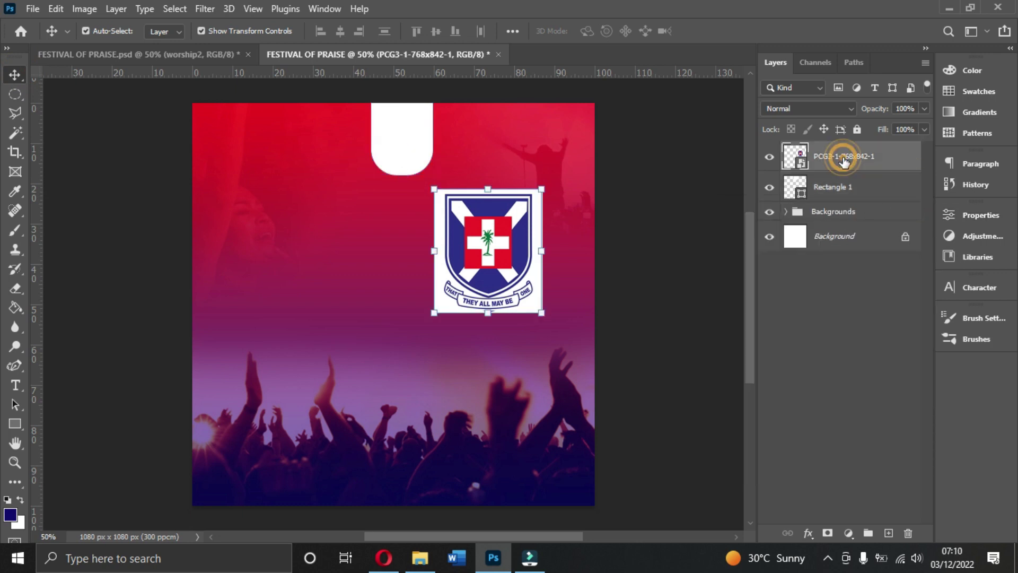
{"action": "left_click", "coordinate": [842, 189]}
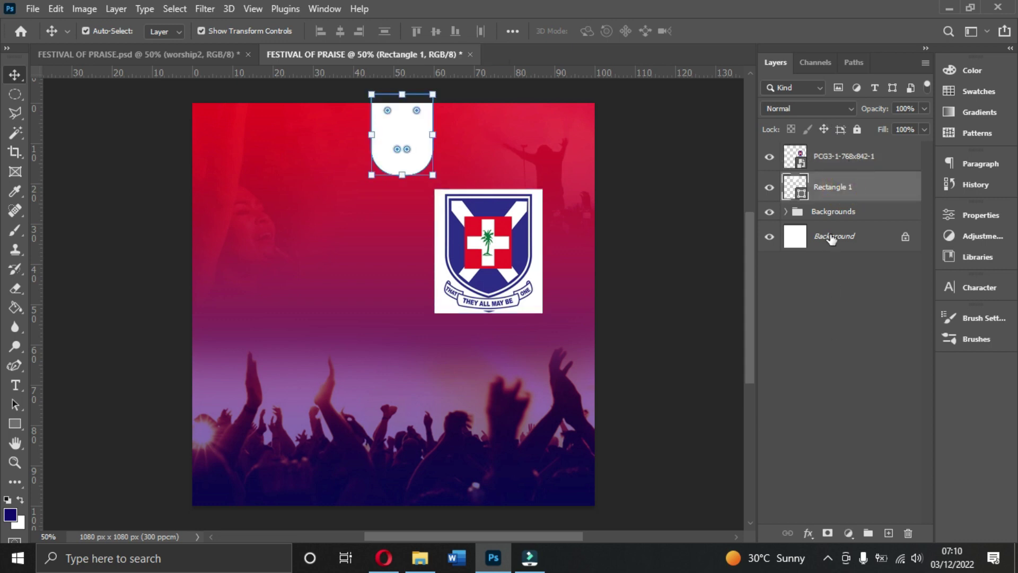
{"action": "left_click", "coordinate": [841, 157]}
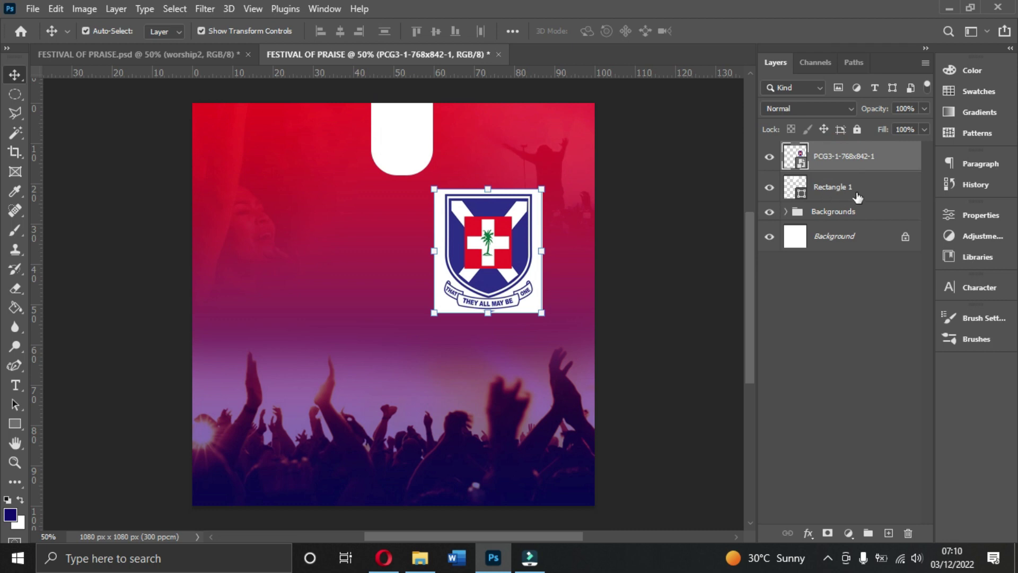
{"action": "left_click", "coordinate": [844, 192]}
{"action": "left_click", "coordinate": [493, 251]}
{"action": "left_click_drag", "start_coordinate": [509, 261], "coordinate": [407, 148]}
{"action": "key", "text": "Return"}
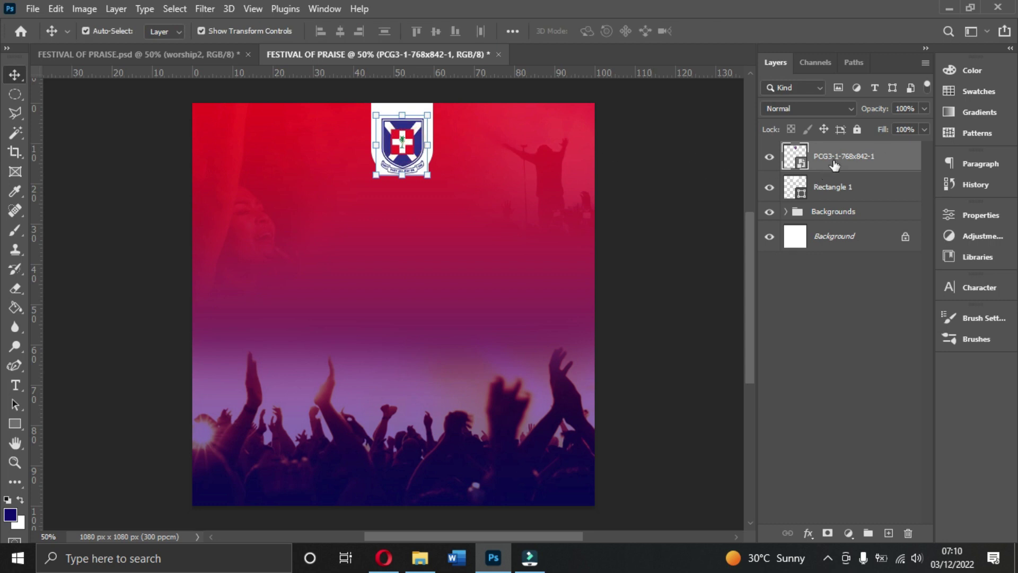
{"action": "mouse_move", "coordinate": [397, 143]}
{"action": "left_mouse_down"}
{"action": "mouse_move", "coordinate": [400, 162]}
{"action": "mouse_move", "coordinate": [400, 135]}
{"action": "mouse_move", "coordinate": [373, 165]}
{"action": "mouse_move", "coordinate": [403, 140]}
{"action": "left_mouse_up"}
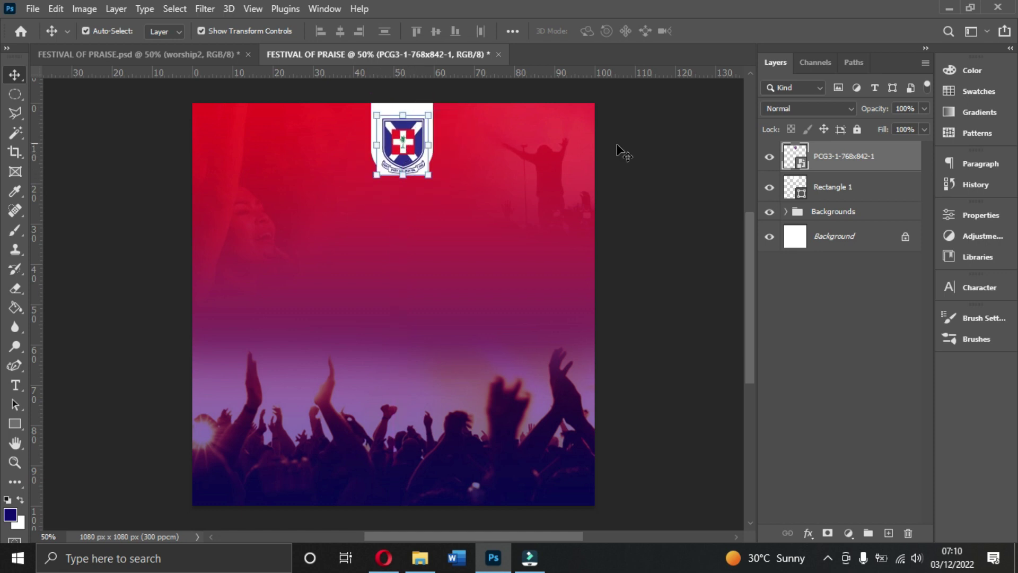
Clip the PCG3-1-768x842-1 crest to the white rounded rectangle and move the crest slightly up
{"action": "right_click", "coordinate": [837, 159]}
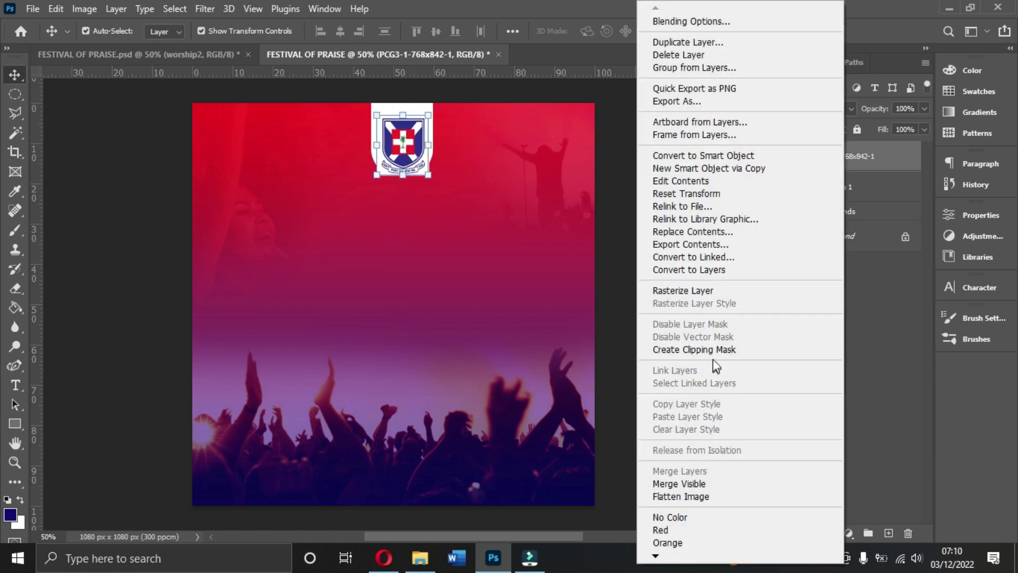
{"action": "left_click", "coordinate": [690, 349]}
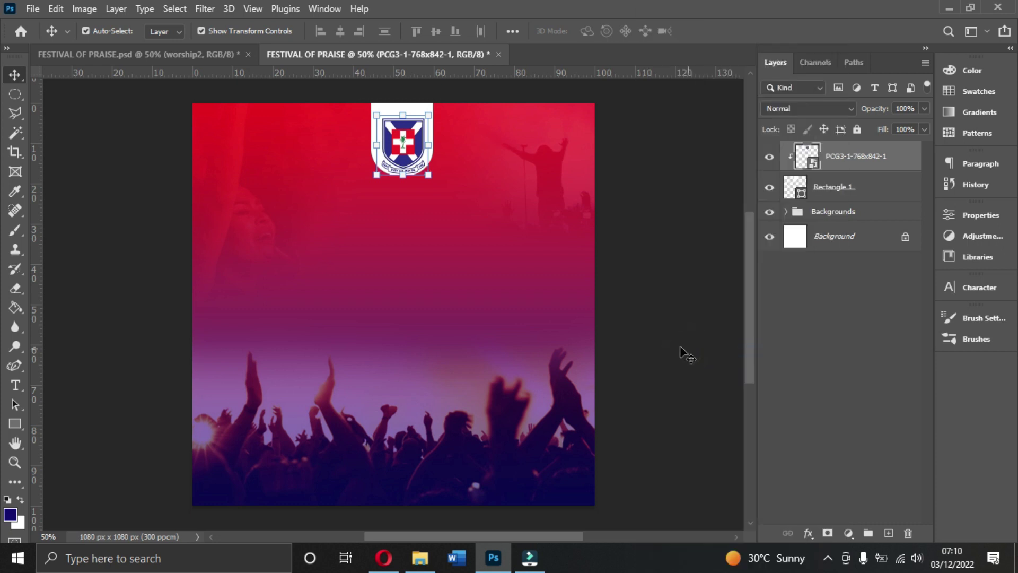
{"action": "left_click_drag", "start_coordinate": [404, 160], "coordinate": [401, 151]}
Scale the white Rectangle 1 shape to about 84% around the crest and nudge it slightly down
{"action": "left_click", "coordinate": [852, 188]}
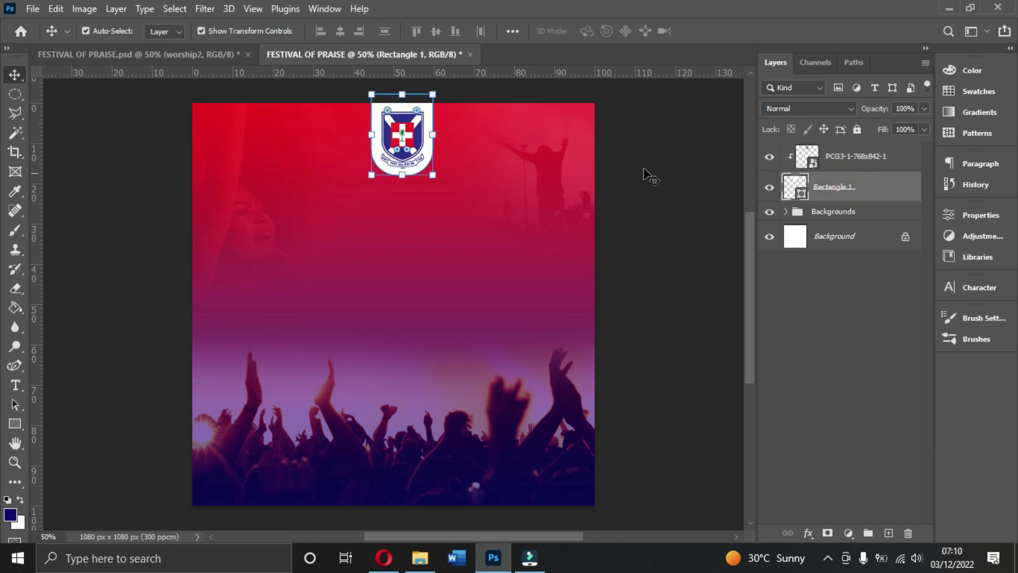
{"action": "left_click_drag", "start_coordinate": [430, 134], "coordinate": [376, 134]}
{"action": "left_click_drag", "start_coordinate": [402, 168], "coordinate": [401, 171]}
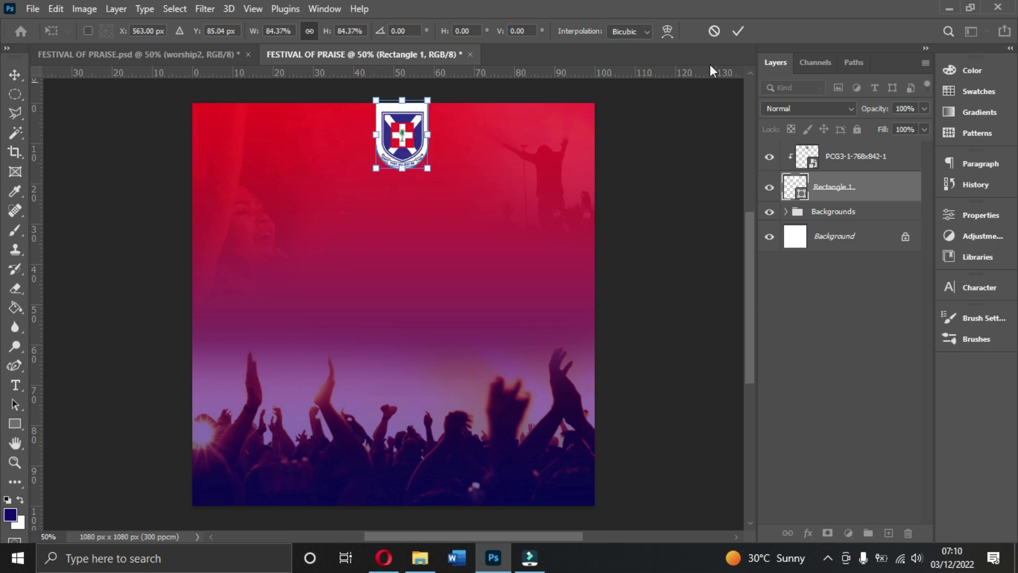
{"action": "left_click", "coordinate": [732, 32]}
{"action": "key", "text": "Down"}
{"action": "key", "text": "Down"}
{"action": "key", "text": "Down"}
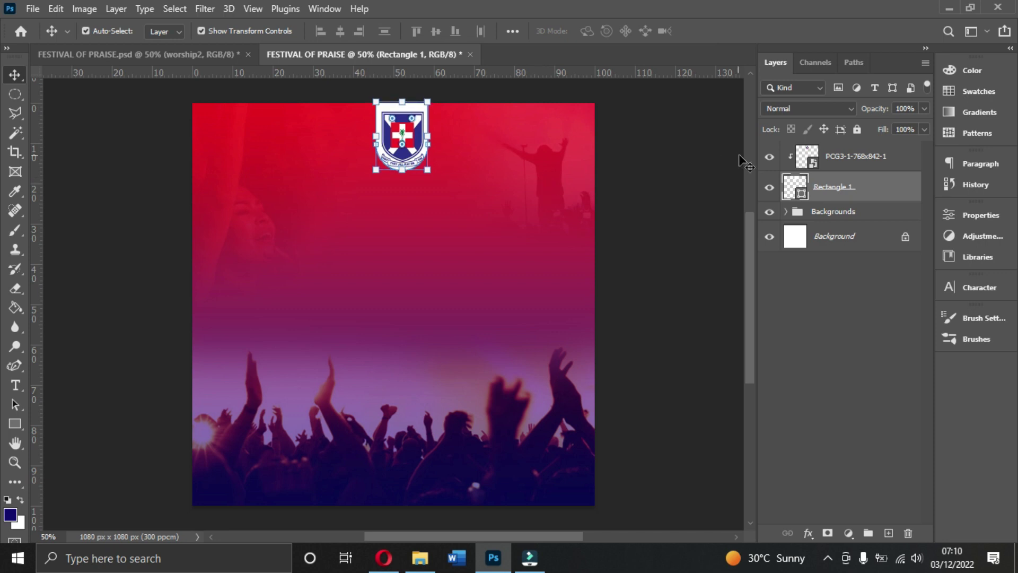
Shrink the crest slightly so it leaves an even white margin inside the smaller rounded rectangle
{"action": "left_click", "coordinate": [857, 159]}
{"action": "left_click_drag", "start_coordinate": [431, 171], "coordinate": [428, 166]}
{"action": "key", "text": "Return"}
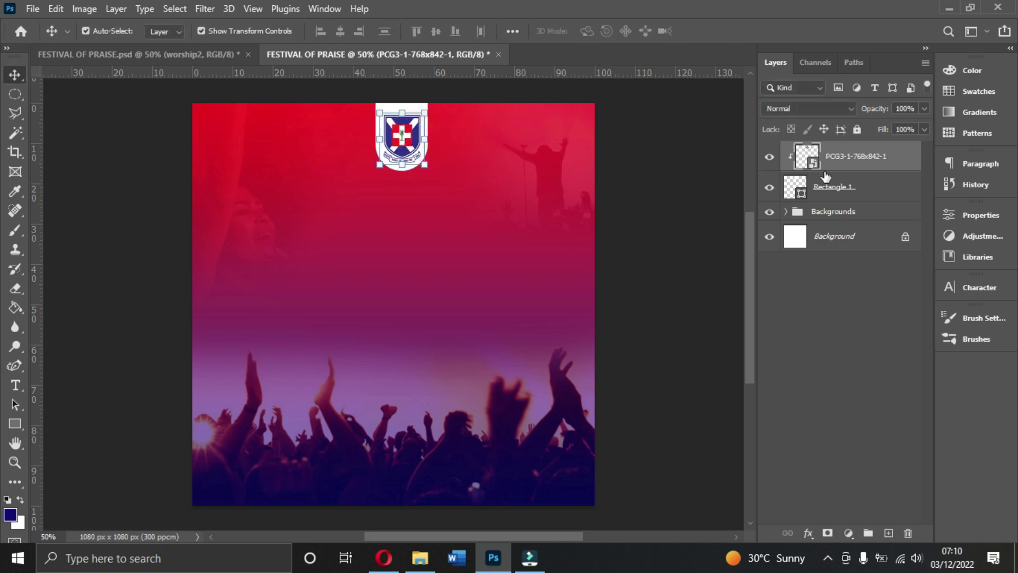
Centre the crest and the white rectangle together horizontally on the canvas
{"action": "left_click", "coordinate": [893, 192], "text": "shift"}
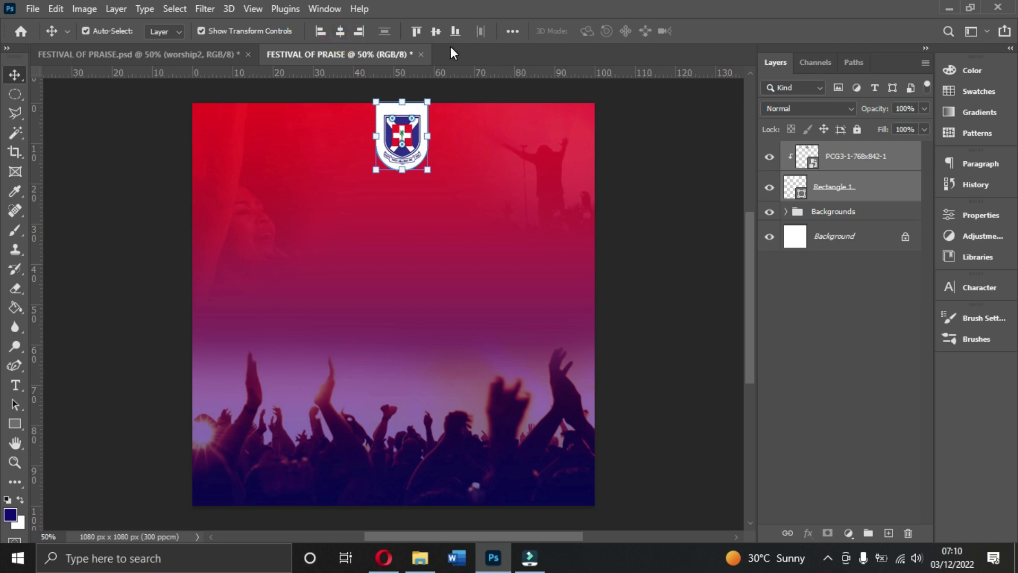
{"action": "key", "text": "ctrl+a"}
{"action": "left_click", "coordinate": [344, 36]}
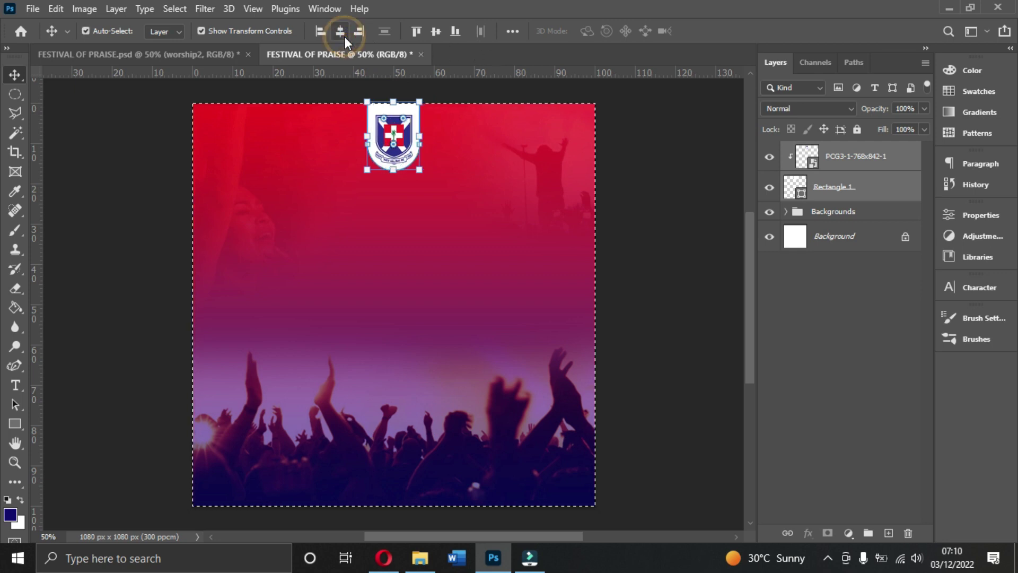
{"action": "key", "text": "ctrl+d"}
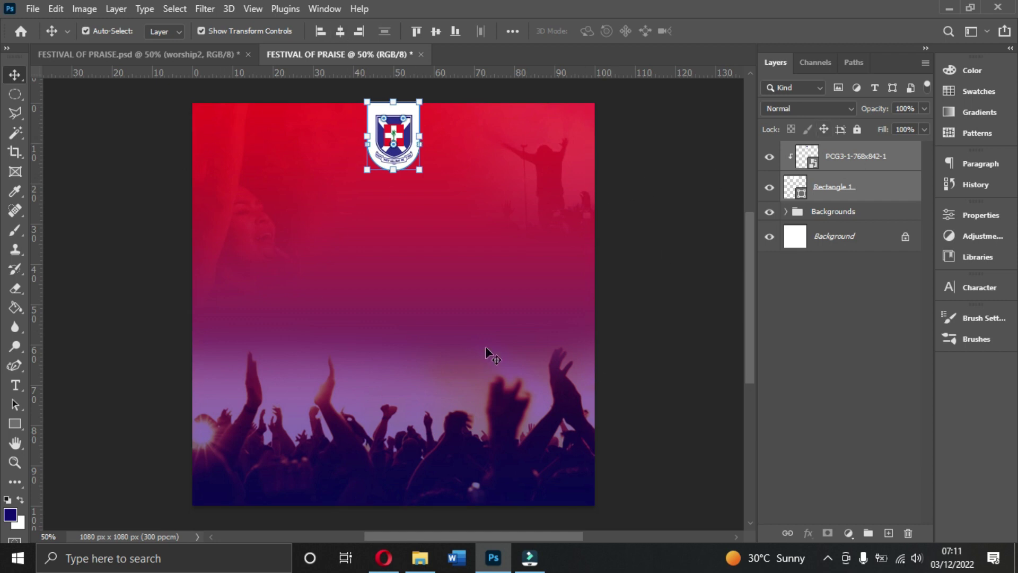
{"action": "left_click", "coordinate": [848, 164]}
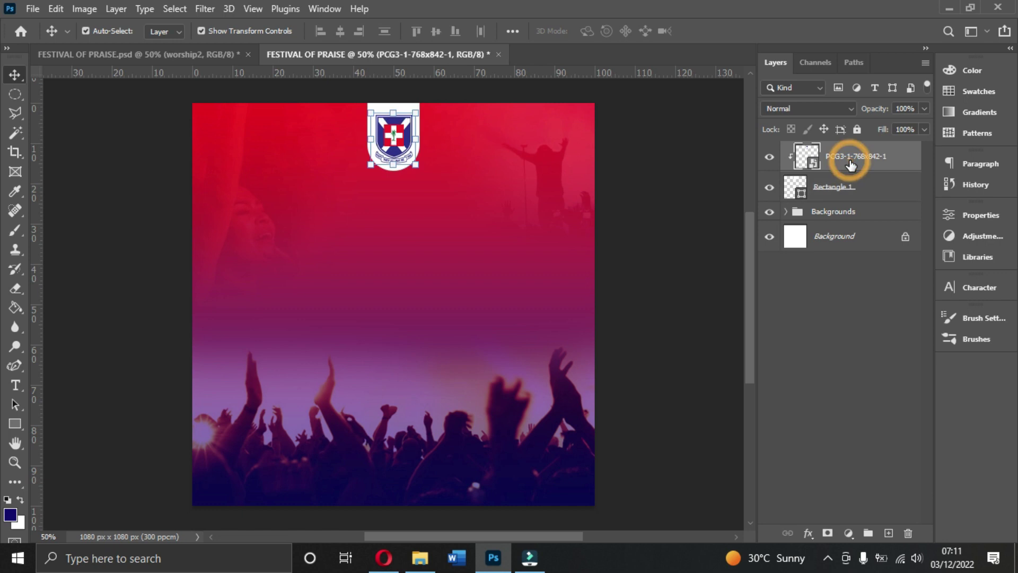
{"action": "left_click", "coordinate": [875, 199], "text": "ctrl"}
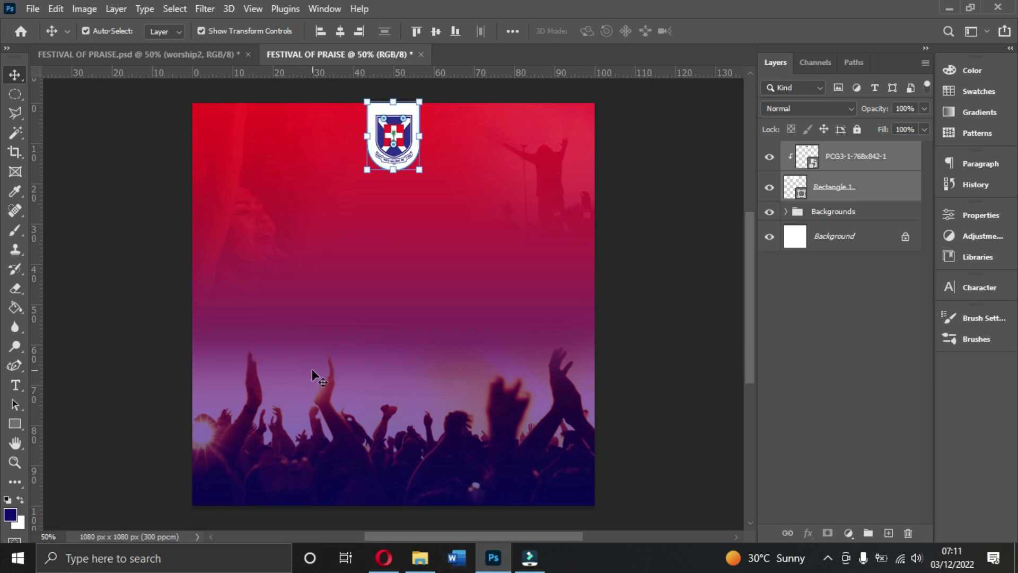
{"action": "key", "text": "ctrl+a"}
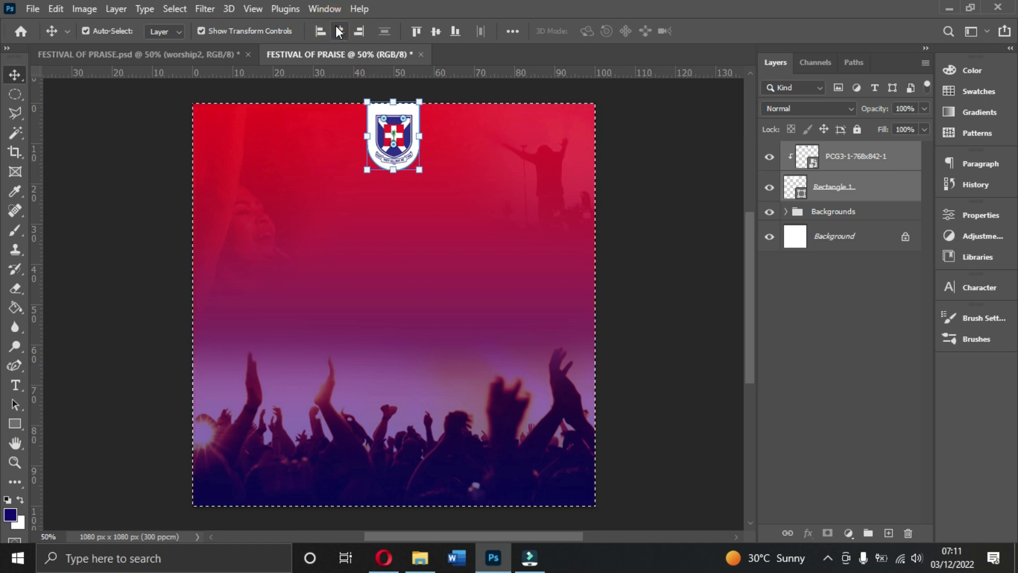
{"action": "key", "text": "ctrl+d"}
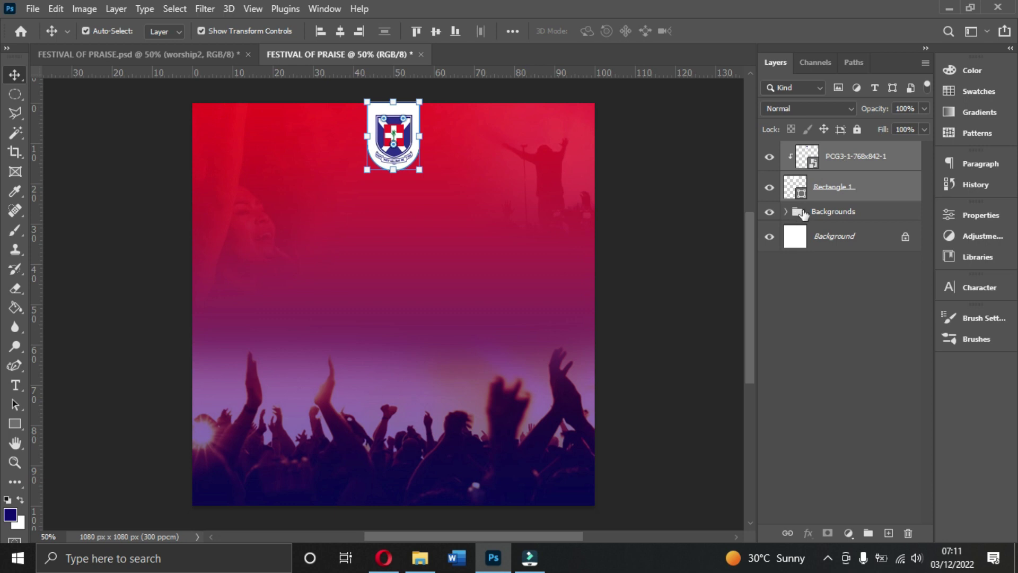
Group the crest and the white rectangle and name the group LOGO
{"action": "key", "text": "ctrl+g"}
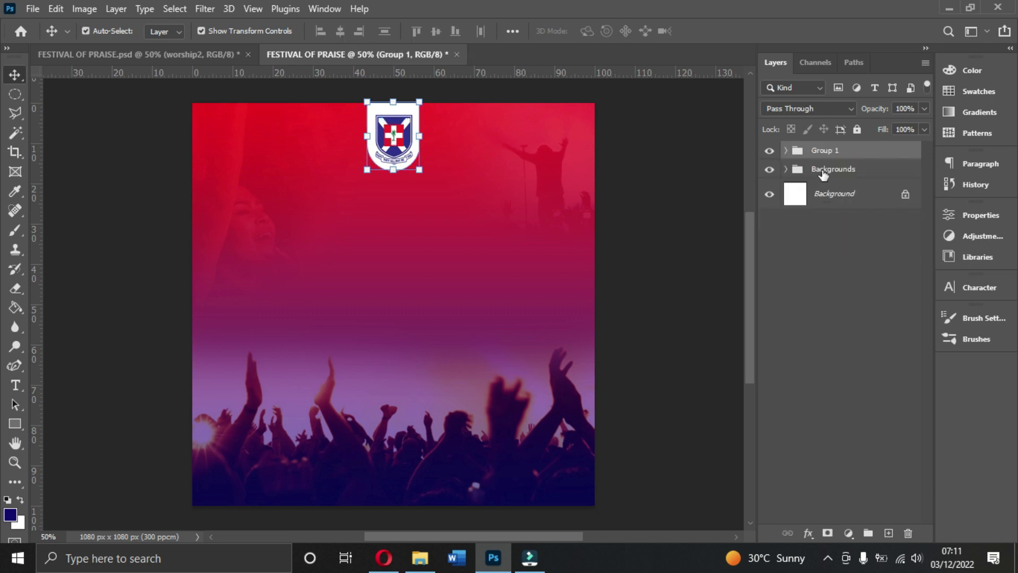
{"action": "type", "text": "LOGO"}
{"action": "left_click", "coordinate": [877, 154]}
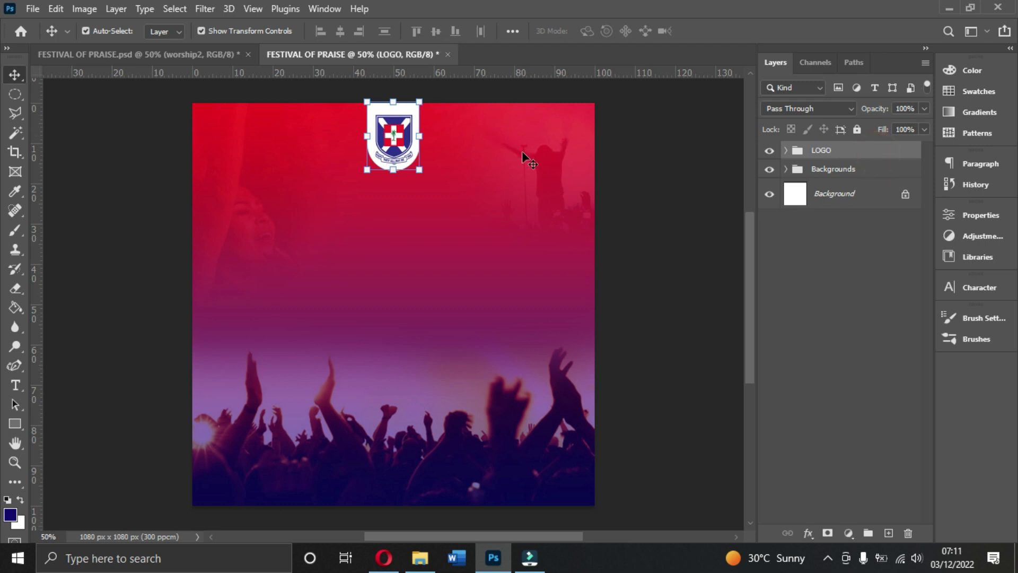
Scale the LOGO group down to about 69% and shift it up against the canvas's upper edge
{"action": "left_click_drag", "start_coordinate": [422, 171], "coordinate": [414, 158]}
{"action": "key", "text": "Up"}
{"action": "key", "text": "Up"}
{"action": "key", "text": "Up"}
{"action": "key", "text": "Up"}
{"action": "key", "text": "Up"}
{"action": "key", "text": "Up"}
{"action": "key", "text": "Up"}
{"action": "key", "text": "Up"}
{"action": "key", "text": "Up"}
{"action": "key", "text": "Up"}
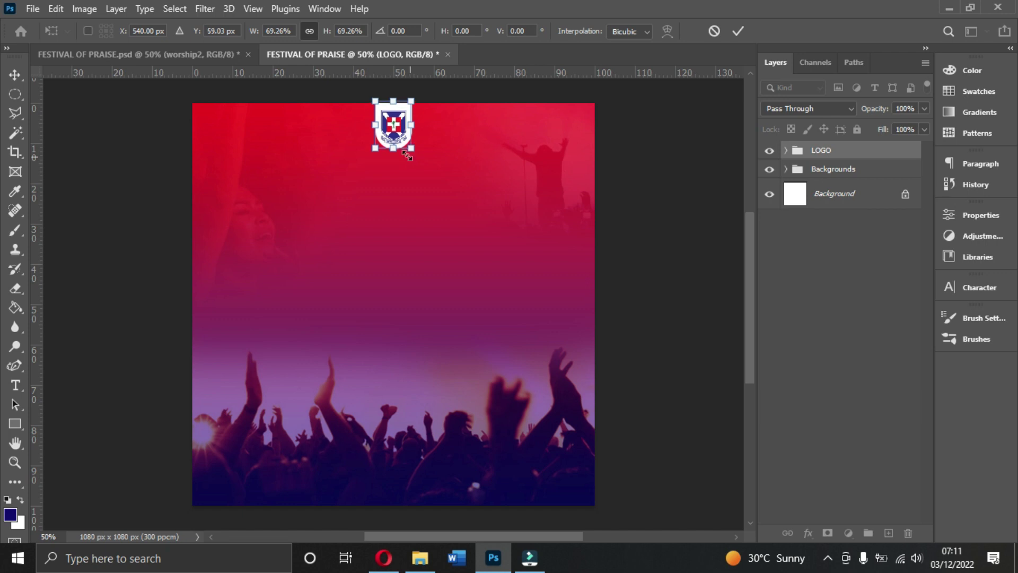
{"action": "double_click", "coordinate": [392, 131]}
Align the LOGO group to the horizontal centre of the canvas
{"action": "key", "text": "ctrl+a"}
{"action": "left_click", "coordinate": [346, 30]}
{"action": "key", "text": "ctrl+d"}
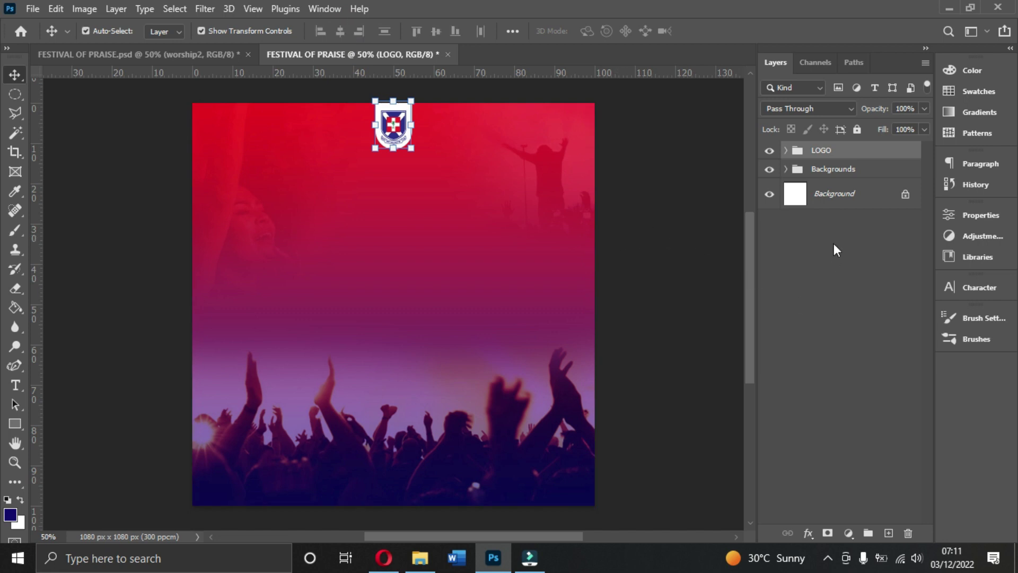
Check the finished reference flyer, then start a horizontal text below the logo with the line "PRESBYTERIAN CHURCH OF GHANA"
{"action": "left_click", "coordinate": [16, 385]}
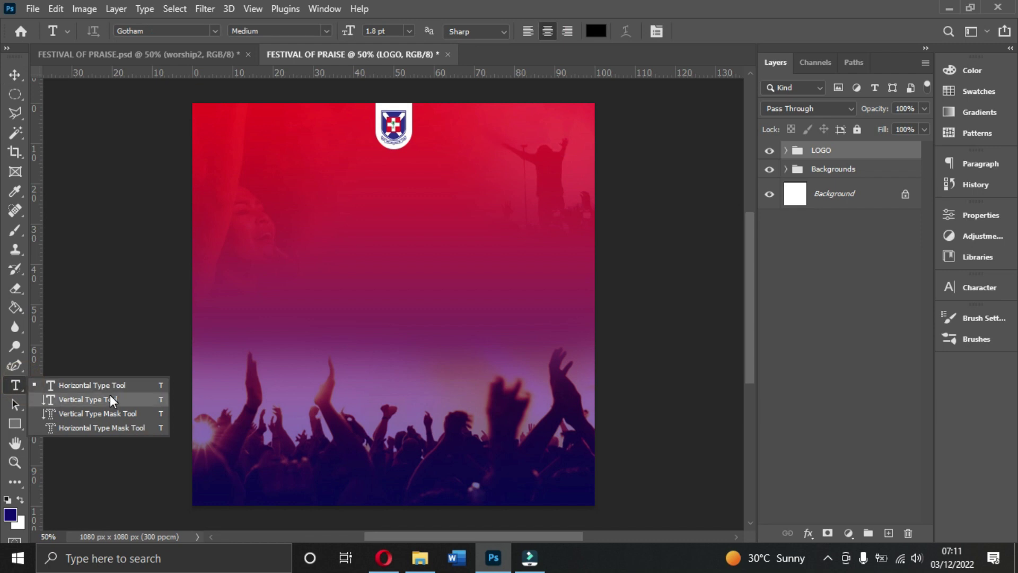
{"action": "left_click", "coordinate": [89, 387]}
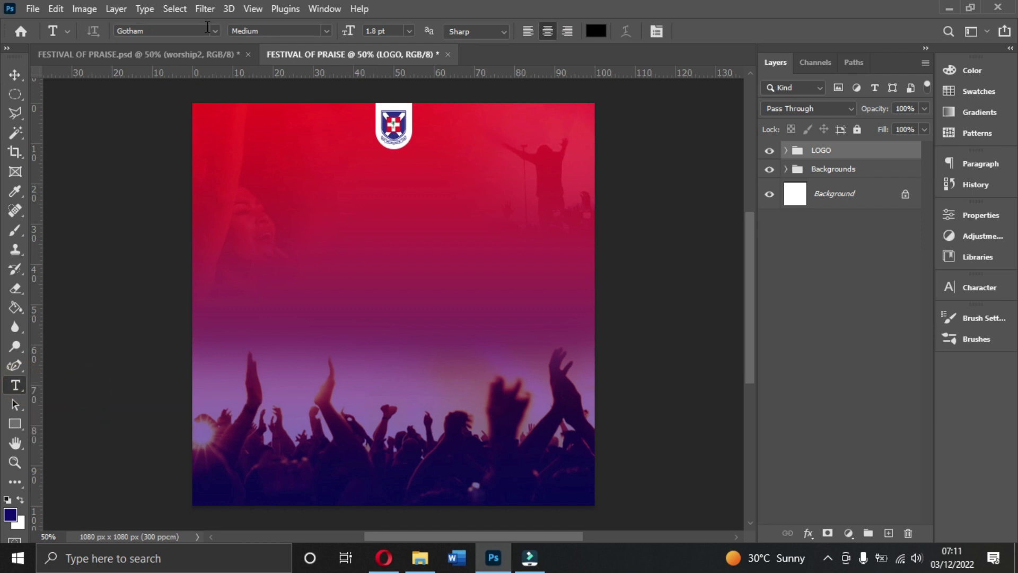
{"action": "left_click", "coordinate": [191, 55]}
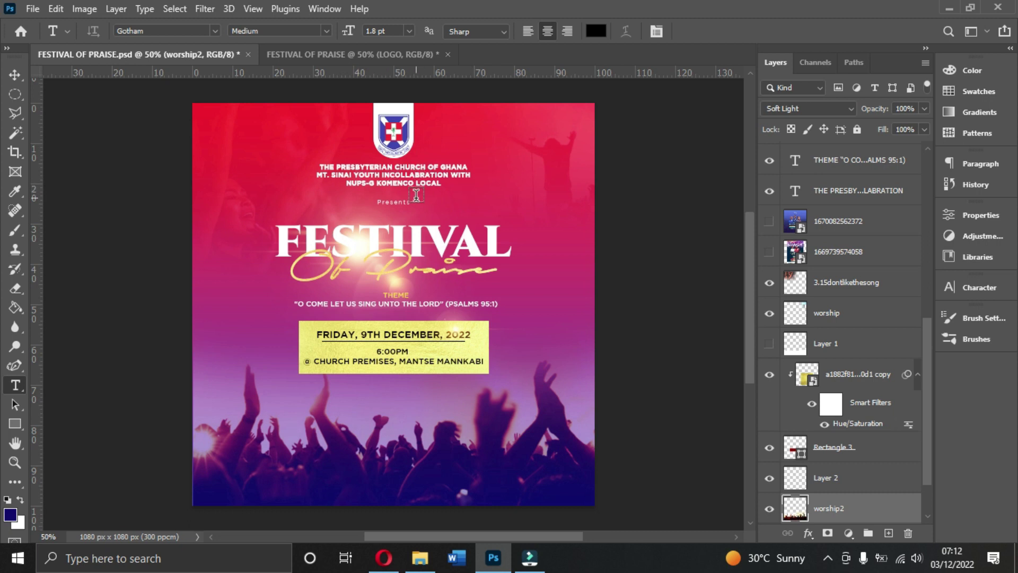
{"action": "left_click", "coordinate": [322, 55]}
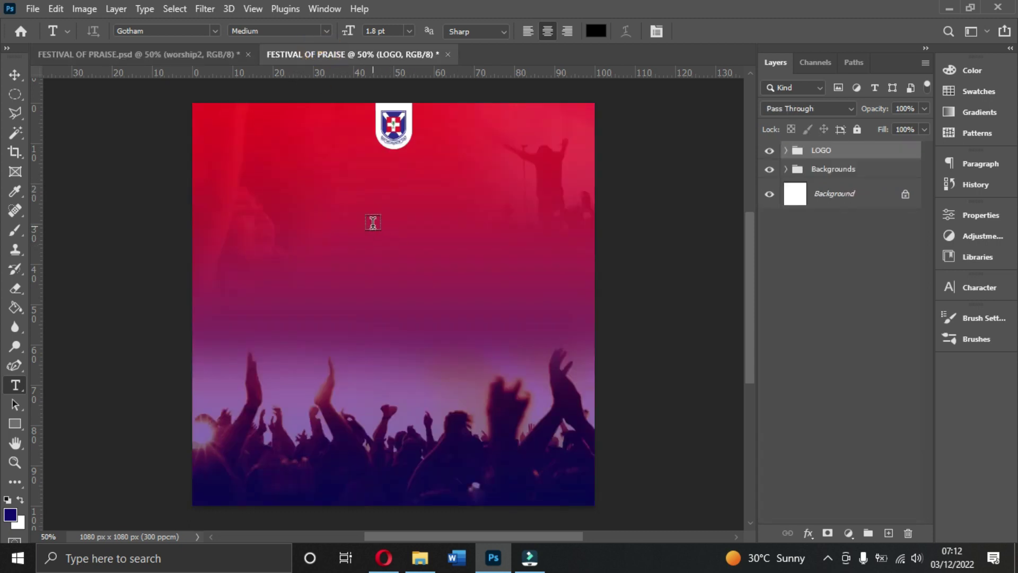
{"action": "left_click", "coordinate": [380, 200]}
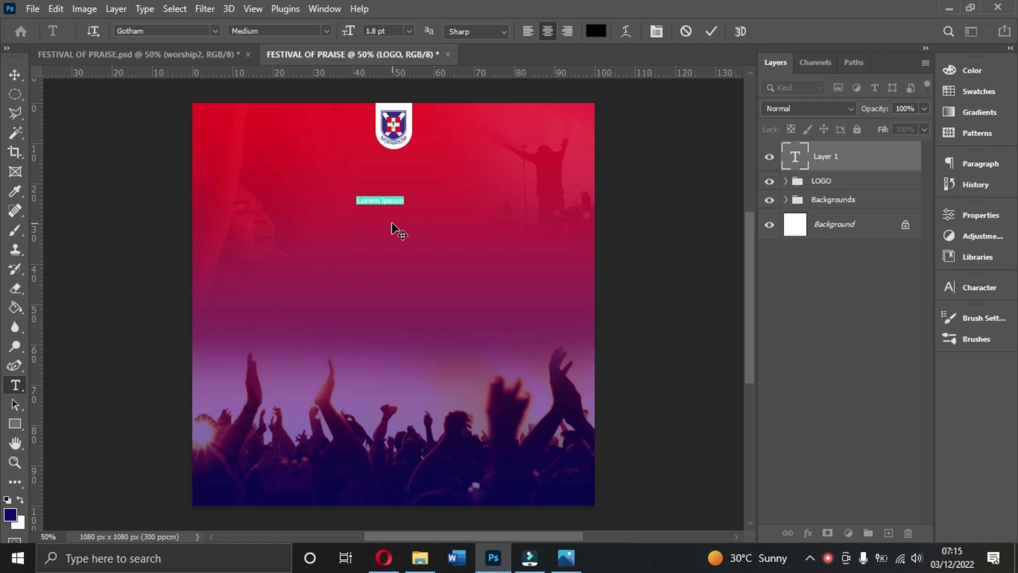
{"action": "type", "text": "FES"}
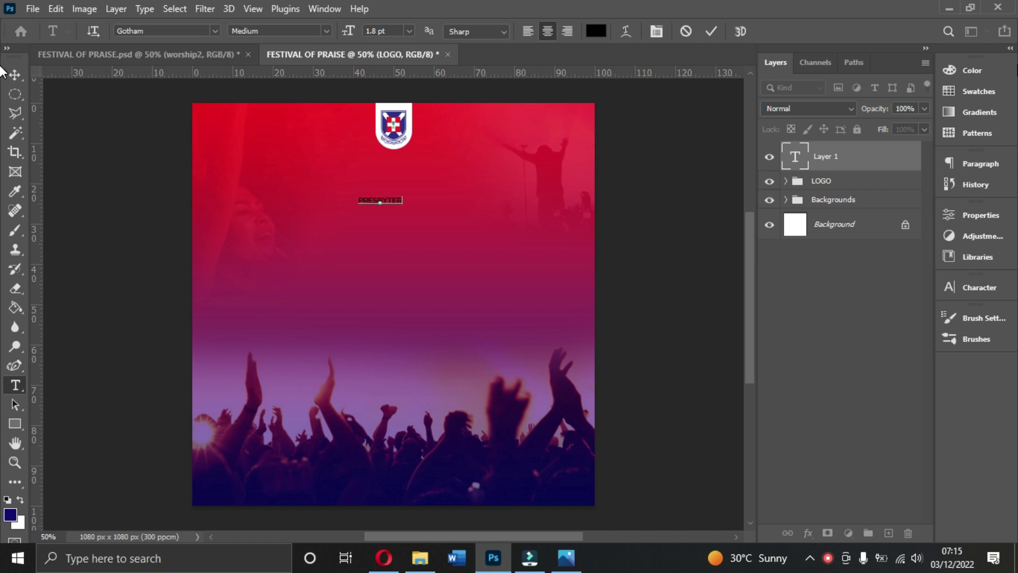
{"action": "type", "text": "N CHC"}
{"action": "key", "text": "BackSpace"}
{"action": "type", "text": "URCH OF GHANA"}
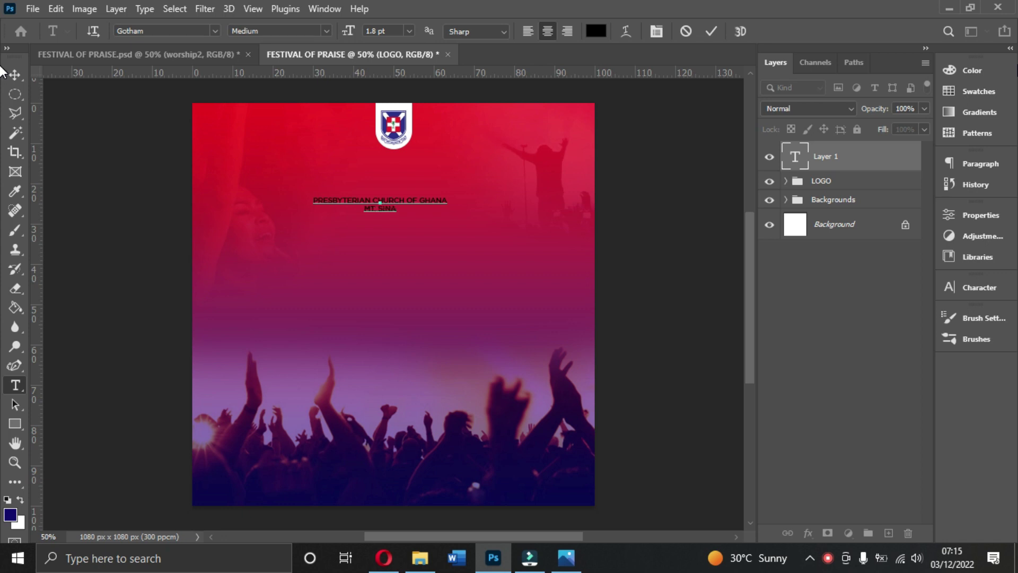
Complete the heading with the lines "MT. SINAI YOUTH INCOLLABRATIO WITH" and "NUPS-G KOMENCO LOCAL"
{"action": "type", "text": "YOUTH INCOLLABRATIO  WITH "}
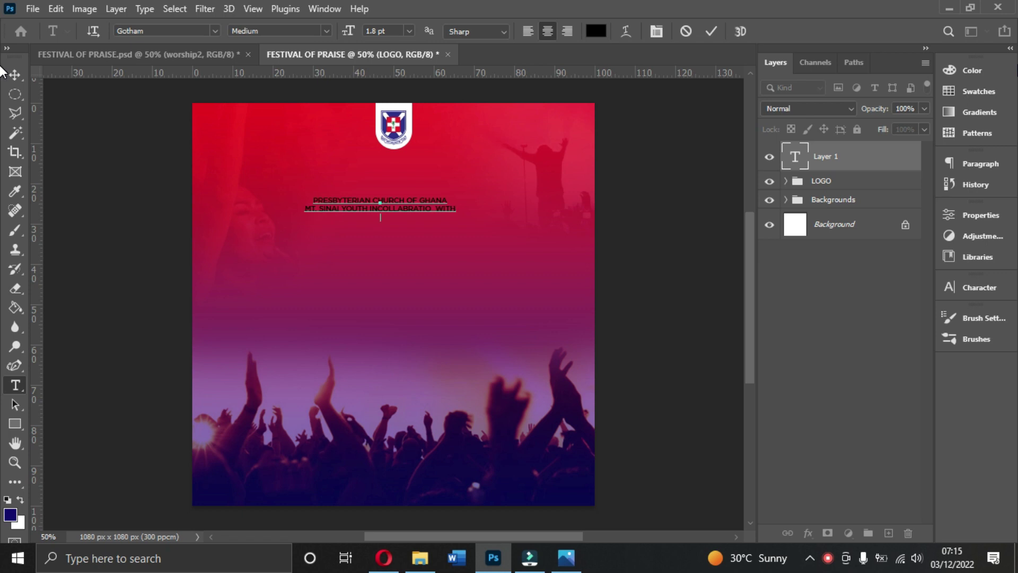
{"action": "type", "text": "NUPS-G"}
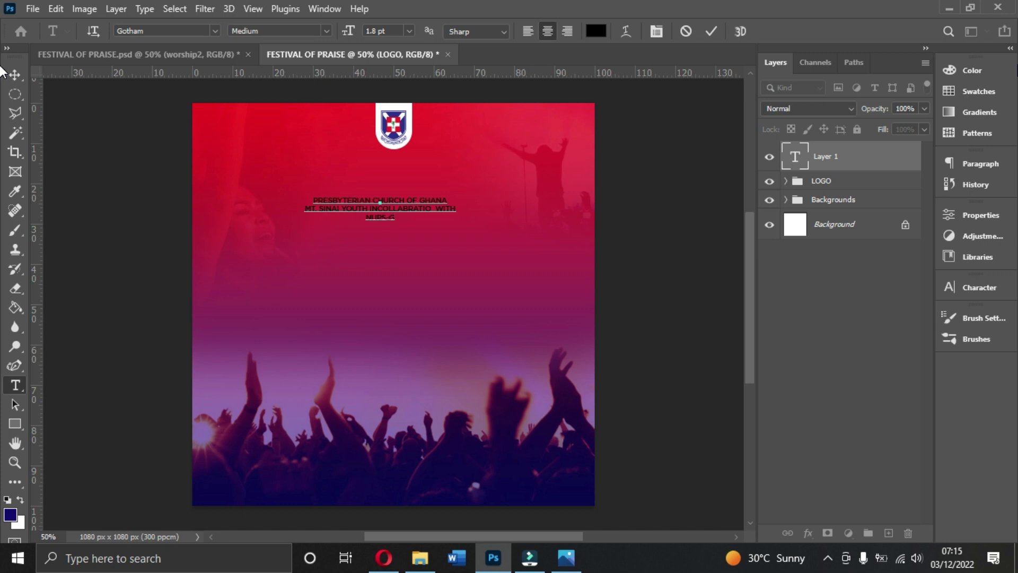
{"action": "type", "text": ".KPC"}
{"action": "type", "text": "MEN"}
{"action": "type", "text": "CO LOCA"}
{"action": "type", "text": "L"}
{"action": "left_click", "coordinate": [710, 34]}
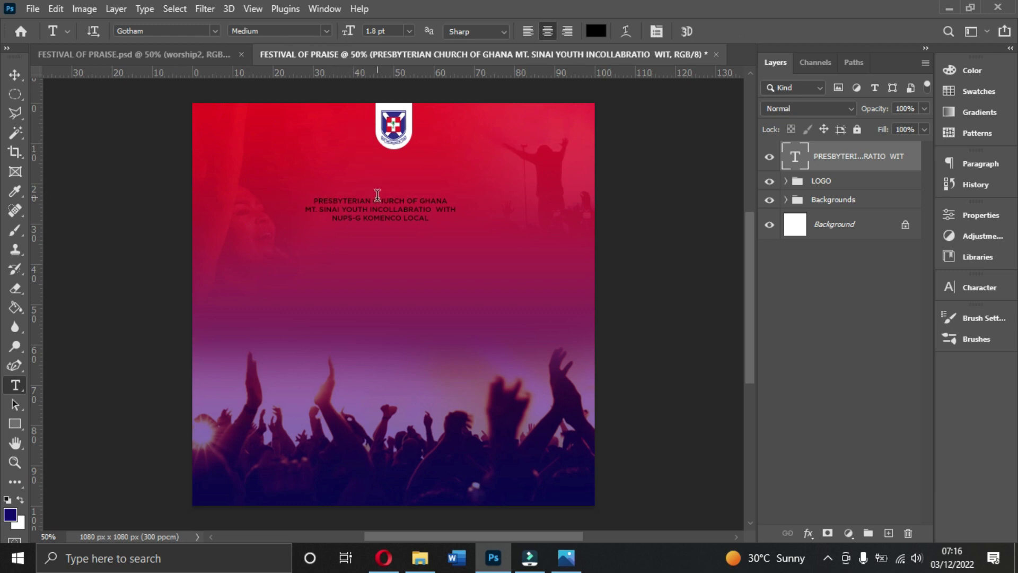
Set the three-line church heading to Gotham Bold in white (ffffff) and move it just below the logo
{"action": "left_click", "coordinate": [325, 29]}
{"action": "left_click", "coordinate": [301, 104]}
{"action": "left_click", "coordinate": [595, 31]}
{"action": "left_click_drag", "start_coordinate": [681, 205], "coordinate": [623, 148]}
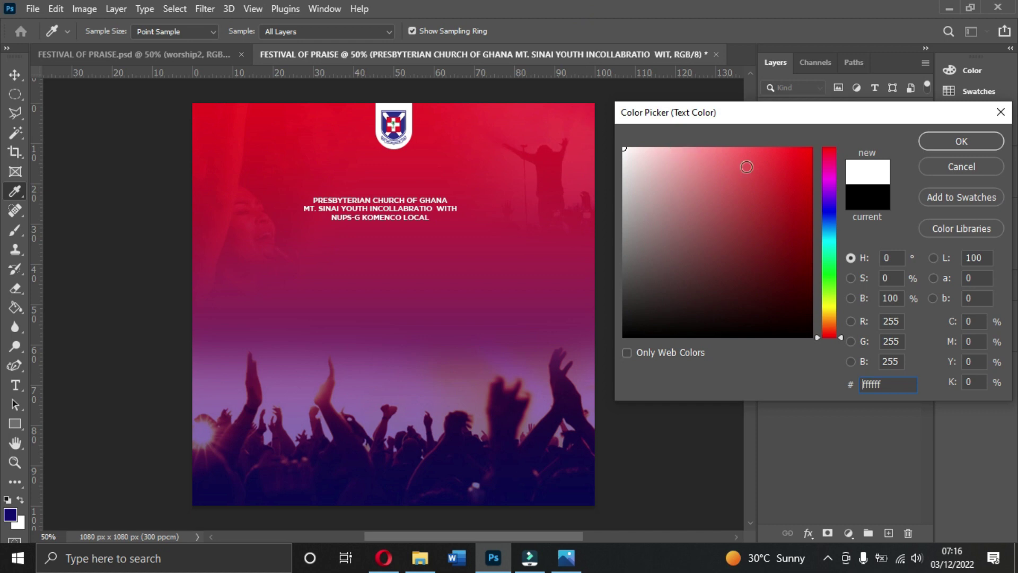
{"action": "left_click", "coordinate": [952, 141]}
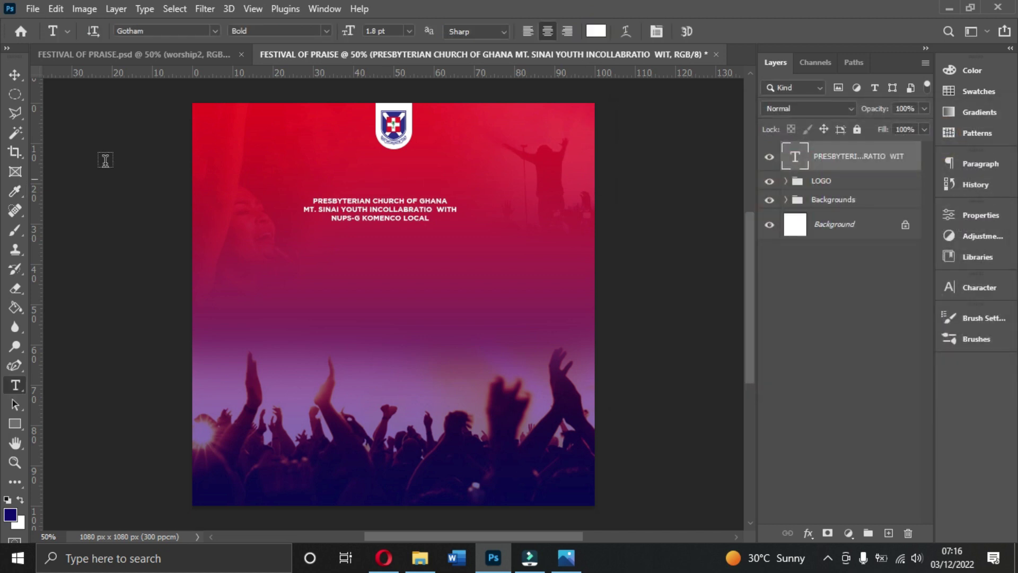
{"action": "left_click", "coordinate": [15, 74]}
{"action": "left_click_drag", "start_coordinate": [423, 216], "coordinate": [427, 171]}
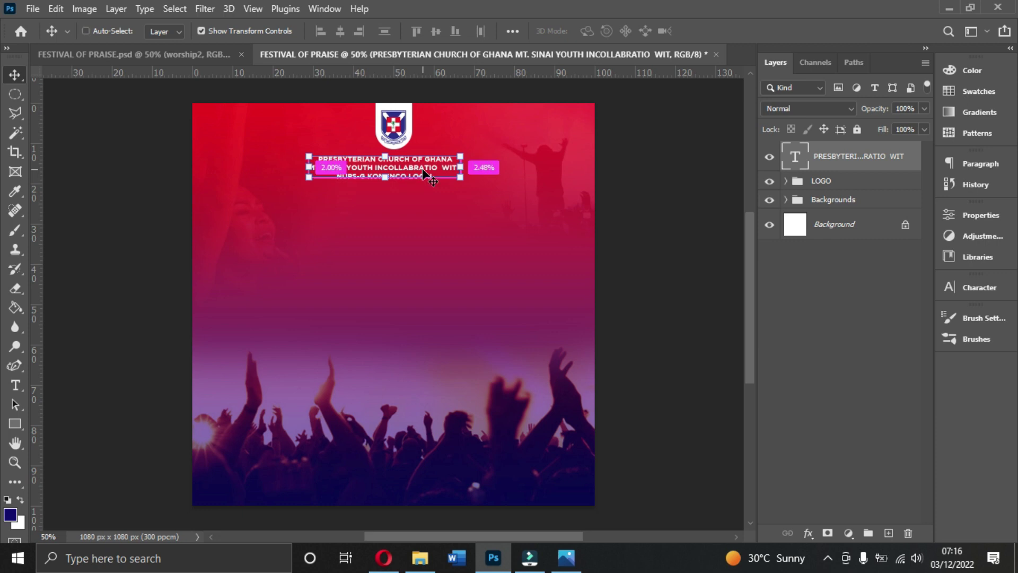
Duplicate the church heading, place the copy below it and replace its text with "Presents"
{"action": "key", "text": "ctrl+j"}
{"action": "left_click_drag", "start_coordinate": [424, 179], "coordinate": [432, 234]}
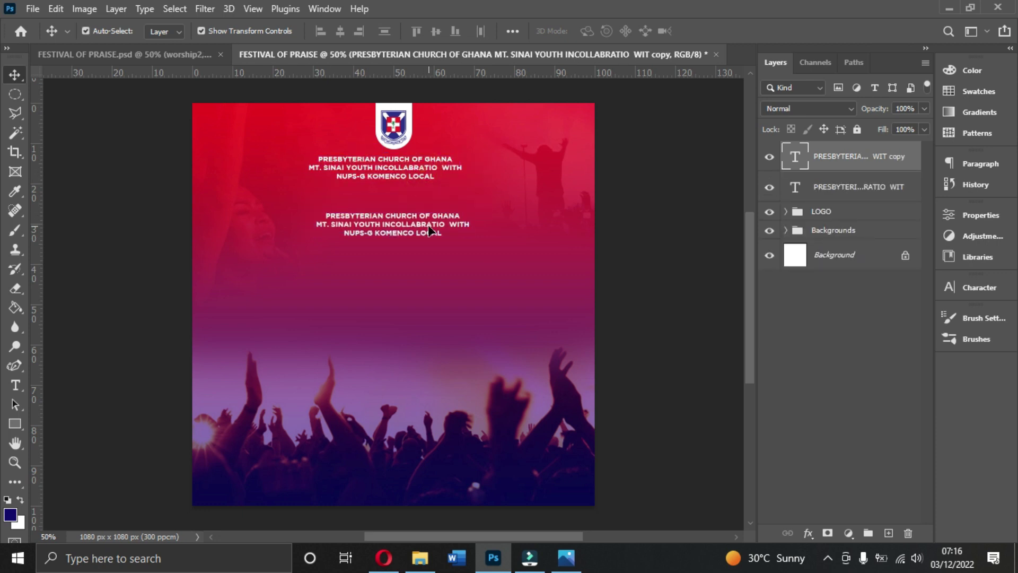
{"action": "double_click", "coordinate": [428, 223]}
{"action": "key", "text": "BackSpace"}
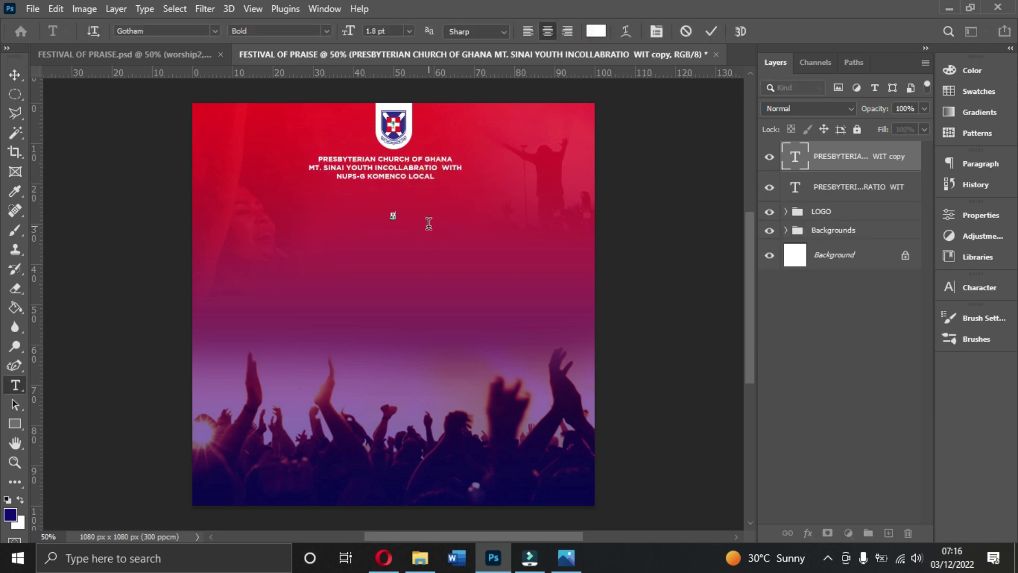
{"action": "type", "text": "Presents"}
{"action": "left_click", "coordinate": [711, 32]}
{"action": "key", "text": "v"}
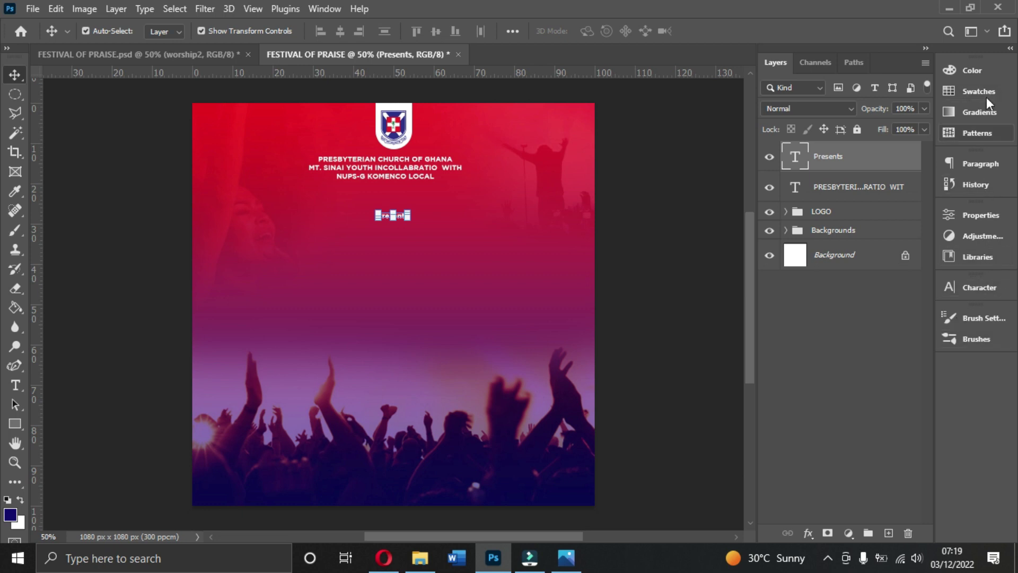
Set the "Presents" text to Gotham Book with a tracking of 500
{"action": "left_click", "coordinate": [978, 287]}
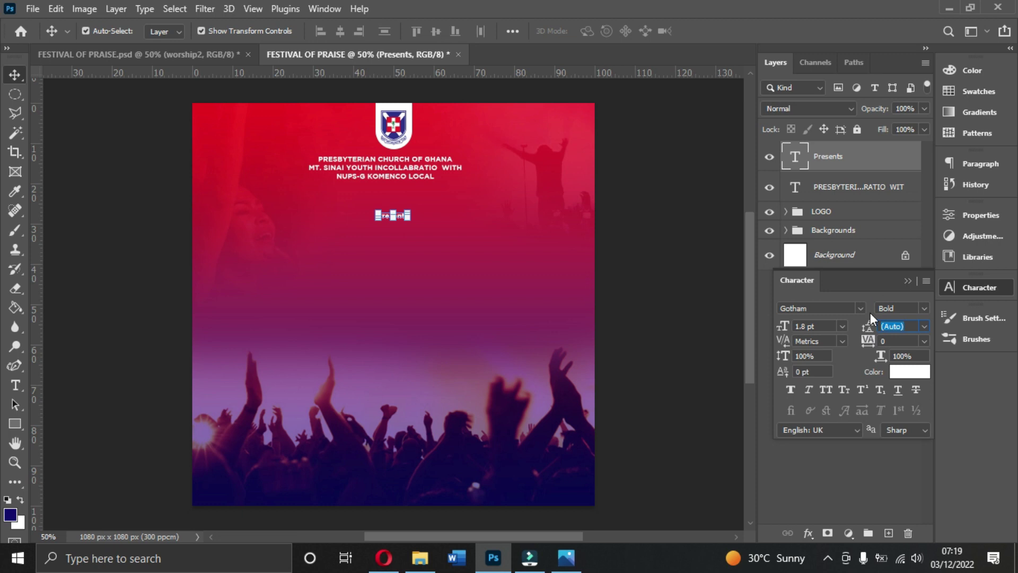
{"action": "left_click", "coordinate": [327, 4]}
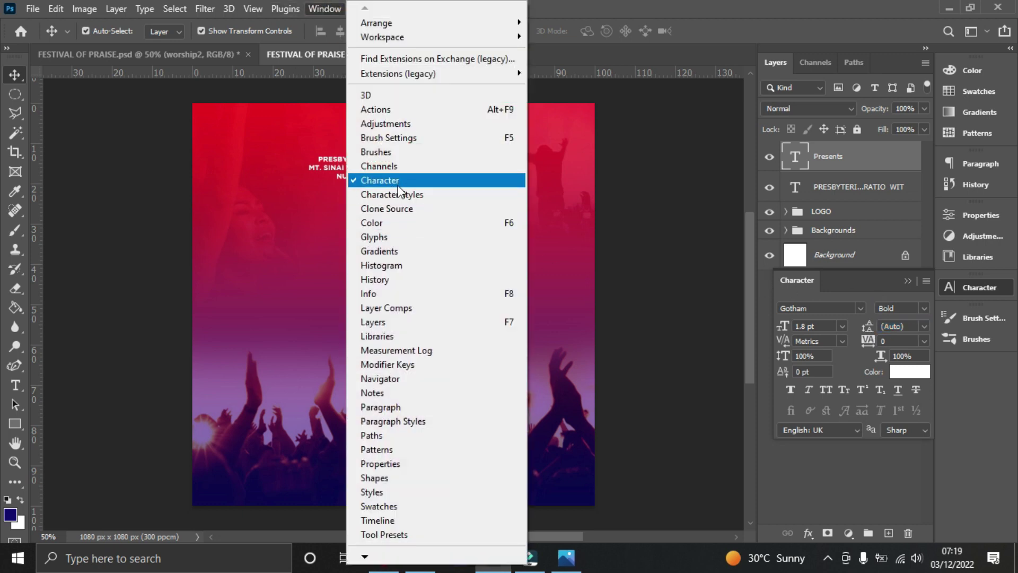
{"action": "left_click", "coordinate": [320, 8]}
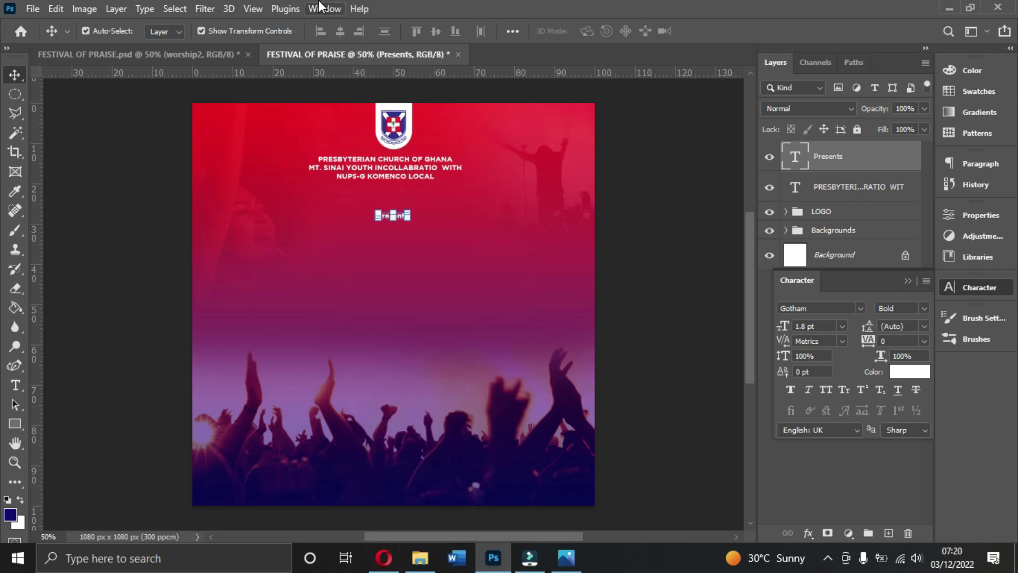
{"action": "double_click", "coordinate": [398, 215]}
{"action": "left_click", "coordinate": [710, 31]}
{"action": "key", "text": "ctrl+plus"}
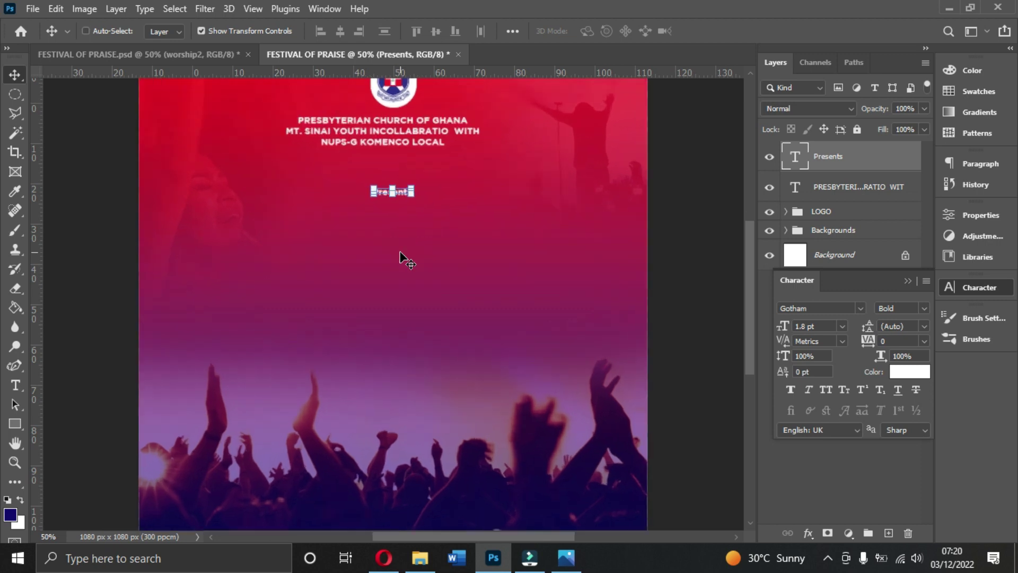
{"action": "scroll", "coordinate": [471, 231], "scroll_direction": "up", "scroll_amount": 4}
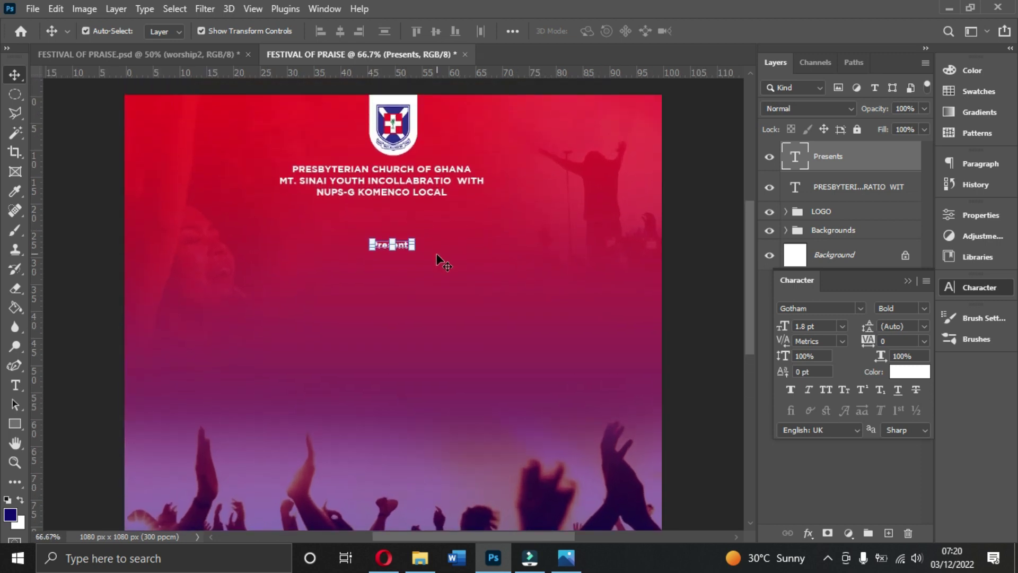
{"action": "left_click", "coordinate": [924, 308]}
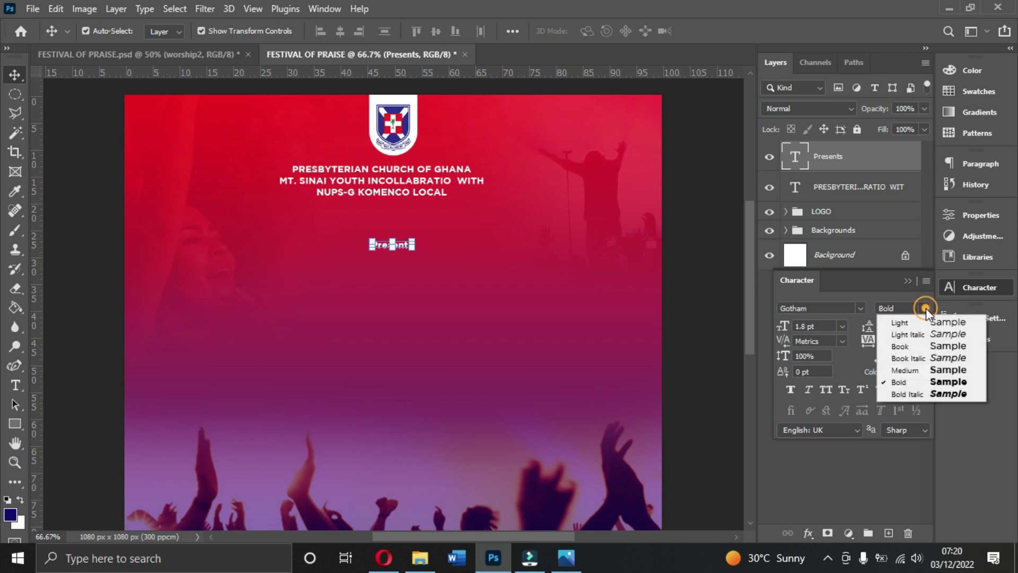
{"action": "left_click", "coordinate": [915, 341]}
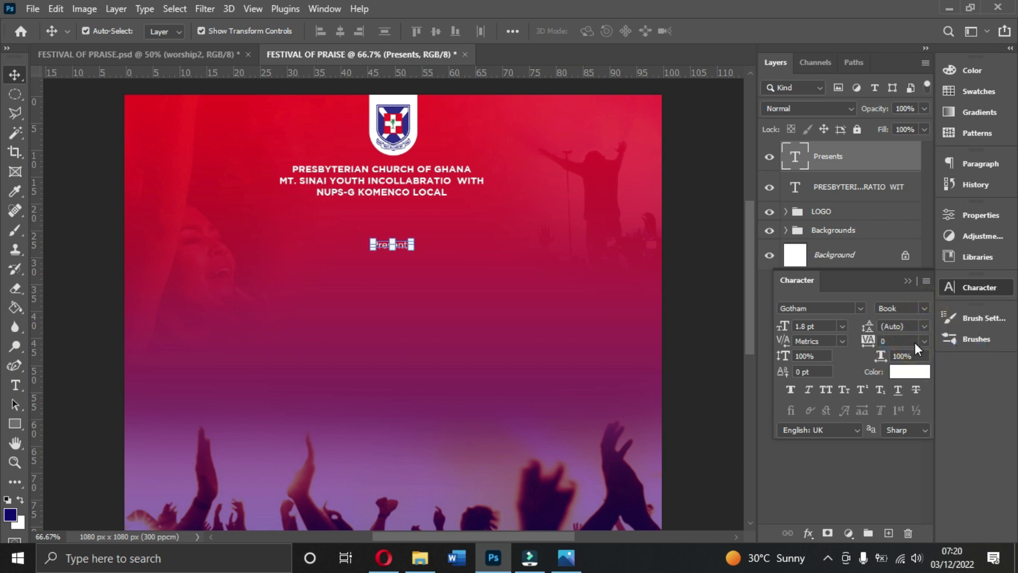
{"action": "left_click_drag", "start_coordinate": [866, 340], "coordinate": [886, 343]}
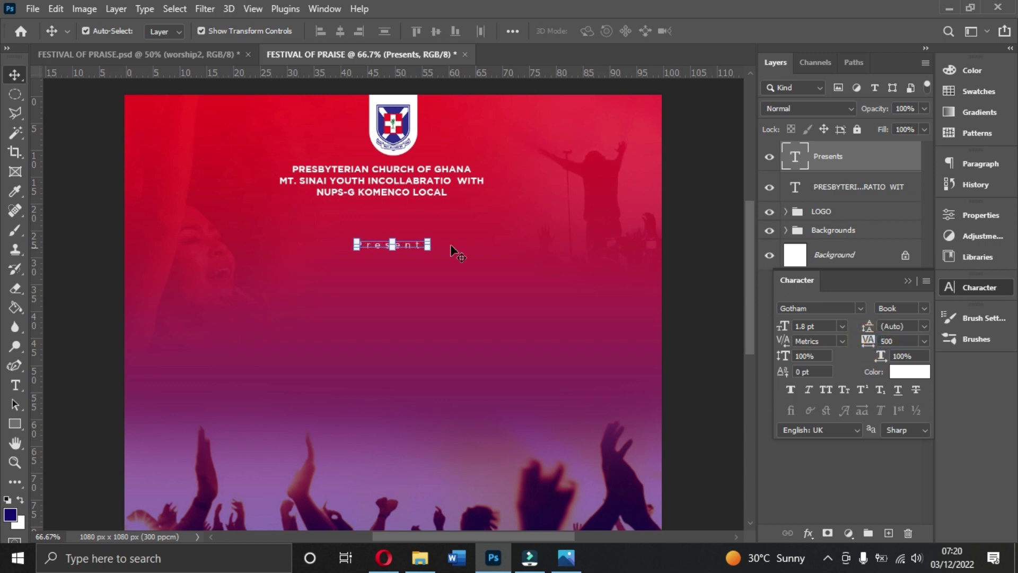
Move "Presents" up beneath the church heading, centre the heading under the logo and slightly tighten the tracking of "Presents"
{"action": "left_click_drag", "start_coordinate": [415, 241], "coordinate": [415, 216]}
{"action": "left_click_drag", "start_coordinate": [434, 174], "coordinate": [445, 188]}
{"action": "left_click", "coordinate": [472, 263]}
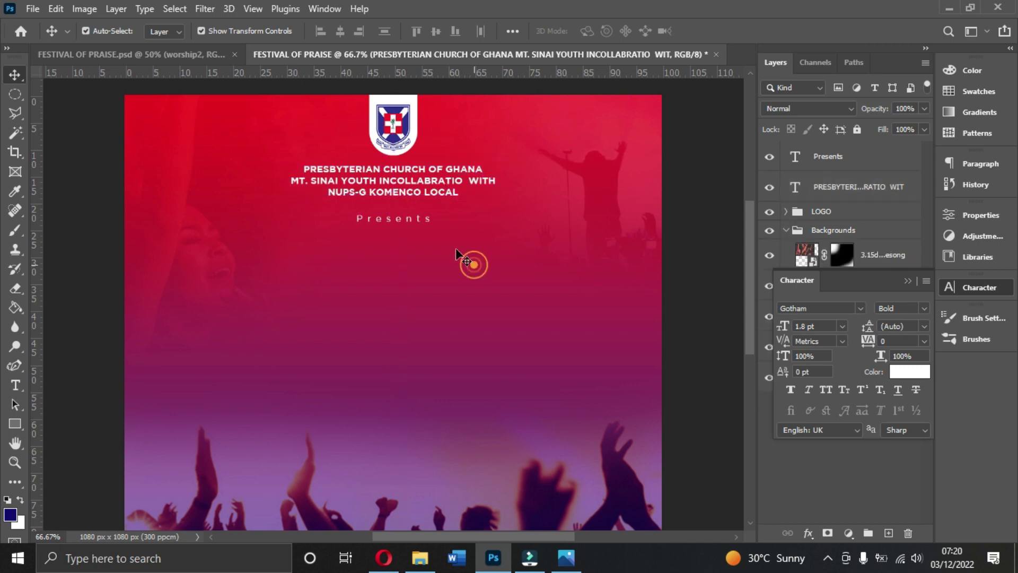
{"action": "left_click", "coordinate": [413, 219]}
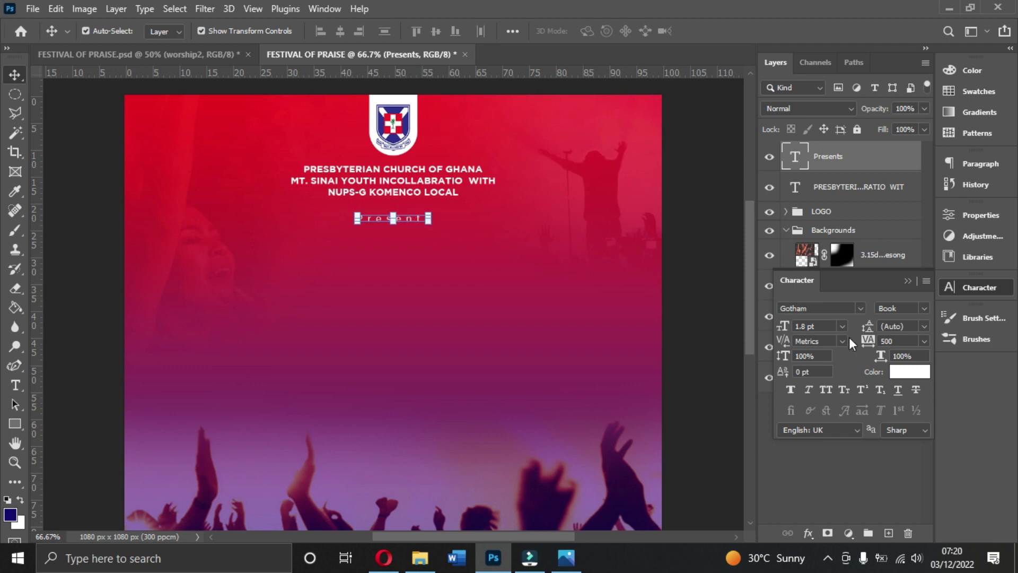
{"action": "left_click_drag", "start_coordinate": [869, 342], "coordinate": [864, 341]}
Duplicate the church heading, place the copy below "Presents" and replace its text with "FESTIVAL"
{"action": "left_click", "coordinate": [446, 184]}
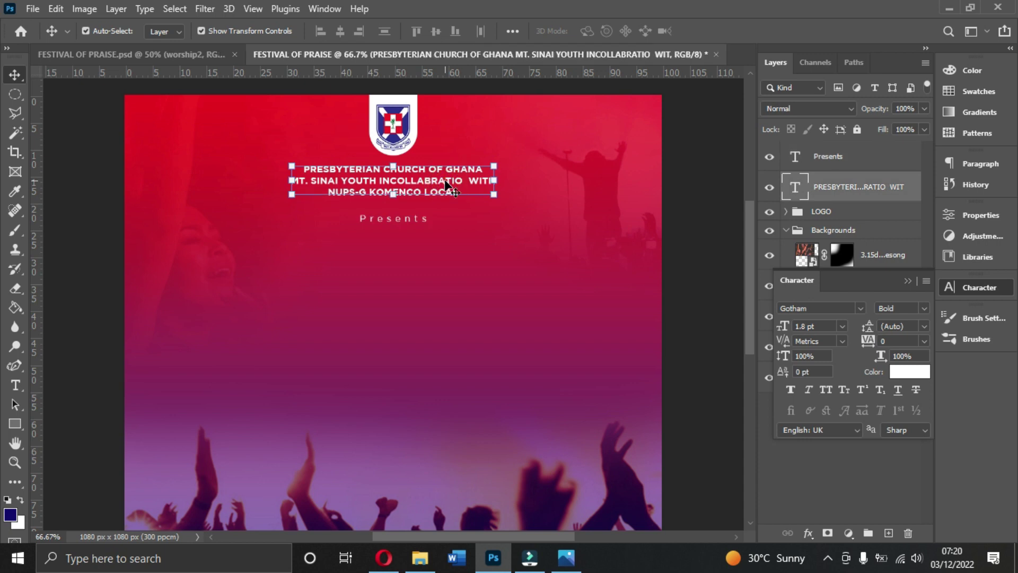
{"action": "key", "text": "ctrl+j"}
{"action": "left_click_drag", "start_coordinate": [446, 184], "coordinate": [446, 295]}
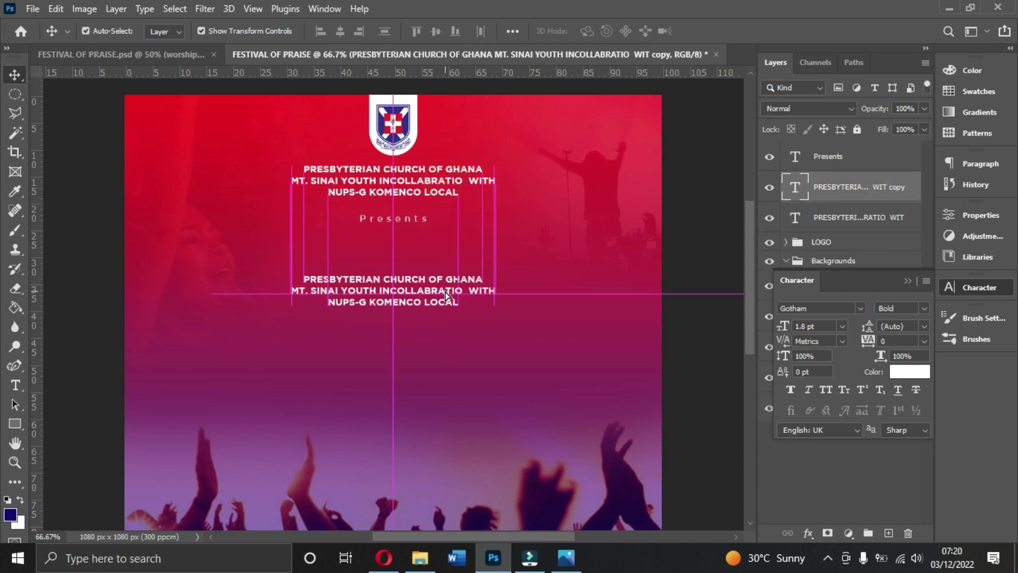
{"action": "double_click", "coordinate": [445, 290]}
{"action": "type", "text": "DESTIVAL"}
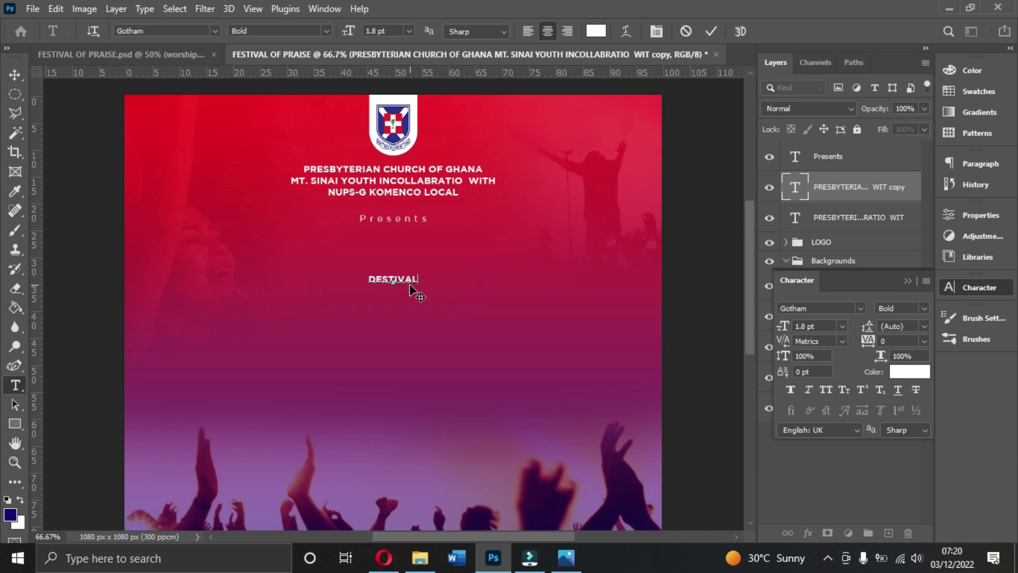
{"action": "key", "text": "BackSpace"}
{"action": "key", "text": "BackSpace"}
{"action": "key", "text": "BackSpace"}
{"action": "key", "text": "BackSpace"}
{"action": "key", "text": "BackSpace"}
{"action": "key", "text": "BackSpace"}
{"action": "key", "text": "BackSpace"}
{"action": "key", "text": "BackSpace"}
{"action": "type", "text": "FESTIVAL"}
{"action": "left_click", "coordinate": [713, 33]}
{"action": "key", "text": "v"}
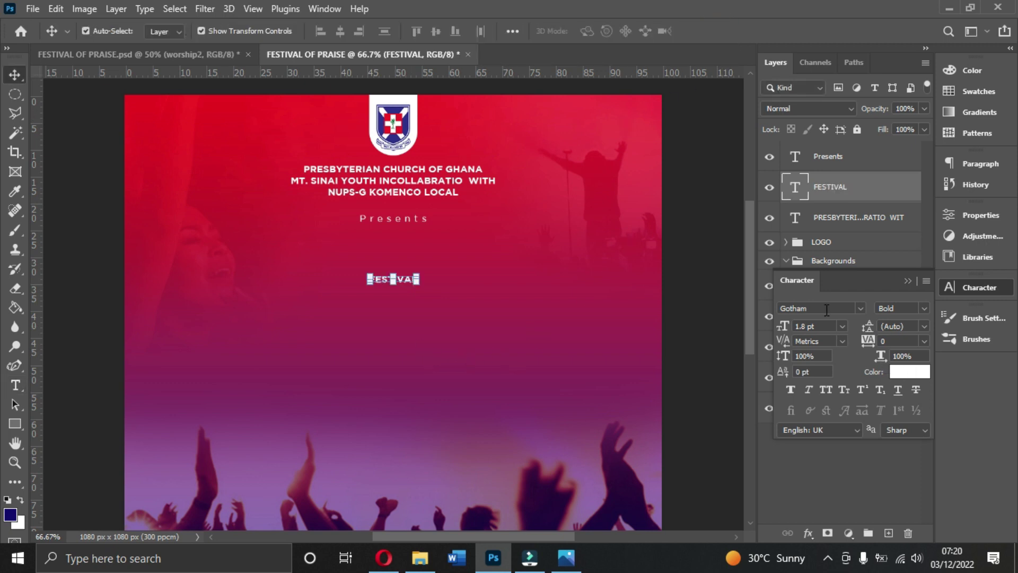
Set "FESTIVAL" to Cinzel Bold at 11 pt and position it centred with a gap below "Presents"
{"action": "left_click", "coordinate": [859, 310]}
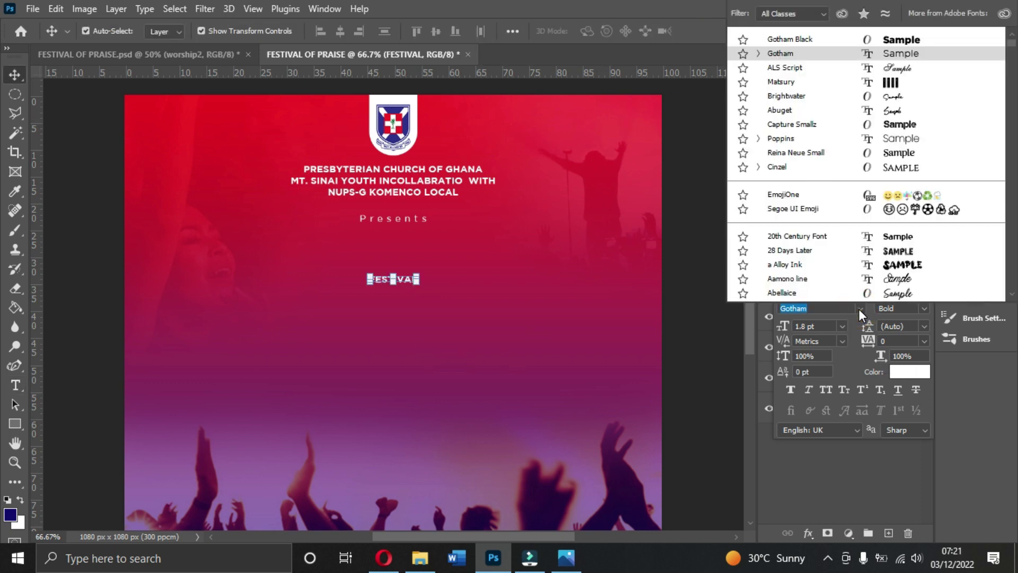
{"action": "left_click", "coordinate": [774, 168]}
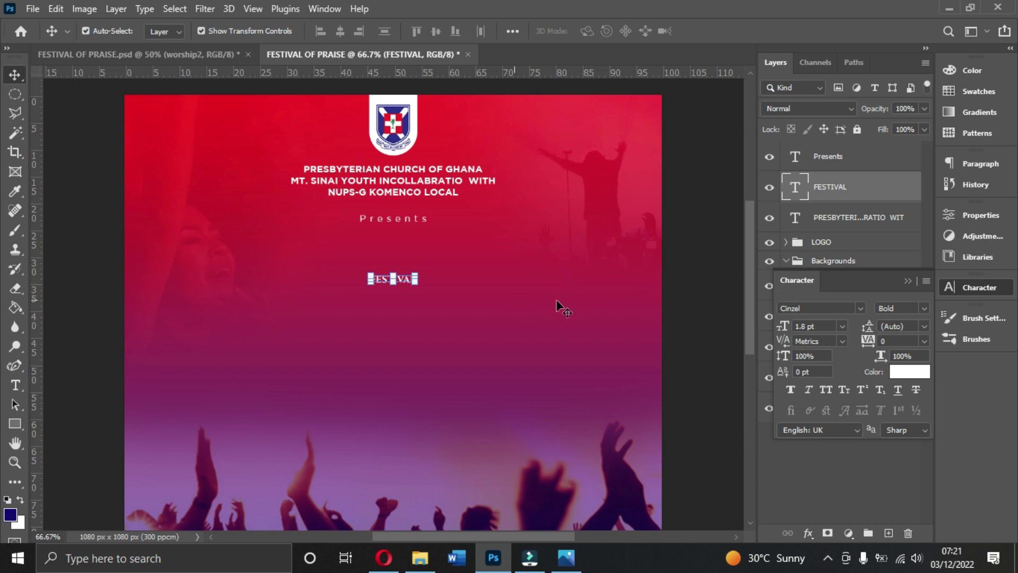
{"action": "left_click", "coordinate": [841, 326]}
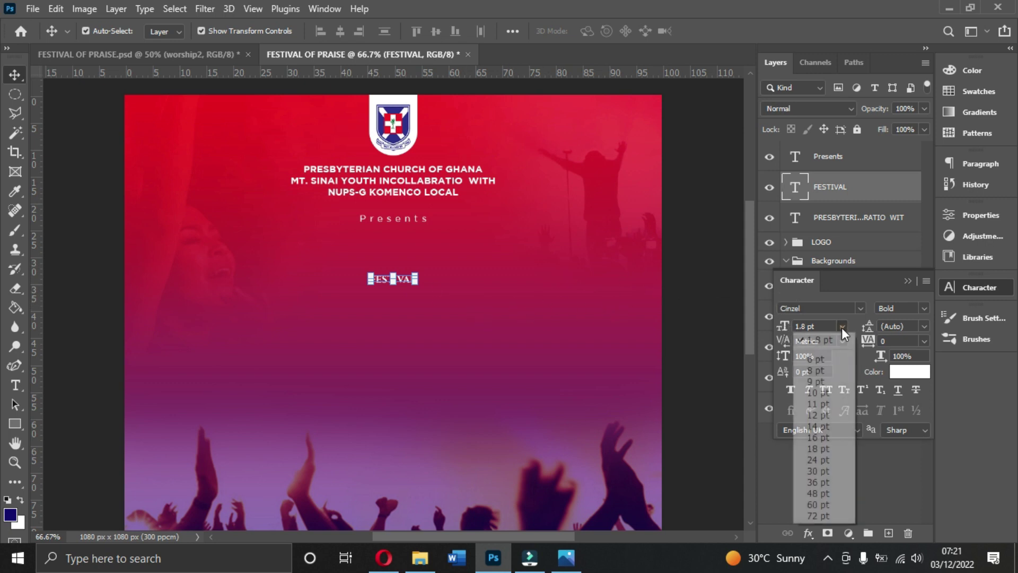
{"action": "left_click", "coordinate": [819, 472]}
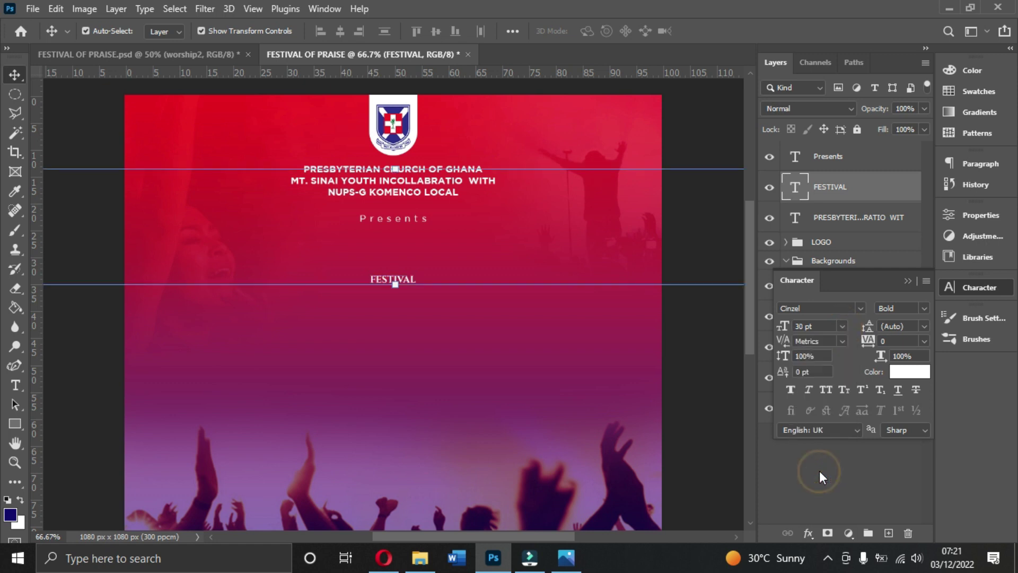
{"action": "left_click", "coordinate": [842, 326]}
{"action": "left_click", "coordinate": [832, 427]}
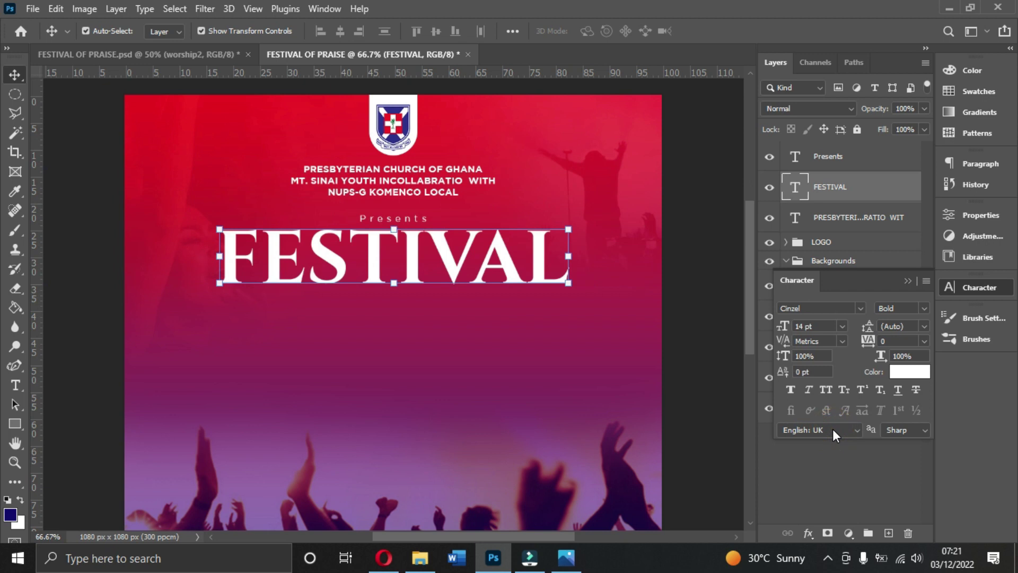
{"action": "left_click", "coordinate": [843, 326]}
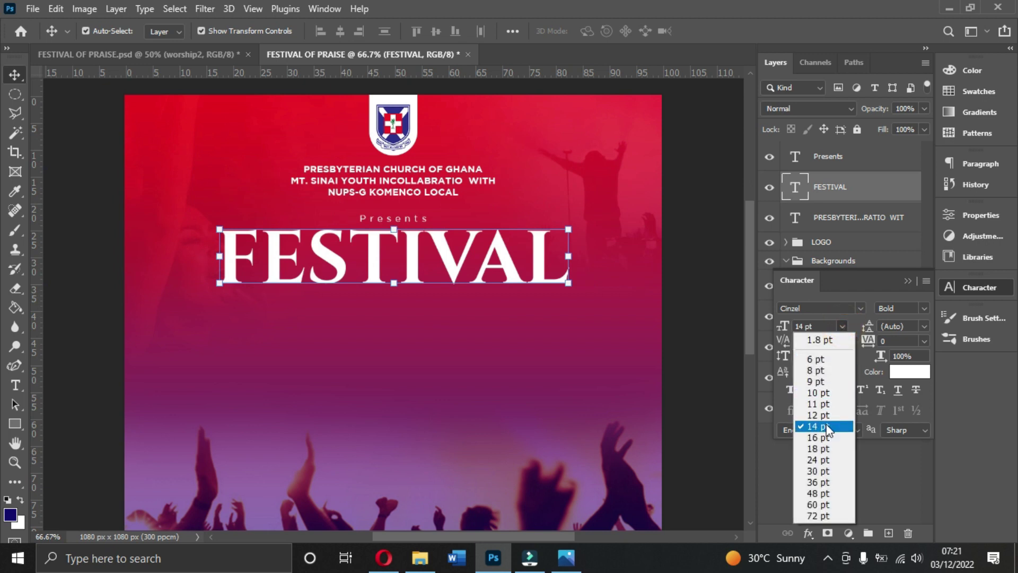
{"action": "left_click", "coordinate": [821, 403]}
{"action": "left_click_drag", "start_coordinate": [480, 282], "coordinate": [477, 288]}
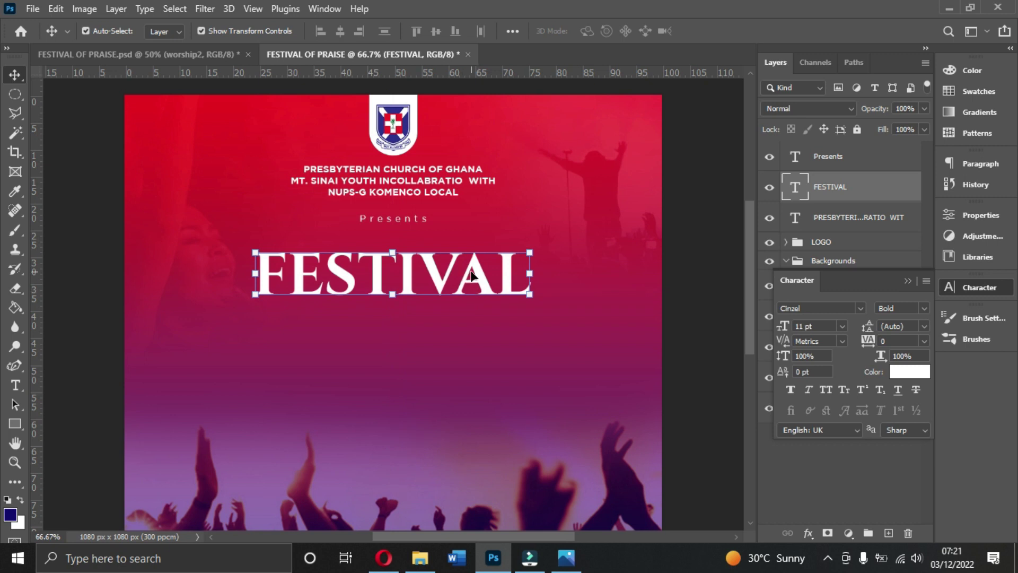
Duplicate "FESTIVAL", place the copy directly below it and replace its text with "Of Praise"
{"action": "key", "text": "ctrl+j"}
{"action": "left_click_drag", "start_coordinate": [471, 274], "coordinate": [474, 328]}
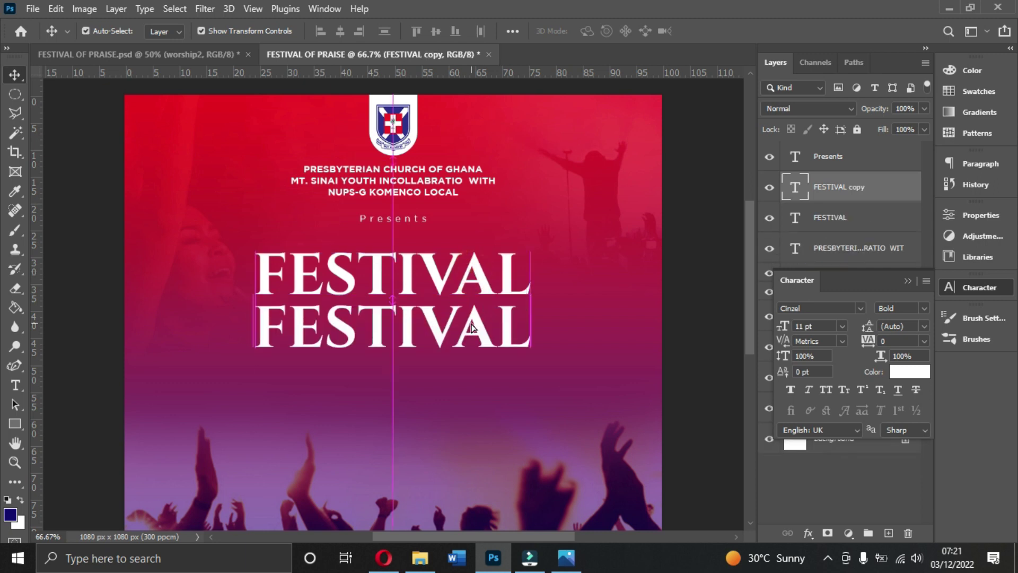
{"action": "double_click", "coordinate": [471, 320]}
{"action": "type", "text": "OF PR"}
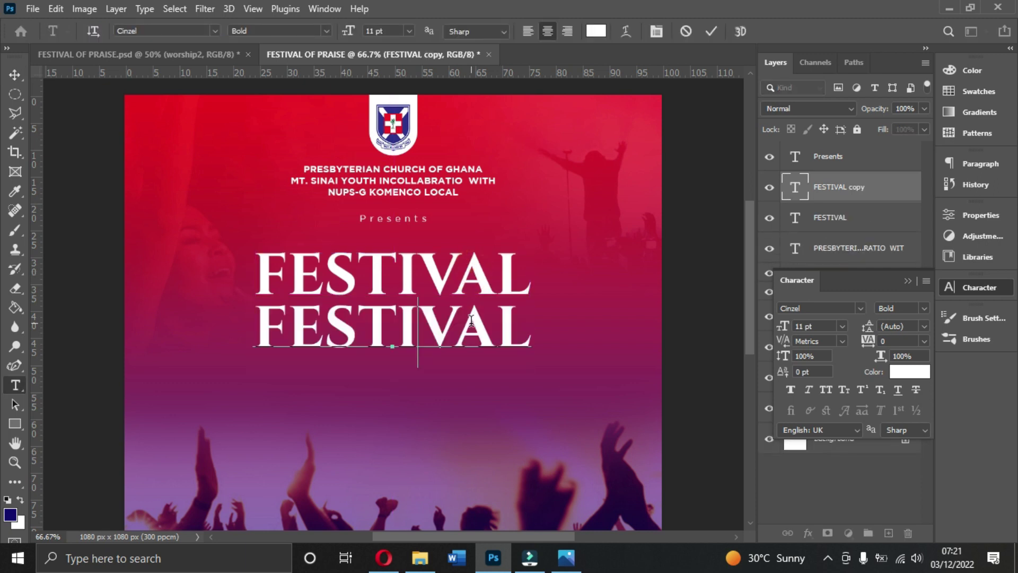
{"action": "type", "text": "aise"}
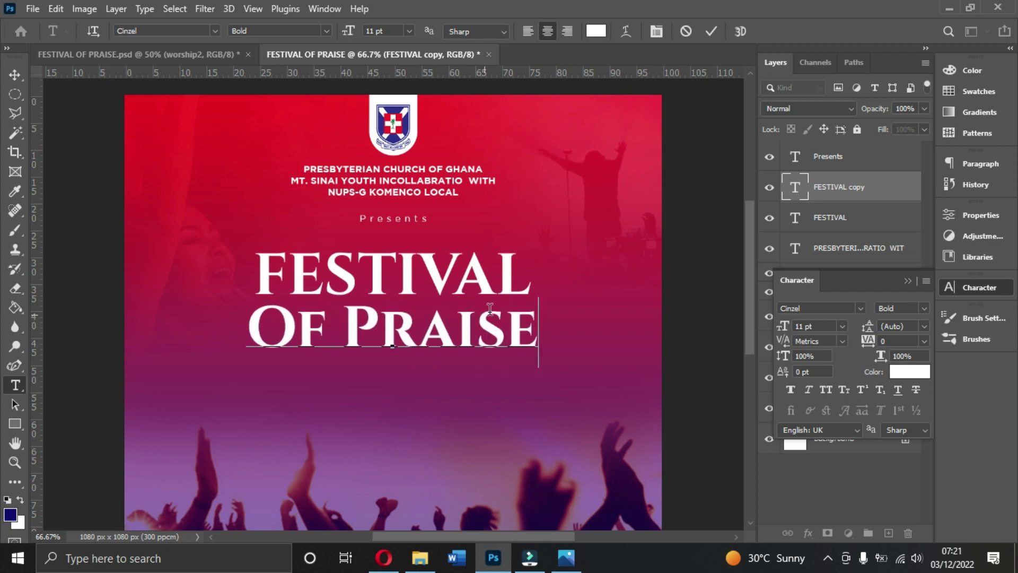
{"action": "left_click", "coordinate": [711, 32]}
{"action": "key", "text": "v"}
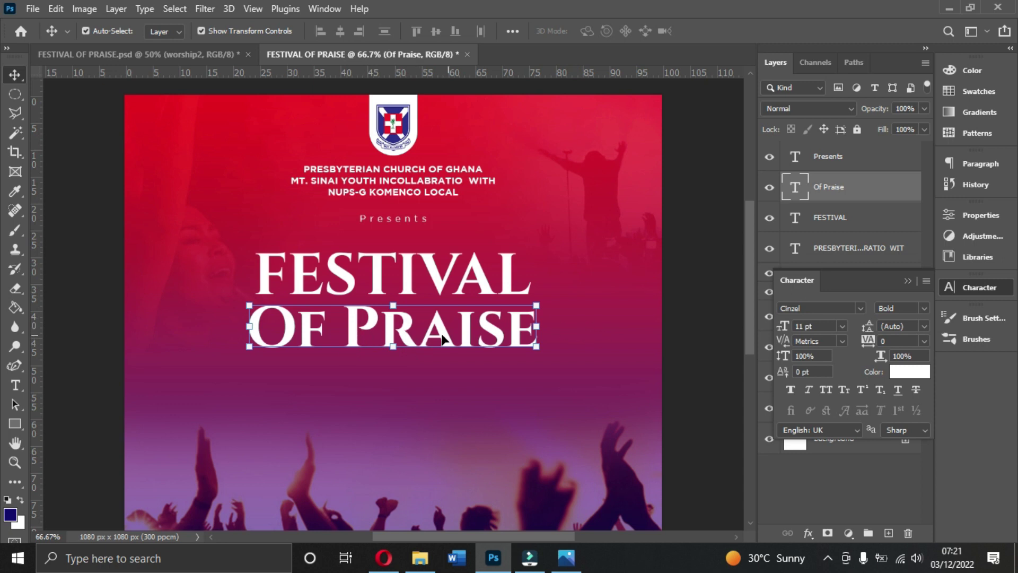
Try the Brightwater font on "Of Praise" and move the text up closer to "FESTIVAL"
{"action": "left_click", "coordinate": [859, 308]}
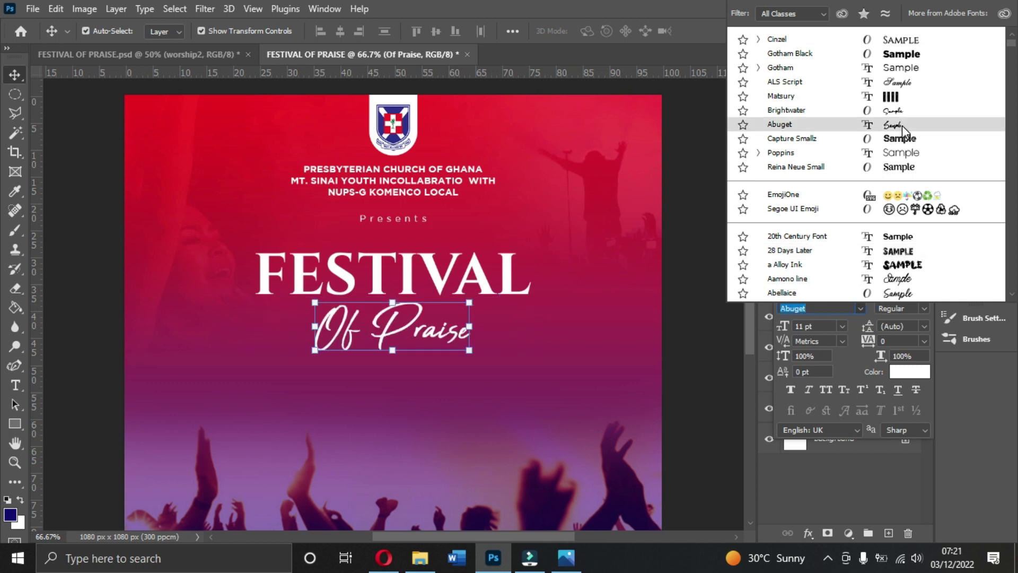
{"action": "left_click", "coordinate": [892, 111]}
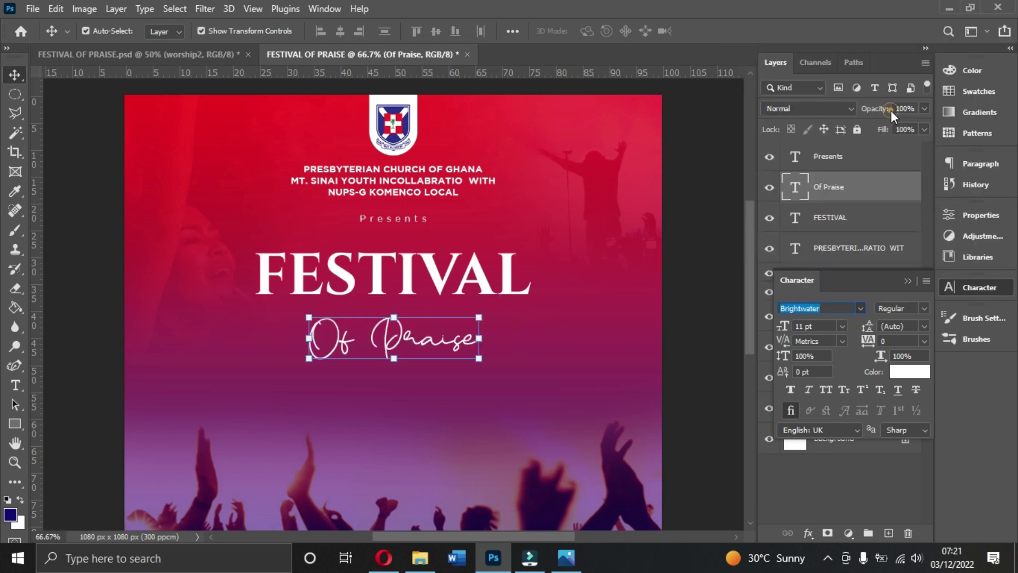
{"action": "left_click_drag", "start_coordinate": [425, 349], "coordinate": [411, 339]}
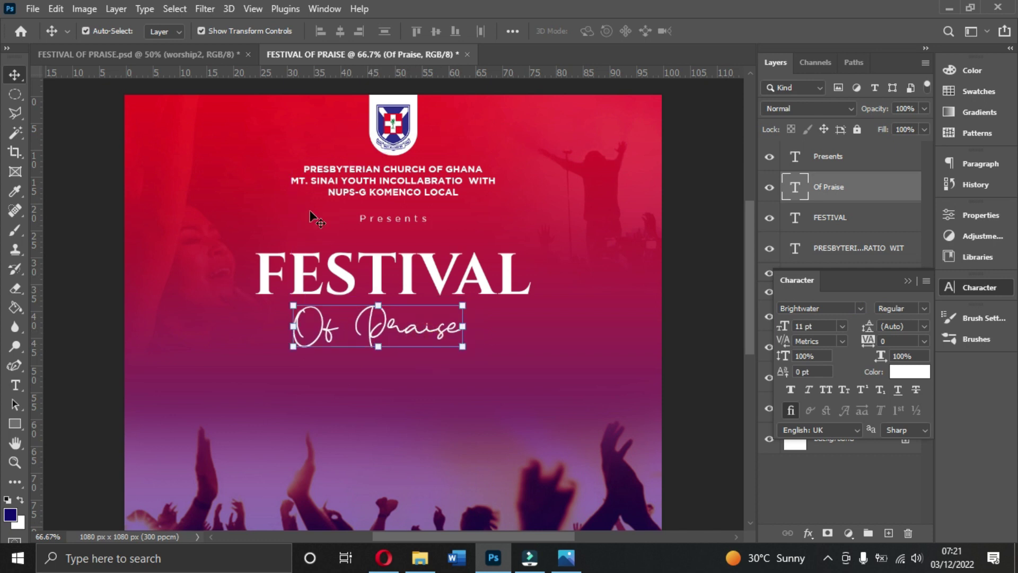
Check the "Of Praise" font in the reference flyer, return and raise the text to overlap the base of "FESTIVAL" at 12 pt
{"action": "left_click", "coordinate": [199, 53]}
{"action": "left_click", "coordinate": [381, 271]}
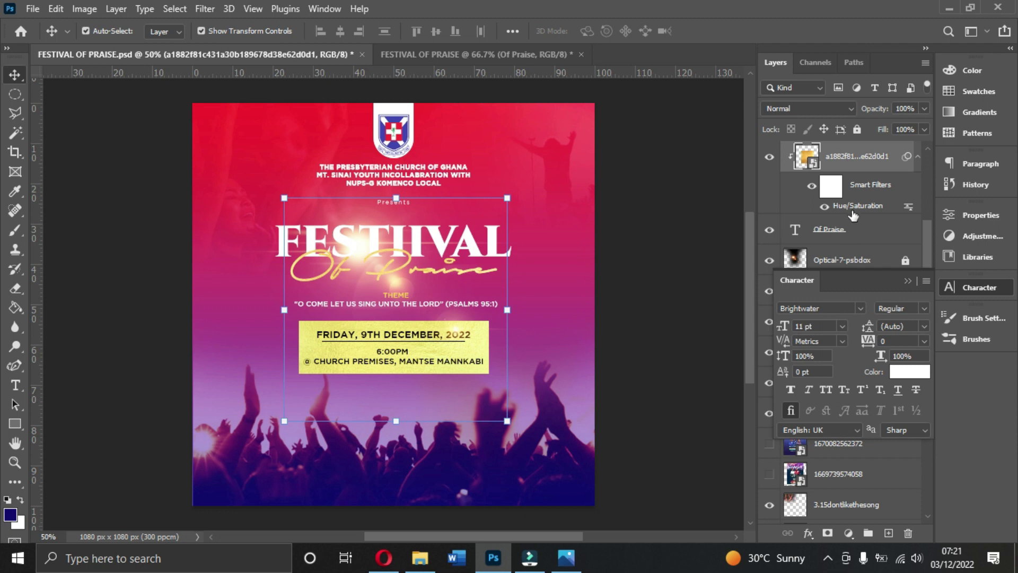
{"action": "left_click", "coordinate": [851, 228]}
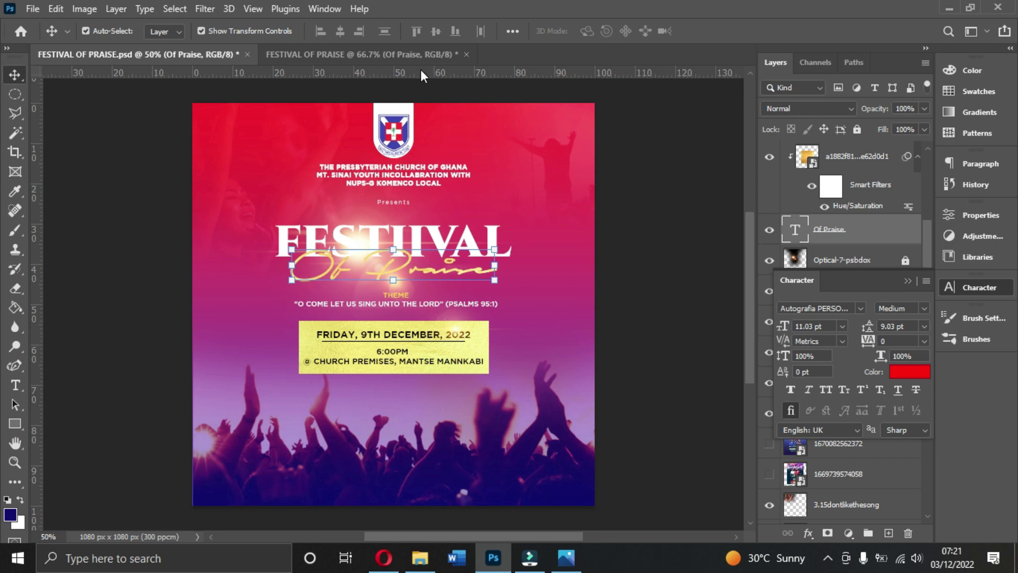
{"action": "left_click", "coordinate": [395, 54]}
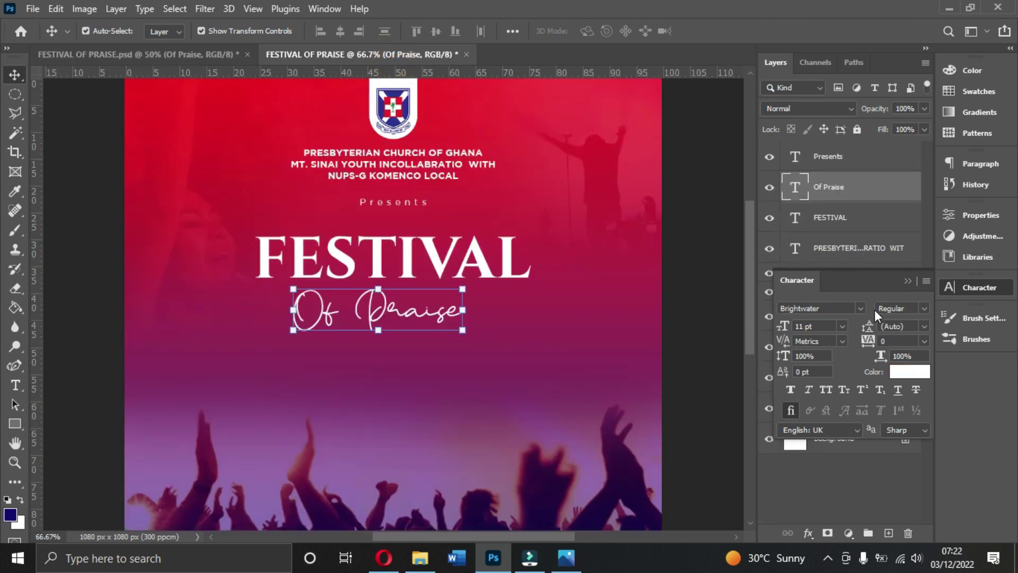
{"action": "mouse_move", "coordinate": [352, 307]}
{"action": "left_mouse_down"}
{"action": "mouse_move", "coordinate": [371, 299]}
{"action": "mouse_move", "coordinate": [366, 292]}
{"action": "left_mouse_up"}
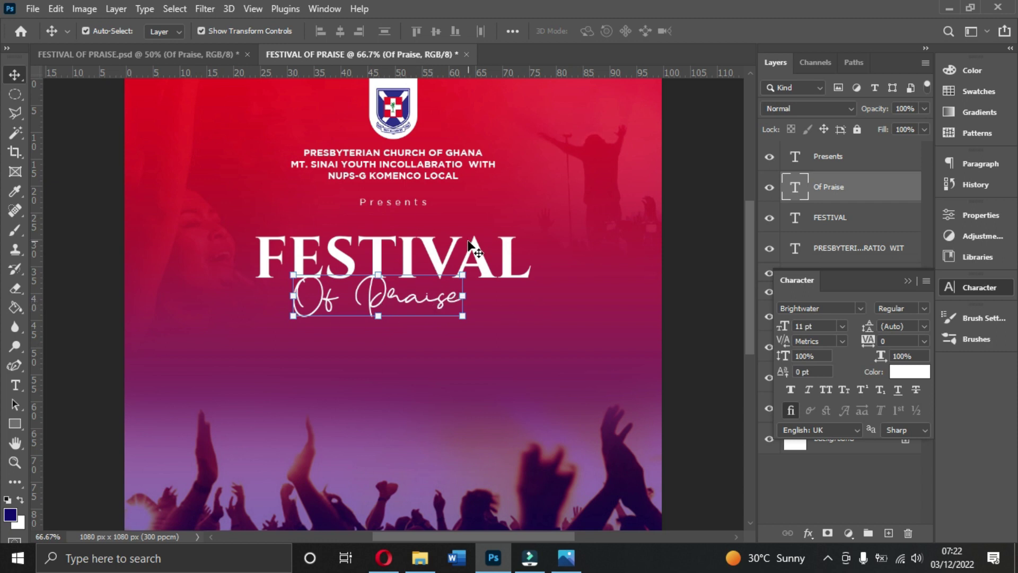
{"action": "left_click_drag", "start_coordinate": [843, 193], "coordinate": [844, 208]}
{"action": "left_click", "coordinate": [842, 326]}
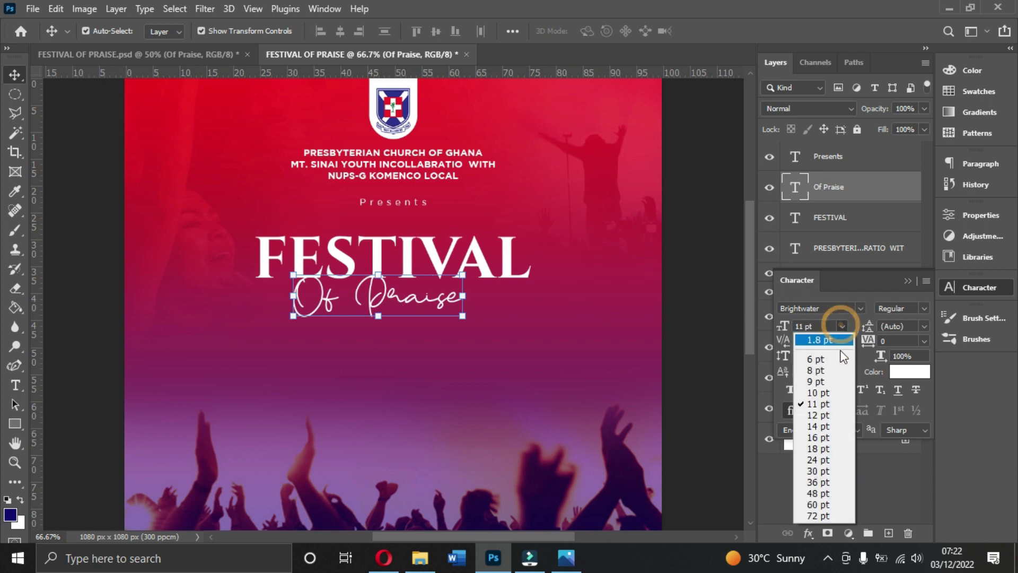
{"action": "left_click", "coordinate": [822, 417]}
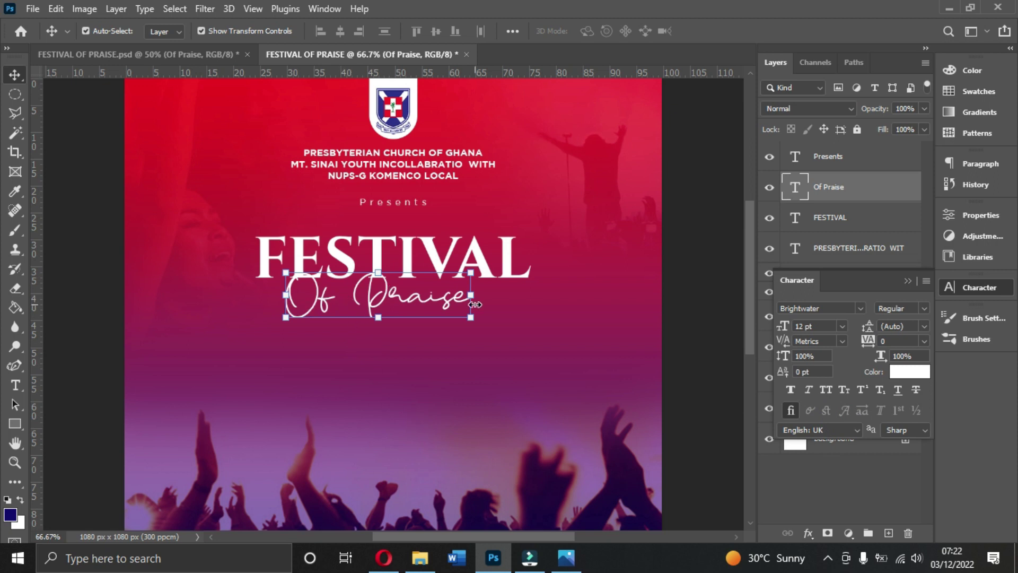
Set "Of Praise" to the font Autograf PERSONAL USE ONLY Regular and centre it across the base of "FESTIVAL"
{"action": "left_click", "coordinate": [856, 307]}
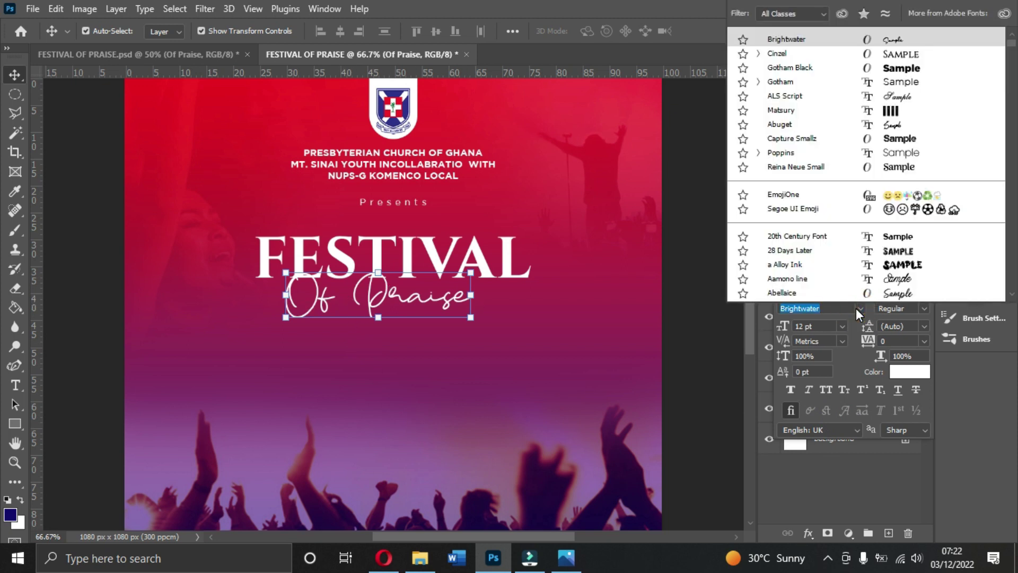
{"action": "type", "text": "auto"}
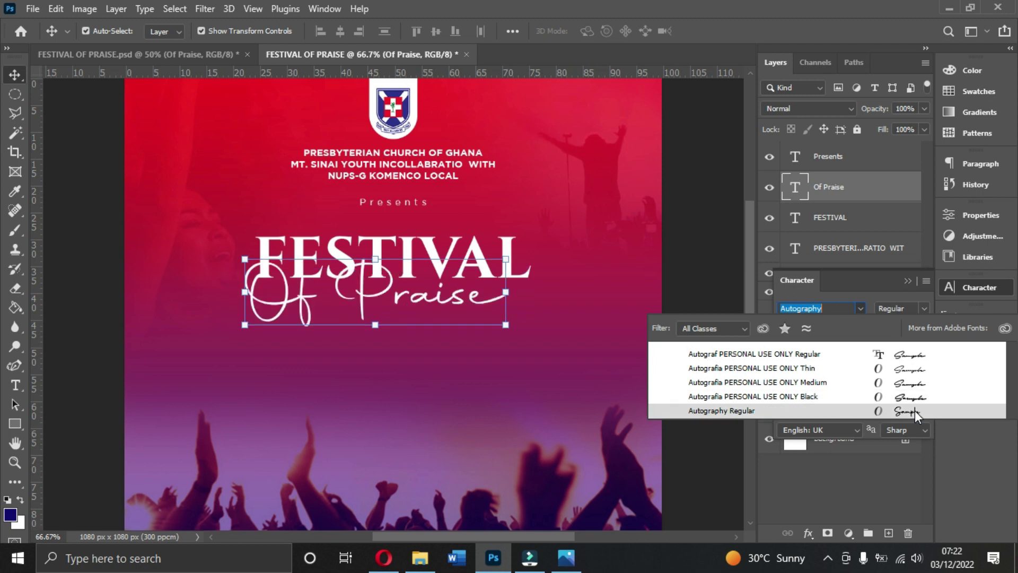
{"action": "left_click", "coordinate": [911, 361]}
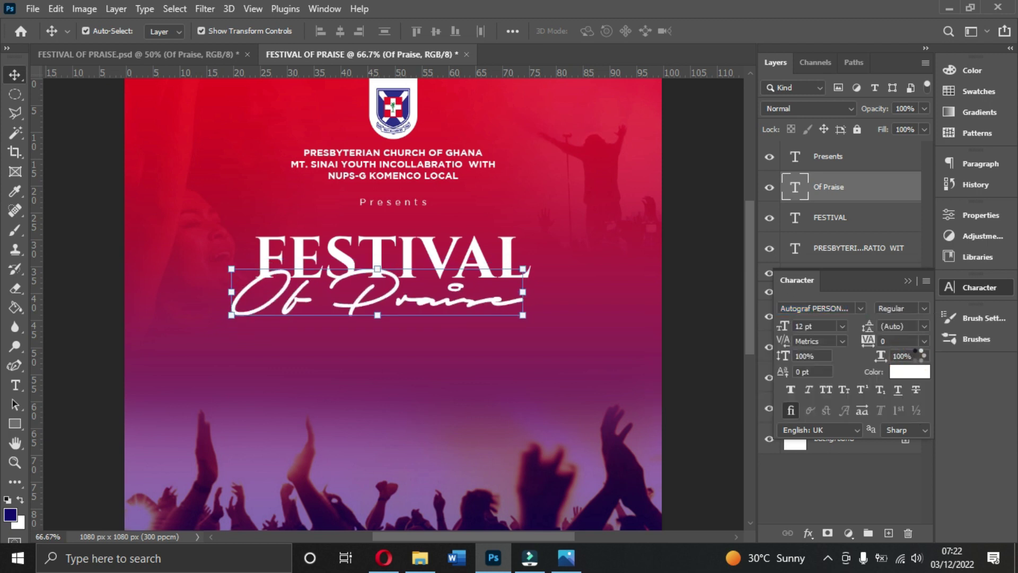
{"action": "left_click_drag", "start_coordinate": [483, 300], "coordinate": [498, 300]}
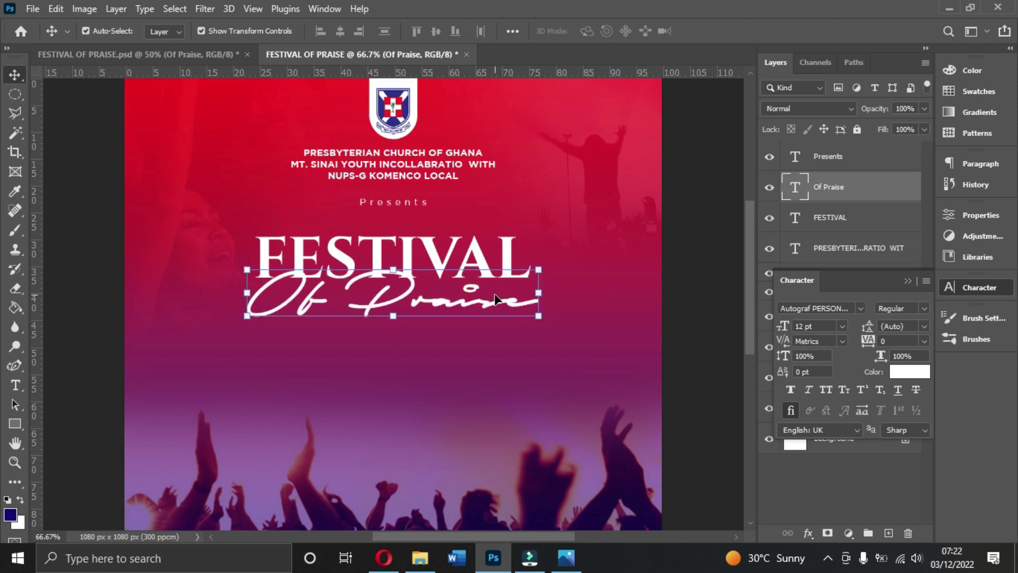
Set the "Of Praise" text to 11 pt and move it up slightly so it overlaps the lower edge of FESTIVAL
{"action": "left_click", "coordinate": [842, 326]}
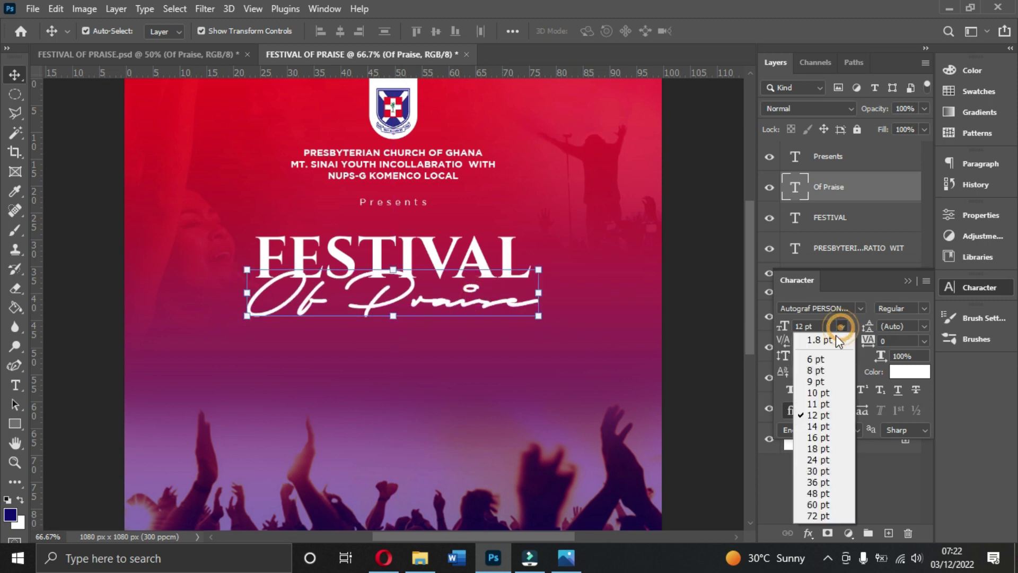
{"action": "left_click", "coordinate": [825, 406]}
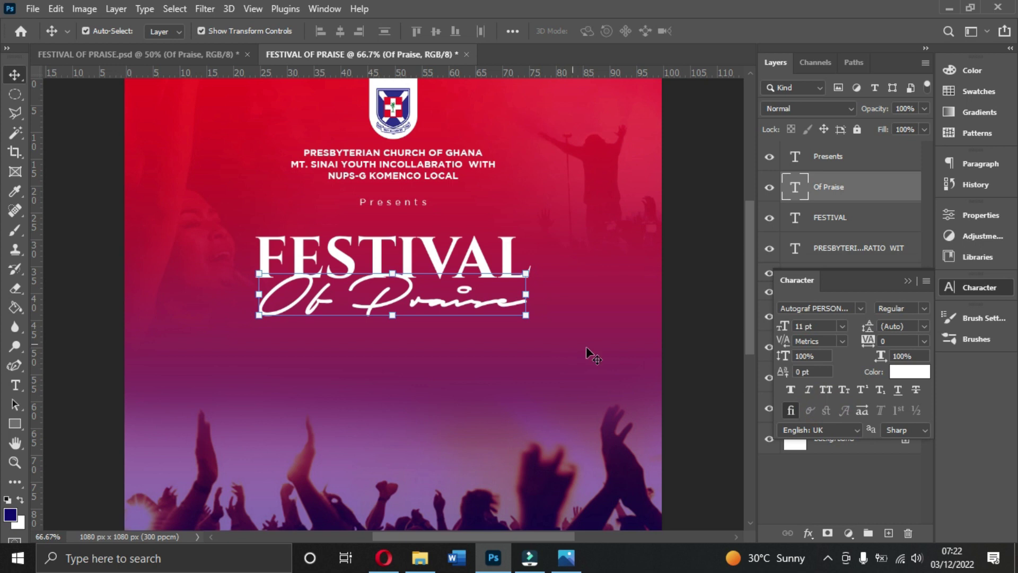
{"action": "left_click", "coordinate": [212, 60]}
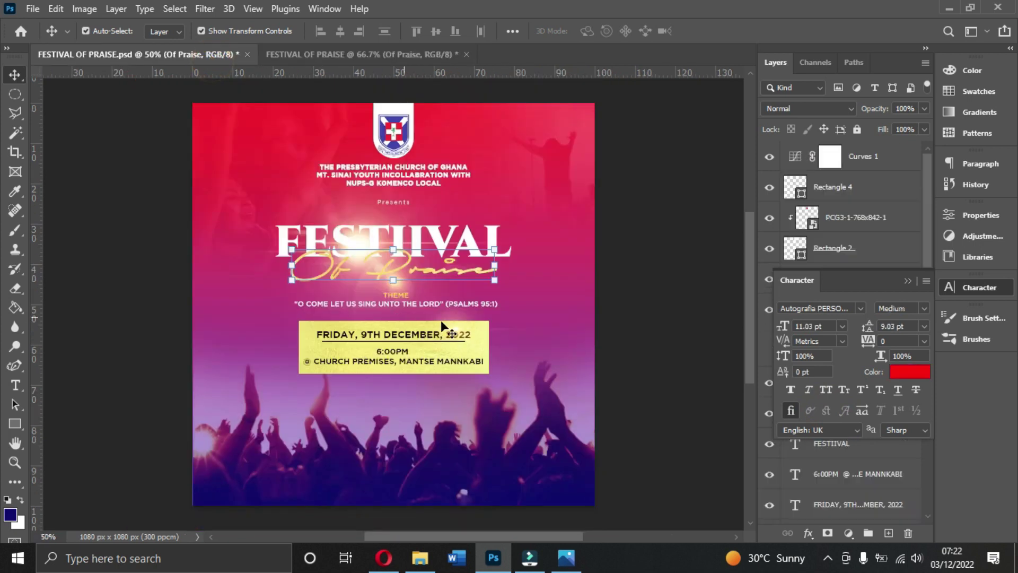
{"action": "left_click", "coordinate": [398, 53]}
{"action": "left_click_drag", "start_coordinate": [453, 318], "coordinate": [450, 291]}
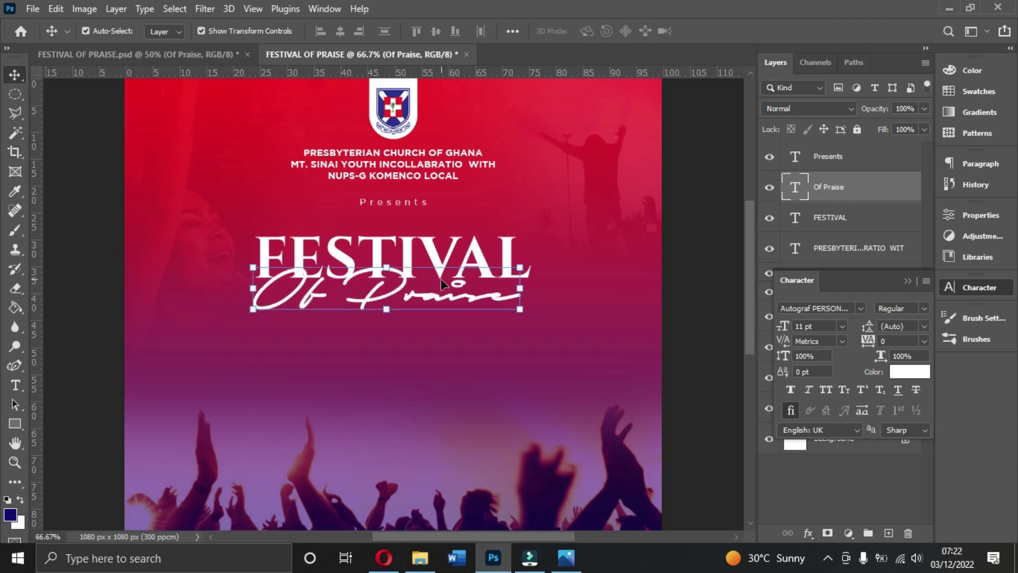
{"action": "scroll", "coordinate": [471, 278], "scroll_direction": "down", "scroll_amount": 1}
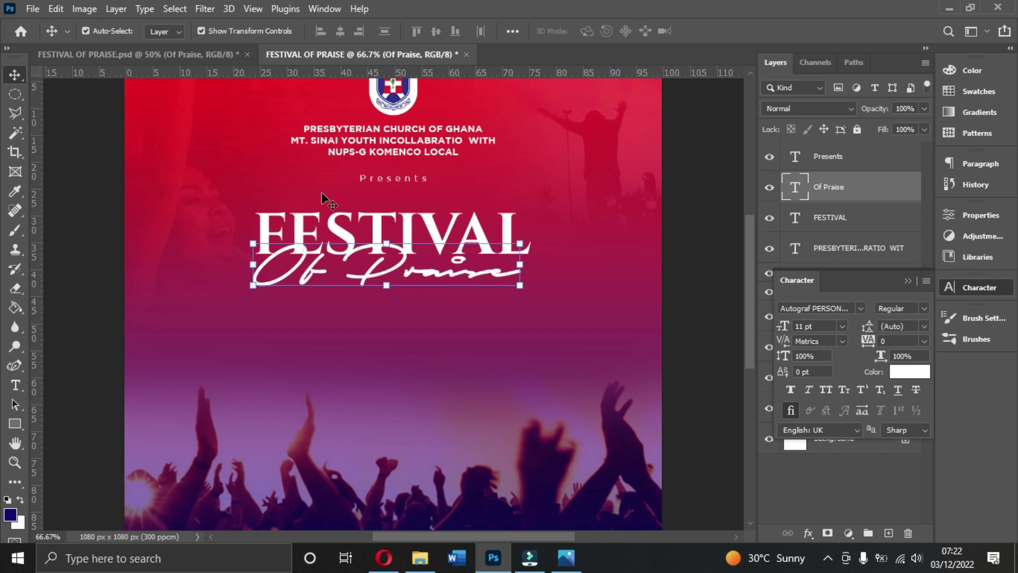
Compare with the reference flyer, then duplicate the "Of Praise" text and place the copy below the original
{"action": "left_click", "coordinate": [190, 55]}
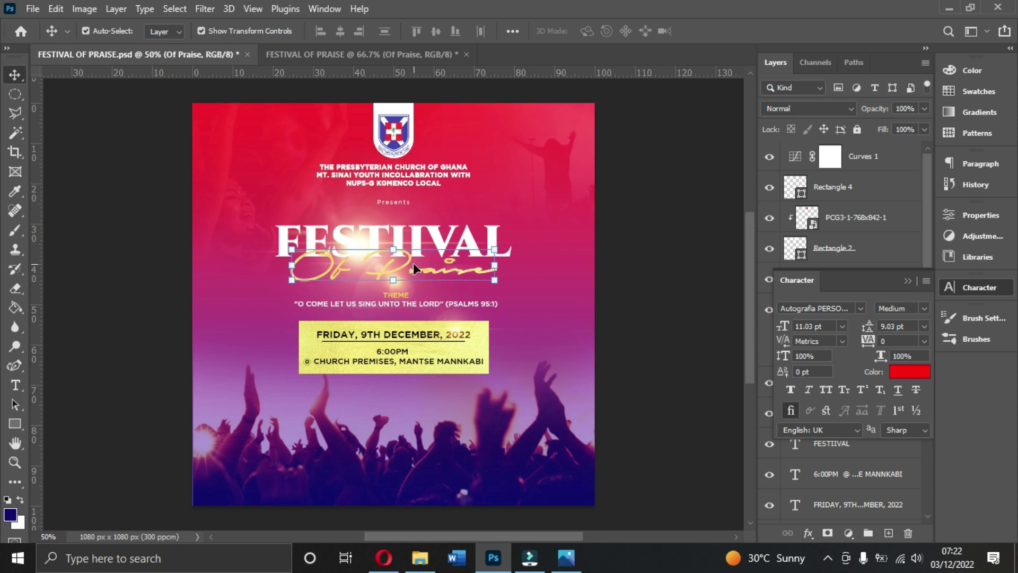
{"action": "left_click", "coordinate": [370, 57]}
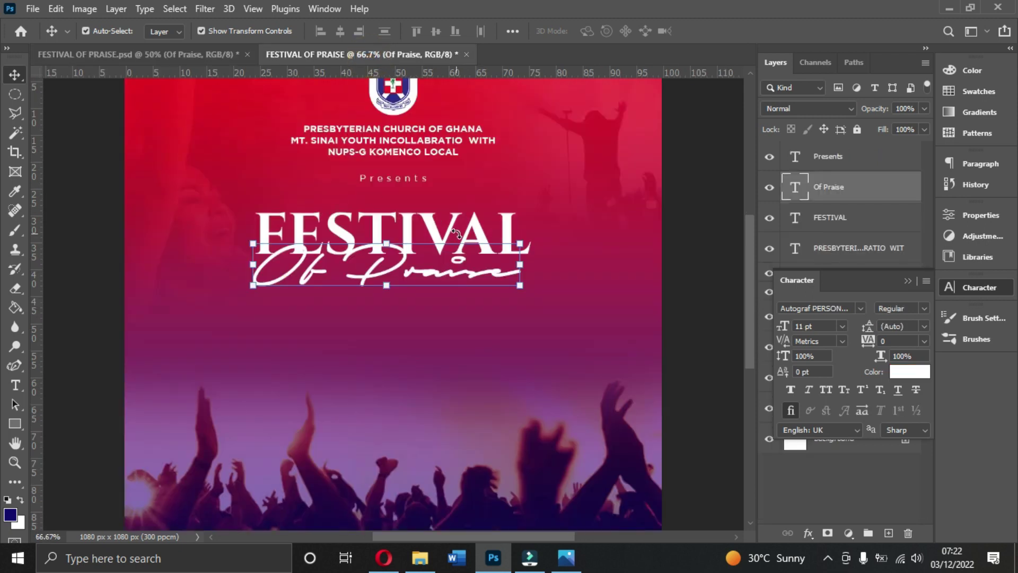
{"action": "key", "text": "ctrl+j"}
{"action": "left_click_drag", "start_coordinate": [447, 265], "coordinate": [446, 333]}
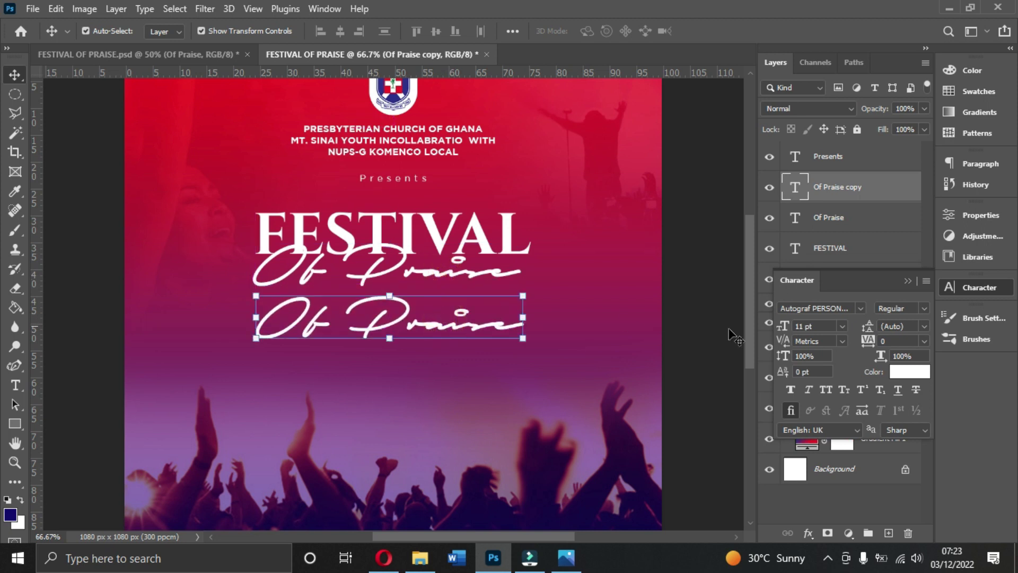
Change the duplicated text's font to Gotham Light and set its size to 3 pt
{"action": "left_click", "coordinate": [859, 309]}
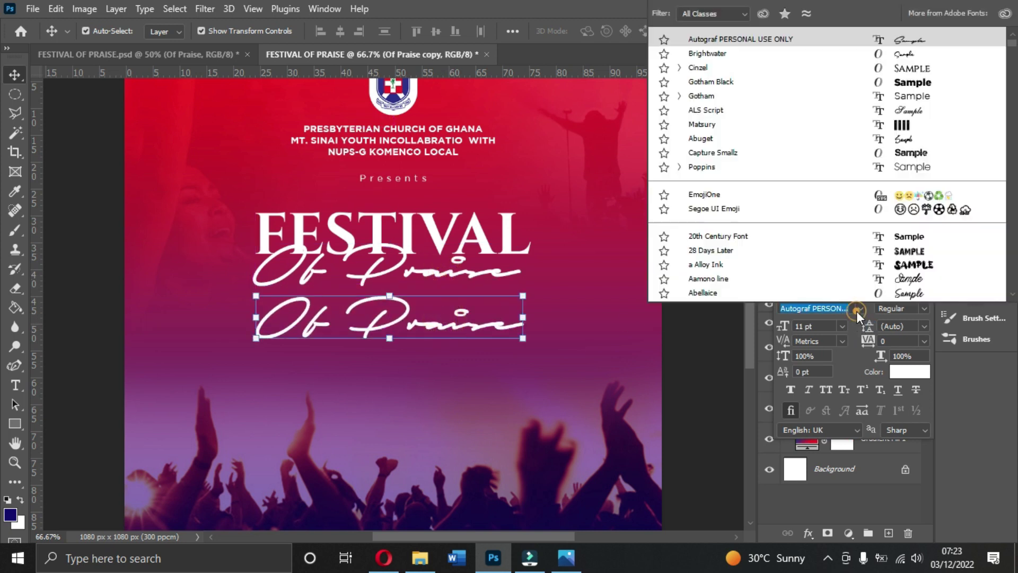
{"action": "left_click", "coordinate": [717, 97]}
{"action": "left_click_drag", "start_coordinate": [478, 321], "coordinate": [480, 329]}
{"action": "left_click", "coordinate": [811, 326]}
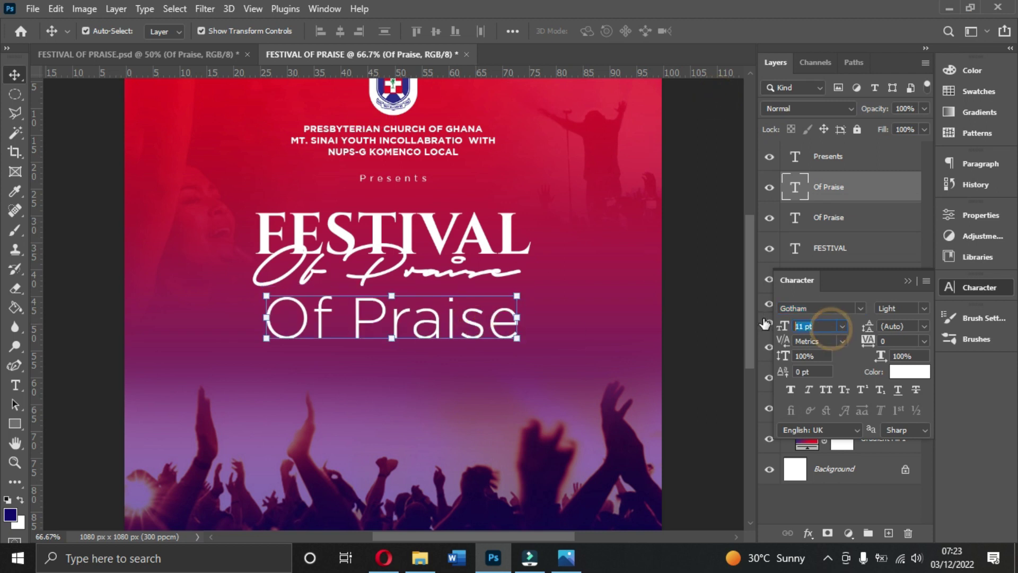
{"action": "left_click_drag", "start_coordinate": [783, 326], "coordinate": [764, 323]}
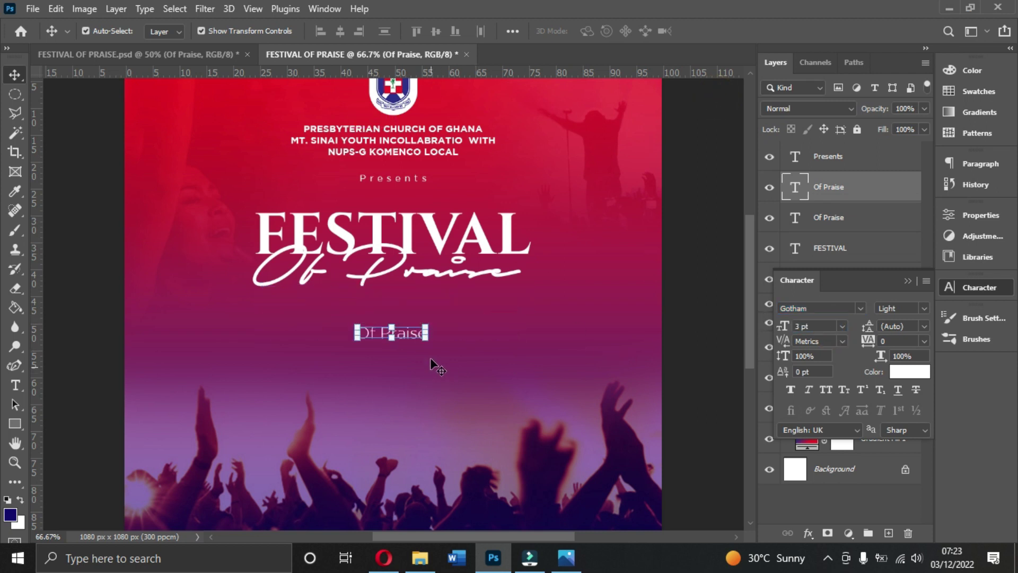
Replace the duplicate's text with "THEME:" and a second line reading “O COME LET SING UNTO THE LORD (PSALM 95:1)
{"action": "double_click", "coordinate": [409, 331]}
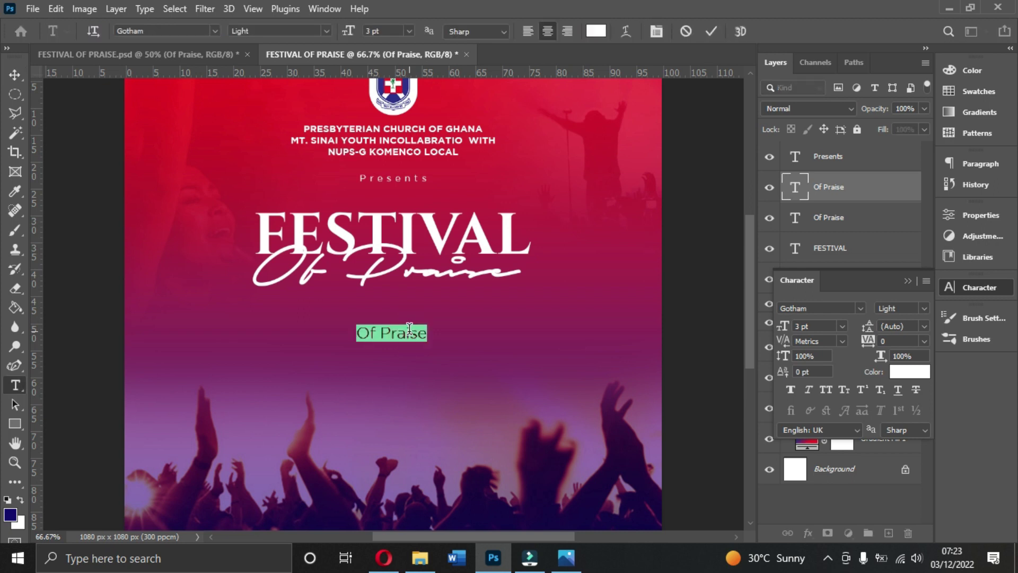
{"action": "type", "text": "THEME:"}
{"action": "key", "text": "Return"}
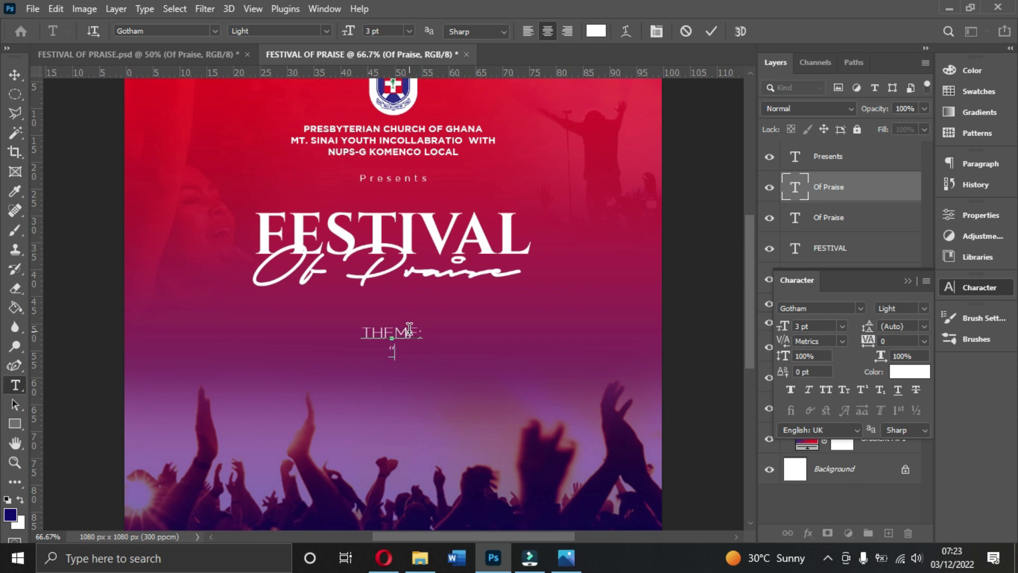
{"action": "type", "text": "COME LET SING UNTO THE LOR"}
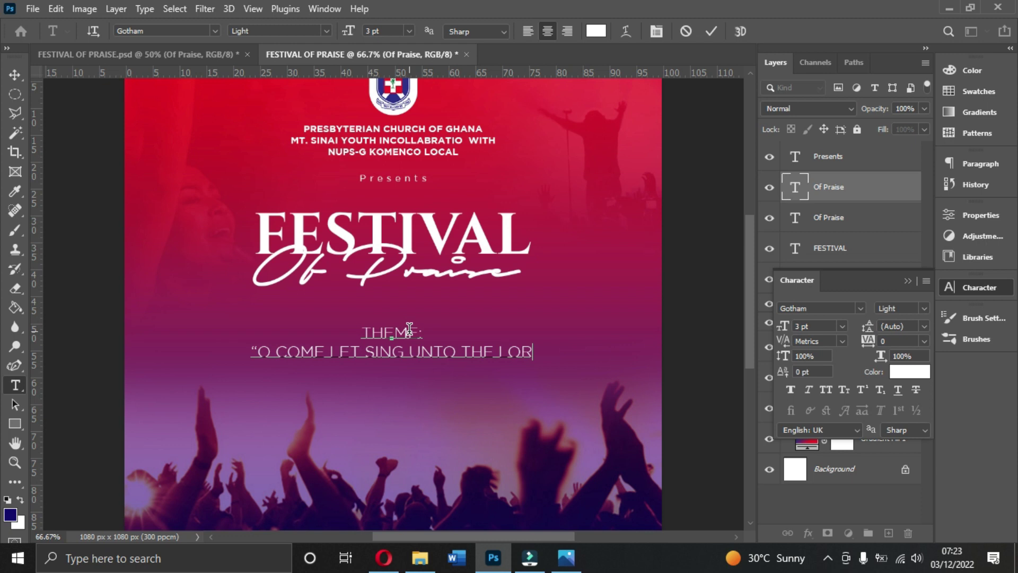
{"action": "type", "text": "D (P"}
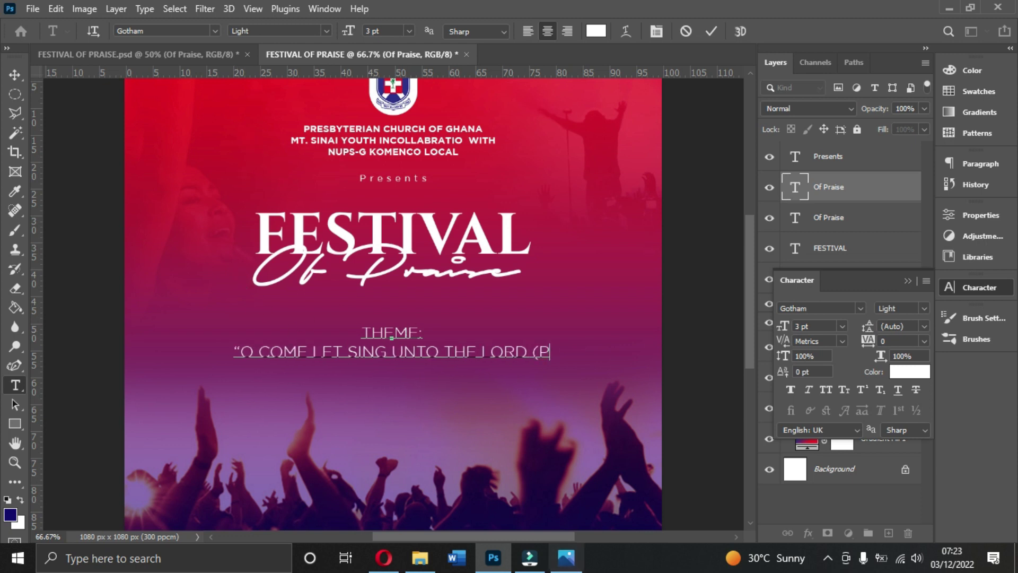
{"action": "left_click", "coordinate": [577, 568]}
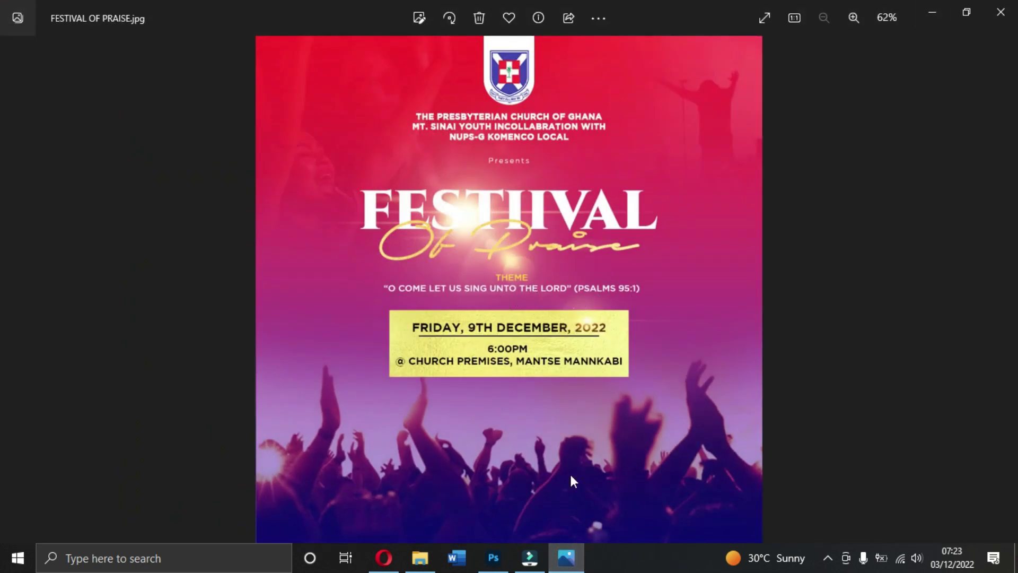
{"action": "left_click", "coordinate": [562, 563]}
{"action": "type", "text": "SALM"}
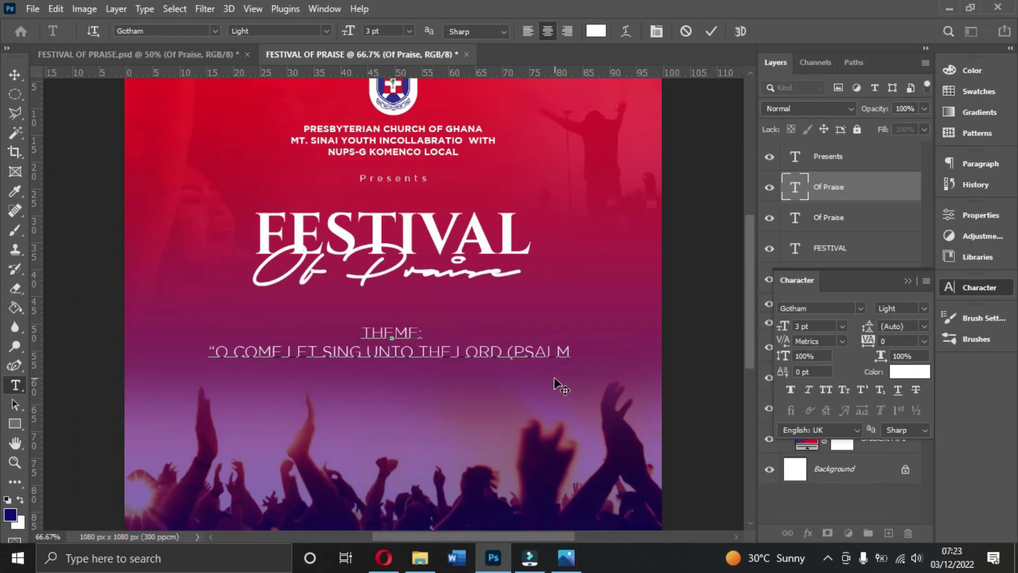
{"action": "type", "text": " 95:"}
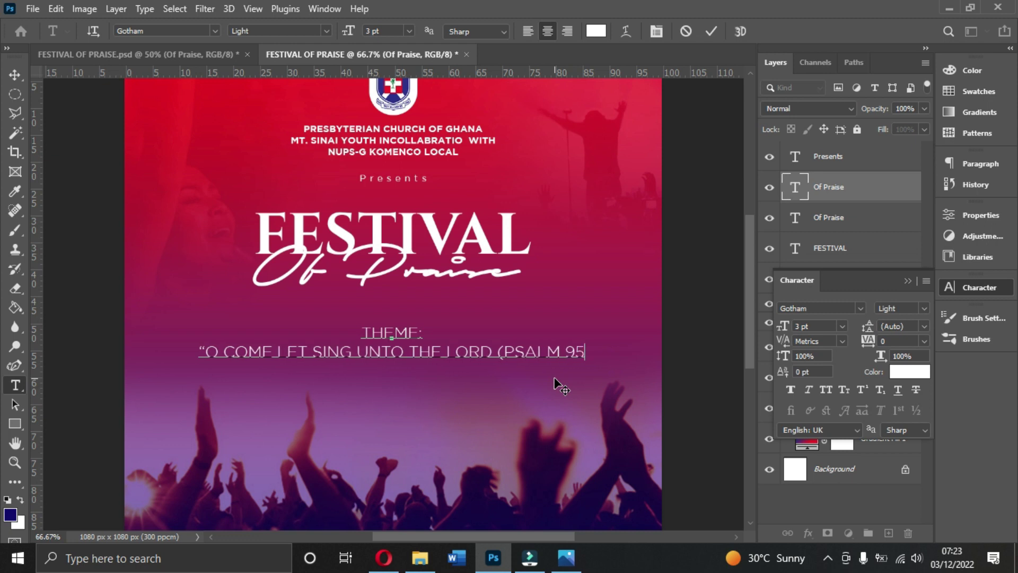
{"action": "type", "text": "1"}
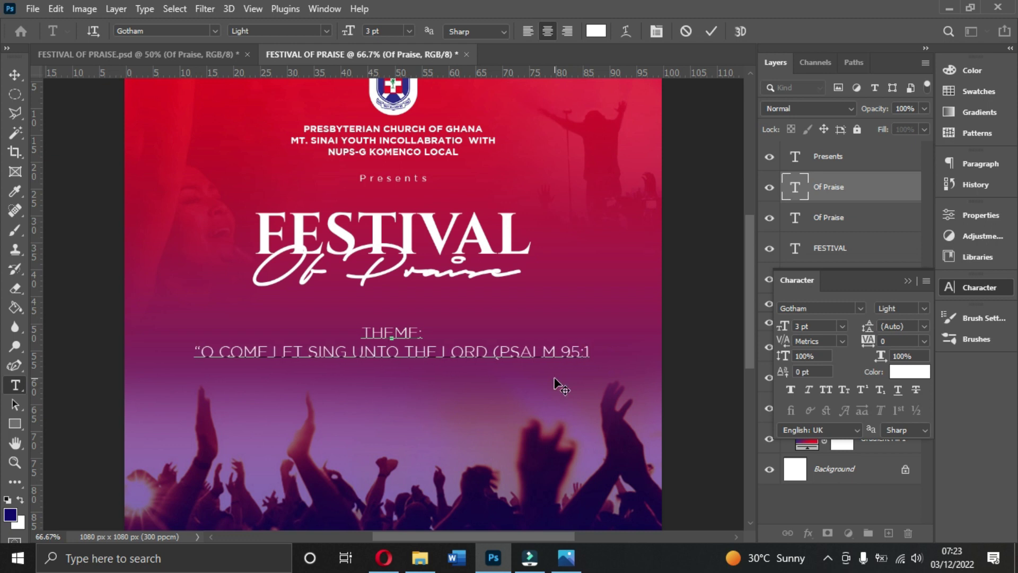
{"action": "type", "text": ")"}
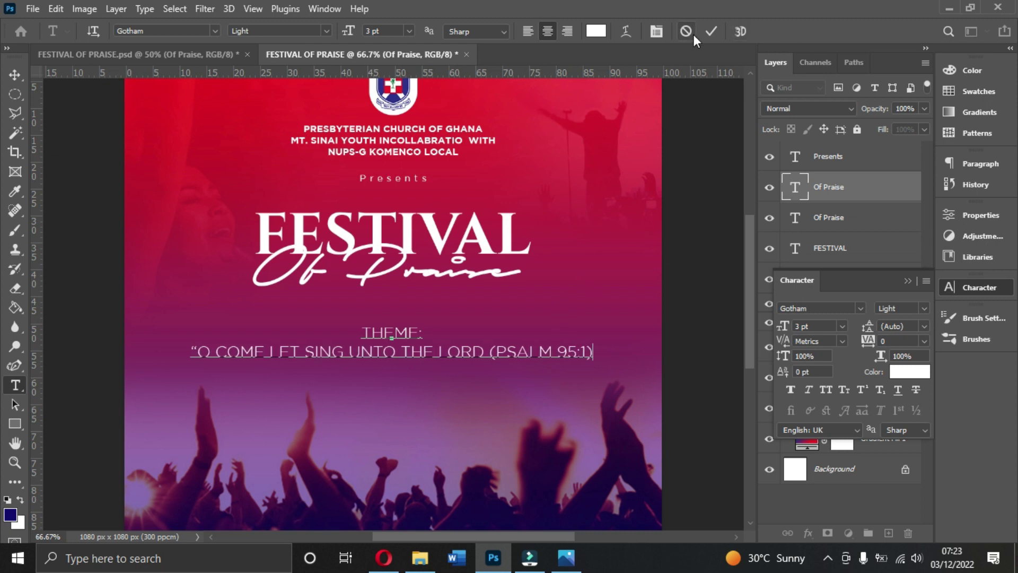
{"action": "left_click", "coordinate": [712, 31]}
{"action": "key", "text": "v"}
Make the theme text Bold at 1.5 pt and move it up closer to the title
{"action": "left_click", "coordinate": [922, 309]}
{"action": "left_click", "coordinate": [928, 380]}
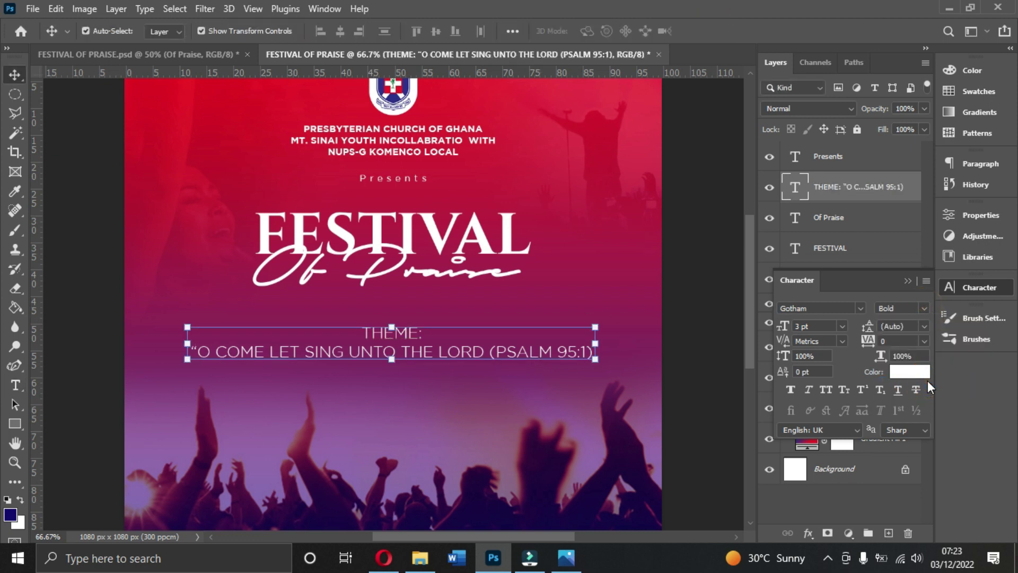
{"action": "left_click", "coordinate": [825, 326]}
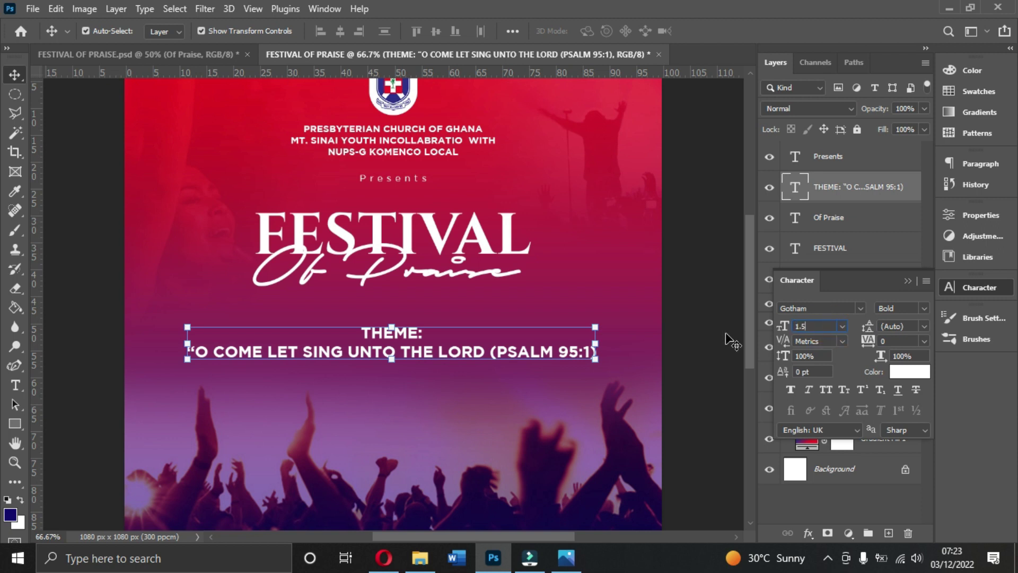
{"action": "key", "text": "Return"}
{"action": "left_click", "coordinate": [450, 342]}
{"action": "left_click_drag", "start_coordinate": [450, 342], "coordinate": [364, 313]}
Color only the "THEME:" line yellow (#f4d52b) and commit the text edit
{"action": "double_click", "coordinate": [408, 317]}
{"action": "left_click", "coordinate": [910, 373]}
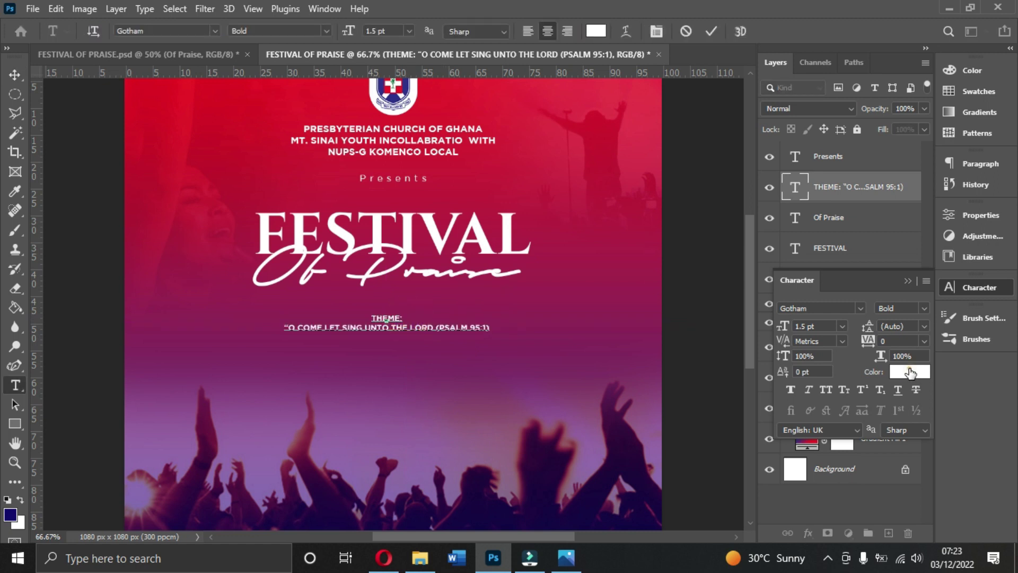
{"action": "left_click", "coordinate": [840, 311]}
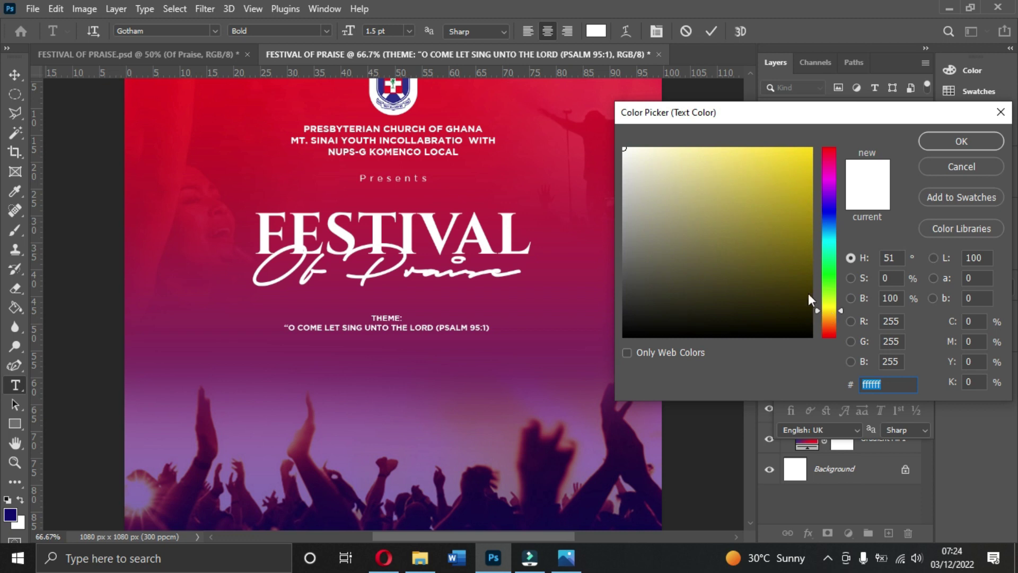
{"action": "left_click", "coordinate": [779, 156]}
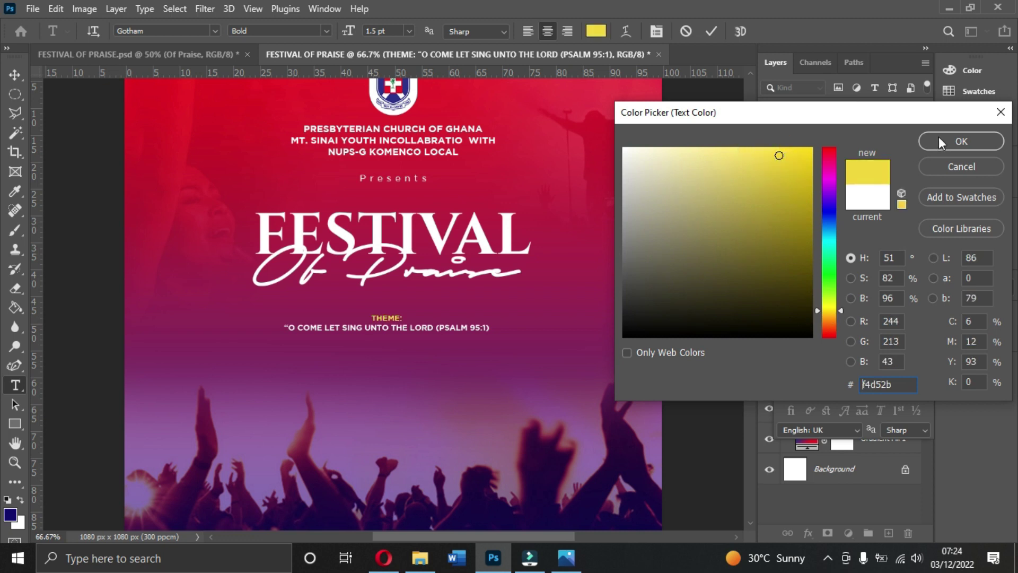
{"action": "double_click", "coordinate": [890, 384]}
{"action": "left_click", "coordinate": [959, 140]}
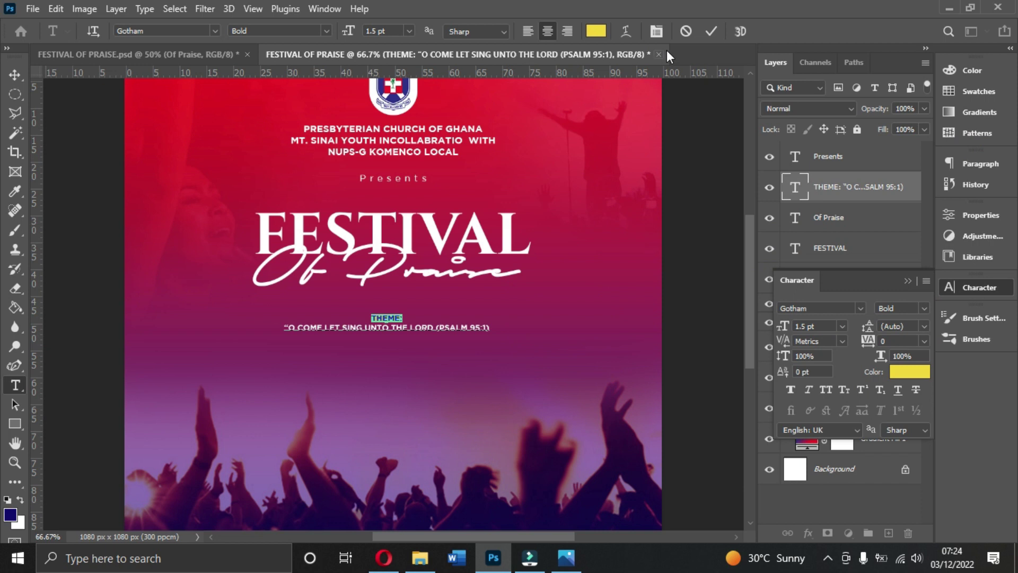
{"action": "left_click", "coordinate": [709, 32]}
{"action": "key", "text": "v"}
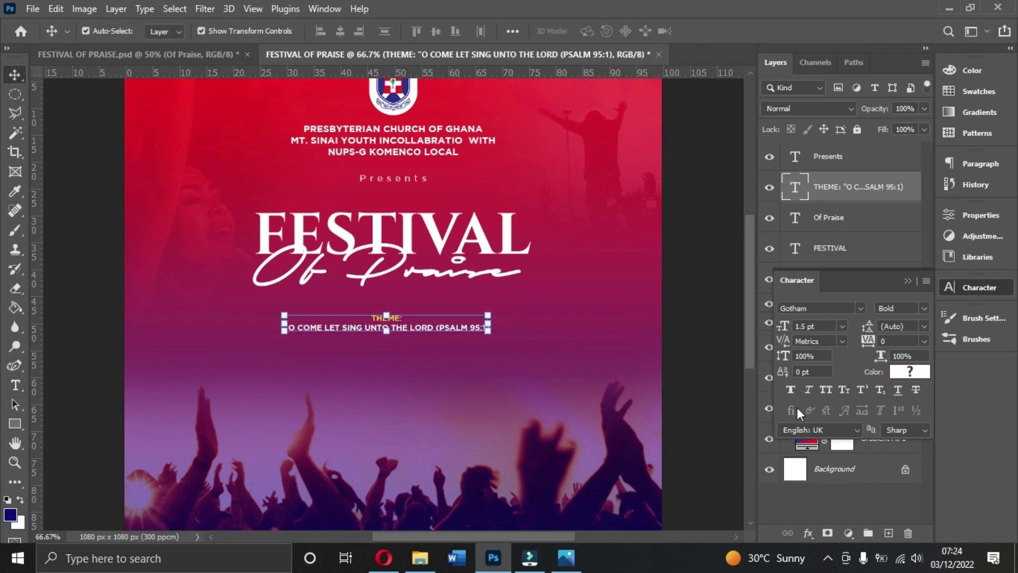
Set the theme text size to 1.8 pt and reposition it just below "Of Praise"
{"action": "left_click", "coordinate": [814, 329]}
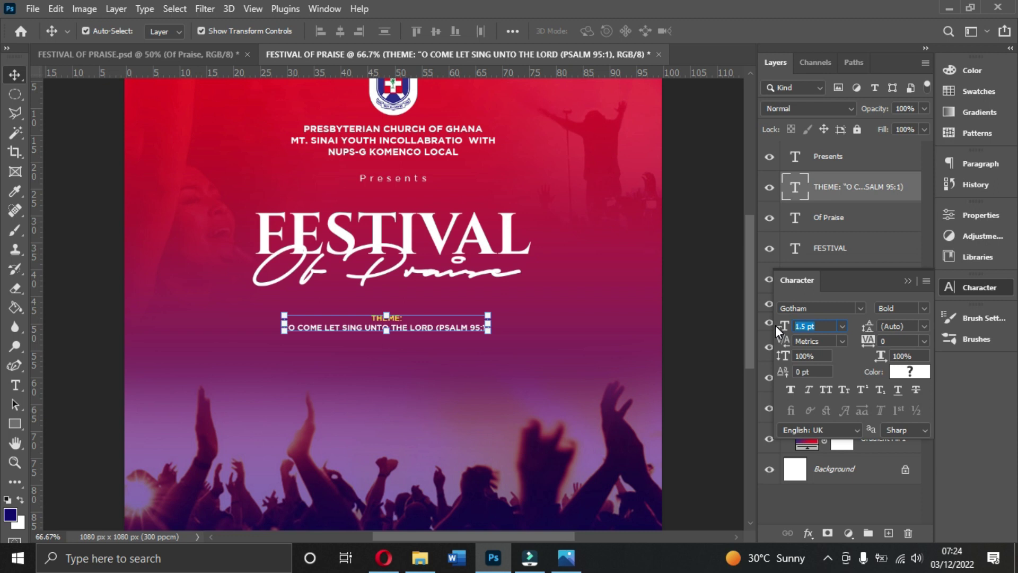
{"action": "type", "text": "1"}
{"action": "type", "text": ".8"}
{"action": "key", "text": "Return"}
{"action": "left_click_drag", "start_coordinate": [494, 313], "coordinate": [482, 316]}
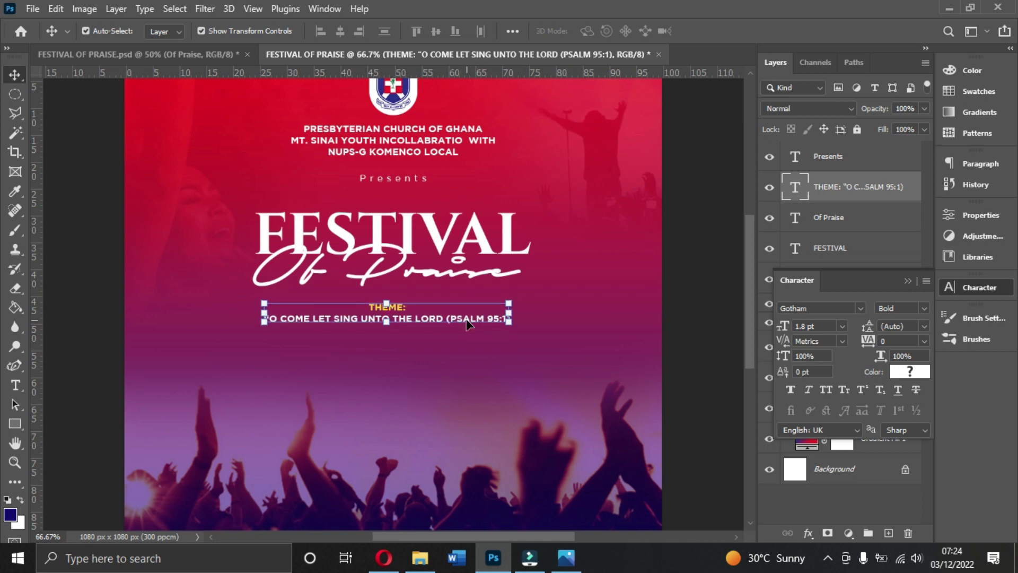
Check the reference flyer and draw a white rectangle about 468 × 124 px beneath the theme text
{"action": "left_click", "coordinate": [211, 55]}
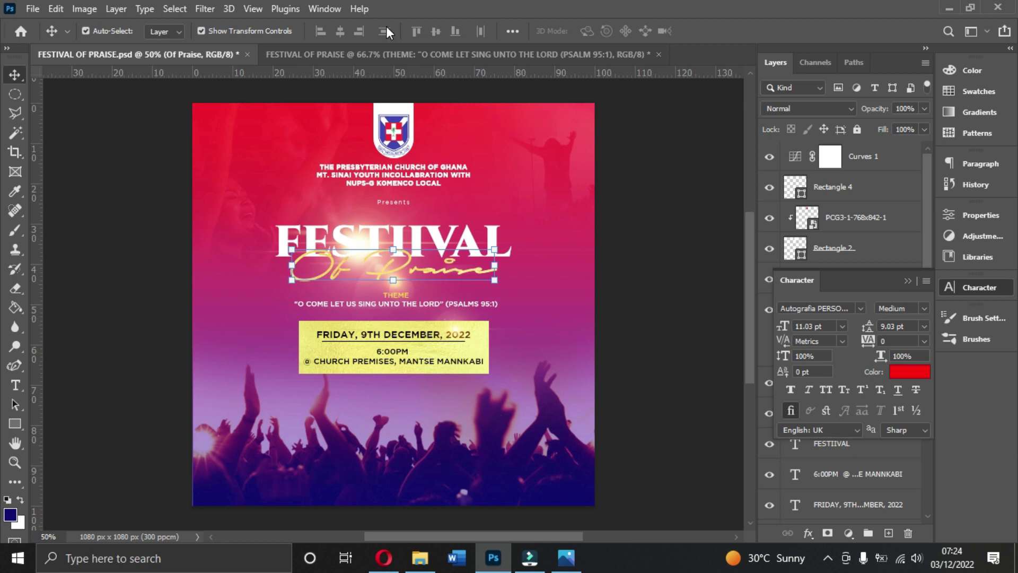
{"action": "left_click", "coordinate": [386, 55]}
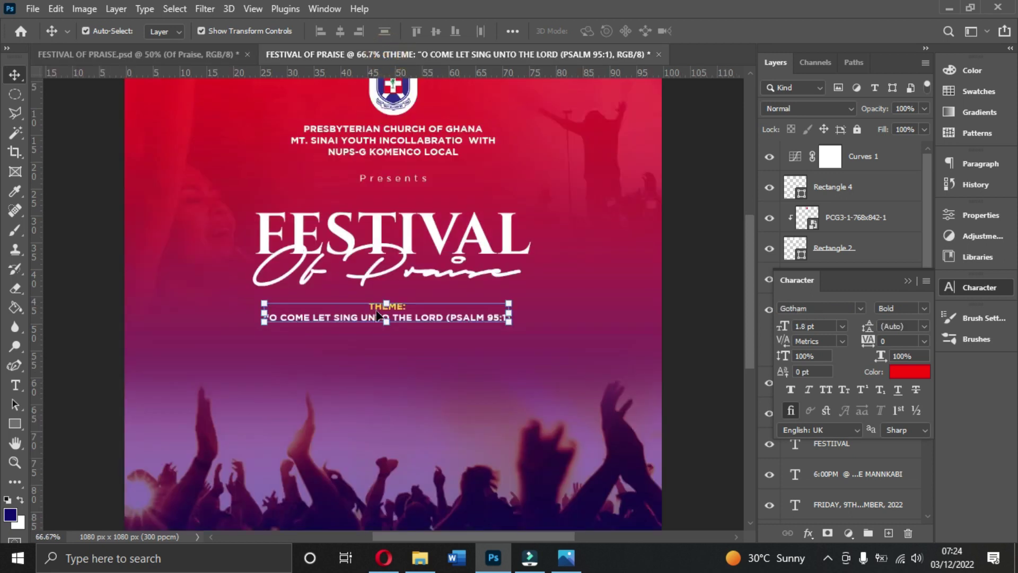
{"action": "left_click", "coordinate": [14, 424]}
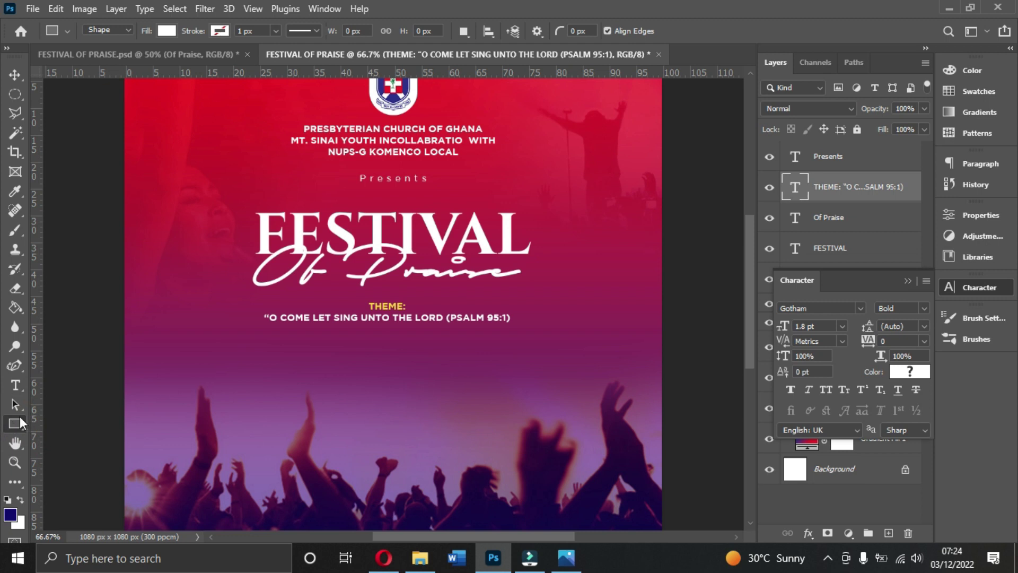
{"action": "left_click_drag", "start_coordinate": [272, 333], "coordinate": [504, 393]}
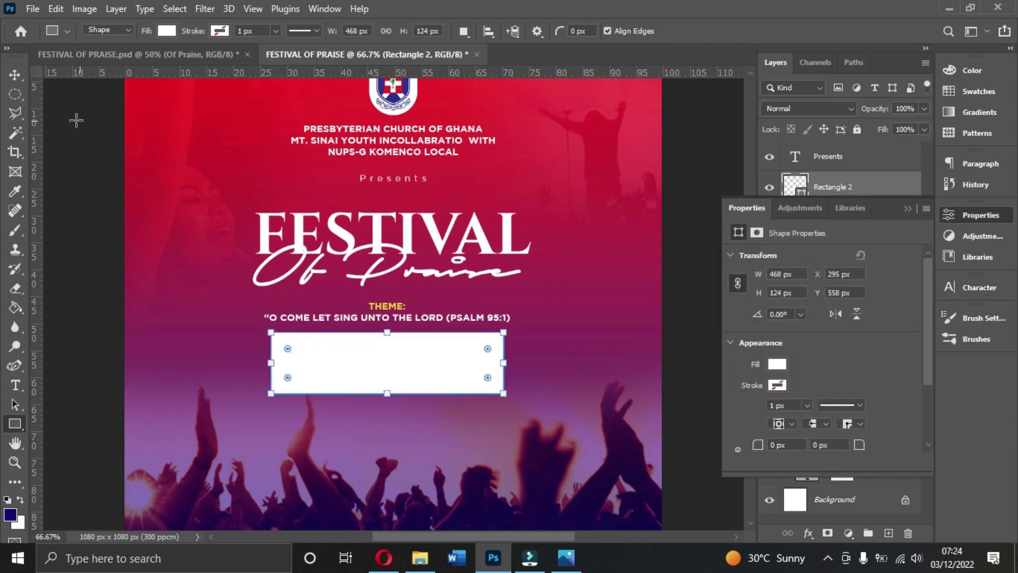
{"action": "left_click", "coordinate": [15, 75]}
{"action": "left_click", "coordinate": [908, 207]}
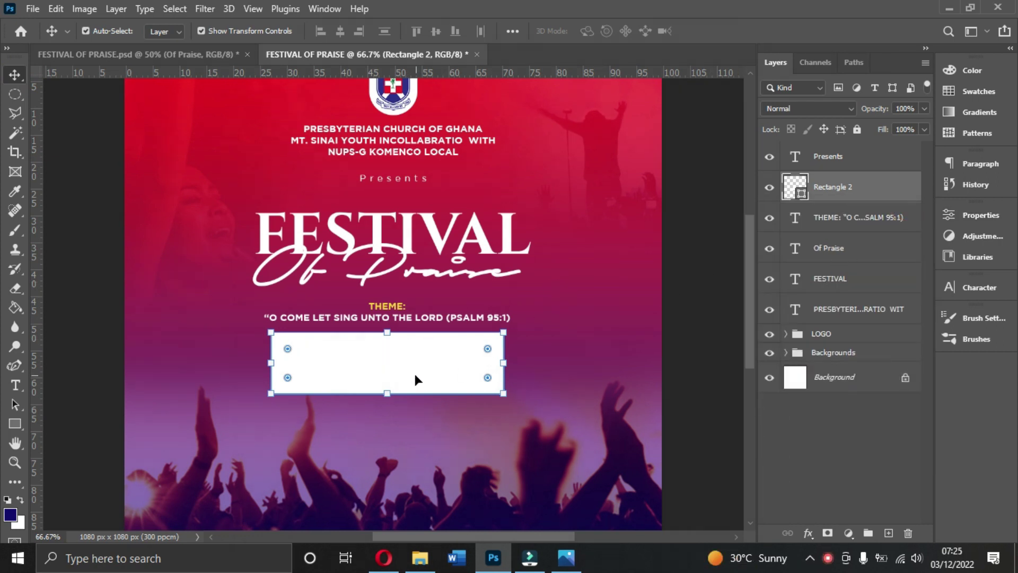
{"action": "mouse_move", "coordinate": [415, 378]}
{"action": "left_mouse_down"}
{"action": "mouse_move", "coordinate": [439, 370]}
{"action": "mouse_move", "coordinate": [430, 369]}
{"action": "left_mouse_up"}
{"action": "key", "text": "ctrl+minus"}
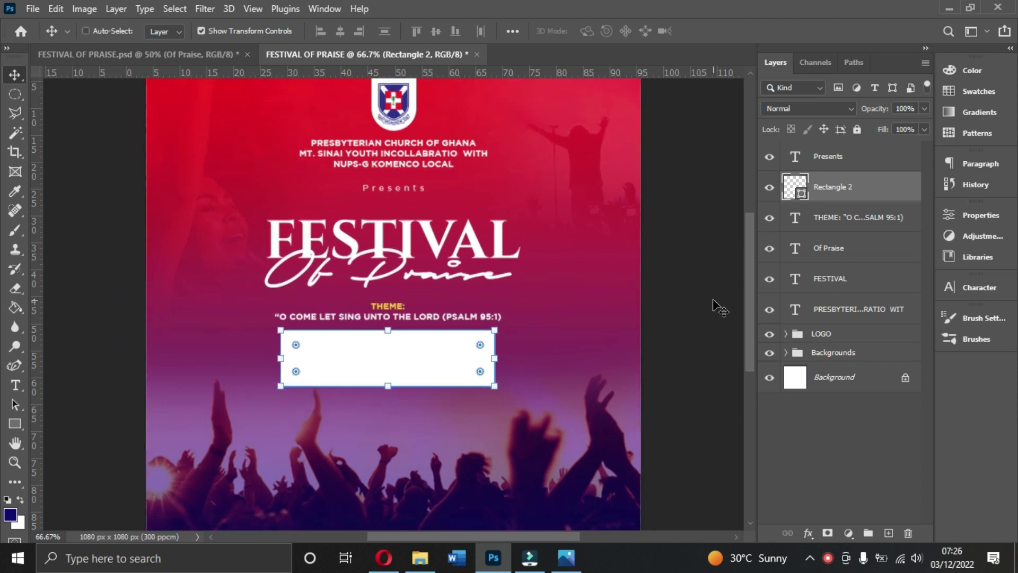
{"action": "left_click_drag", "start_coordinate": [447, 354], "coordinate": [446, 349]}
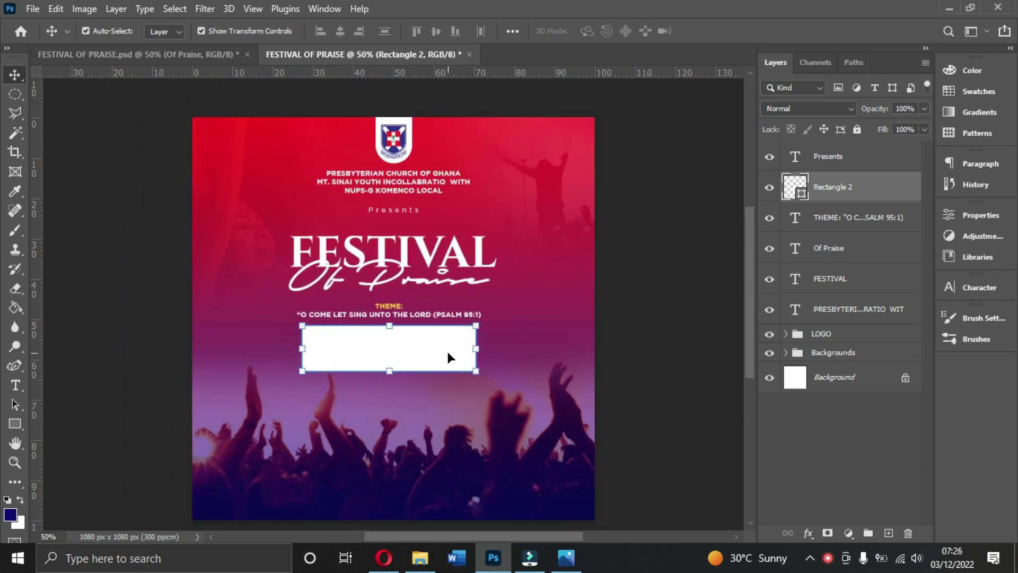
{"action": "left_click", "coordinate": [391, 448]}
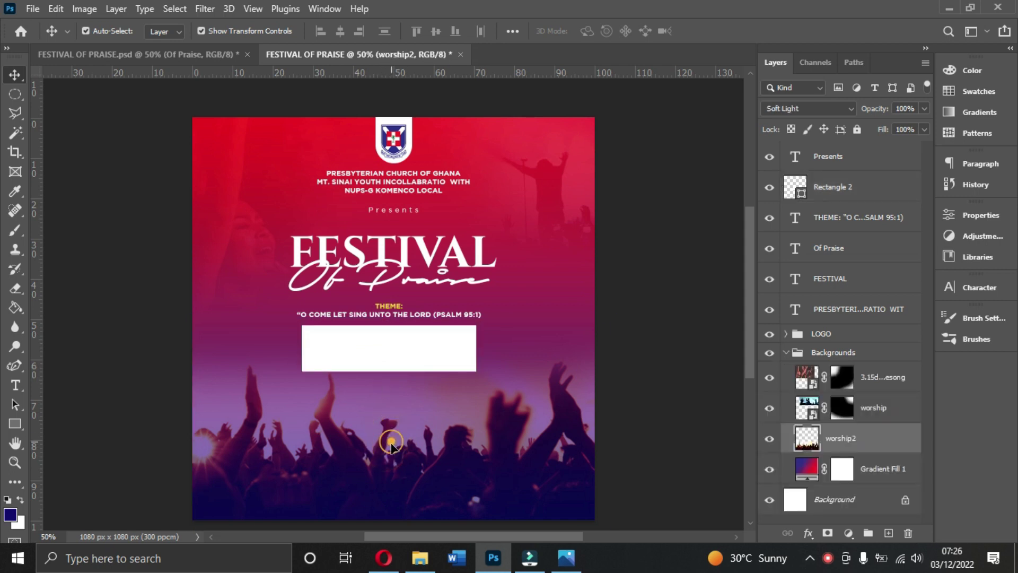
{"action": "left_click", "coordinate": [604, 246]}
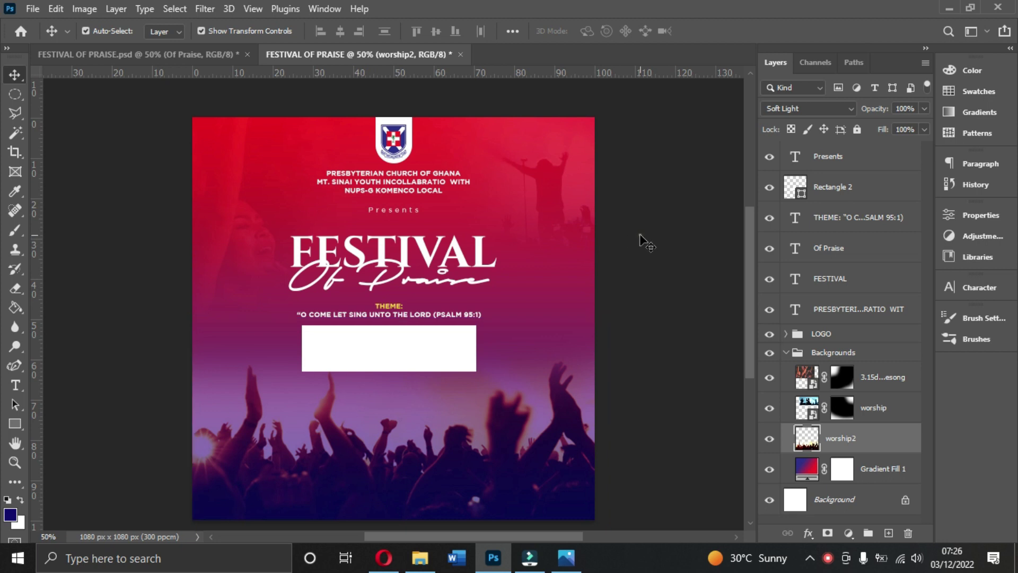
{"action": "left_click", "coordinate": [397, 319]}
{"action": "left_click", "coordinate": [412, 355]}
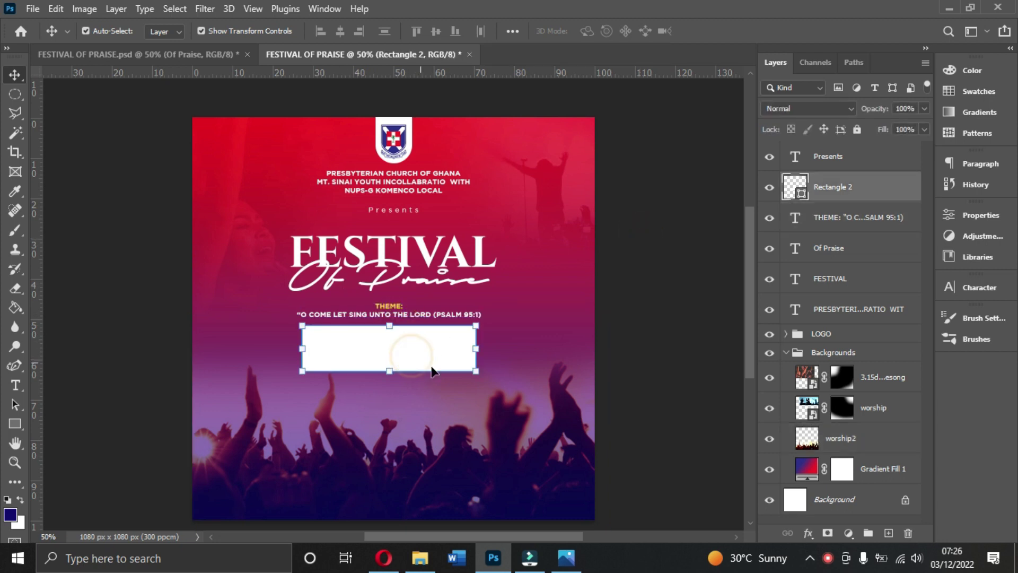
{"action": "left_click", "coordinate": [650, 348]}
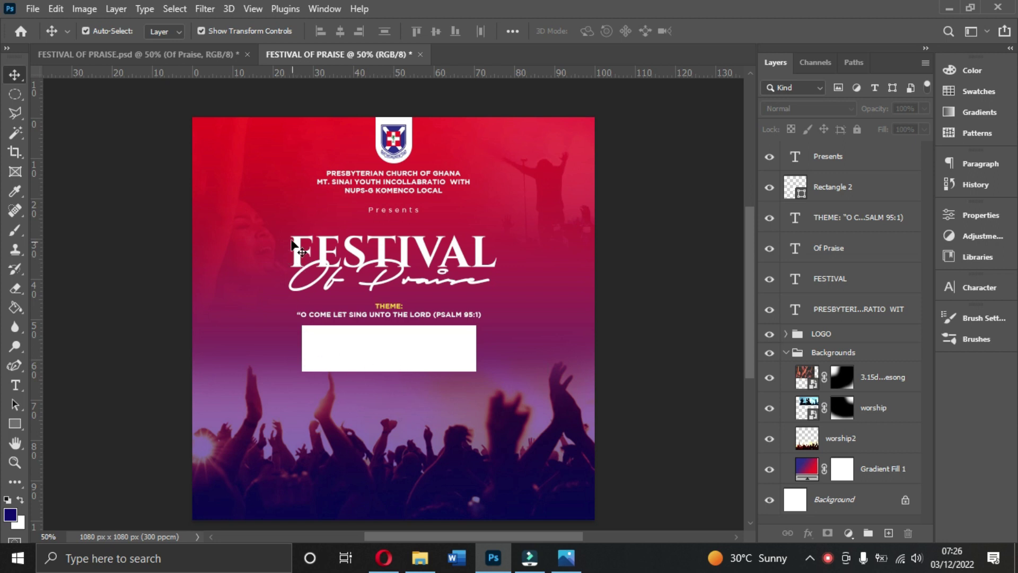
Add two vertical guides aligned with the outer edges of the "FESTIVAL" title
{"action": "left_click_drag", "start_coordinate": [34, 391], "coordinate": [289, 385]}
{"action": "left_click_drag", "start_coordinate": [36, 389], "coordinate": [475, 384]}
{"action": "left_click_drag", "start_coordinate": [438, 262], "coordinate": [446, 249]}
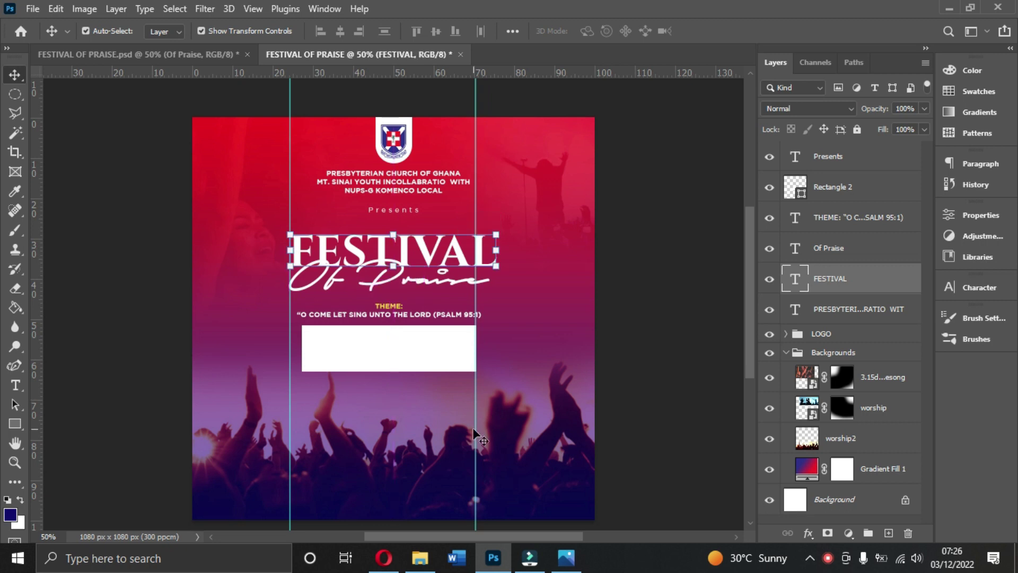
{"action": "left_click_drag", "start_coordinate": [473, 430], "coordinate": [493, 434]}
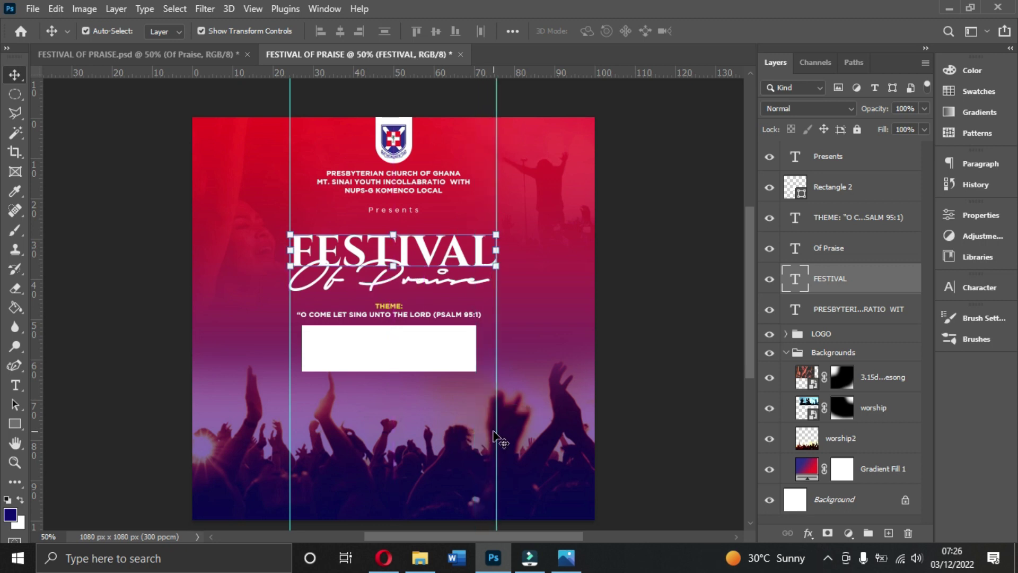
Widen the white rectangle beneath the theme text to 554 px so it spans between the two vertical guides
{"action": "left_click", "coordinate": [406, 360]}
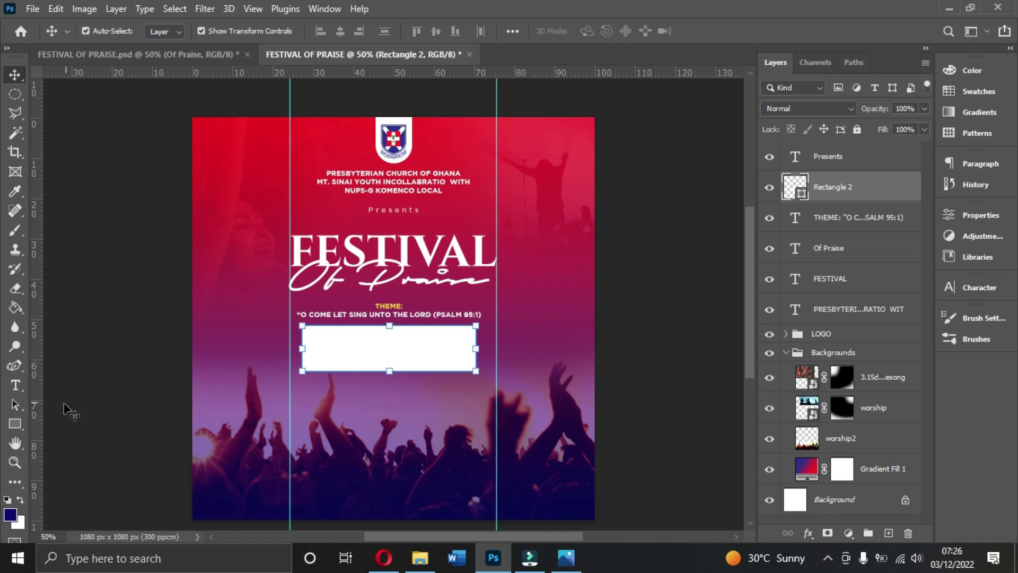
{"action": "left_click", "coordinate": [15, 423]}
{"action": "left_click_drag", "start_coordinate": [304, 349], "coordinate": [289, 349]}
{"action": "left_click_drag", "start_coordinate": [475, 349], "coordinate": [496, 348]}
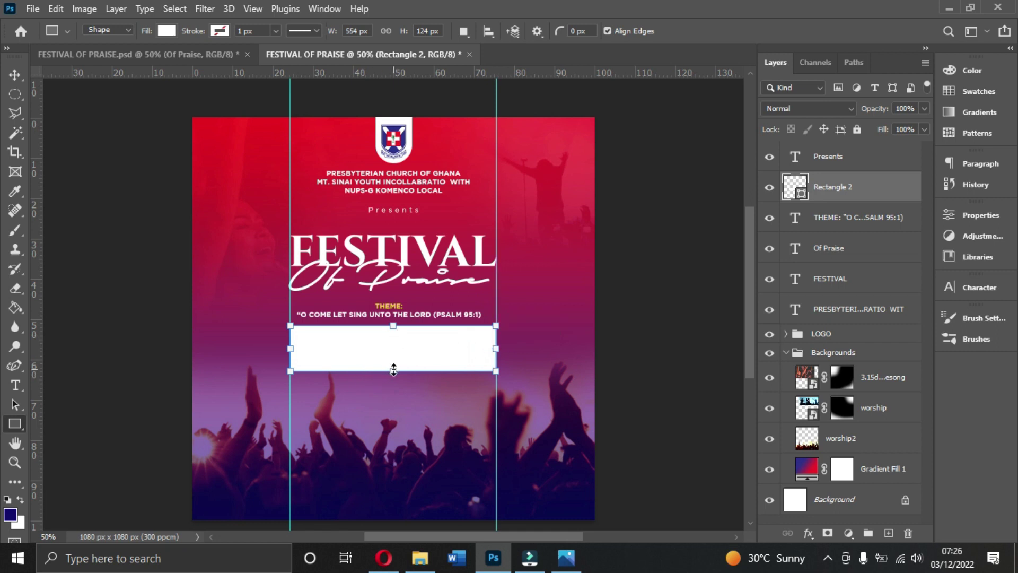
{"action": "left_click", "coordinate": [14, 74]}
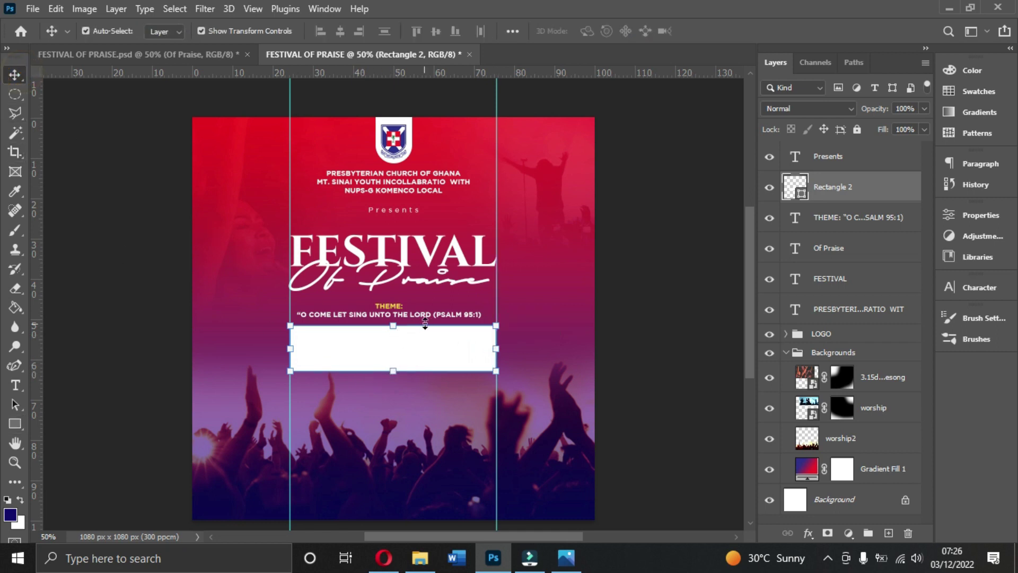
Scale the theme text to about 111% so it spans between the two guides, and commit the transform
{"action": "left_click", "coordinate": [618, 281]}
{"action": "left_click", "coordinate": [390, 316]}
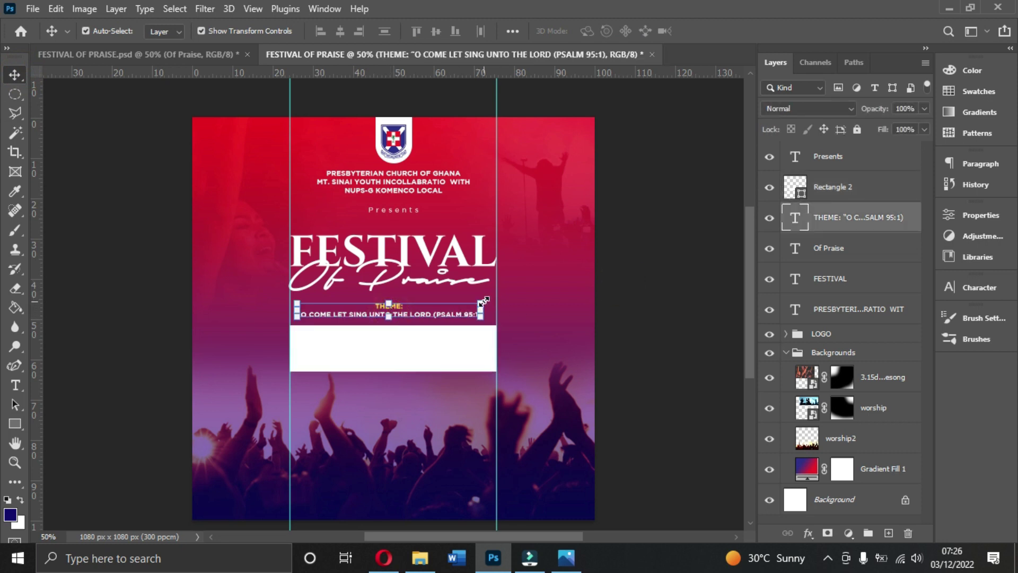
{"action": "left_click_drag", "start_coordinate": [481, 302], "coordinate": [496, 300]}
{"action": "left_click_drag", "start_coordinate": [291, 295], "coordinate": [290, 299]}
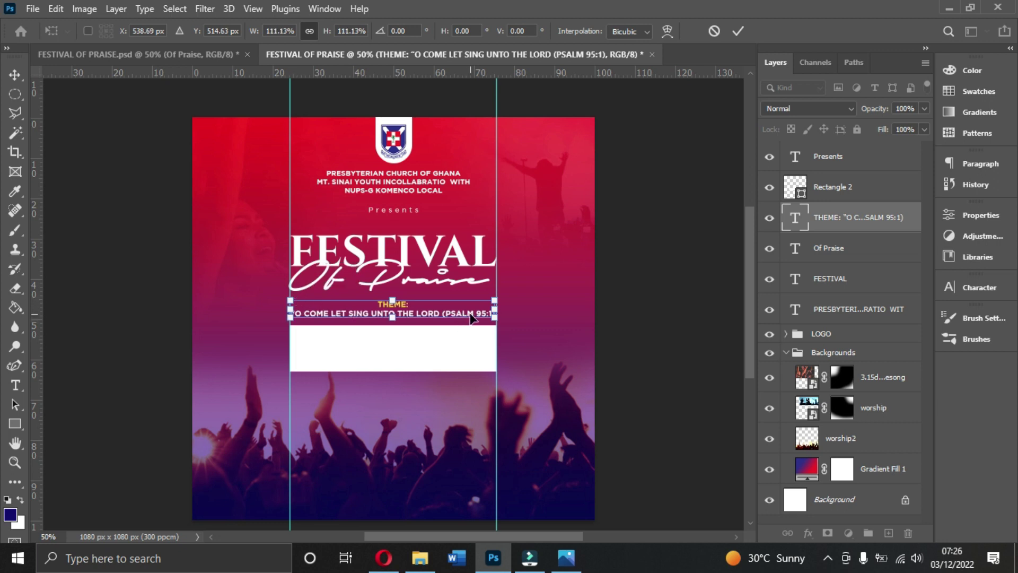
{"action": "key", "text": "Return"}
{"action": "left_click", "coordinate": [671, 288]}
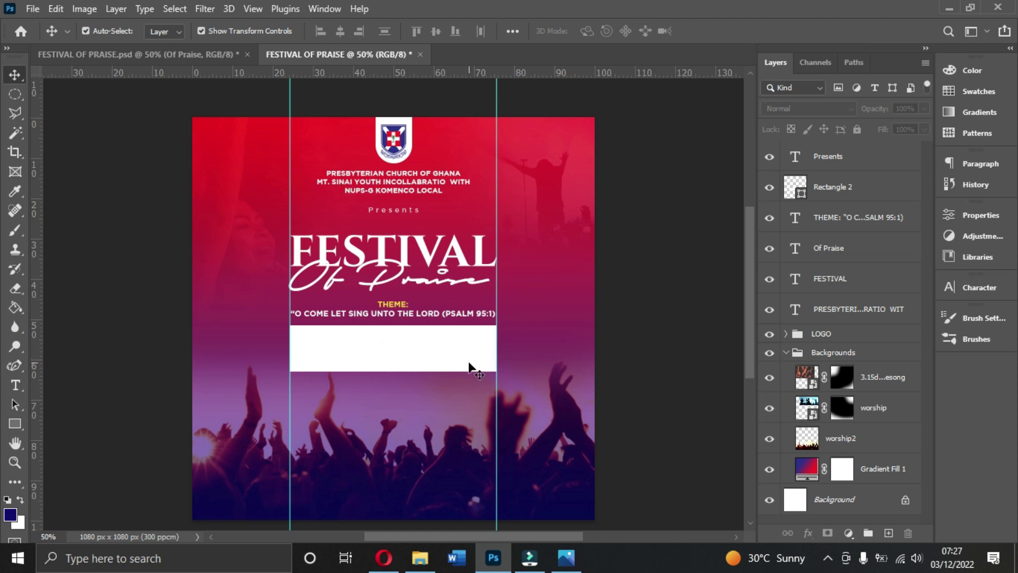
Nudge the white rectangle down about 10 px to leave more space below the theme text
{"action": "left_click", "coordinate": [408, 360]}
{"action": "key", "text": "Down"}
{"action": "key", "text": "Down"}
{"action": "key", "text": "Down"}
{"action": "key", "text": "Down"}
{"action": "key", "text": "Down"}
{"action": "key", "text": "Down"}
{"action": "key", "text": "Down"}
{"action": "key", "text": "Down"}
{"action": "key", "text": "Down"}
{"action": "key", "text": "Down"}
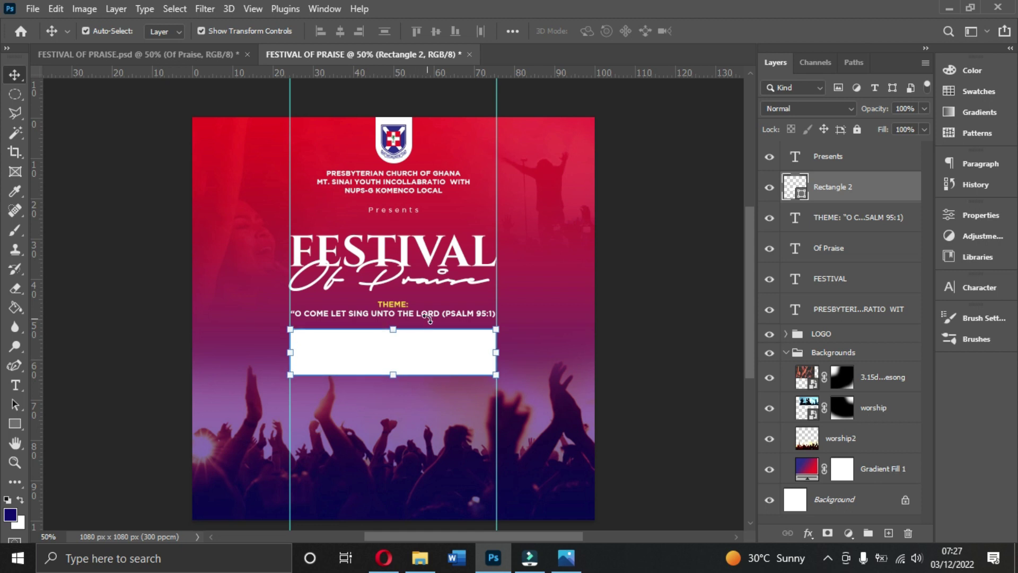
Nudge the theme text down about 6 px, closer to the white rectangle
{"action": "left_click", "coordinate": [439, 313]}
{"action": "key", "text": "Down"}
{"action": "key", "text": "Down"}
{"action": "key", "text": "Down"}
{"action": "key", "text": "Down"}
{"action": "key", "text": "Down"}
{"action": "key", "text": "Down"}
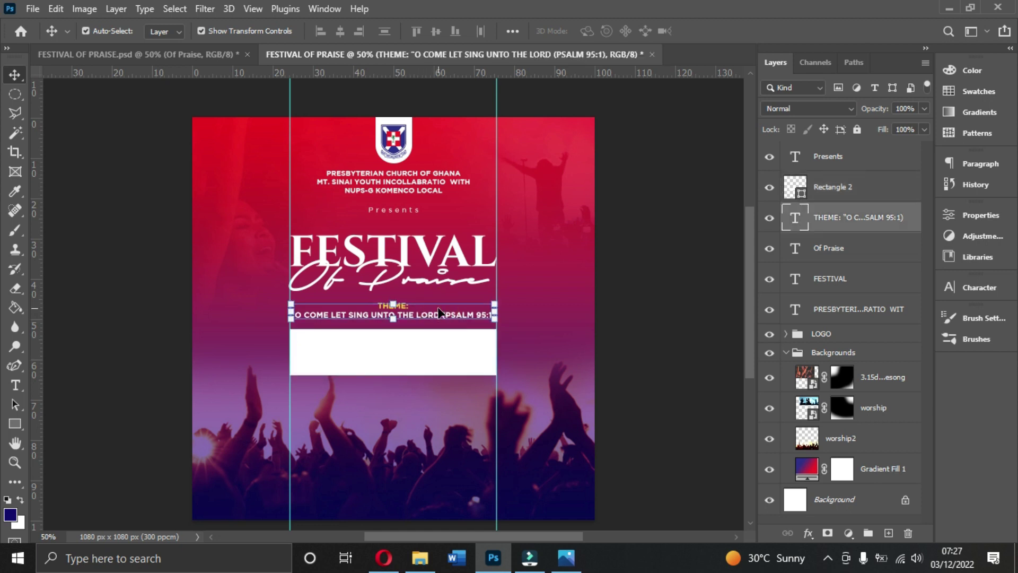
{"action": "left_click", "coordinate": [635, 322]}
Nudge the "Of Praise" text down about 2 px
{"action": "left_click", "coordinate": [389, 274]}
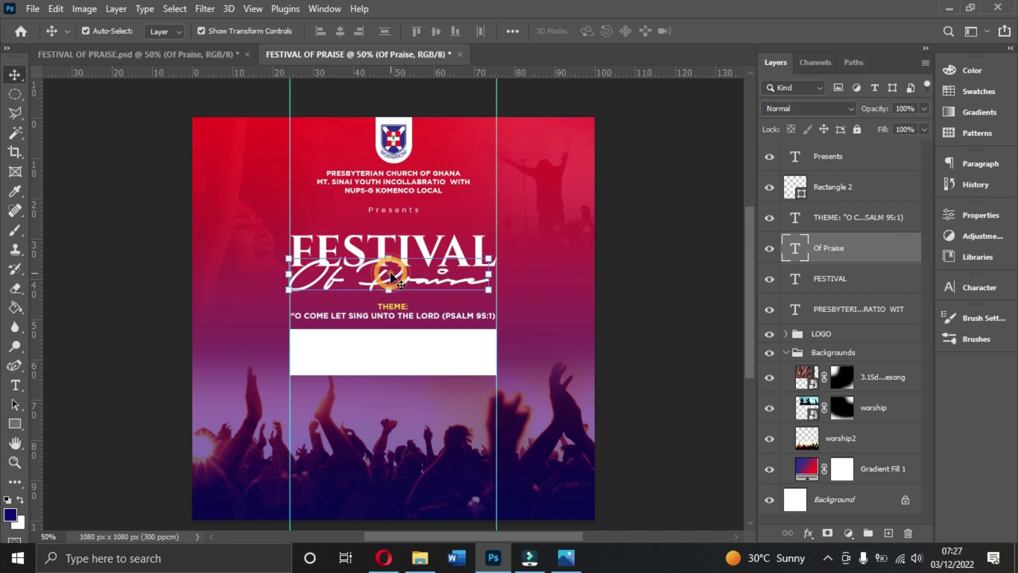
{"action": "key", "text": "Down"}
{"action": "key", "text": "Down"}
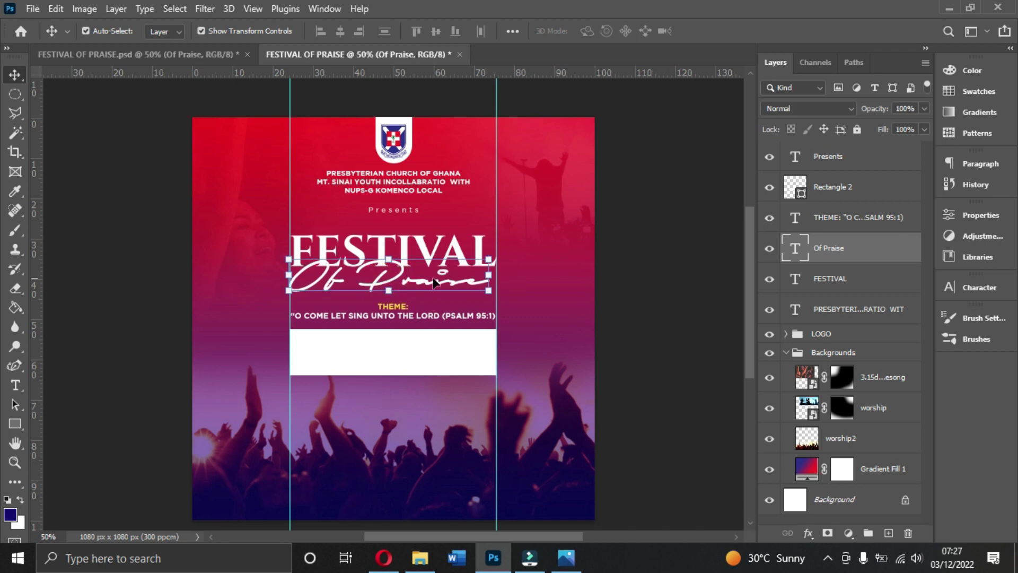
{"action": "left_click", "coordinate": [673, 244]}
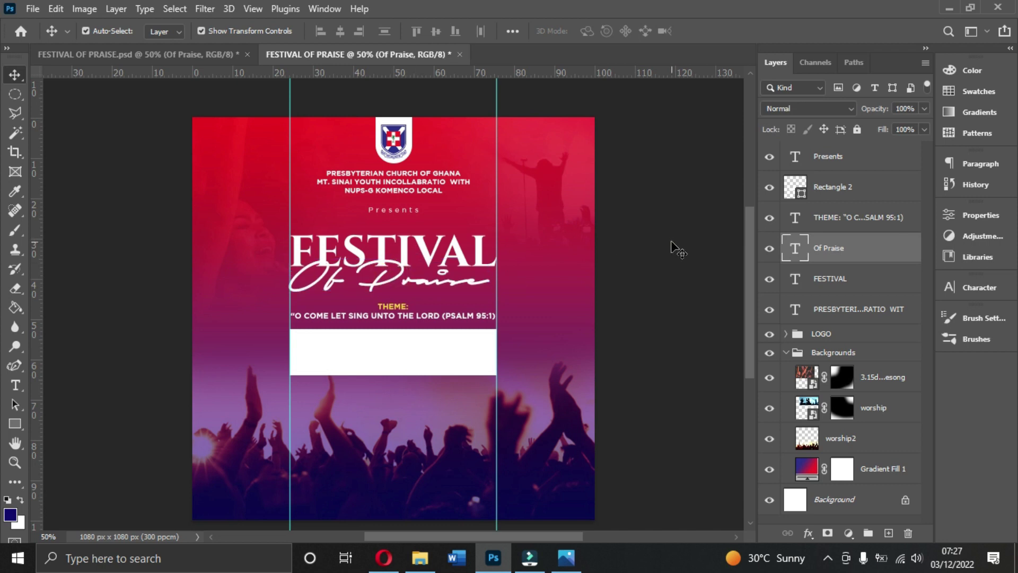
Place the gold foil image a1882f81c431a30b189678d38e62d0d1 from the ASAP folder on the D: drive above the white rectangle's layer
{"action": "left_click", "coordinate": [421, 351]}
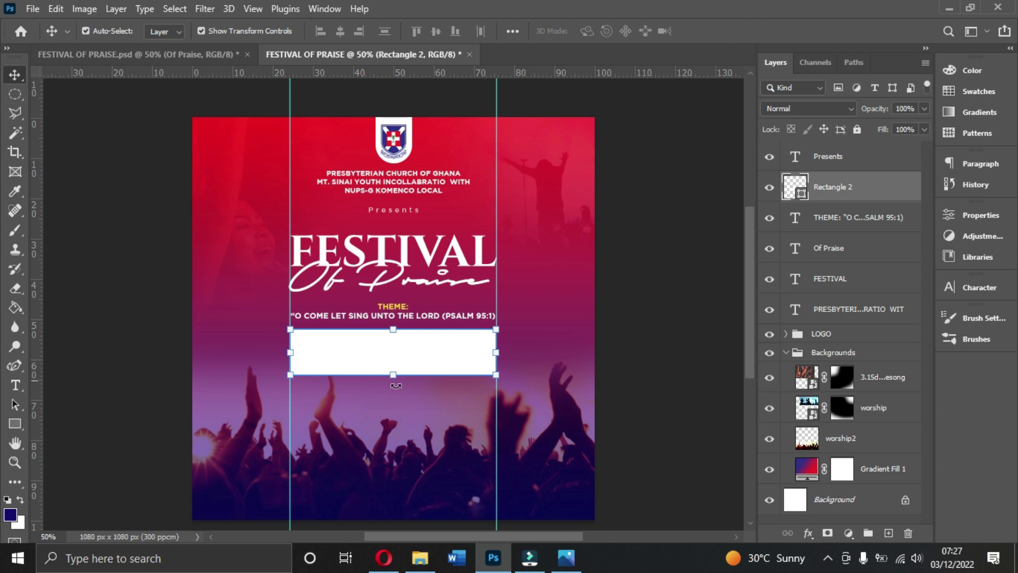
{"action": "left_click", "coordinate": [420, 556]}
{"action": "left_click", "coordinate": [71, 176]}
{"action": "left_click", "coordinate": [55, 191]}
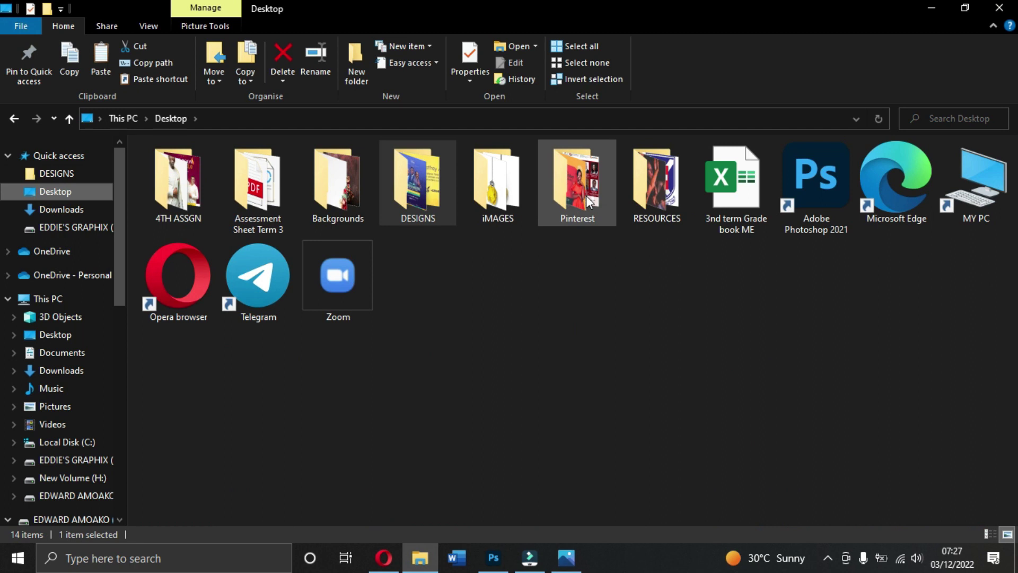
{"action": "double_click", "coordinate": [655, 202]}
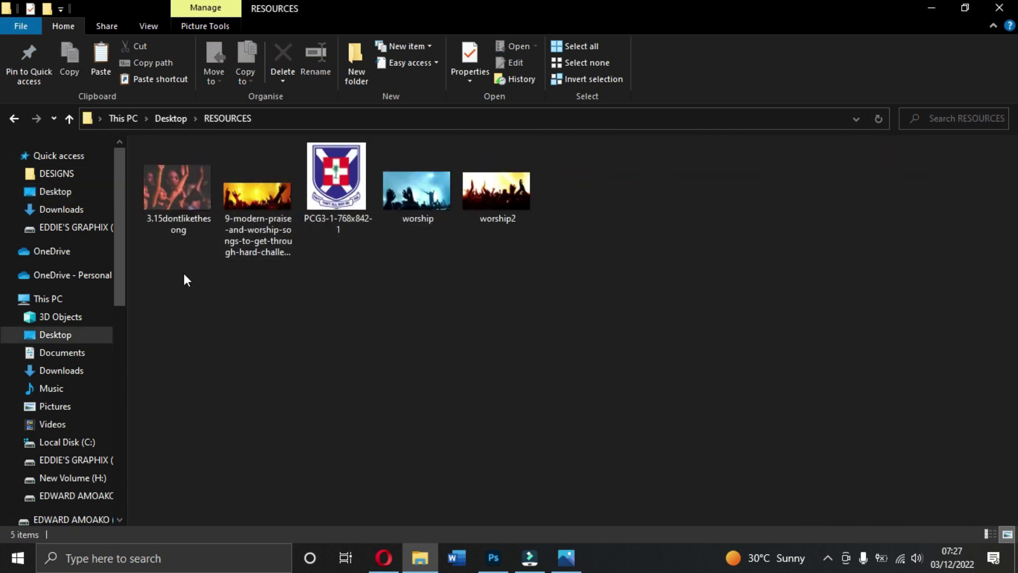
{"action": "left_click", "coordinate": [75, 228]}
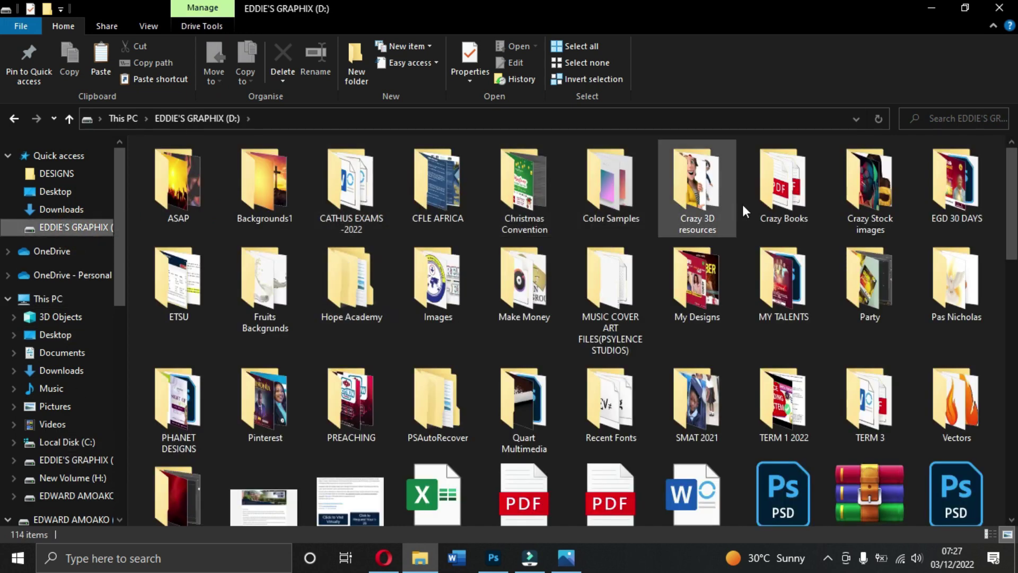
{"action": "double_click", "coordinate": [188, 187]}
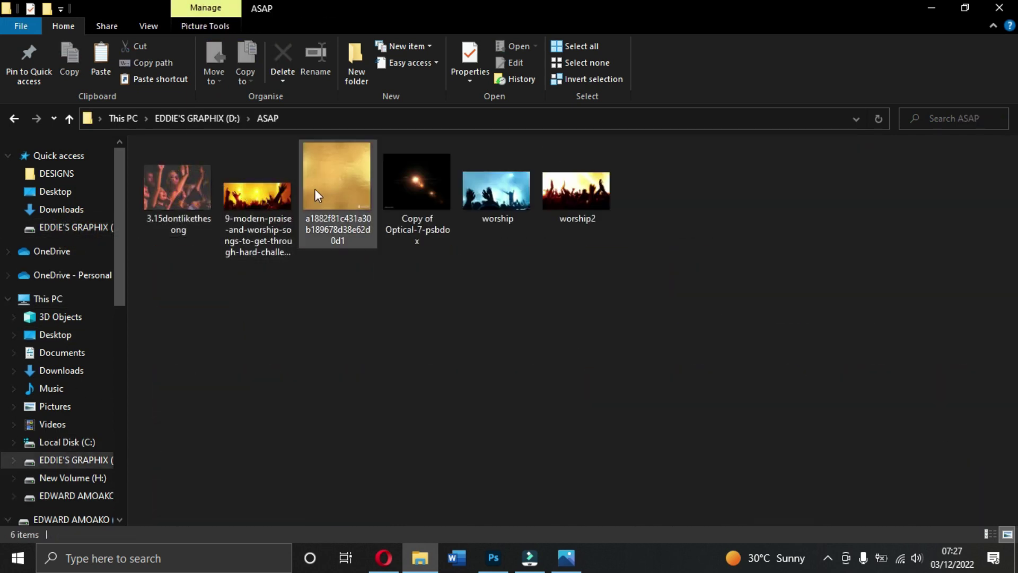
{"action": "left_click_drag", "start_coordinate": [337, 246], "coordinate": [413, 373]}
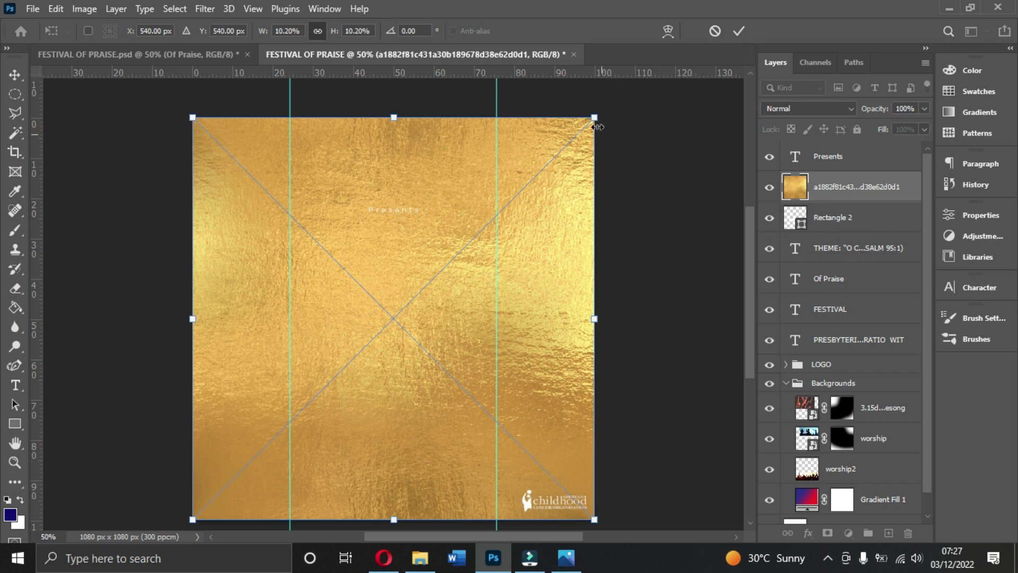
Scale the gold foil image to the width between the guides, position it over the title and rectangle, and commit the placement
{"action": "left_click_drag", "start_coordinate": [594, 116], "coordinate": [519, 220]}
{"action": "left_click_drag", "start_coordinate": [450, 276], "coordinate": [449, 285]}
{"action": "key", "text": "Return"}
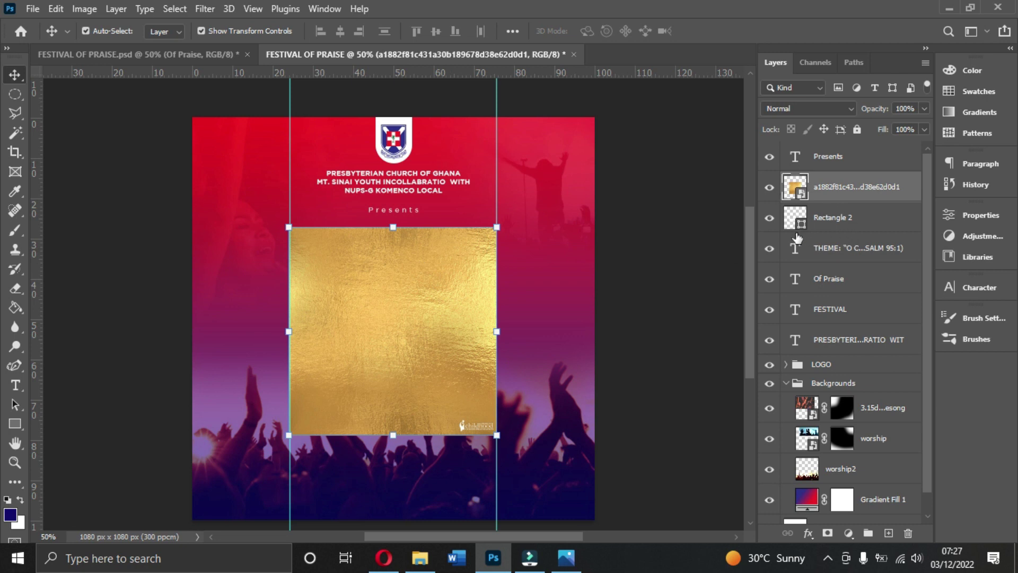
Clip the gold foil image to the rectangle beneath the theme text with a clipping mask
{"action": "right_click", "coordinate": [845, 192]}
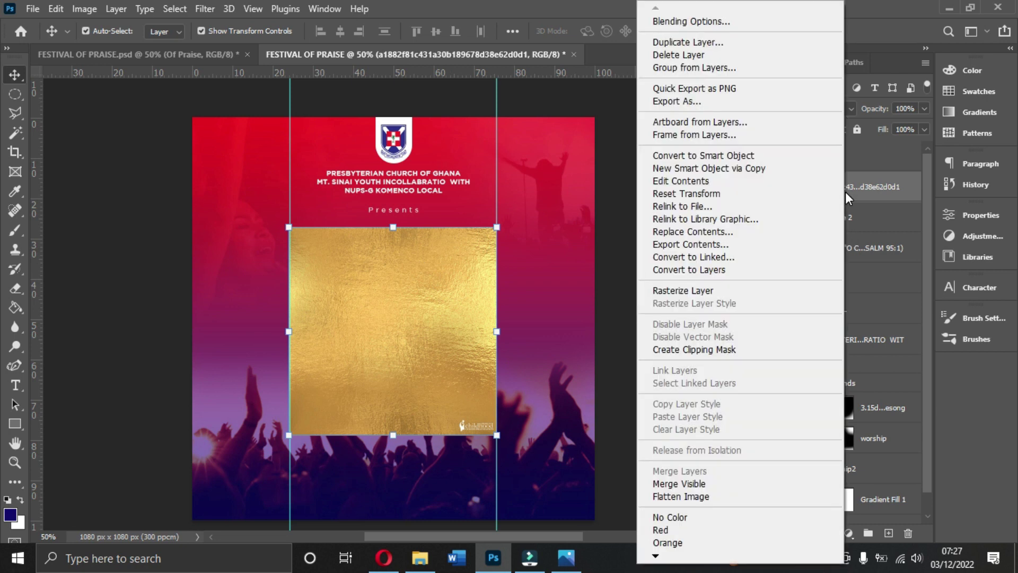
{"action": "left_click", "coordinate": [860, 186]}
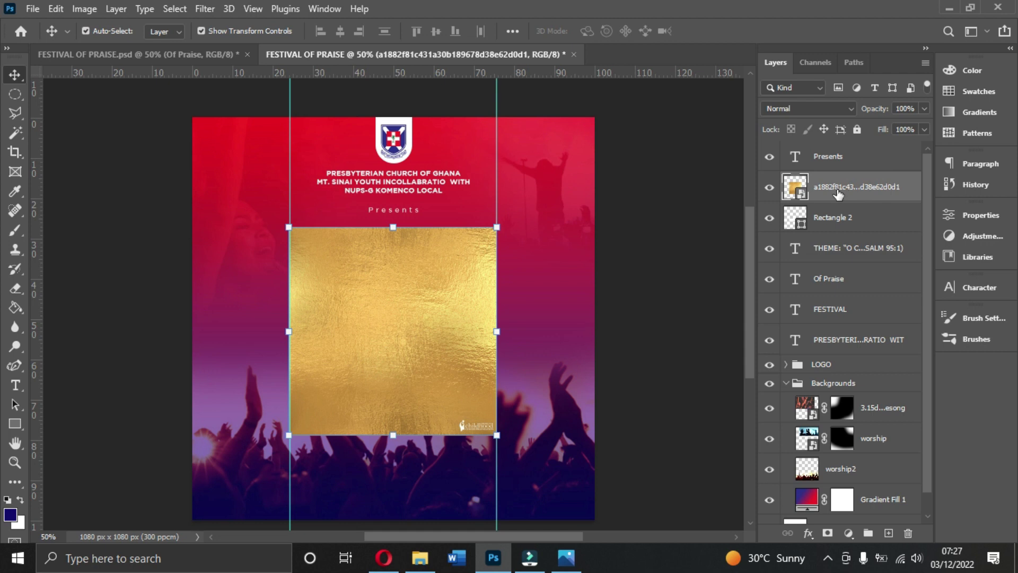
{"action": "right_click", "coordinate": [846, 187]}
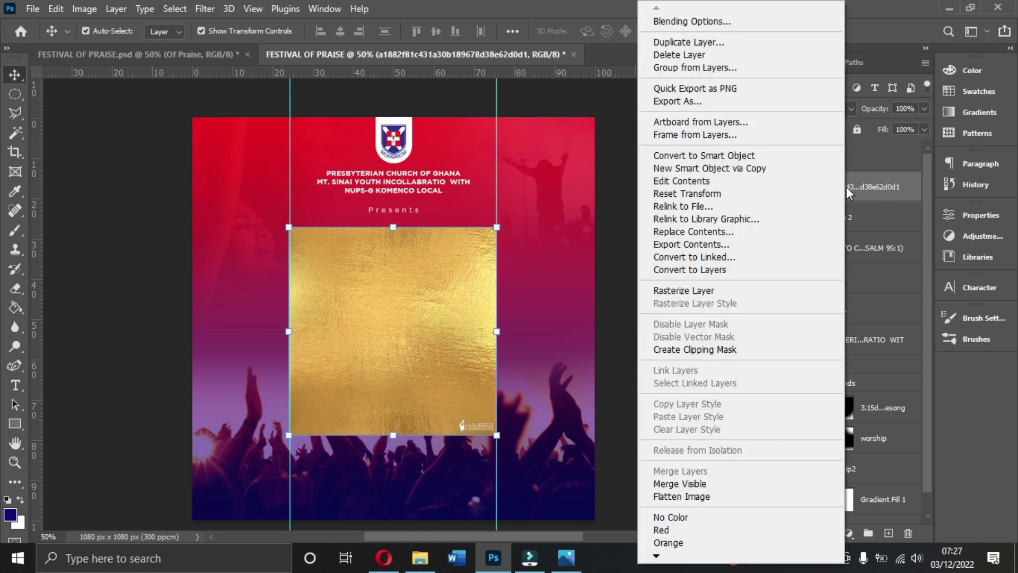
{"action": "left_click", "coordinate": [691, 353]}
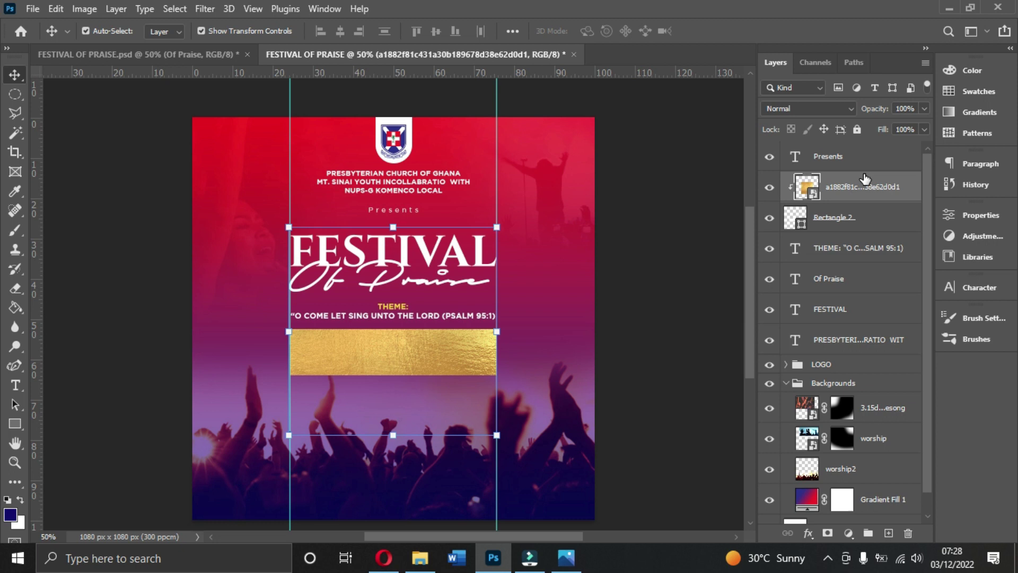
Duplicate the gold foil layer, move the copy up over the title, and reorder it directly above the "Of Praise" layer
{"action": "key", "text": "ctrl+j"}
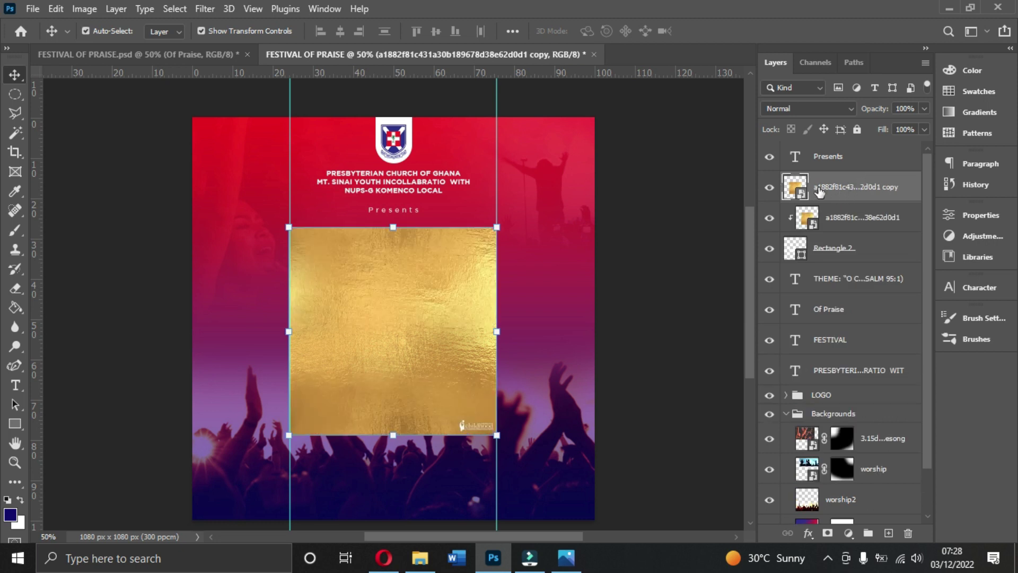
{"action": "left_click_drag", "start_coordinate": [440, 259], "coordinate": [473, 270]}
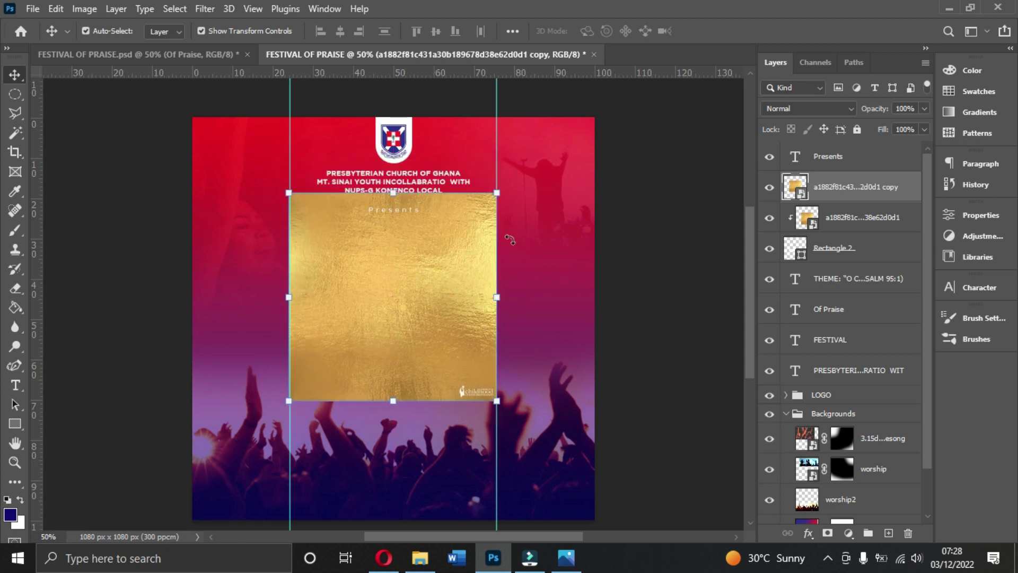
{"action": "left_click", "coordinate": [832, 312]}
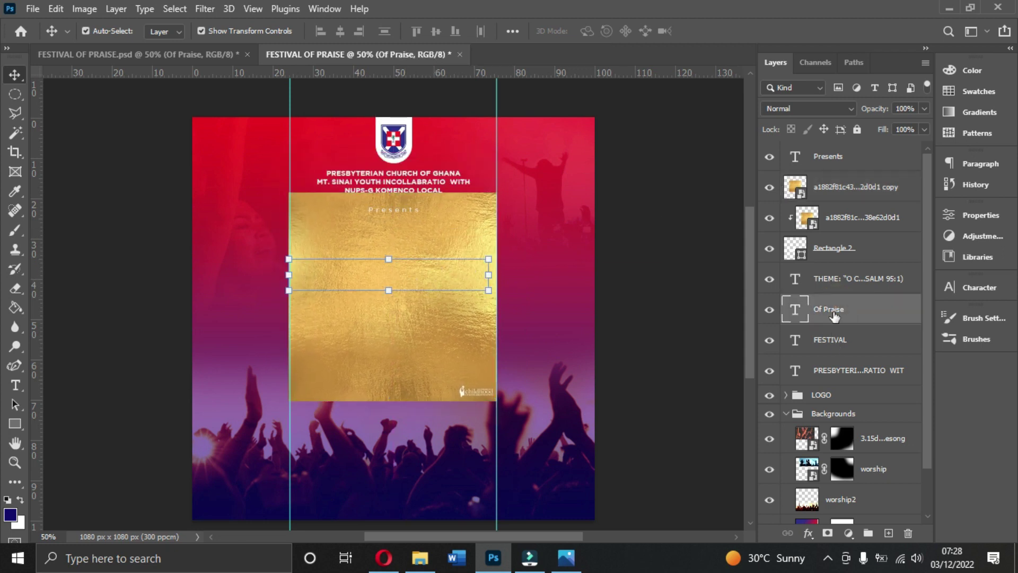
{"action": "left_click", "coordinate": [840, 185]}
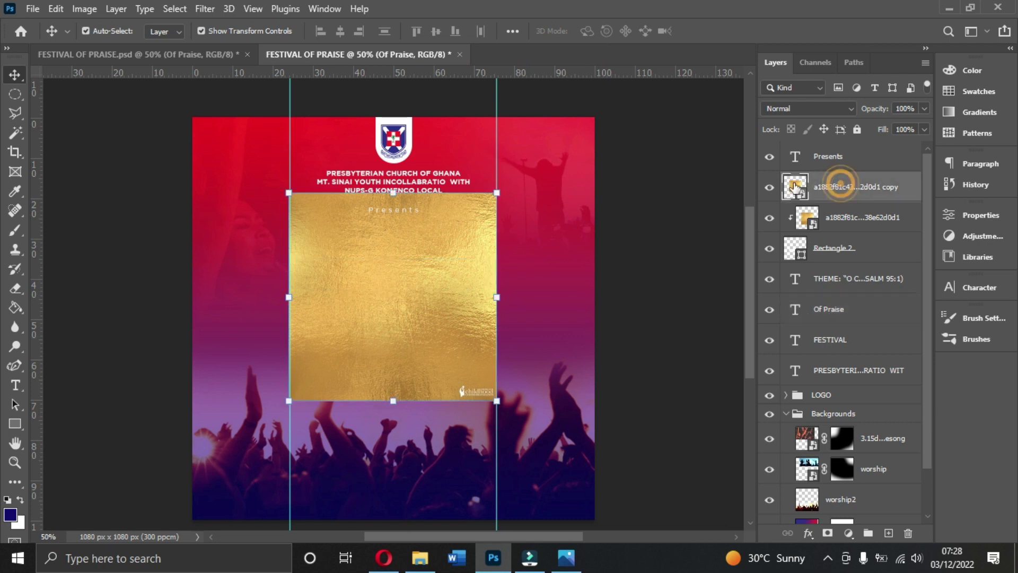
{"action": "left_click_drag", "start_coordinate": [863, 194], "coordinate": [843, 299]}
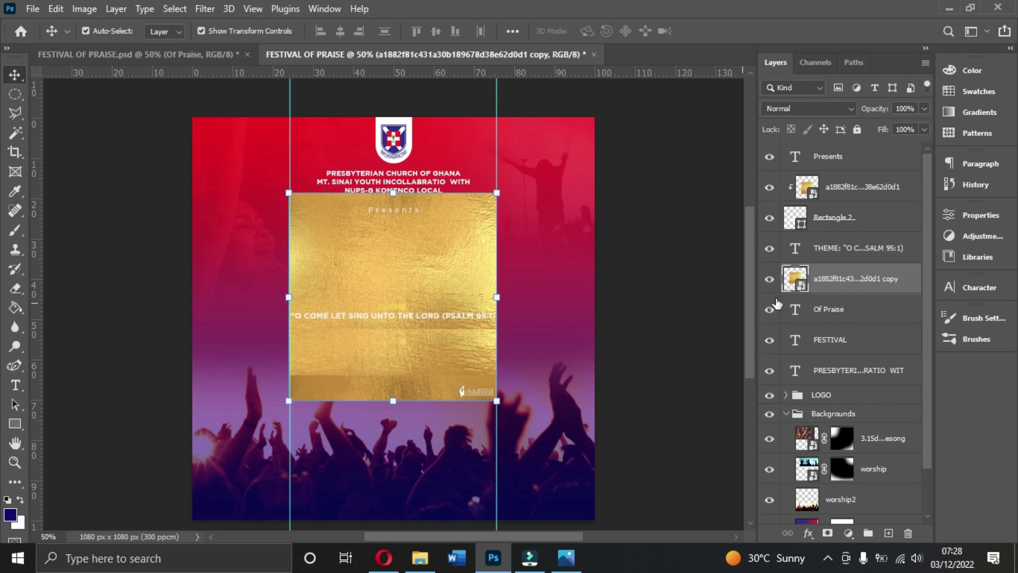
Clip the gold foil copy to the "Of Praise" text layer with a clipping mask
{"action": "right_click", "coordinate": [836, 288]}
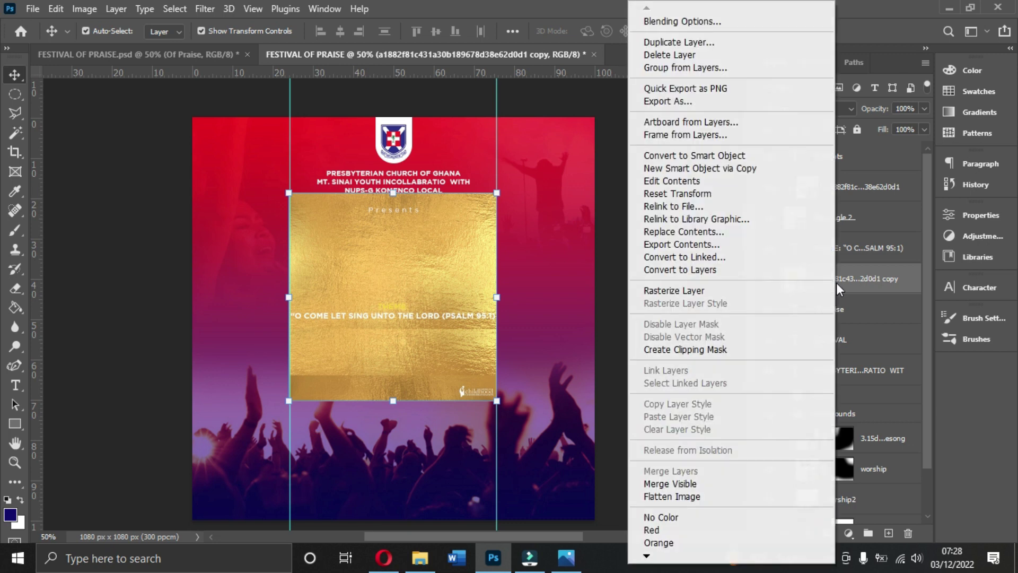
{"action": "left_click", "coordinate": [688, 349]}
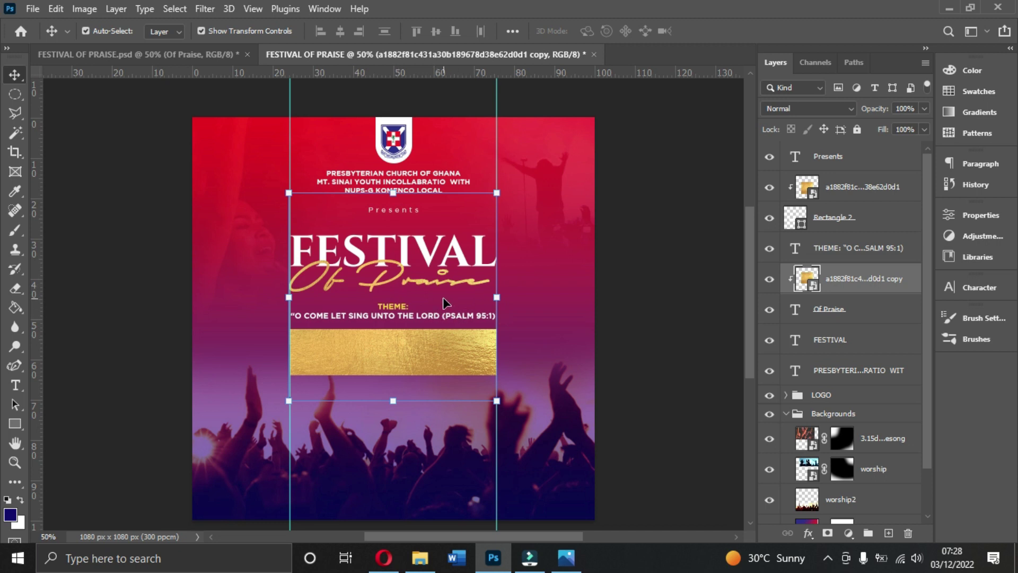
{"action": "left_click", "coordinate": [414, 362]}
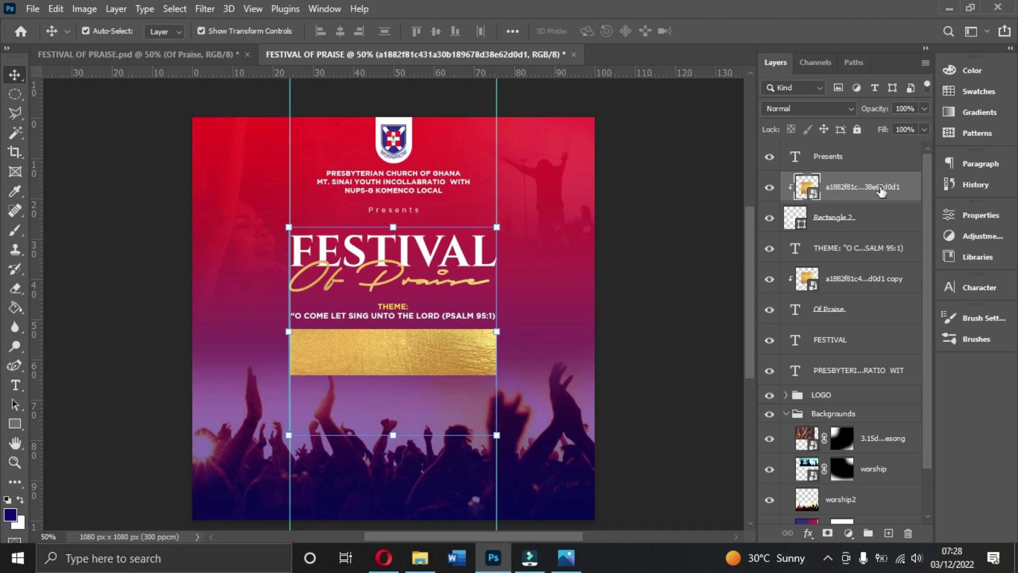
{"action": "left_click", "coordinate": [205, 9]}
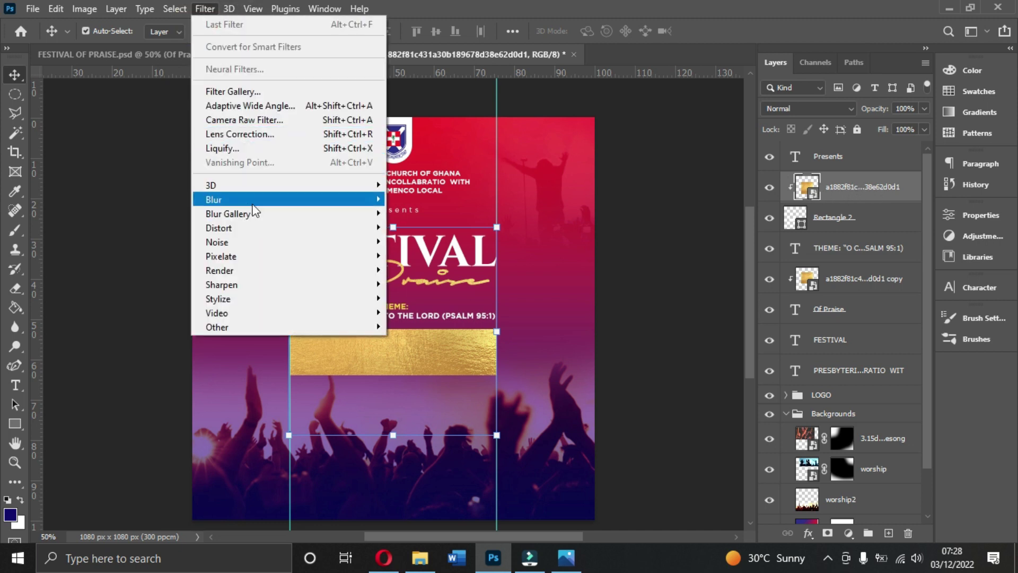
{"action": "mouse_move", "coordinate": [252, 199]}
{"action": "left_click", "coordinate": [424, 255]}
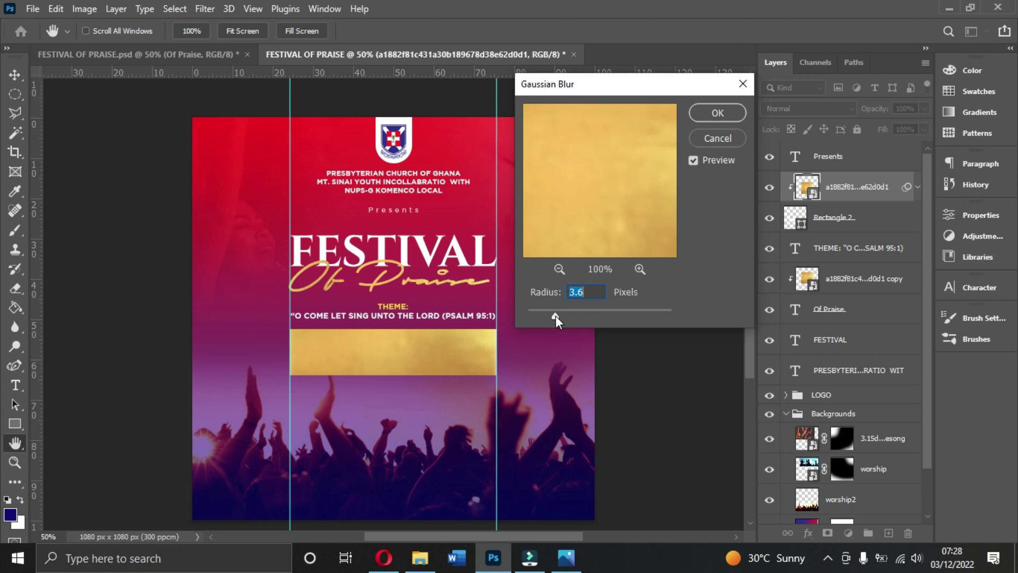
{"action": "left_click_drag", "start_coordinate": [555, 316], "coordinate": [517, 316]}
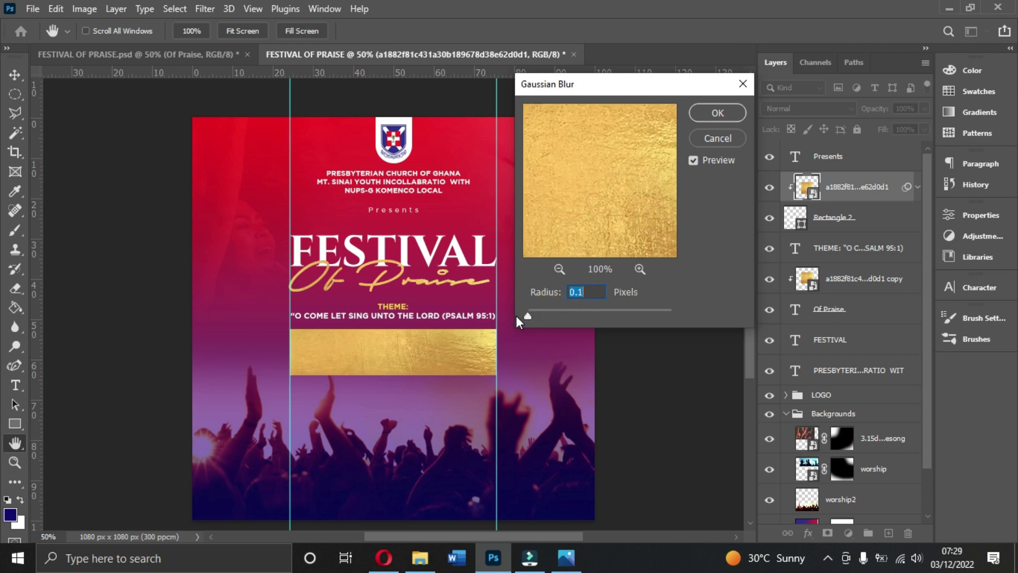
{"action": "left_click", "coordinate": [733, 140]}
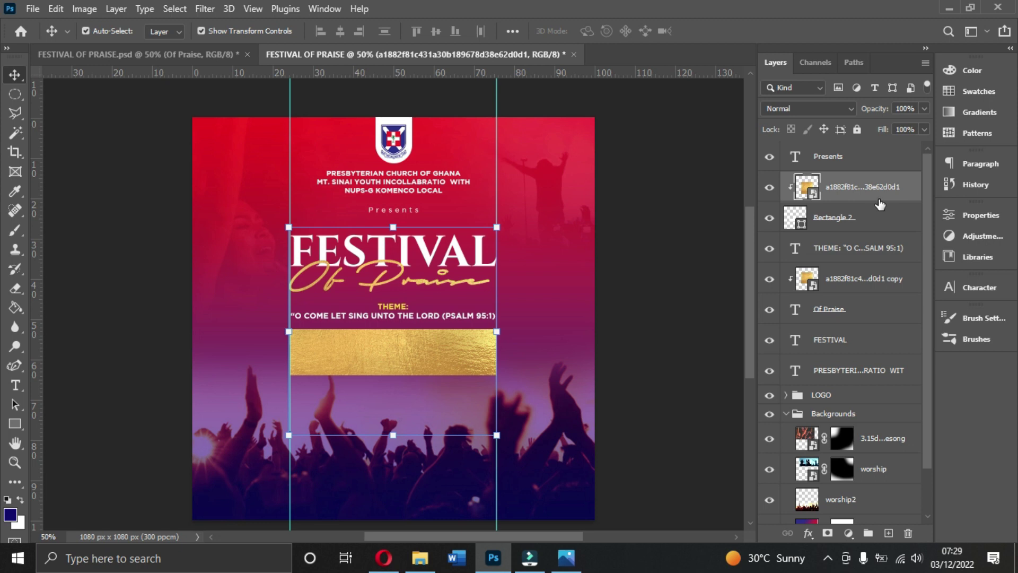
{"action": "key", "text": "ctrl+u"}
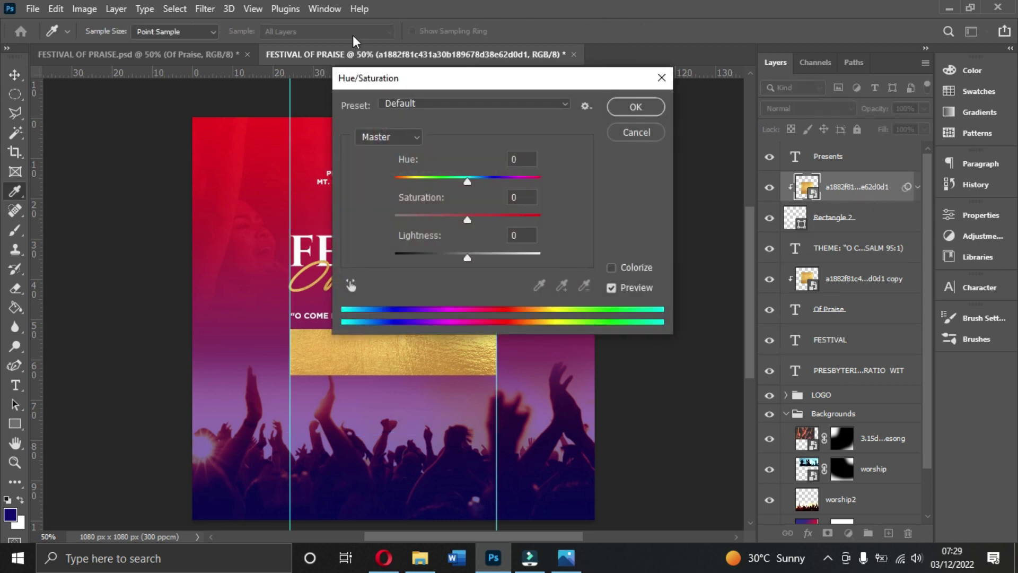
{"action": "left_click_drag", "start_coordinate": [488, 80], "coordinate": [744, 96]}
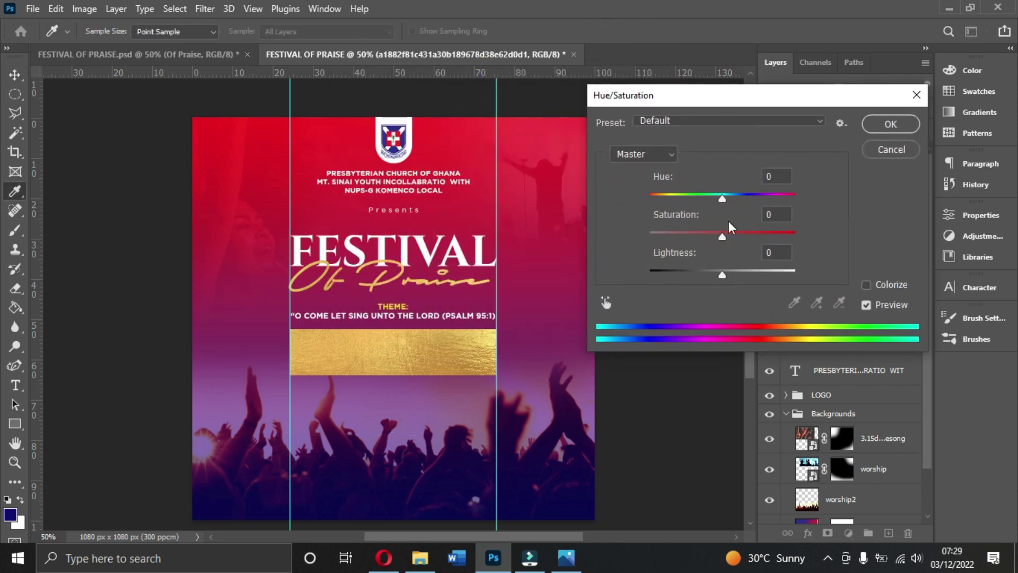
{"action": "mouse_move", "coordinate": [722, 199]}
{"action": "left_mouse_down"}
{"action": "mouse_move", "coordinate": [697, 201]}
{"action": "mouse_move", "coordinate": [765, 202]}
{"action": "mouse_move", "coordinate": [714, 213]}
{"action": "mouse_move", "coordinate": [732, 207]}
{"action": "mouse_move", "coordinate": [716, 199]}
{"action": "left_mouse_up"}
{"action": "left_click", "coordinate": [883, 148]}
{"action": "left_click", "coordinate": [632, 249]}
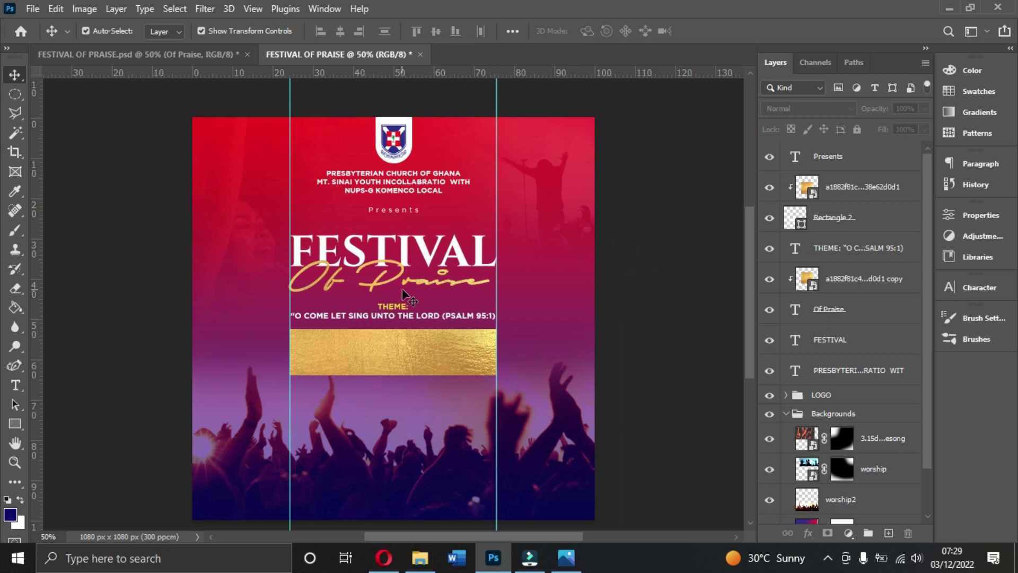
{"action": "left_click", "coordinate": [412, 317]}
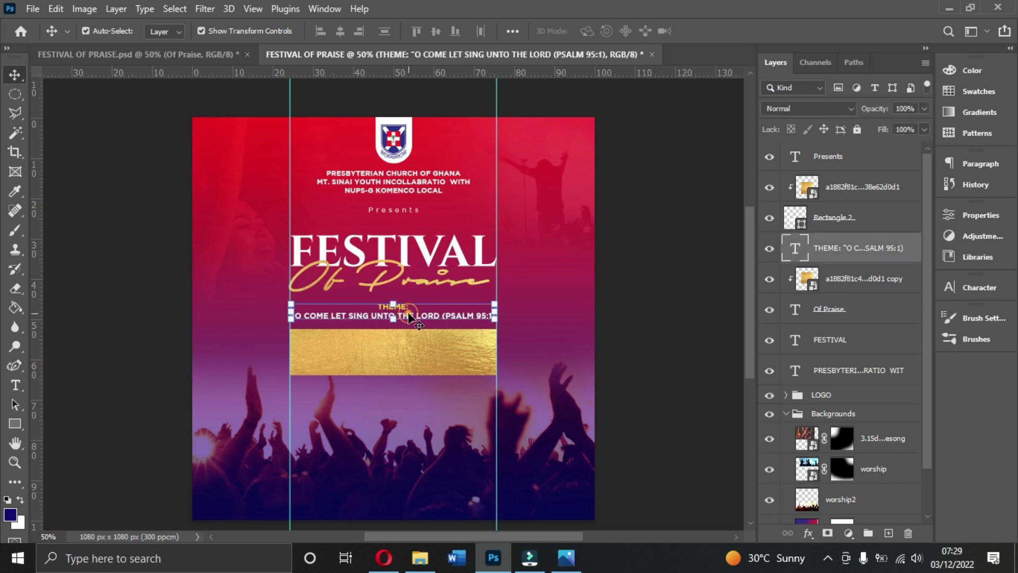
{"action": "left_click", "coordinate": [648, 350]}
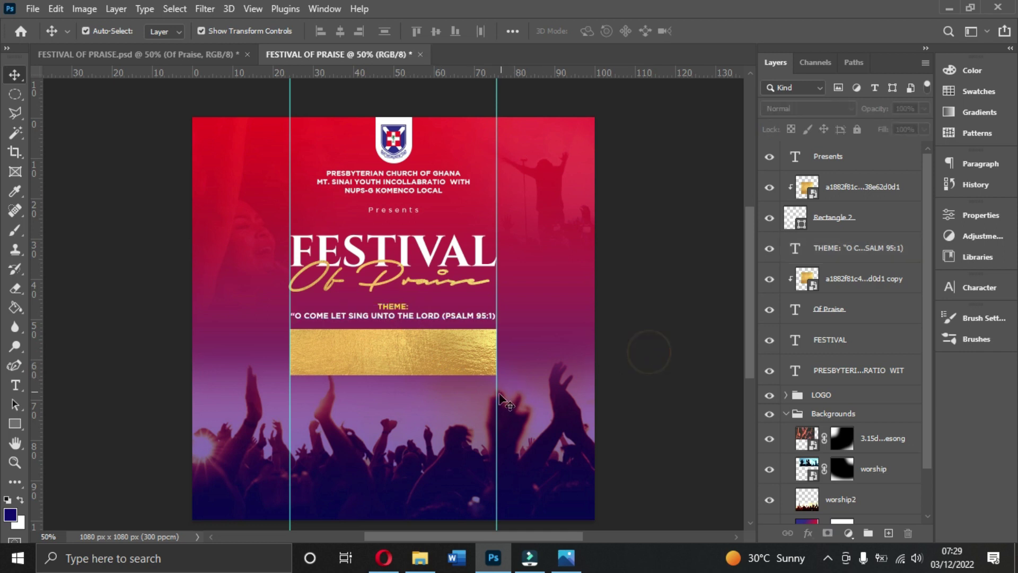
{"action": "left_click", "coordinate": [381, 353]}
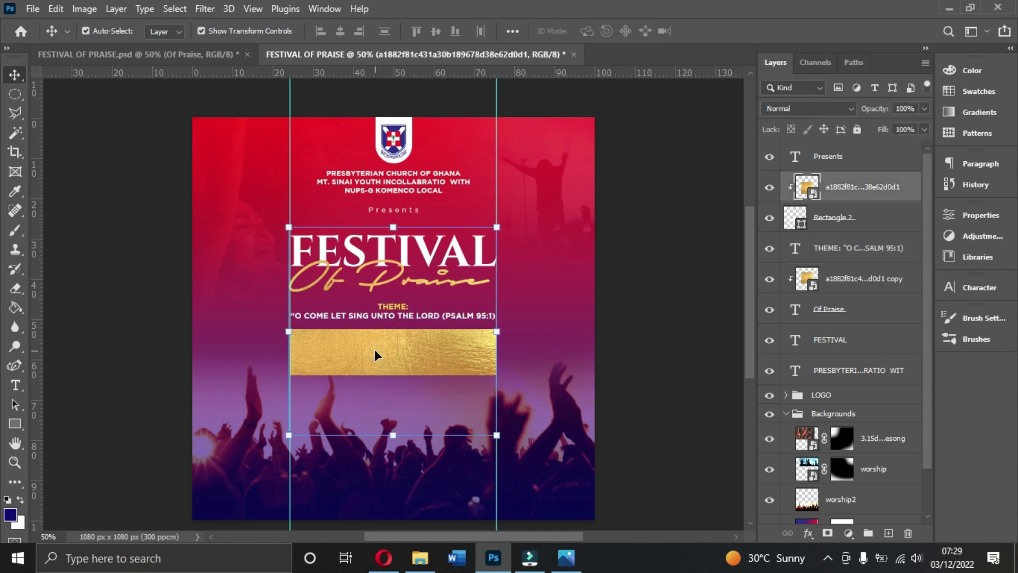
{"action": "left_click", "coordinate": [852, 158]}
Duplicate the church name heading, move the copy onto the gold rectangle, and reorder it directly above the rectangle's gold foil layer
{"action": "left_click", "coordinate": [428, 171]}
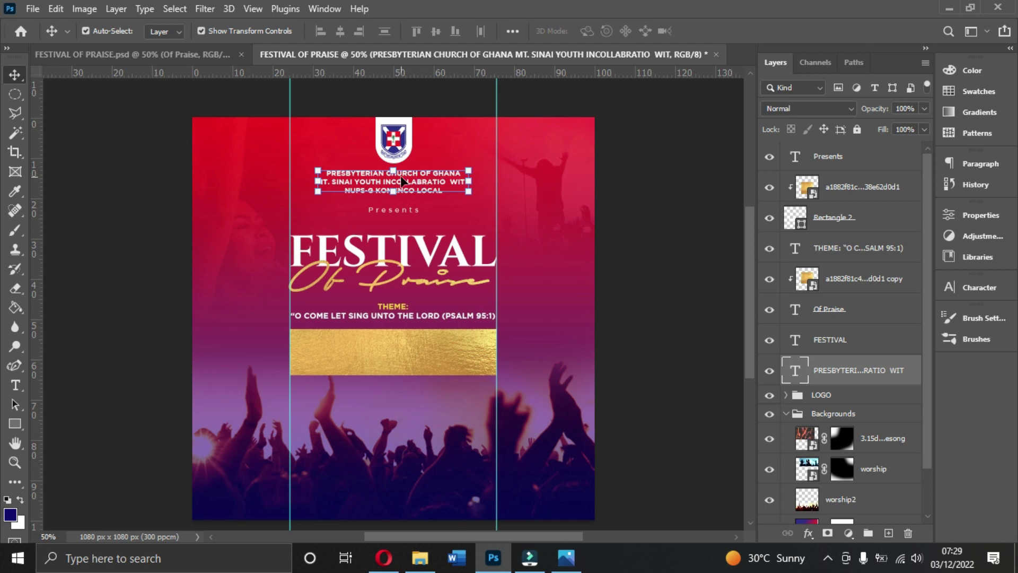
{"action": "key", "text": "ctrl+j"}
{"action": "left_click_drag", "start_coordinate": [402, 180], "coordinate": [401, 359]}
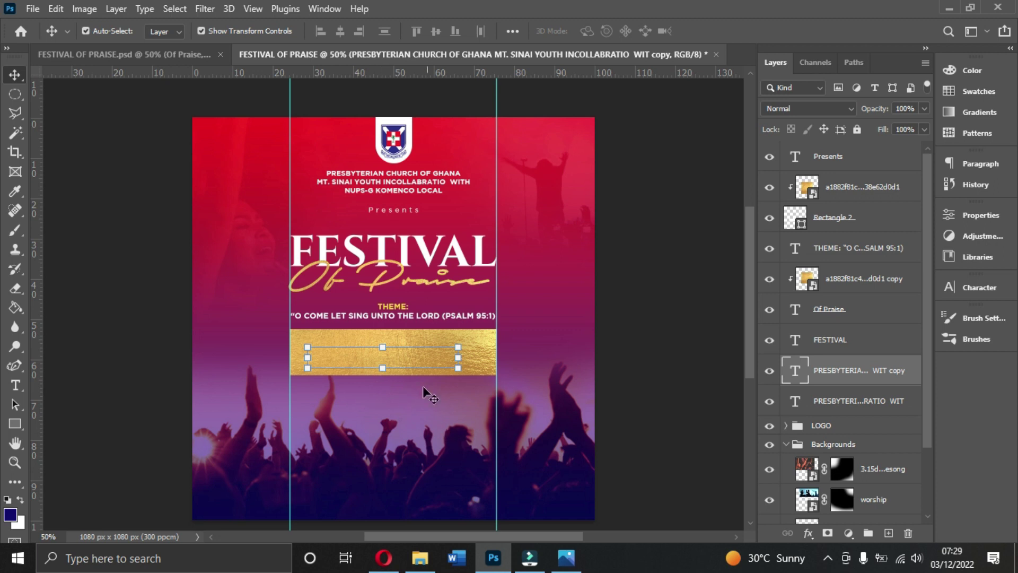
{"action": "left_click_drag", "start_coordinate": [833, 372], "coordinate": [816, 271]}
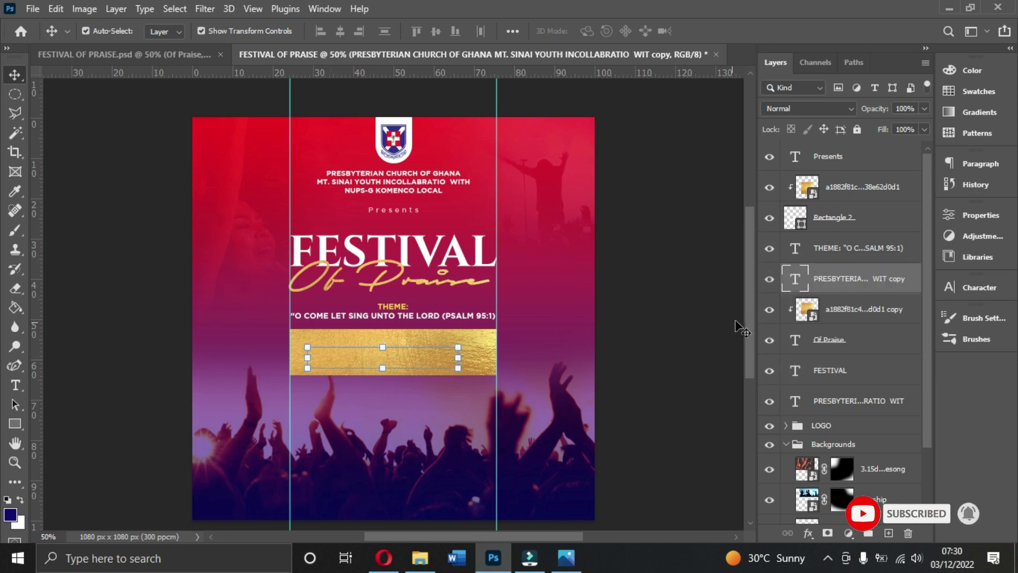
{"action": "left_click_drag", "start_coordinate": [841, 280], "coordinate": [847, 168]}
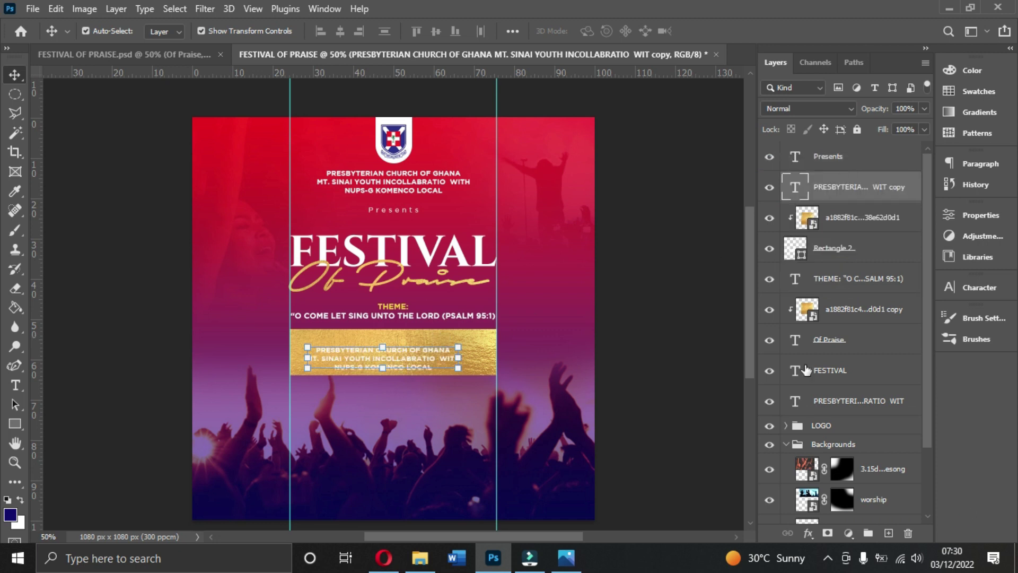
Set the copied heading's text color to black (000000) and nudge it slightly up within the gold rectangle
{"action": "left_click", "coordinate": [976, 291]}
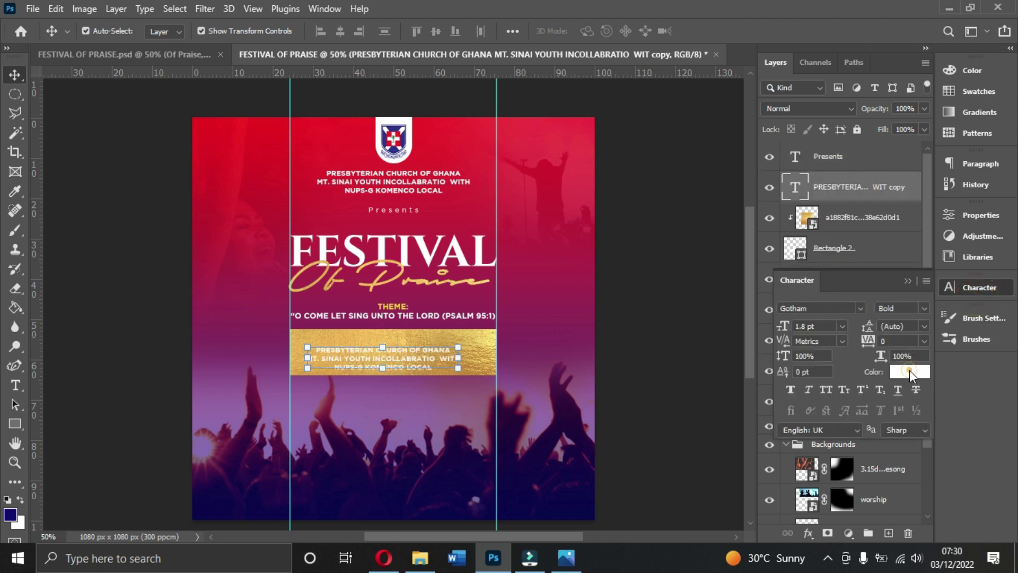
{"action": "left_click", "coordinate": [909, 370]}
{"action": "left_click_drag", "start_coordinate": [734, 279], "coordinate": [811, 337]}
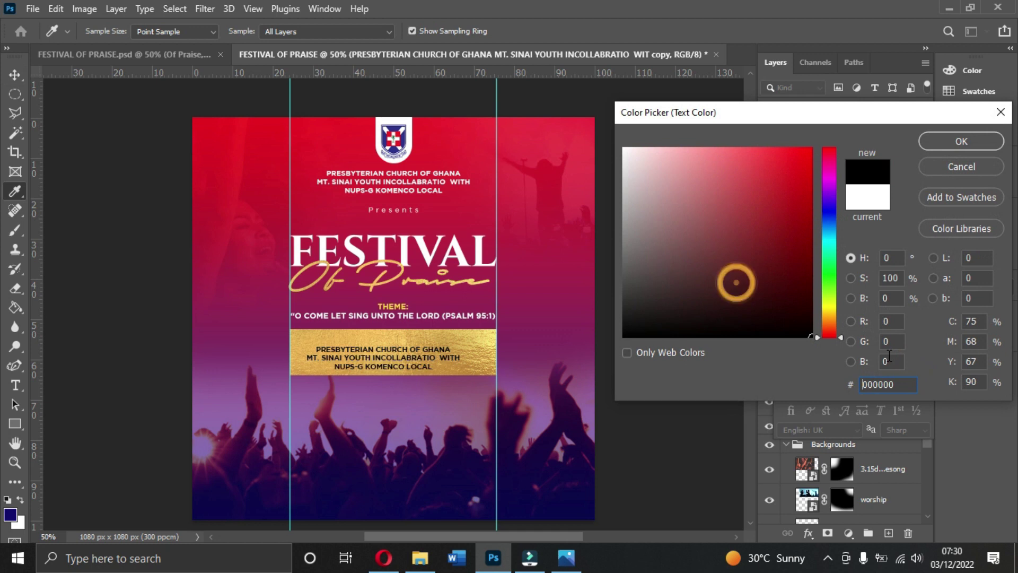
{"action": "left_click", "coordinate": [961, 140]}
{"action": "left_click_drag", "start_coordinate": [438, 365], "coordinate": [426, 359]}
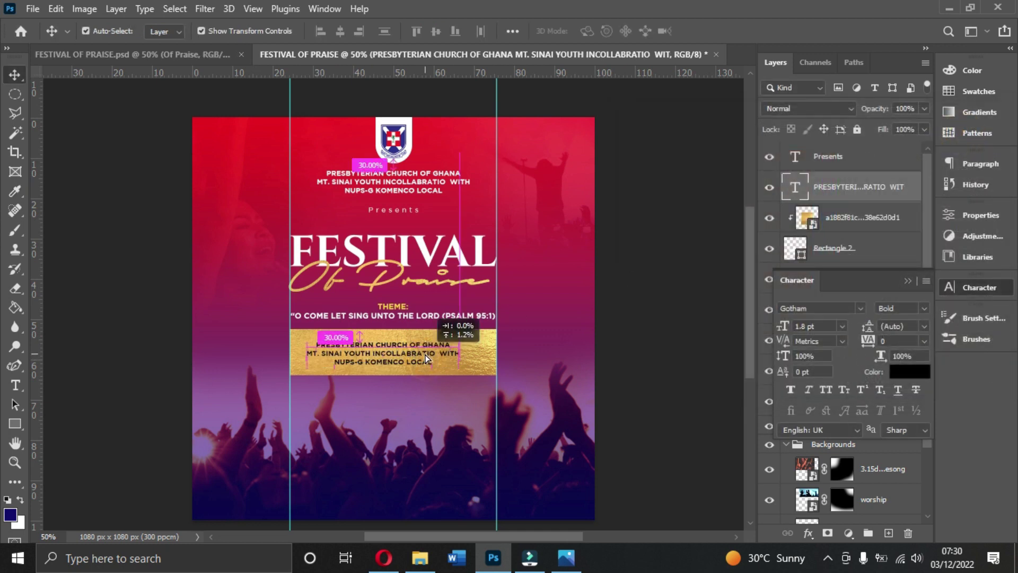
Consult the reference flyer and replace the copied heading's text with "FRIDAY, 9TH DECEMBER, 2022"
{"action": "left_click", "coordinate": [566, 558]}
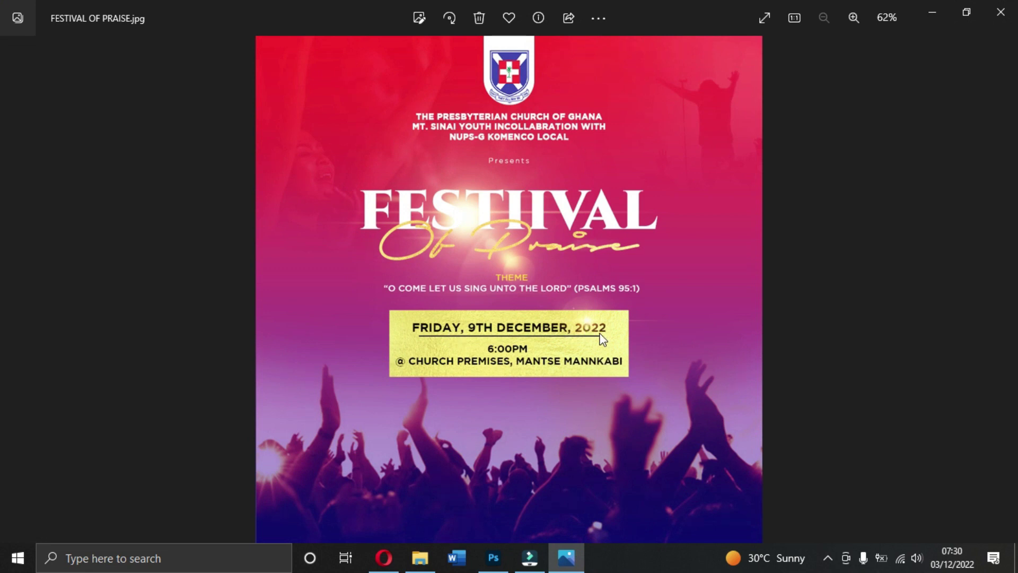
{"action": "left_click", "coordinate": [567, 556]}
{"action": "double_click", "coordinate": [418, 353]}
{"action": "type", "text": "FRINAY,"}
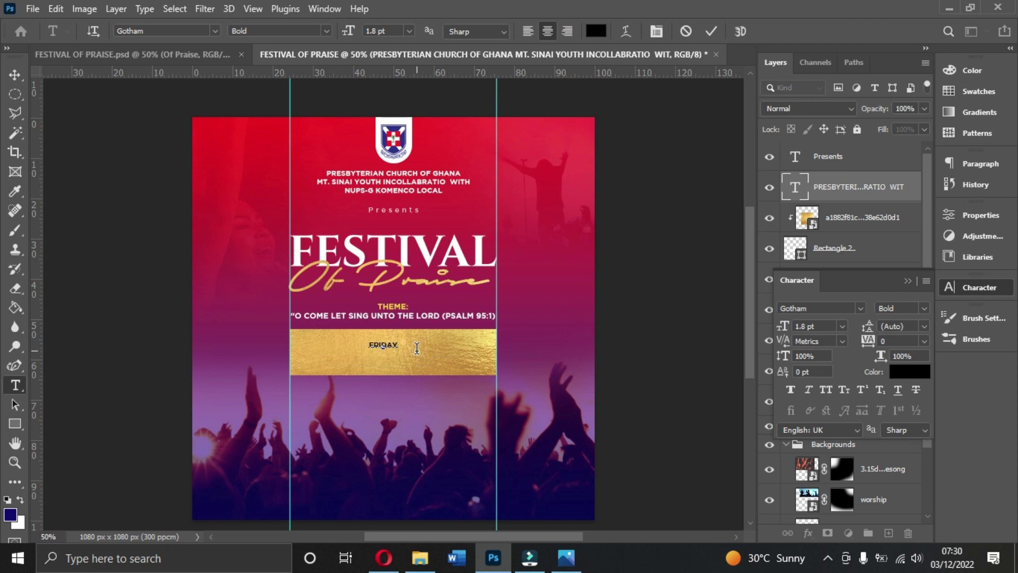
{"action": "type", "text": " 9TH DECEMBER, 2022"}
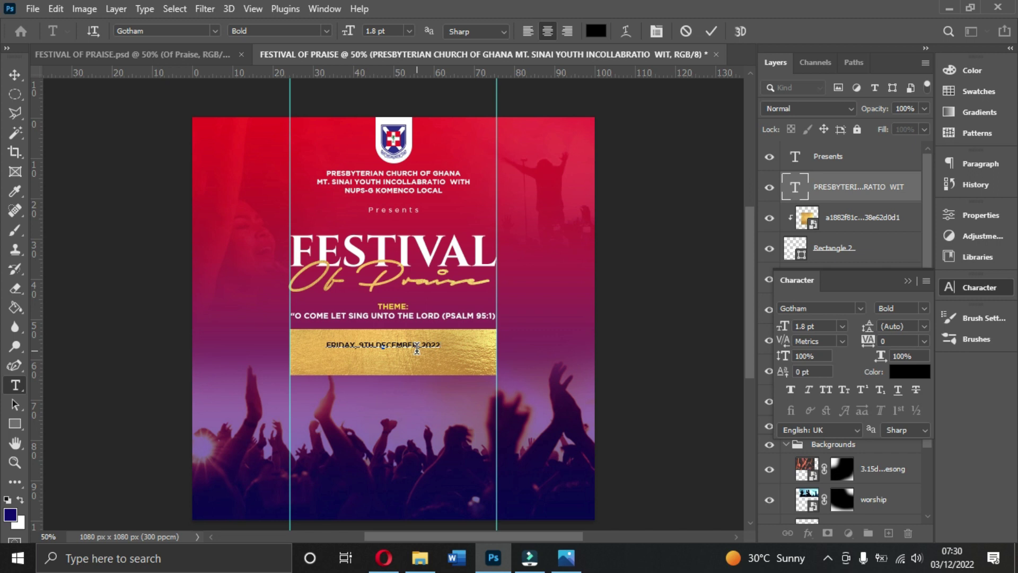
{"action": "left_click", "coordinate": [711, 31]}
{"action": "key", "text": "v"}
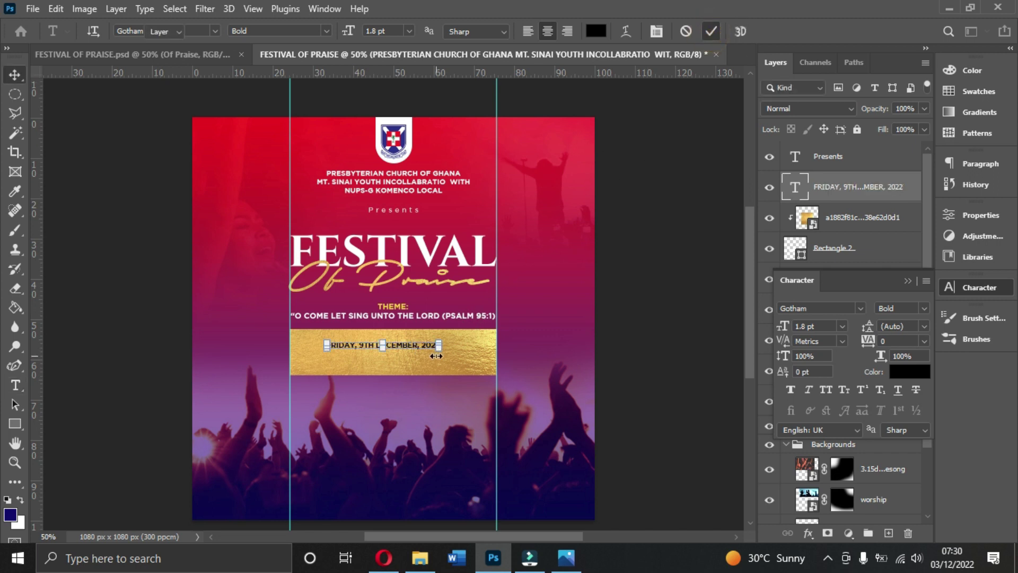
{"action": "key", "text": "ctrl+j"}
{"action": "left_click_drag", "start_coordinate": [412, 345], "coordinate": [416, 368]}
{"action": "double_click", "coordinate": [415, 365]}
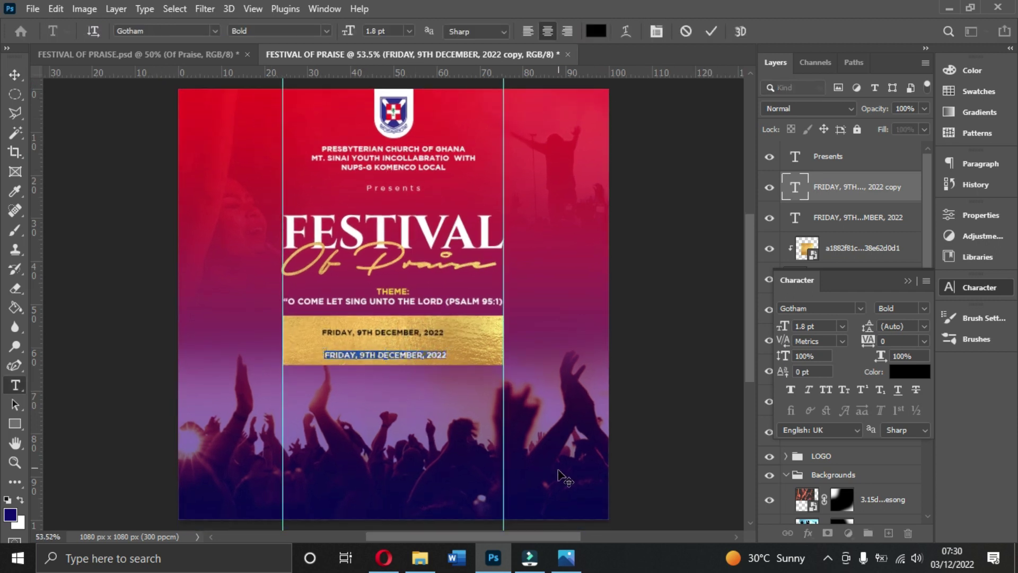
{"action": "left_click", "coordinate": [566, 557]}
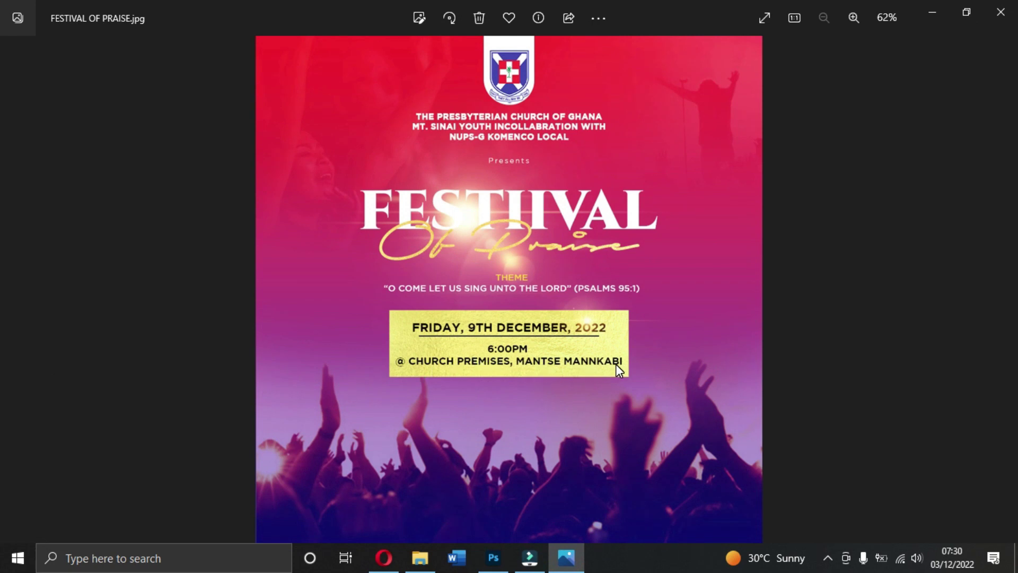
{"action": "left_click", "coordinate": [566, 556]}
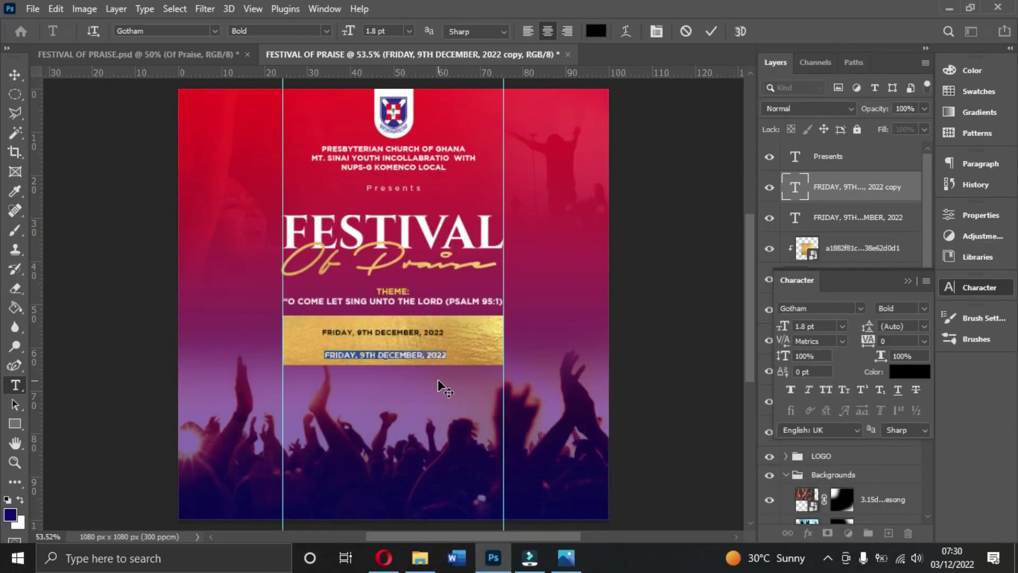
{"action": "key", "text": "BackSpace"}
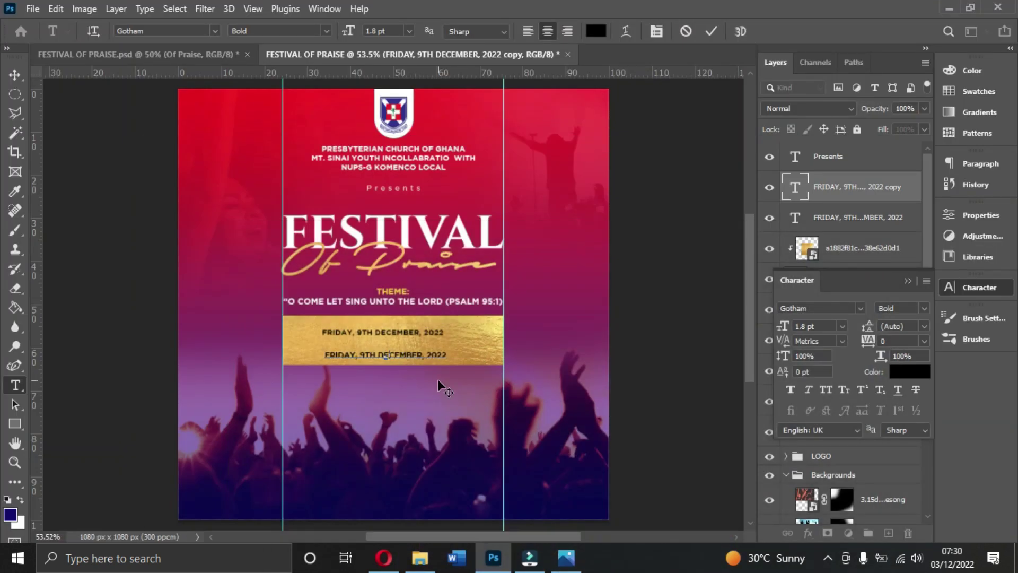
{"action": "type", "text": "@CHURCH"}
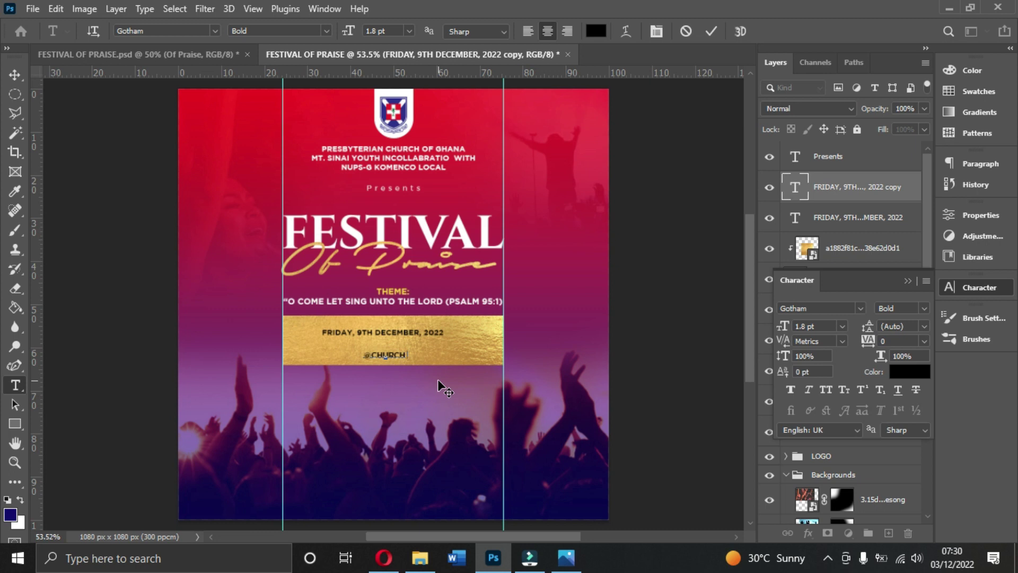
{"action": "type", "text": " PREMISES, MANTSE MAN"}
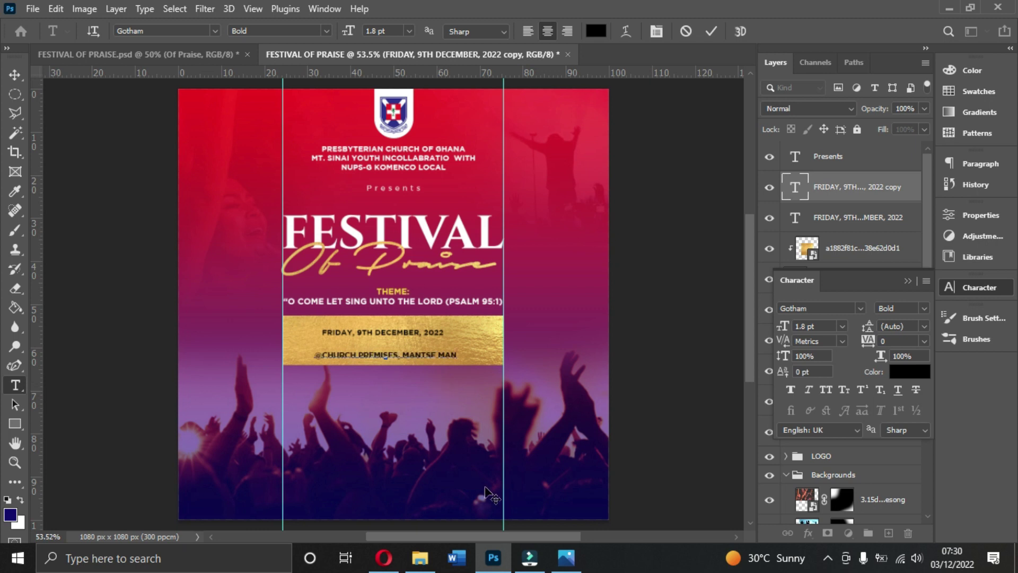
{"action": "left_click", "coordinate": [560, 556]}
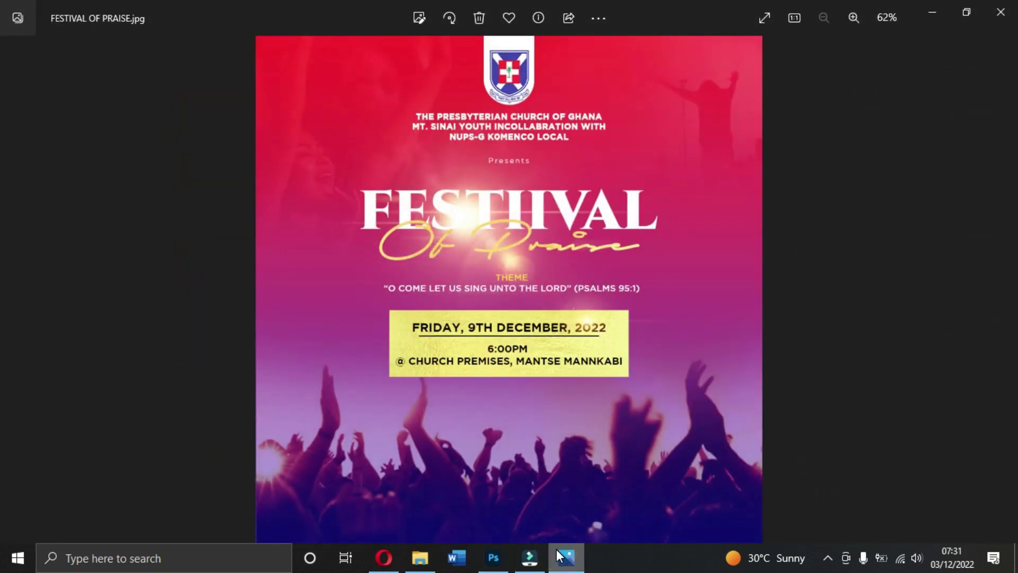
{"action": "left_click", "coordinate": [559, 555]}
{"action": "type", "text": "NKABI"}
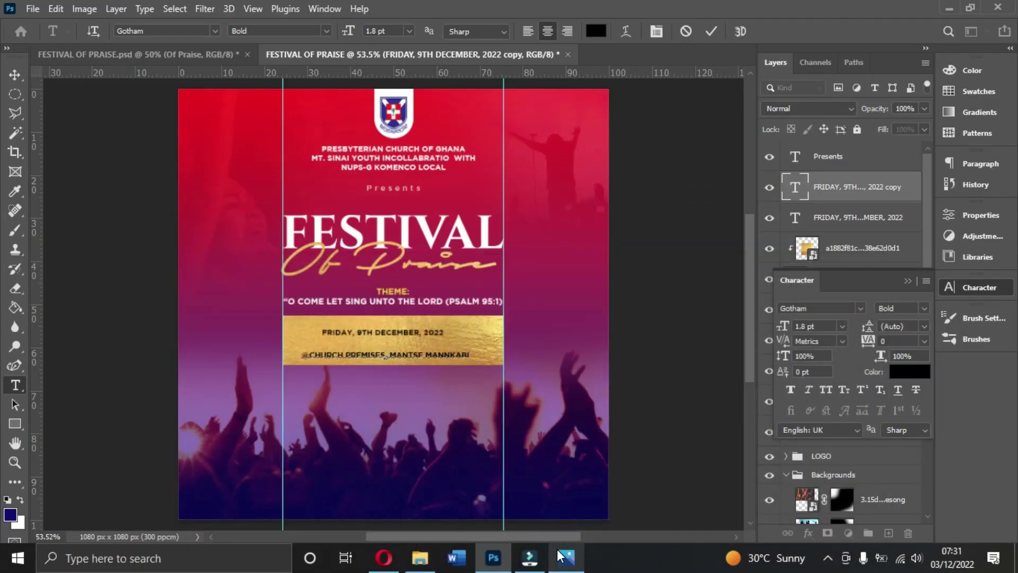
{"action": "left_click", "coordinate": [559, 555]}
{"action": "left_click", "coordinate": [559, 555]}
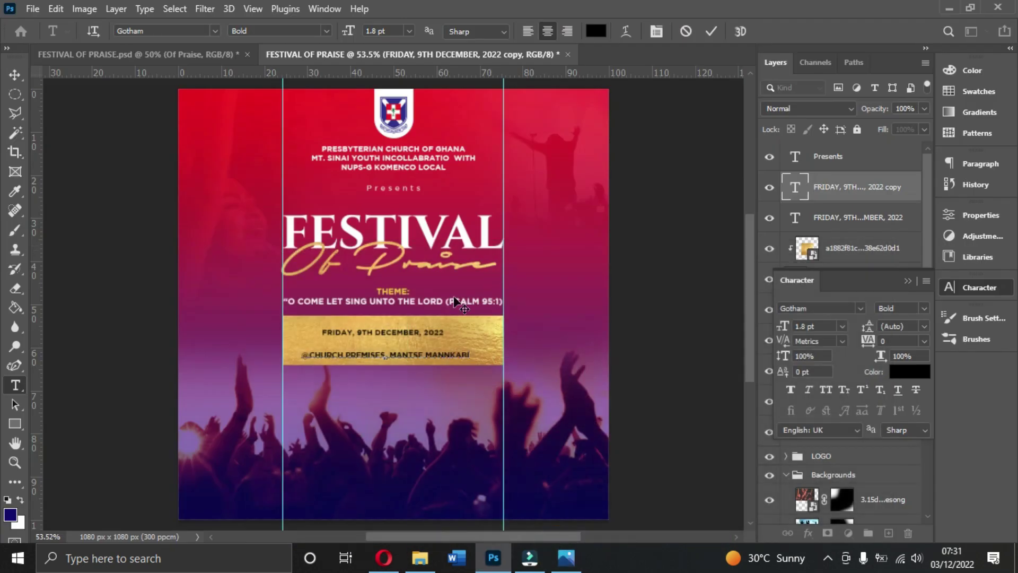
{"action": "left_click", "coordinate": [711, 32]}
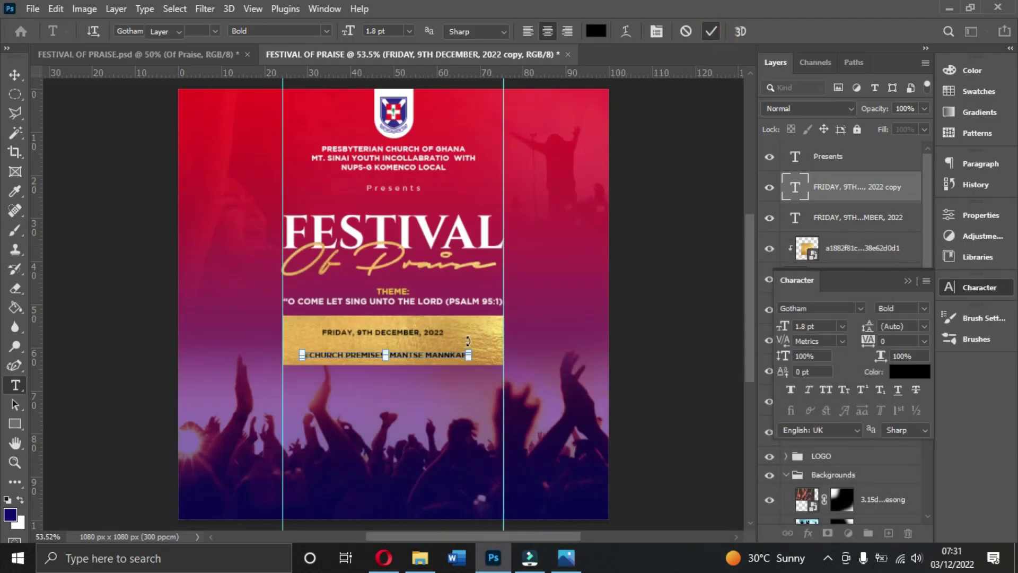
{"action": "key", "text": "v"}
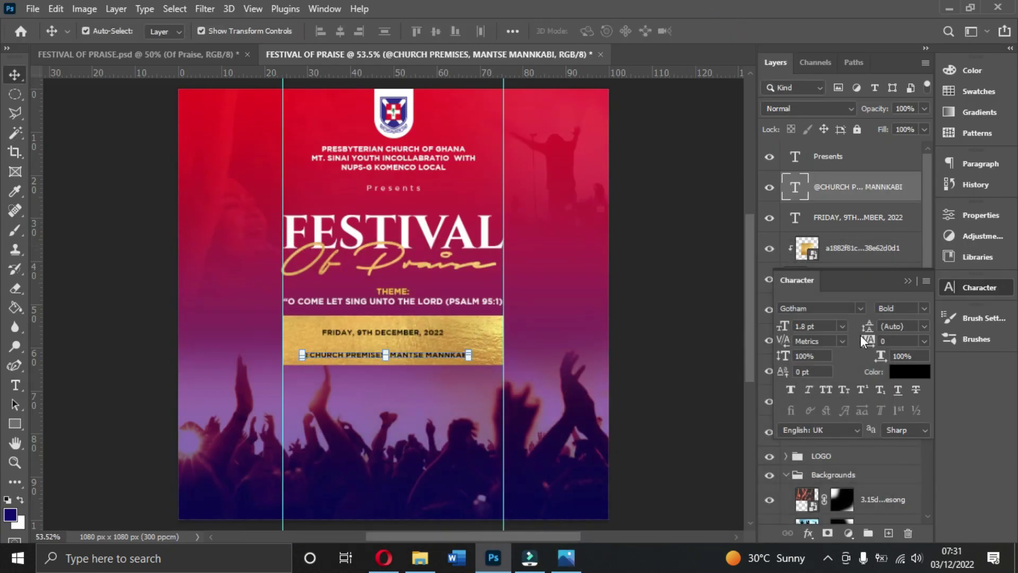
Set the venue line's font size to 2 pt, then scale it up from its center to about 109%
{"action": "left_click", "coordinate": [823, 326]}
{"action": "type", "text": "2"}
{"action": "key", "text": "Return"}
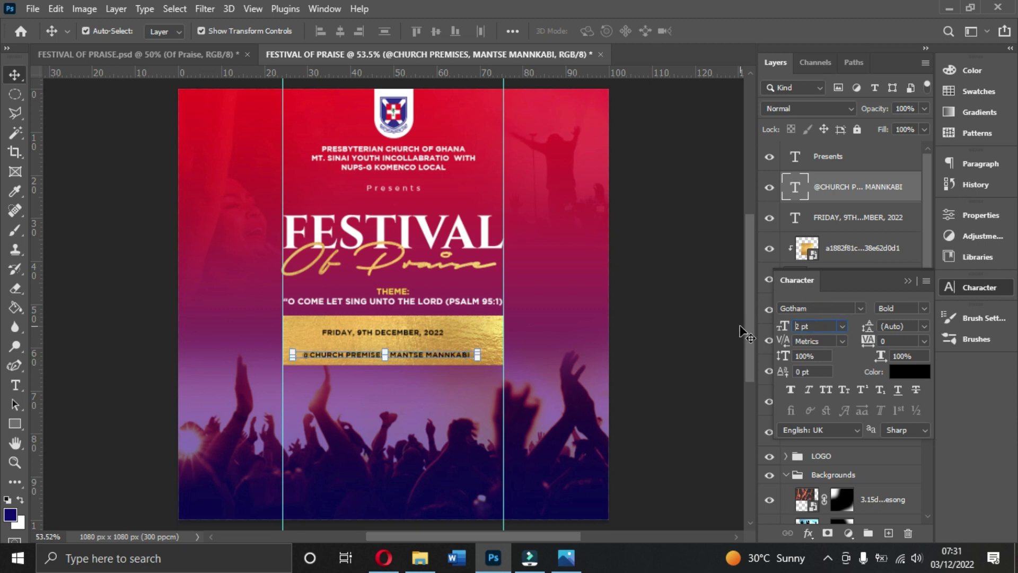
{"action": "left_click_drag", "start_coordinate": [479, 350], "coordinate": [495, 353]}
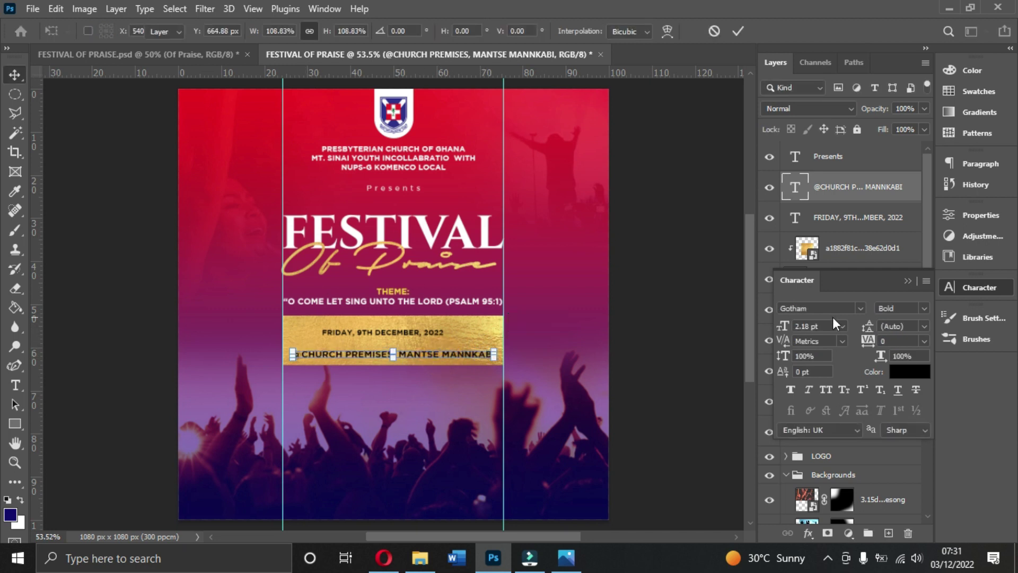
{"action": "key", "text": "Return"}
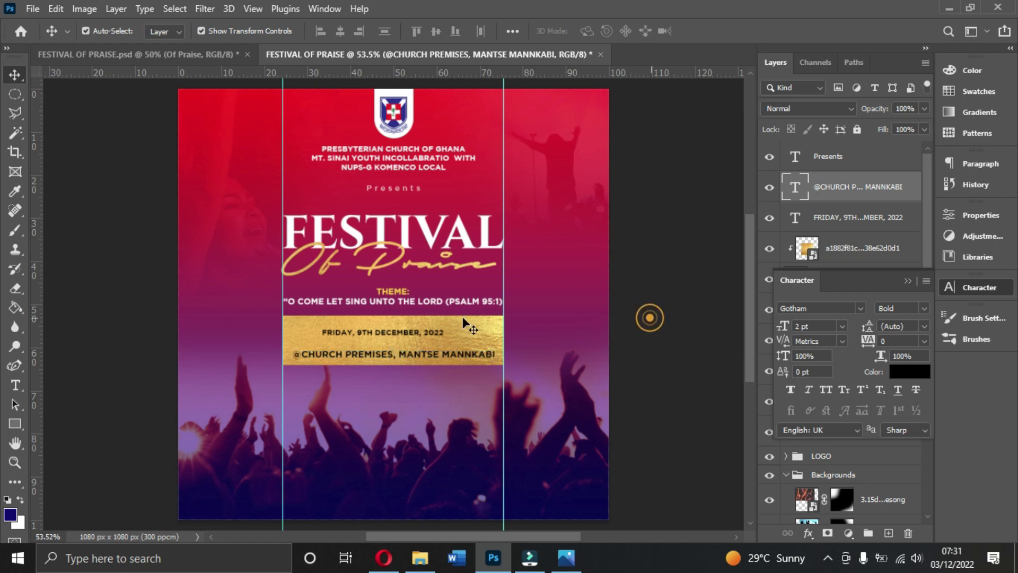
Set the date line's font size to 3 pt and reposition it centered in the upper part of the gold box
{"action": "left_click", "coordinate": [456, 330]}
{"action": "left_click", "coordinate": [417, 332]}
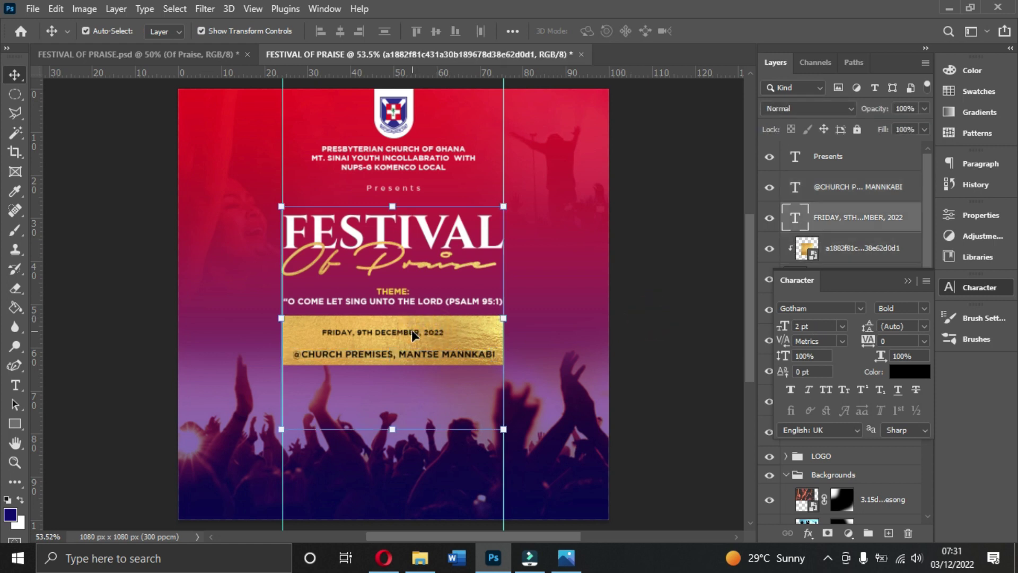
{"action": "left_click", "coordinate": [818, 326]}
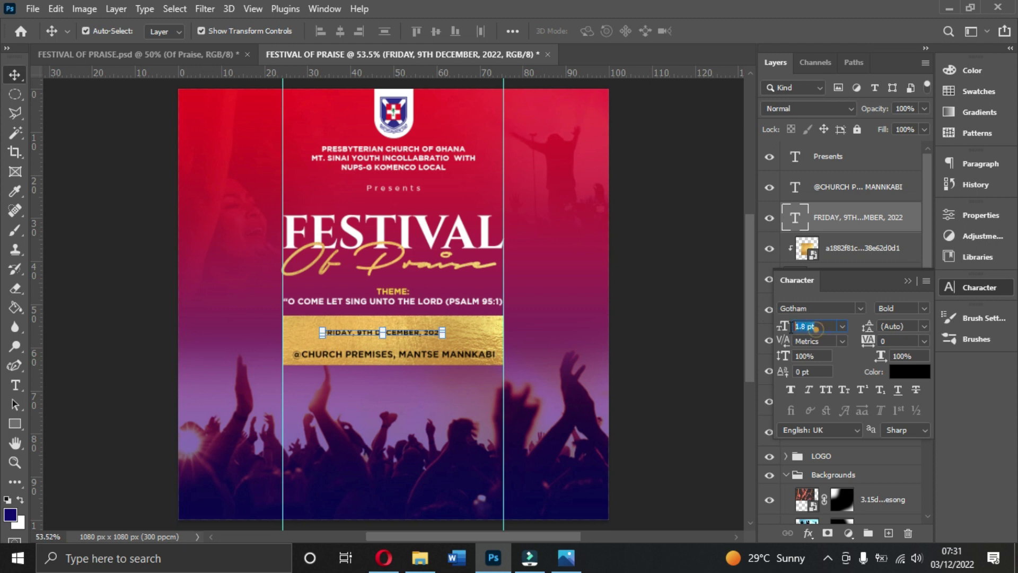
{"action": "type", "text": "2"}
{"action": "key", "text": "Return"}
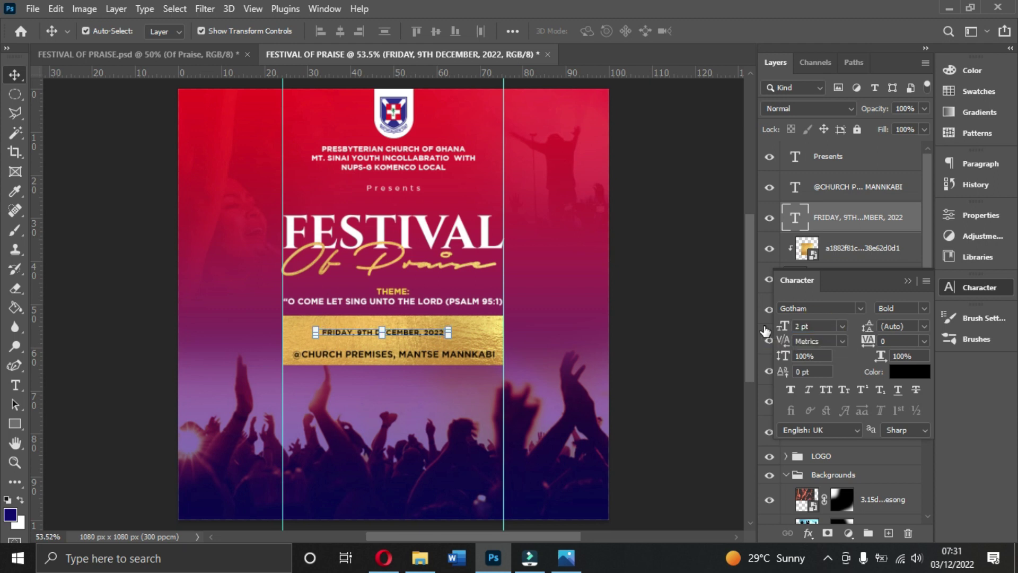
{"action": "left_click", "coordinate": [817, 326]}
{"action": "type", "text": "3"}
{"action": "key", "text": "Return"}
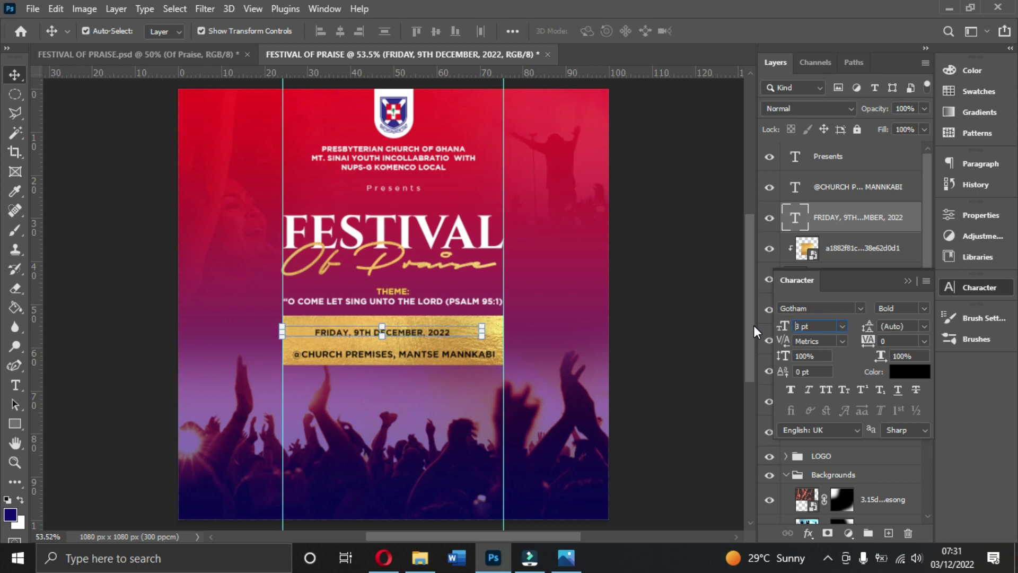
{"action": "left_click_drag", "start_coordinate": [466, 333], "coordinate": [463, 336]}
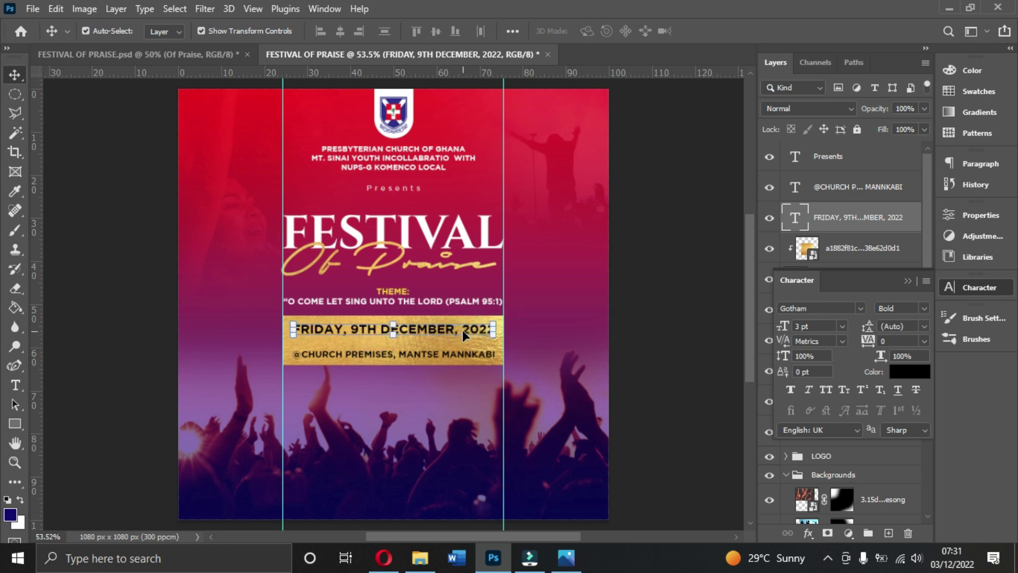
Draw a thin horizontal rectangle about 481 by 3 px between the date and venue lines and fill it black
{"action": "left_click", "coordinate": [15, 425]}
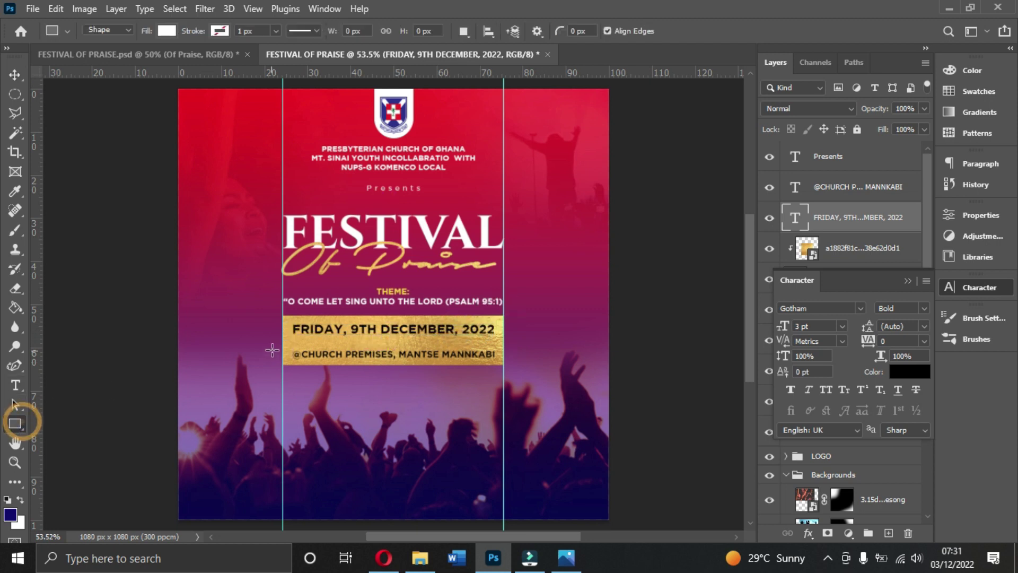
{"action": "left_click_drag", "start_coordinate": [292, 335], "coordinate": [483, 336]}
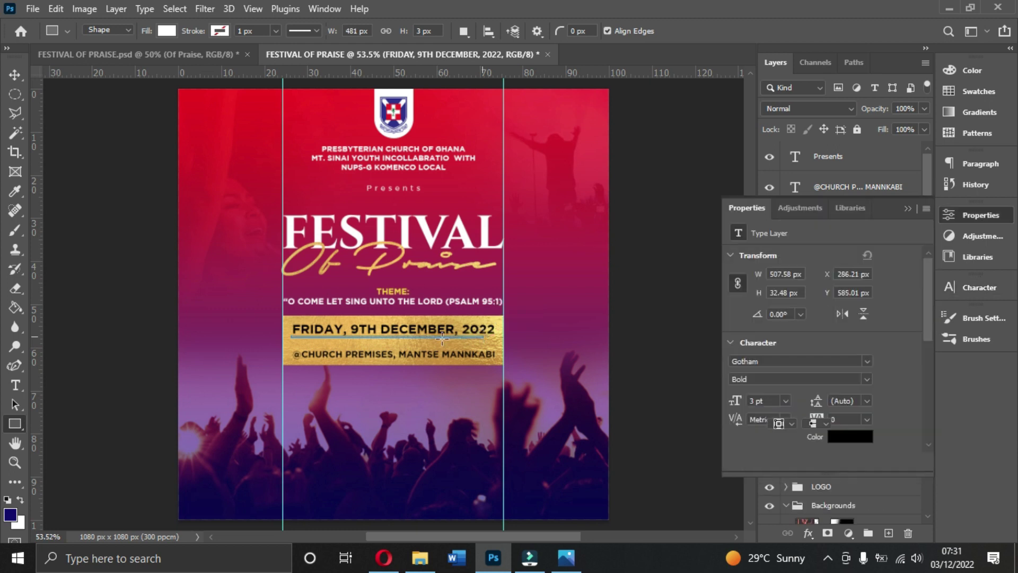
{"action": "left_click", "coordinate": [166, 31]}
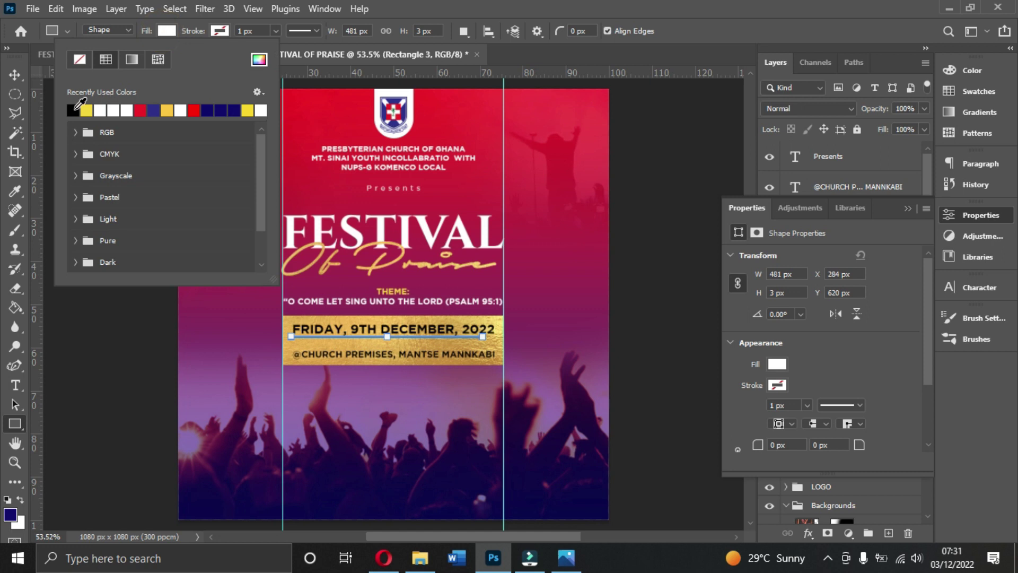
{"action": "left_click", "coordinate": [74, 110]}
{"action": "left_click", "coordinate": [15, 75]}
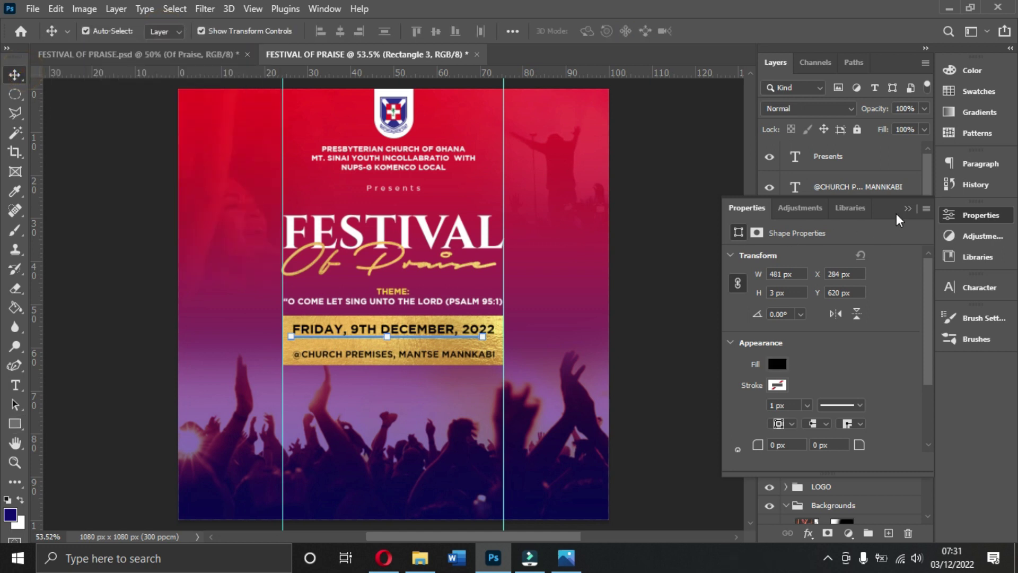
{"action": "left_click", "coordinate": [973, 212]}
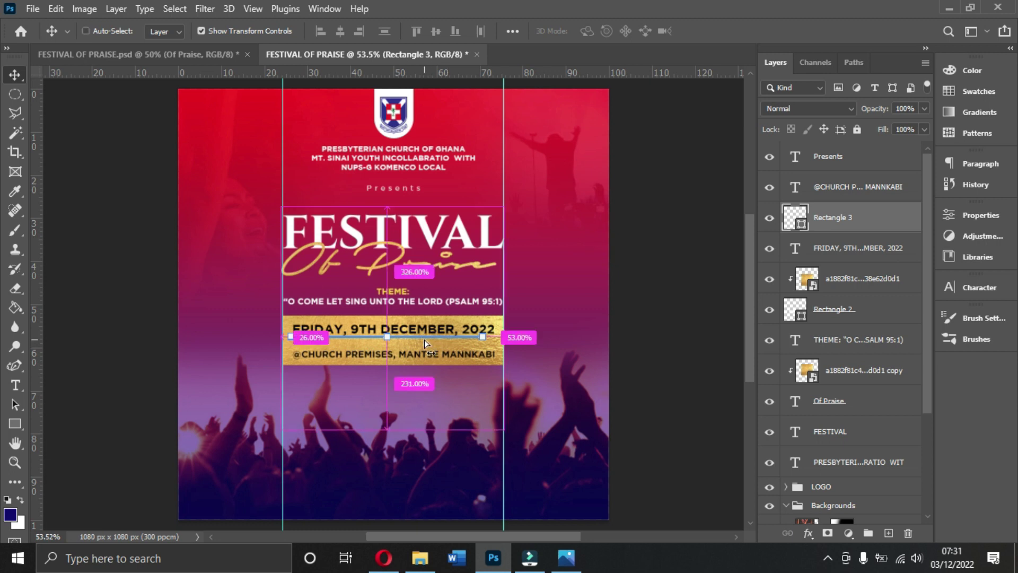
Center the thin black divider horizontally on the canvas and clear the selection
{"action": "key", "text": "ctrl+a"}
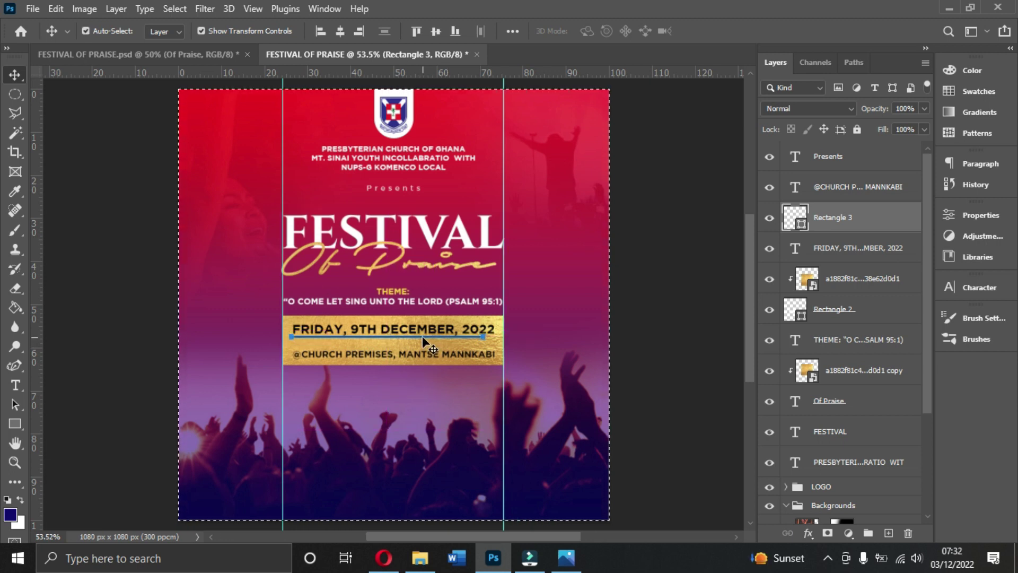
{"action": "left_click", "coordinate": [340, 31]}
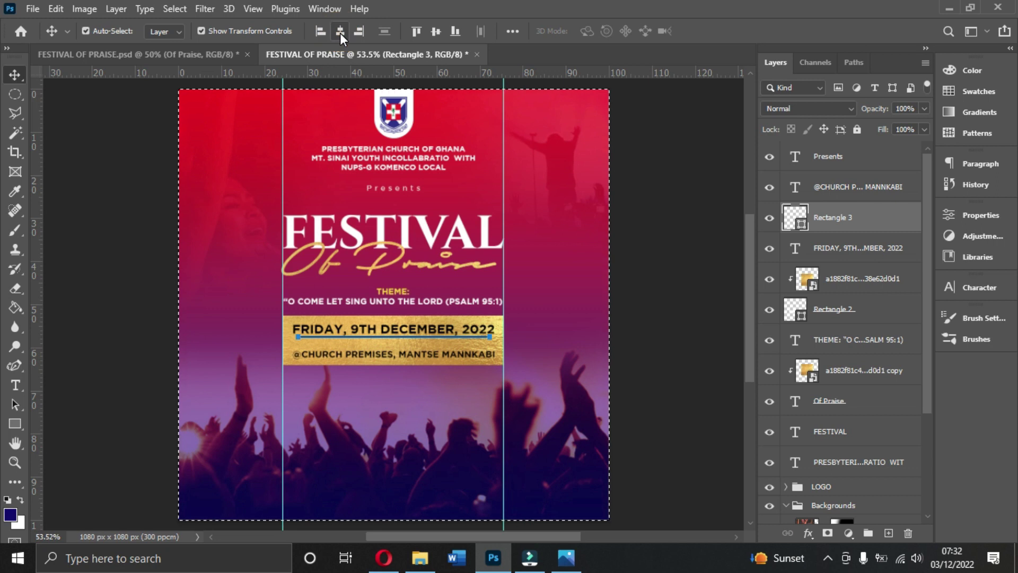
{"action": "key", "text": "ctrl+d"}
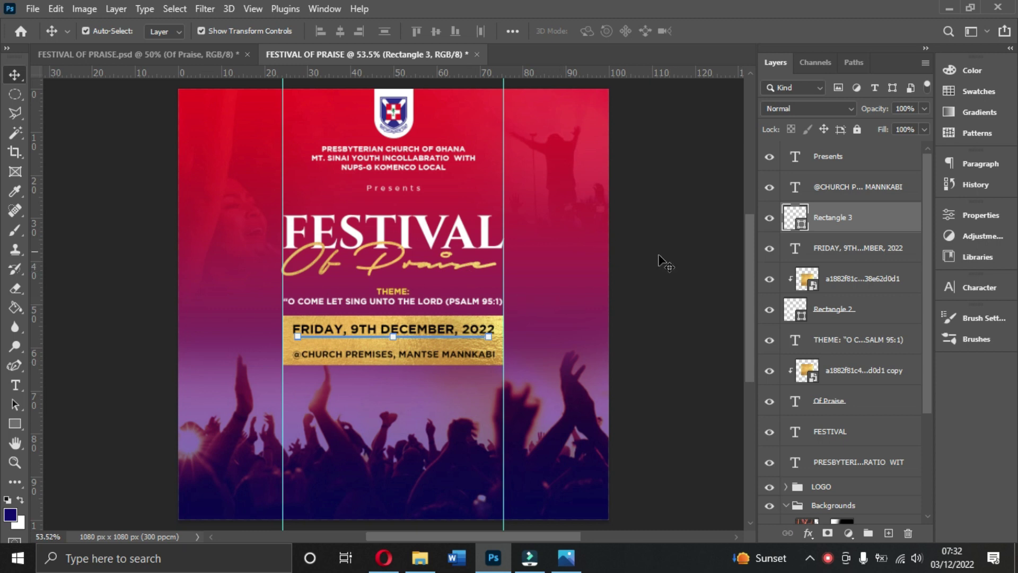
{"action": "left_click", "coordinate": [615, 263]}
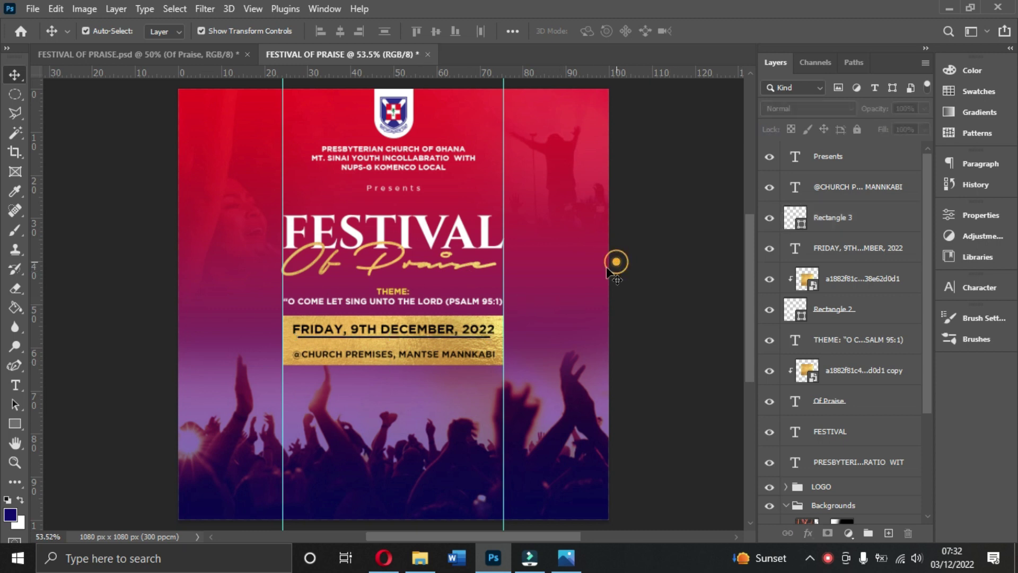
Nudge the black divider slightly down from the date and move the venue line up closer beneath it
{"action": "left_click", "coordinate": [429, 354]}
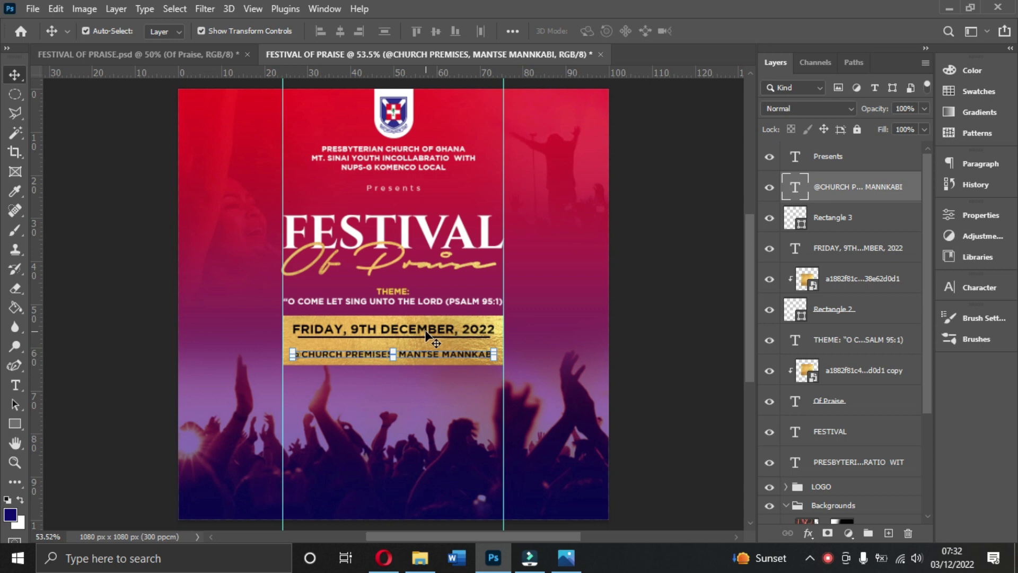
{"action": "left_click", "coordinate": [638, 330]}
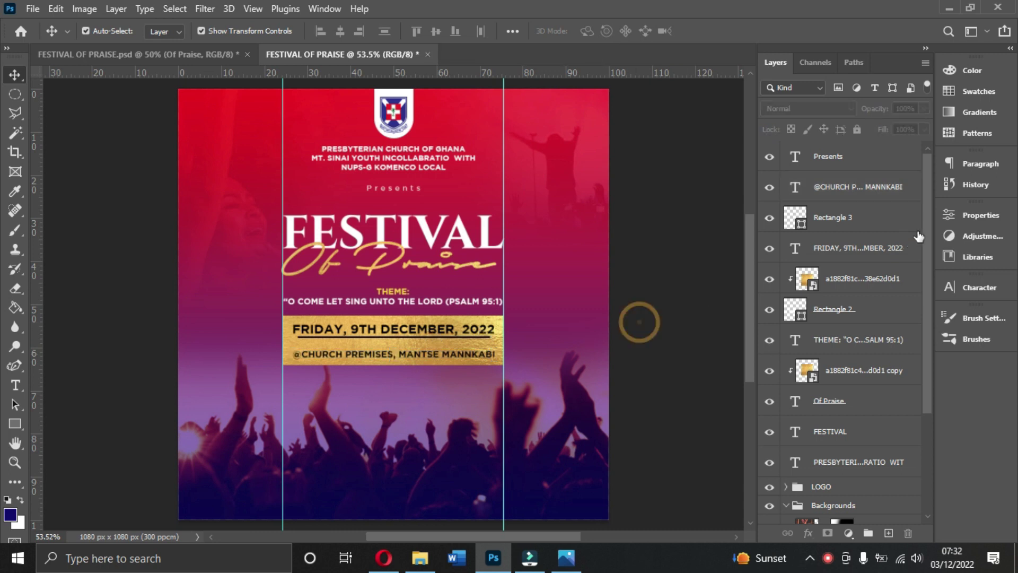
{"action": "left_click", "coordinate": [860, 227]}
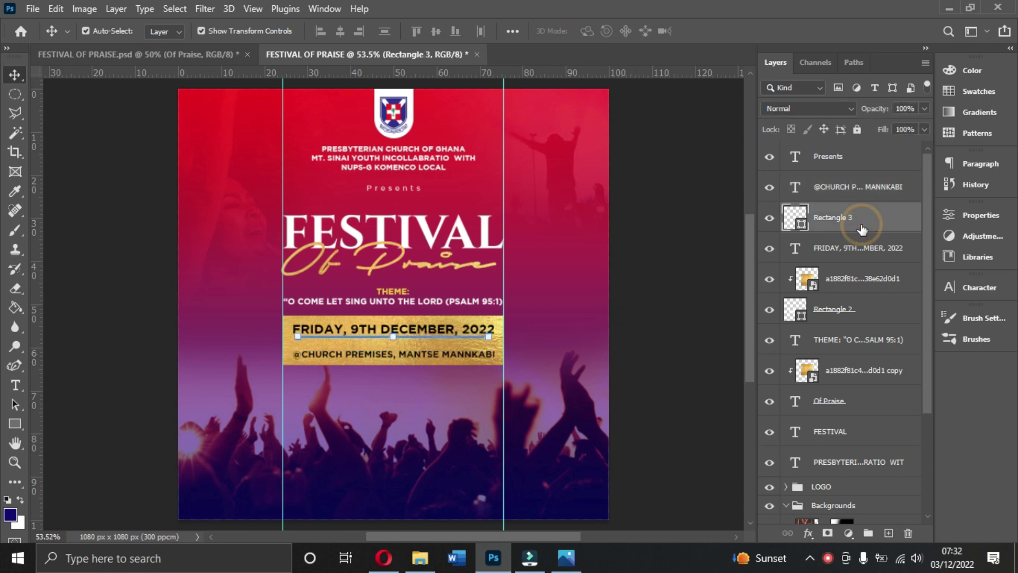
{"action": "left_click", "coordinate": [666, 307]}
{"action": "left_click", "coordinate": [439, 359]}
{"action": "left_click_drag", "start_coordinate": [439, 359], "coordinate": [445, 348]}
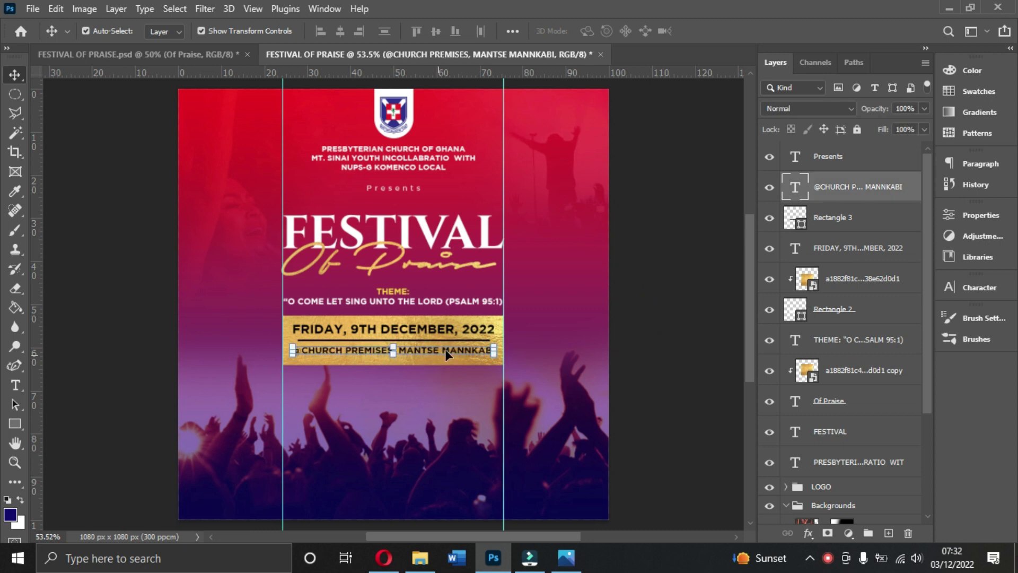
{"action": "left_click", "coordinate": [638, 309]}
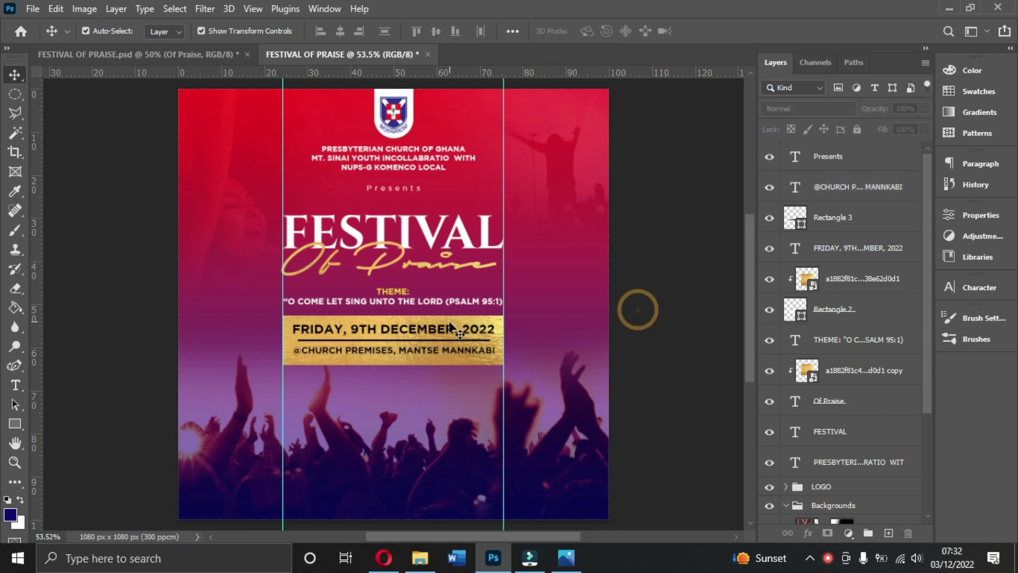
Center the venue line horizontally on the canvas and nudge the date line slightly down toward the divider
{"action": "left_click", "coordinate": [437, 351]}
{"action": "key", "text": "ctrl+a"}
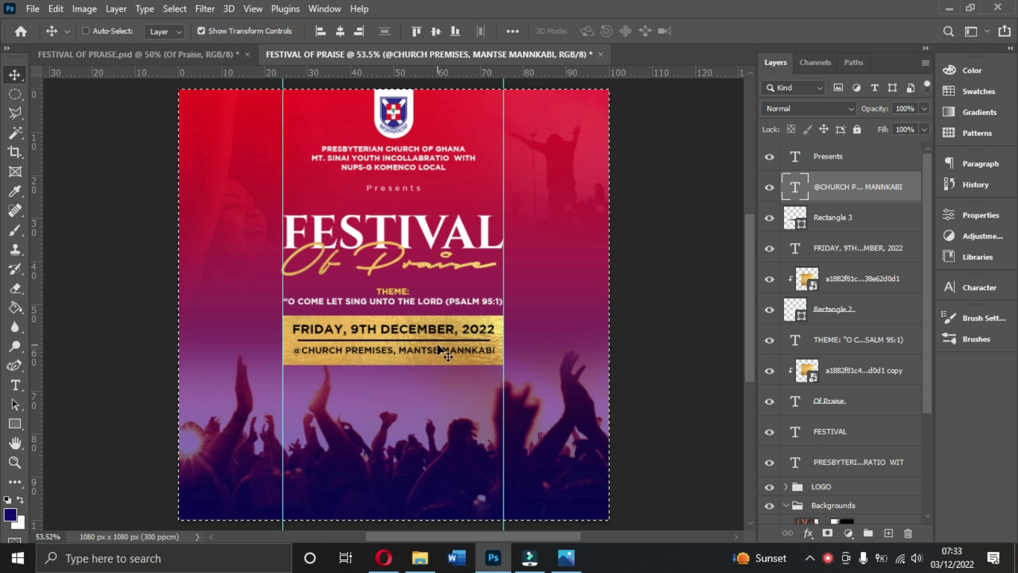
{"action": "left_click", "coordinate": [333, 32]}
{"action": "key", "text": "ctrl+d"}
{"action": "left_click", "coordinate": [558, 300]}
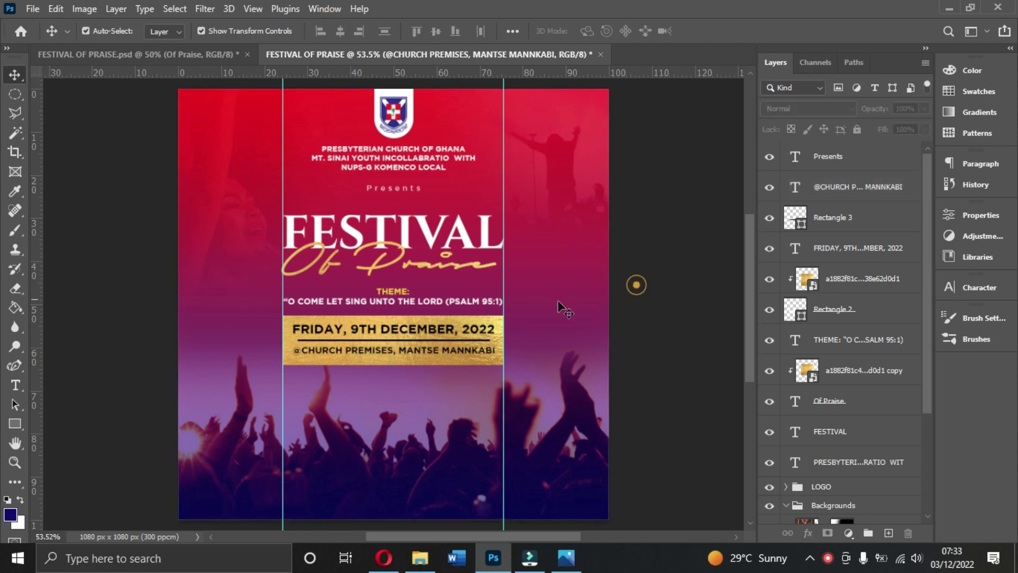
{"action": "left_click", "coordinate": [438, 329]}
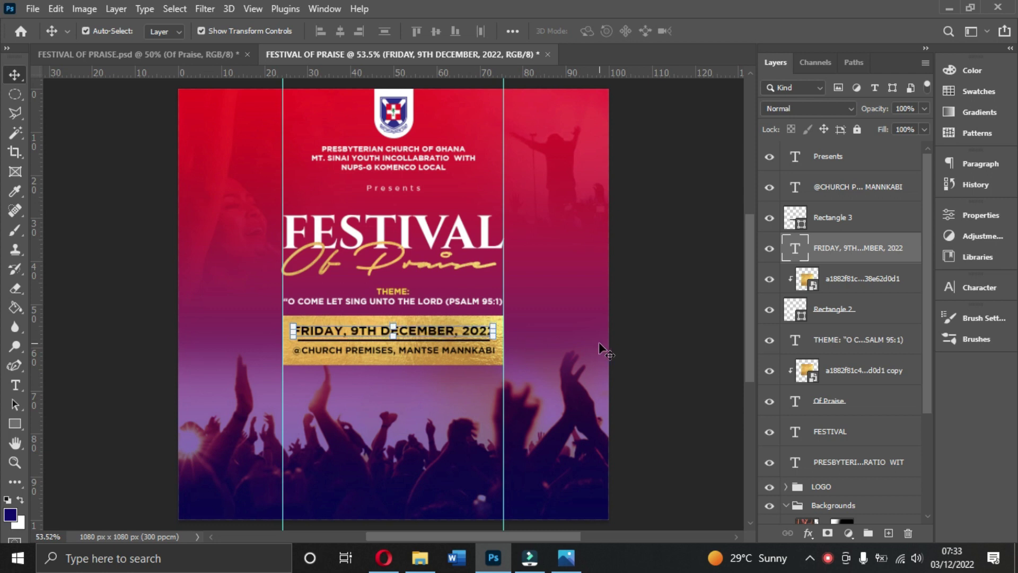
{"action": "left_click", "coordinate": [652, 342]}
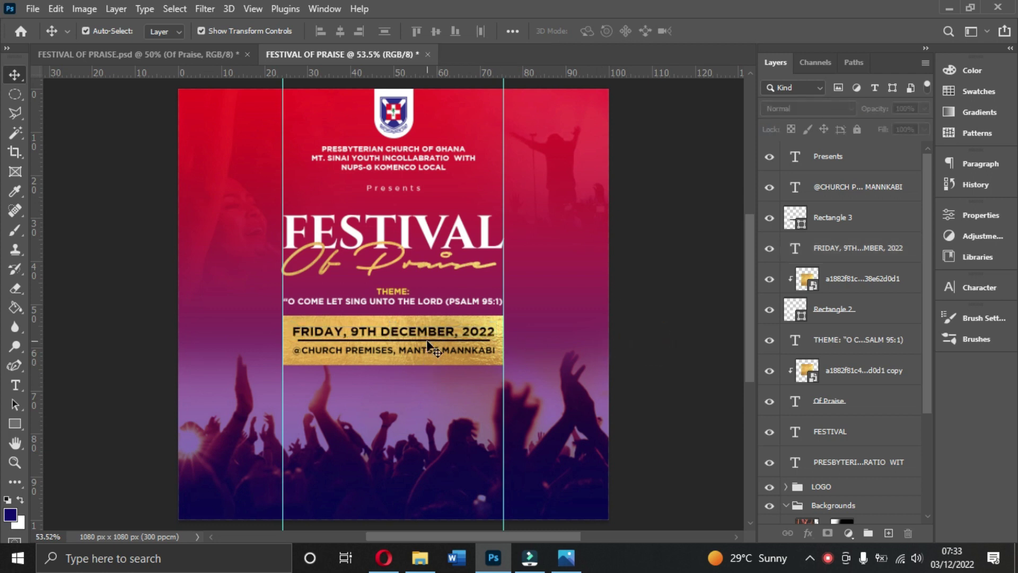
Center the "Of Praise" text horizontally on the canvas and clear the selection
{"action": "left_click", "coordinate": [401, 304]}
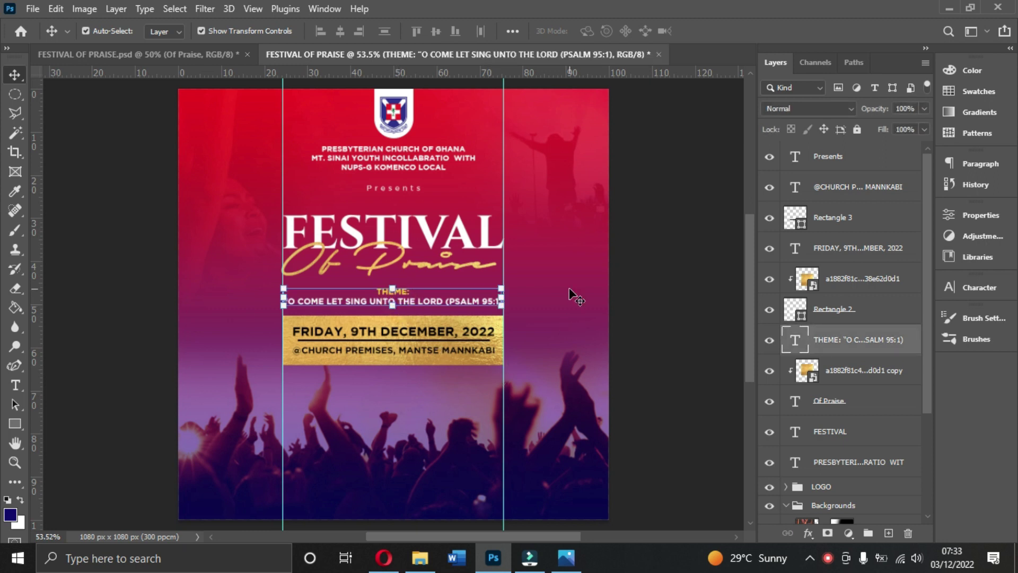
{"action": "left_click", "coordinate": [858, 400]}
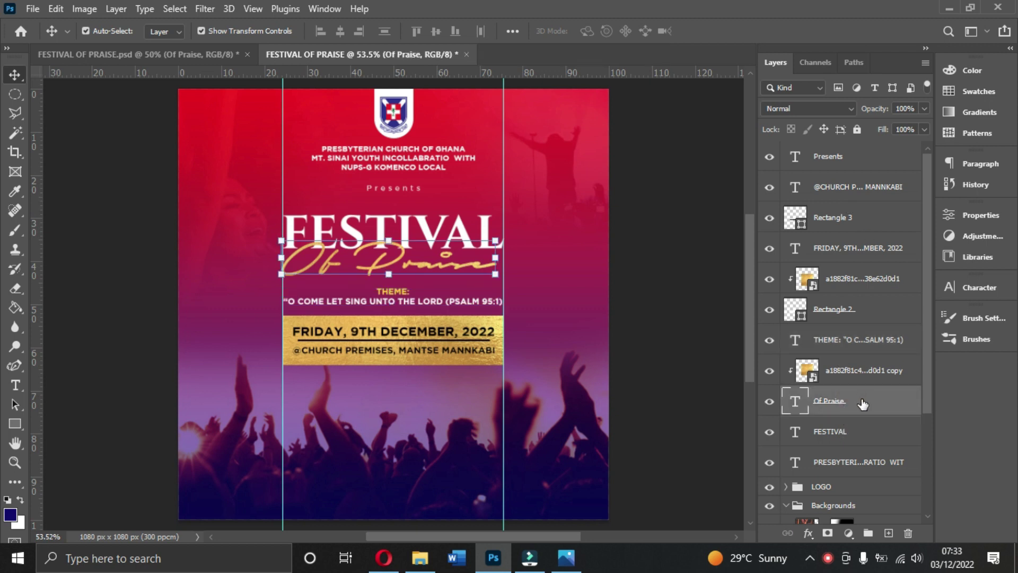
{"action": "left_click", "coordinate": [858, 402]}
{"action": "key", "text": "ctrl+a"}
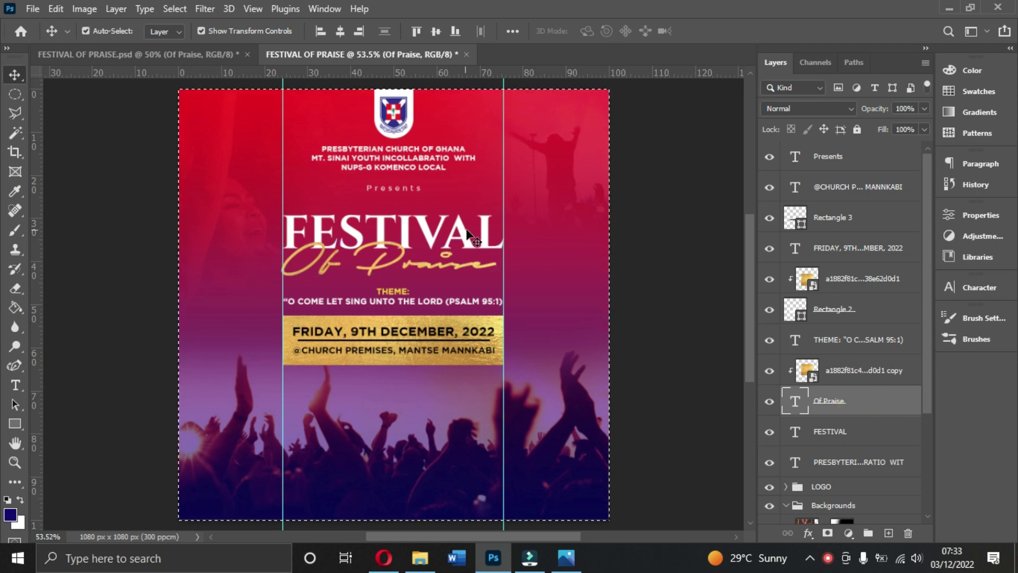
{"action": "left_click", "coordinate": [332, 33]}
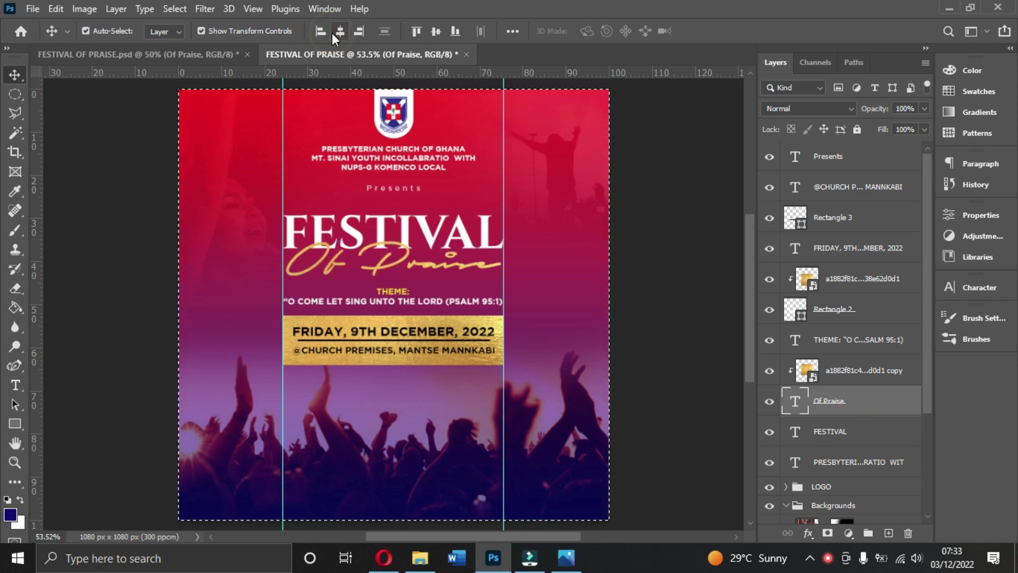
{"action": "key", "text": "ctrl+d"}
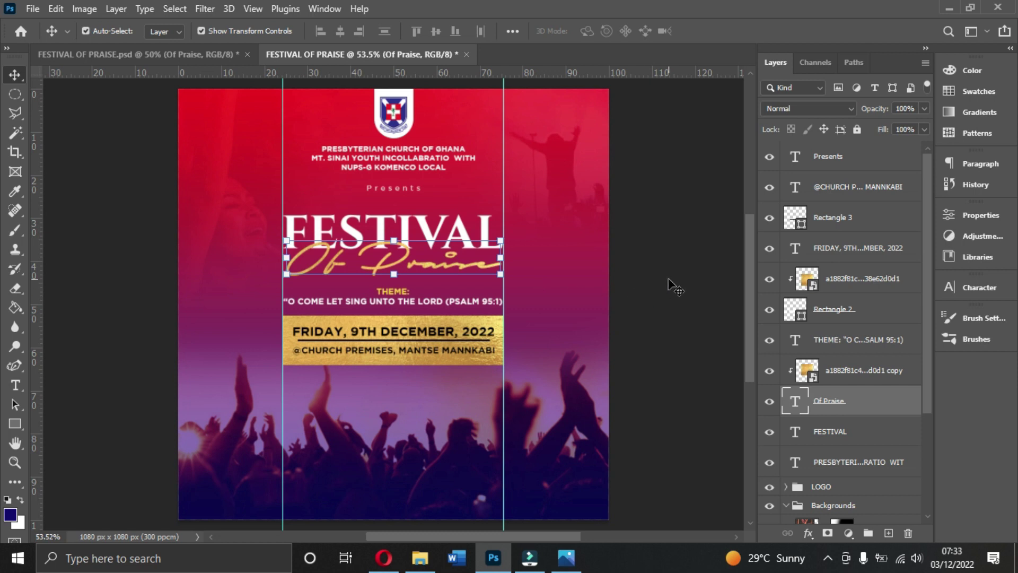
{"action": "left_click", "coordinate": [668, 279]}
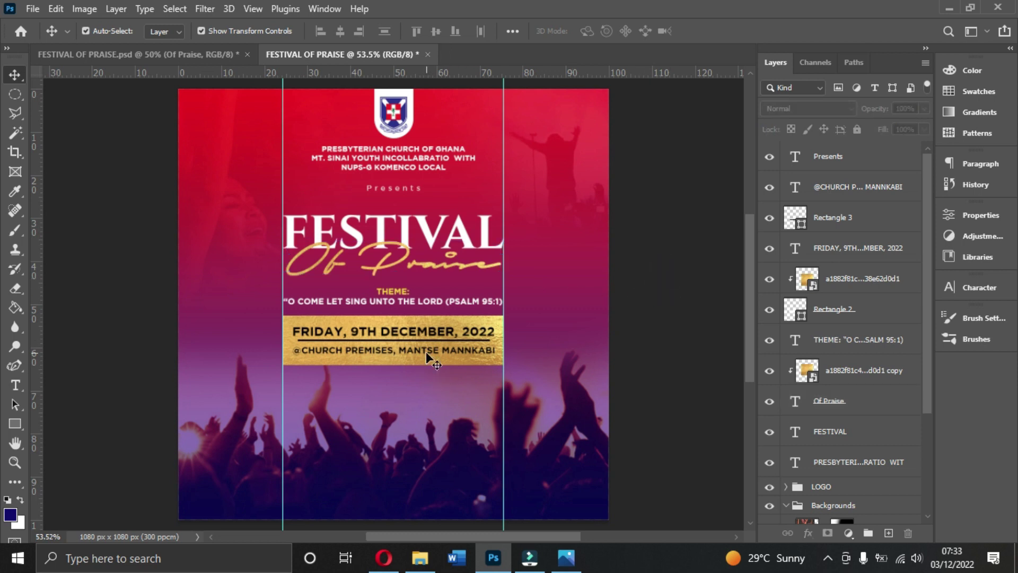
Set the opacity of the soft-light worshipper photo beside the title, layer "3.15dontlikethesong", to 60%
{"action": "left_click", "coordinate": [208, 193]}
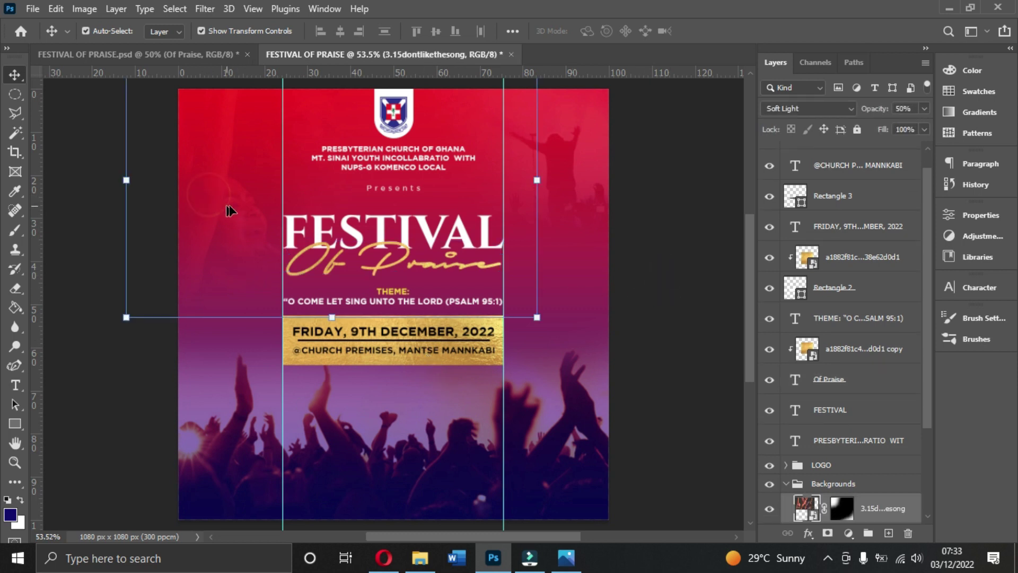
{"action": "left_click", "coordinate": [923, 108]}
{"action": "key", "text": "Up"}
{"action": "key", "text": "Up"}
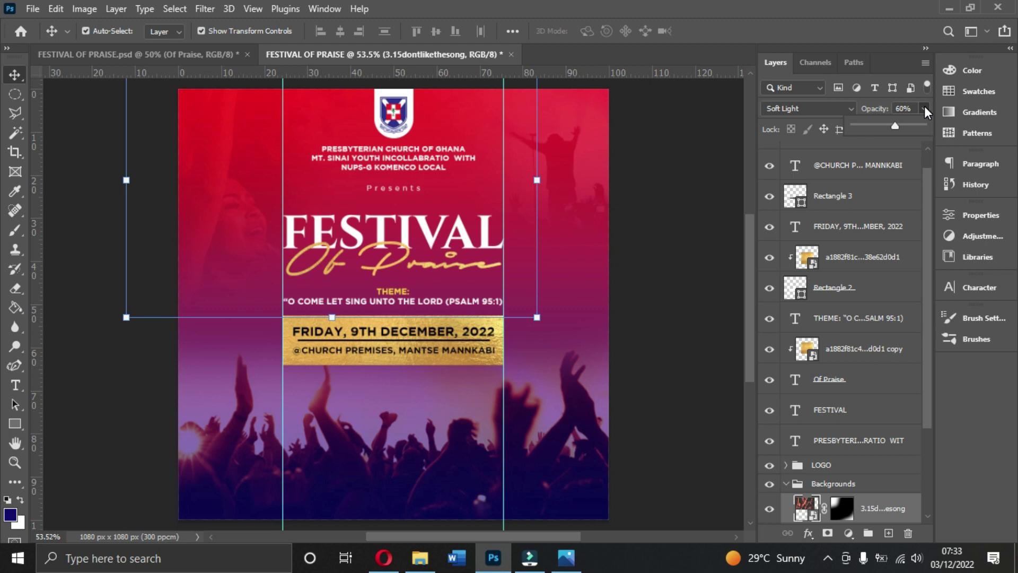
{"action": "left_click", "coordinate": [673, 169]}
{"action": "left_click", "coordinate": [672, 165]}
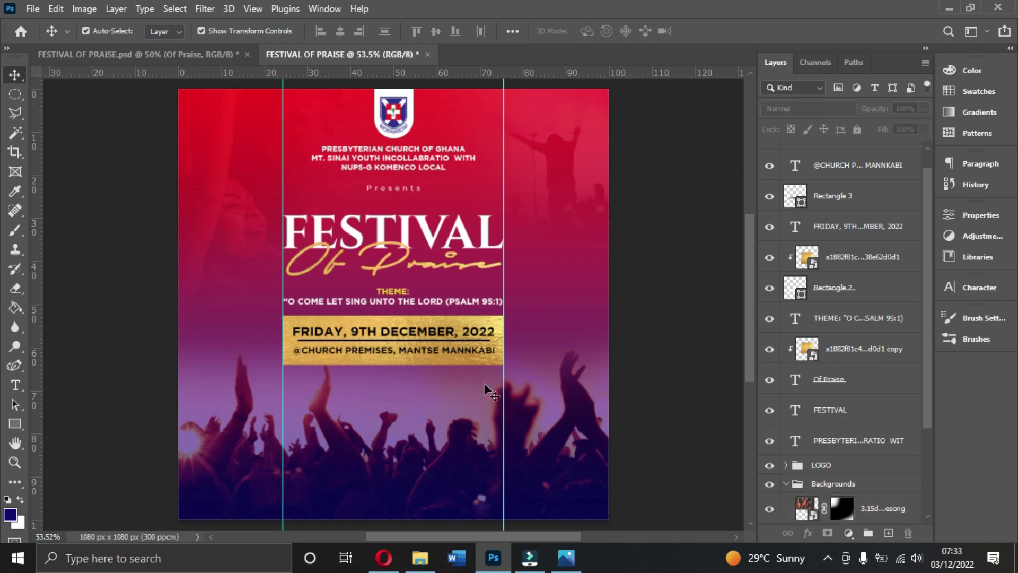
Select the gold box with its texture, the date, divider and venue line, and nudge them all slightly down the canvas
{"action": "left_click", "coordinate": [431, 337]}
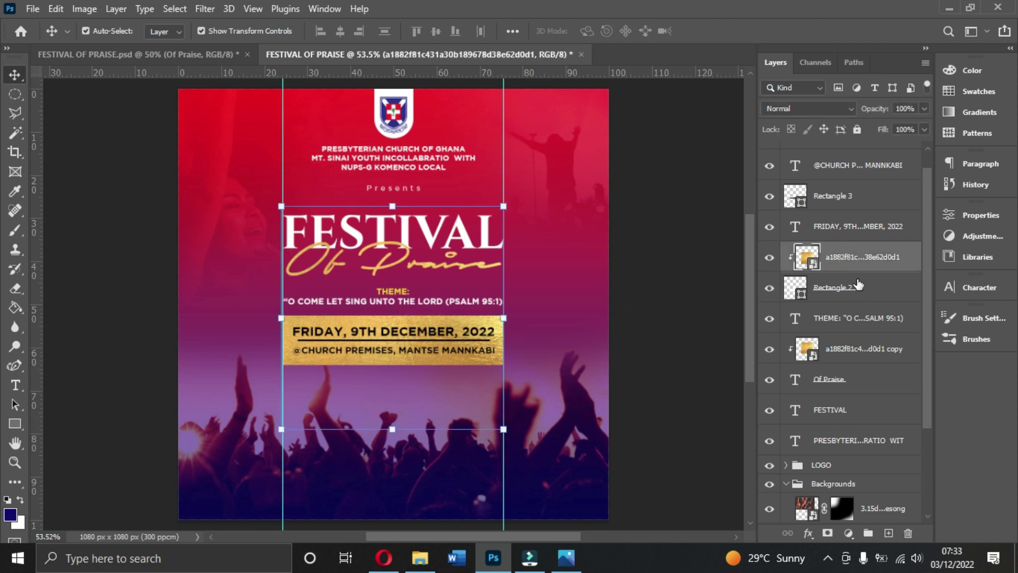
{"action": "left_click", "coordinate": [847, 227], "text": "ctrl"}
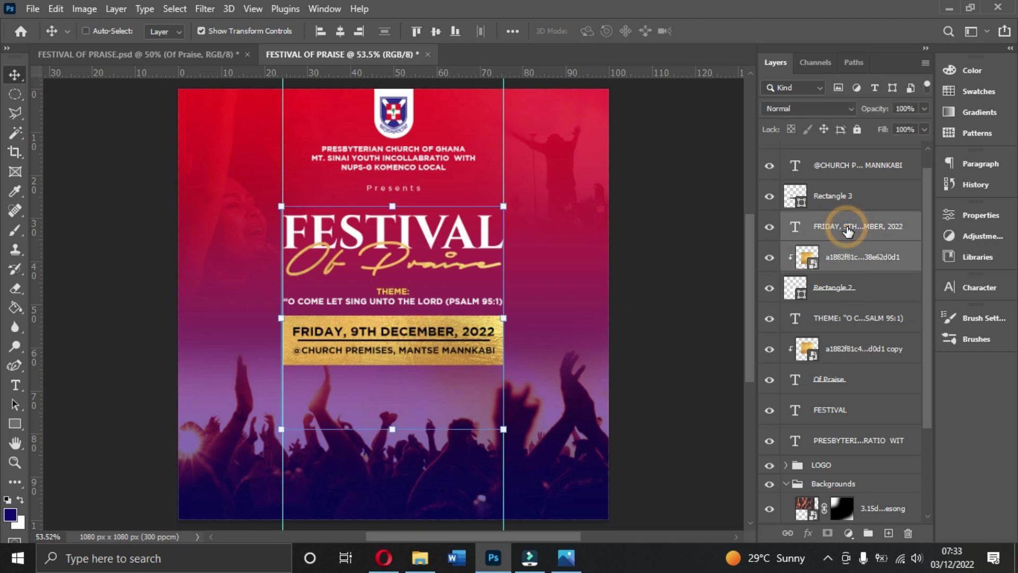
{"action": "scroll", "coordinate": [846, 201], "scroll_direction": "up", "scroll_amount": 1}
{"action": "left_click", "coordinate": [850, 199], "text": "ctrl"}
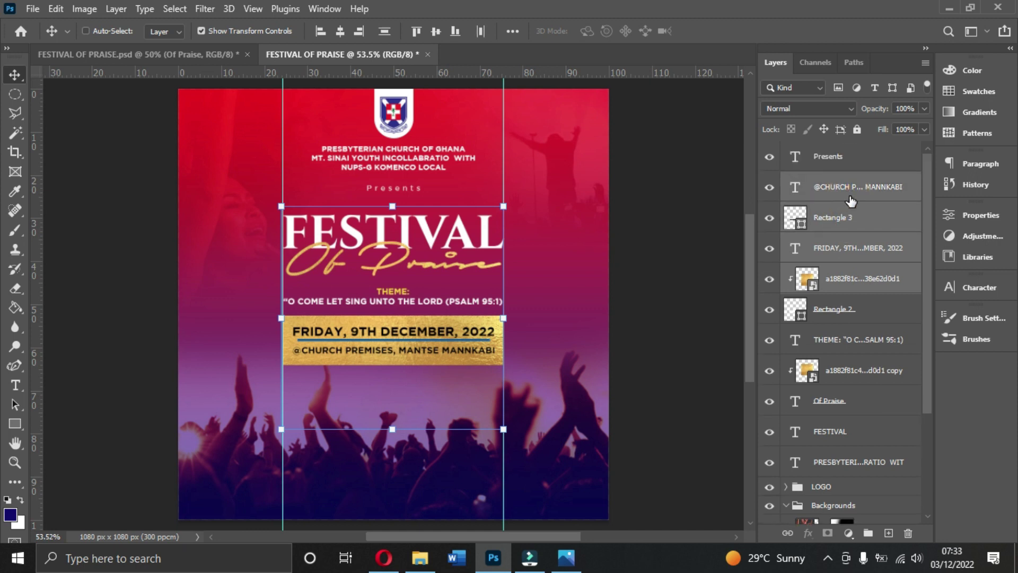
{"action": "left_click", "coordinate": [862, 312], "text": "ctrl"}
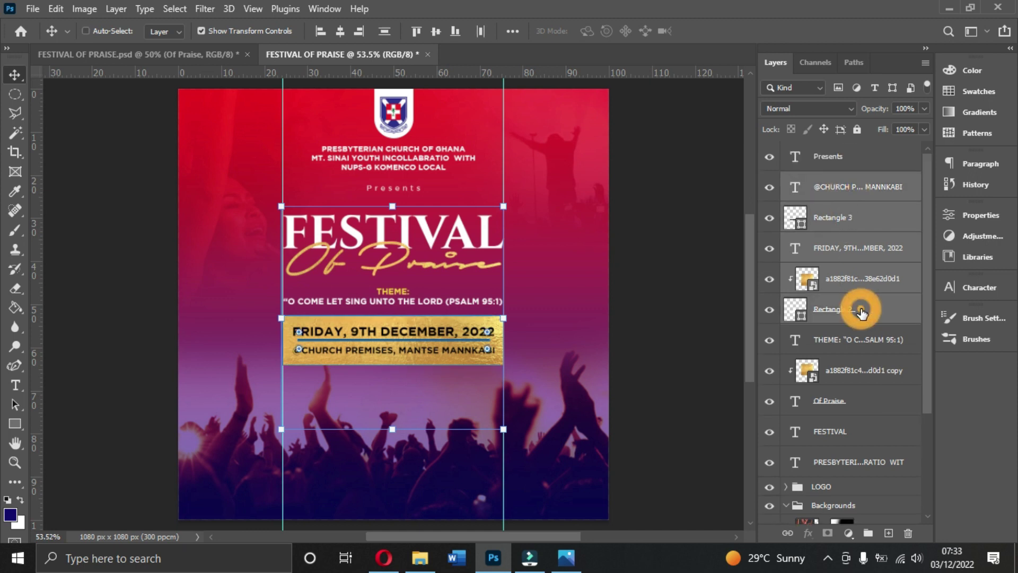
{"action": "key", "text": "Down"}
{"action": "key", "text": "Down"}
{"action": "key", "text": "Down"}
{"action": "key", "text": "Down"}
{"action": "key", "text": "Down"}
{"action": "key", "text": "Down"}
{"action": "key", "text": "Down"}
{"action": "key", "text": "Down"}
{"action": "key", "text": "Down"}
{"action": "key", "text": "Down"}
{"action": "key", "text": "Down"}
{"action": "key", "text": "Down"}
{"action": "key", "text": "Down"}
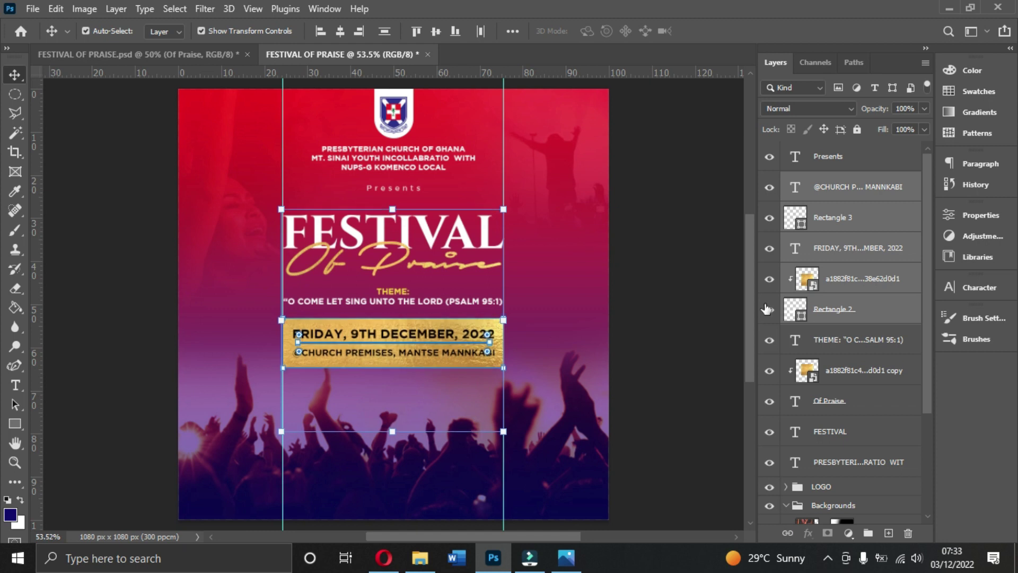
{"action": "key", "text": "Down"}
{"action": "key", "text": "Down"}
{"action": "key", "text": "Down"}
{"action": "key", "text": "Down"}
{"action": "key", "text": "Down"}
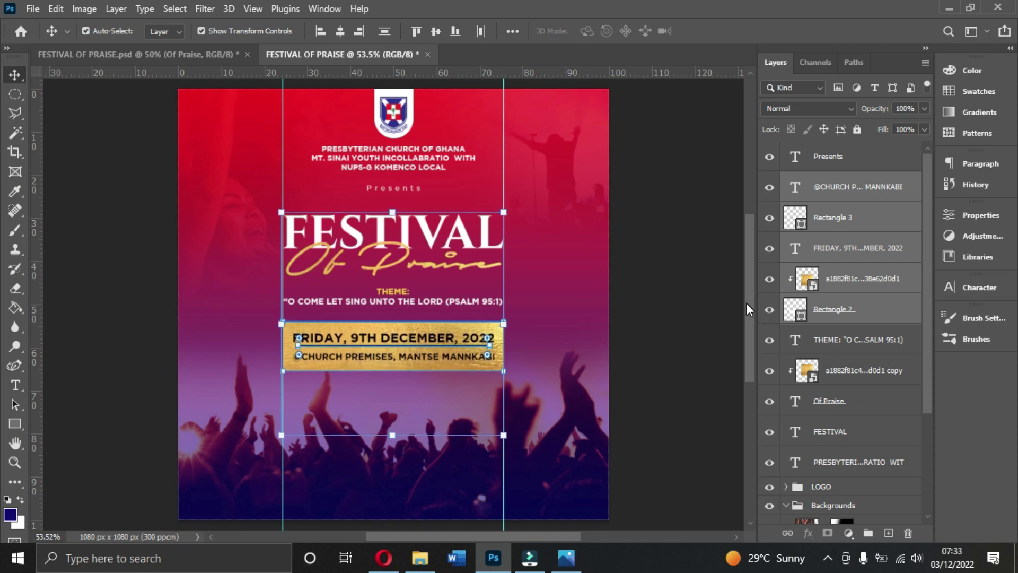
{"action": "key", "text": "Up"}
{"action": "key", "text": "Up"}
{"action": "key", "text": "Up"}
{"action": "left_click", "coordinate": [692, 295]}
Nudge the theme and Psalm 95:1 text slightly down toward the gold date box
{"action": "left_click", "coordinate": [404, 302]}
{"action": "key", "text": "Down"}
{"action": "key", "text": "Down"}
{"action": "key", "text": "Down"}
{"action": "key", "text": "Down"}
{"action": "key", "text": "Down"}
{"action": "key", "text": "Down"}
{"action": "key", "text": "Down"}
{"action": "key", "text": "Down"}
{"action": "key", "text": "Down"}
{"action": "key", "text": "Down"}
{"action": "key", "text": "Down"}
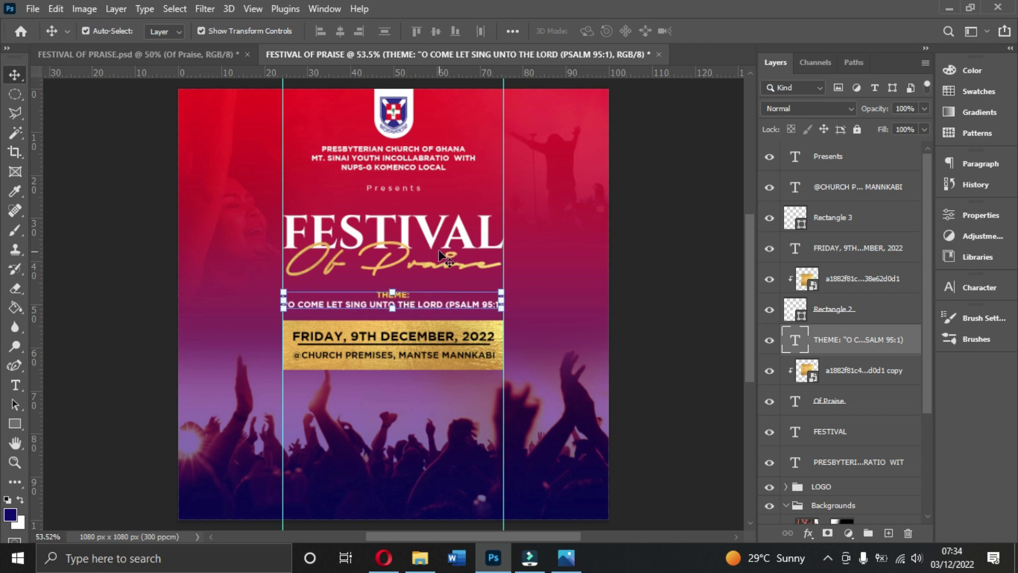
Nudge the "Of Praise" text together with its clipped gold texture slightly down toward the theme line
{"action": "left_click", "coordinate": [406, 261]}
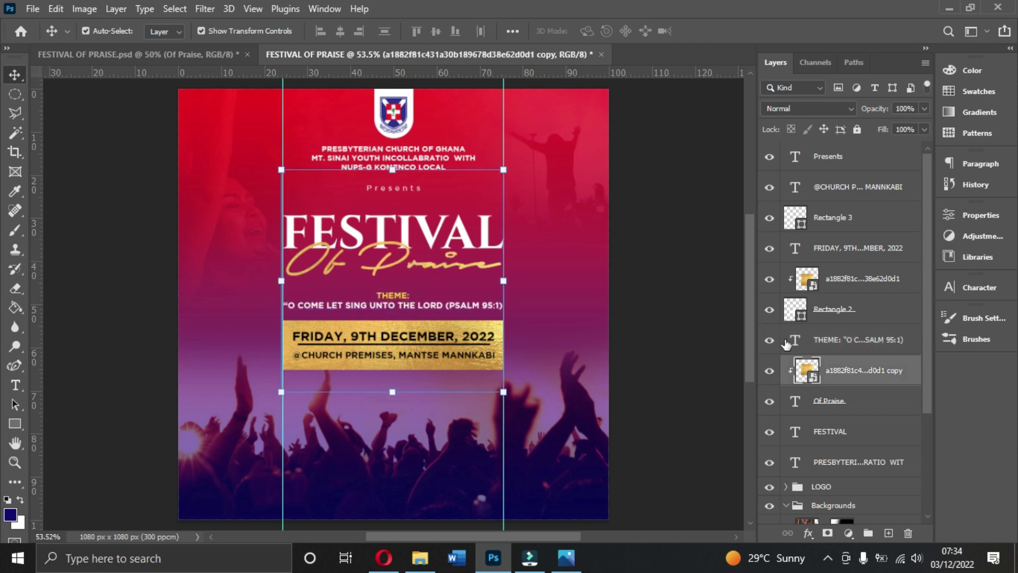
{"action": "left_click", "coordinate": [861, 401], "text": "ctrl"}
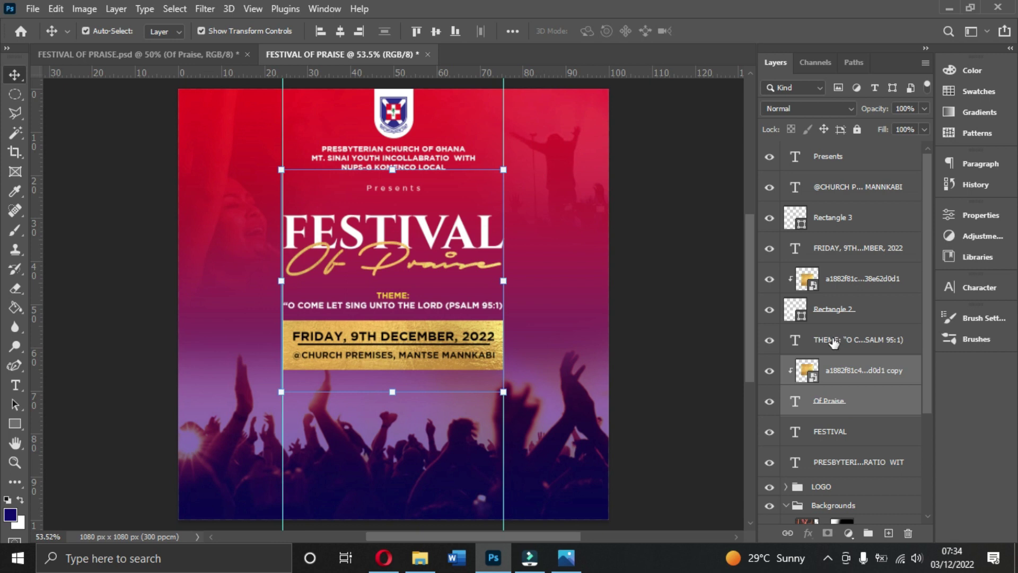
{"action": "key", "text": "Down"}
{"action": "key", "text": "Down"}
{"action": "key", "text": "Down"}
{"action": "key", "text": "Down"}
{"action": "key", "text": "Down"}
{"action": "key", "text": "Down"}
{"action": "key", "text": "Down"}
{"action": "key", "text": "Down"}
{"action": "key", "text": "Down"}
{"action": "key", "text": "Down"}
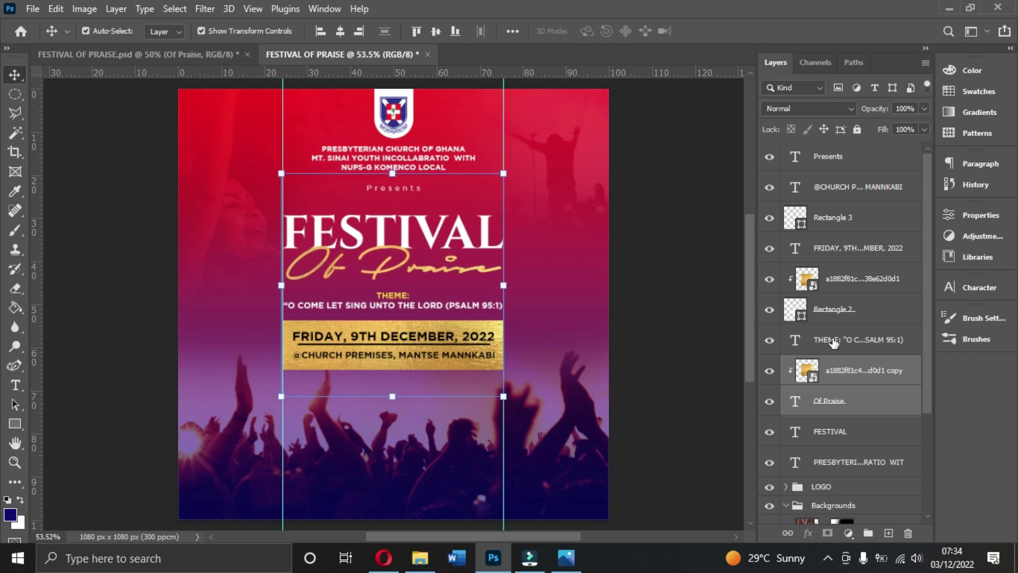
{"action": "key", "text": "Down"}
{"action": "key", "text": "Down"}
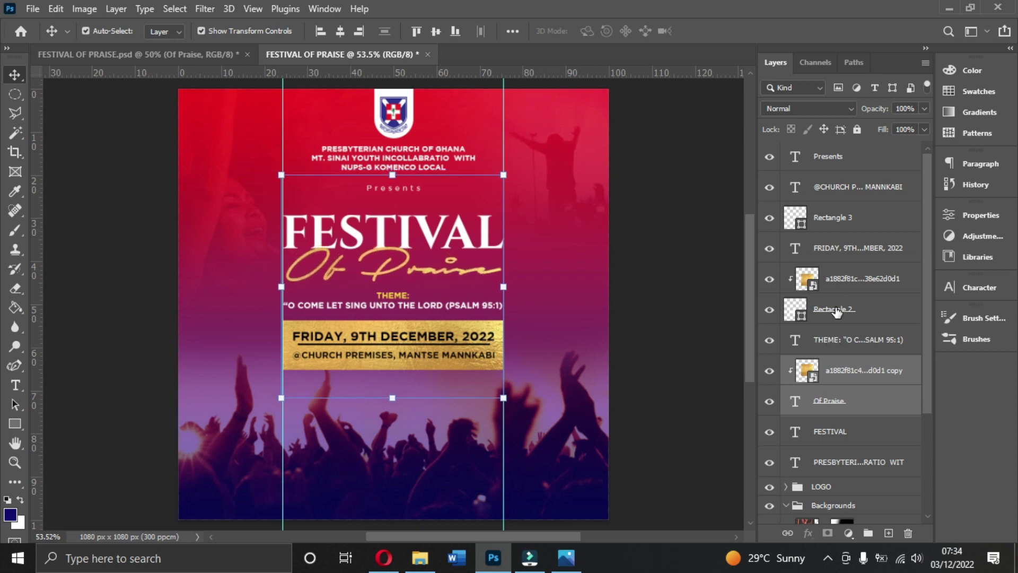
Nudge the FESTIVAL title down toward "Of Praise" and the church name heading slightly up, and clear the selection
{"action": "left_click", "coordinate": [828, 429]}
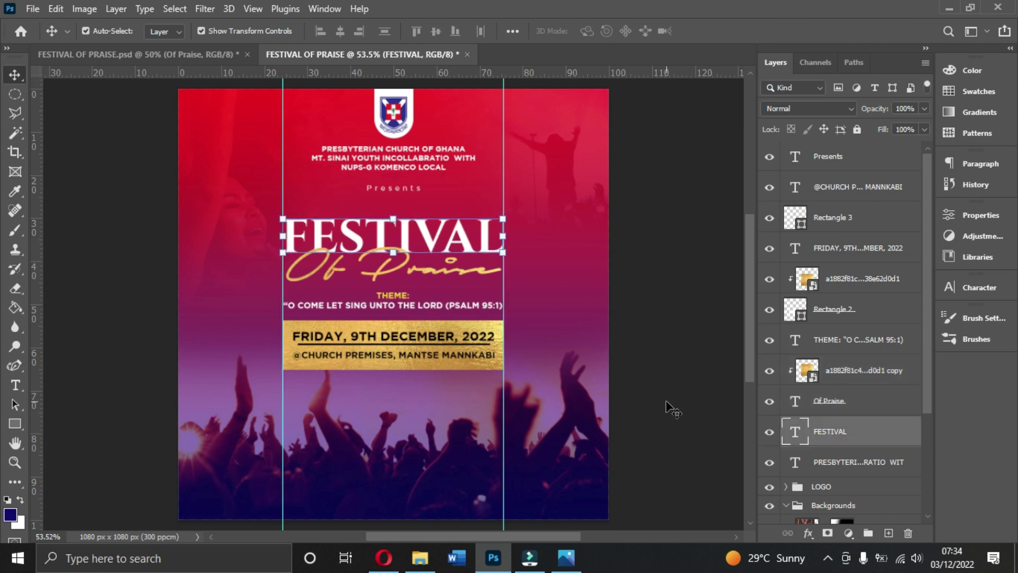
{"action": "left_click", "coordinate": [404, 156]}
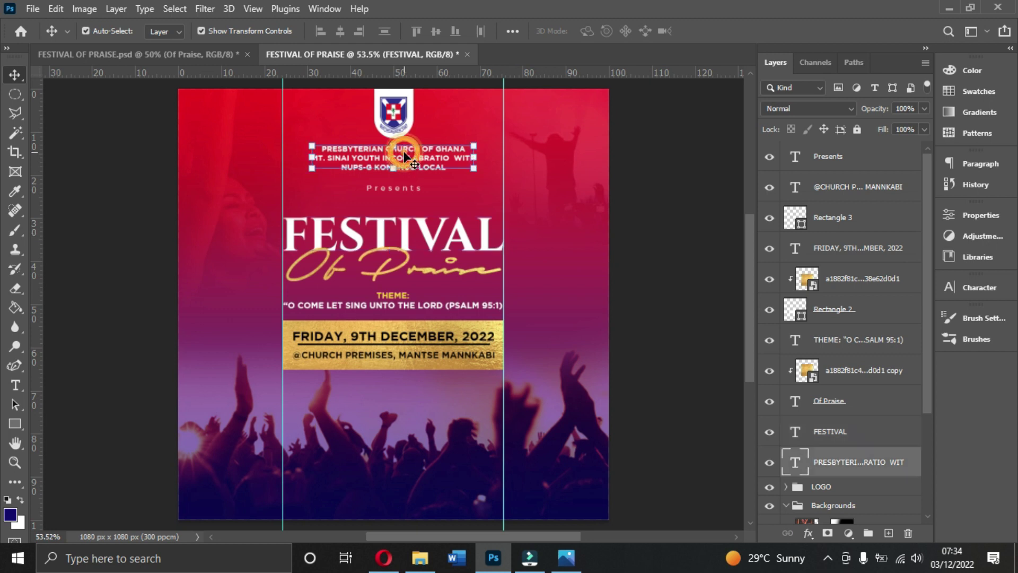
{"action": "left_click", "coordinate": [644, 222]}
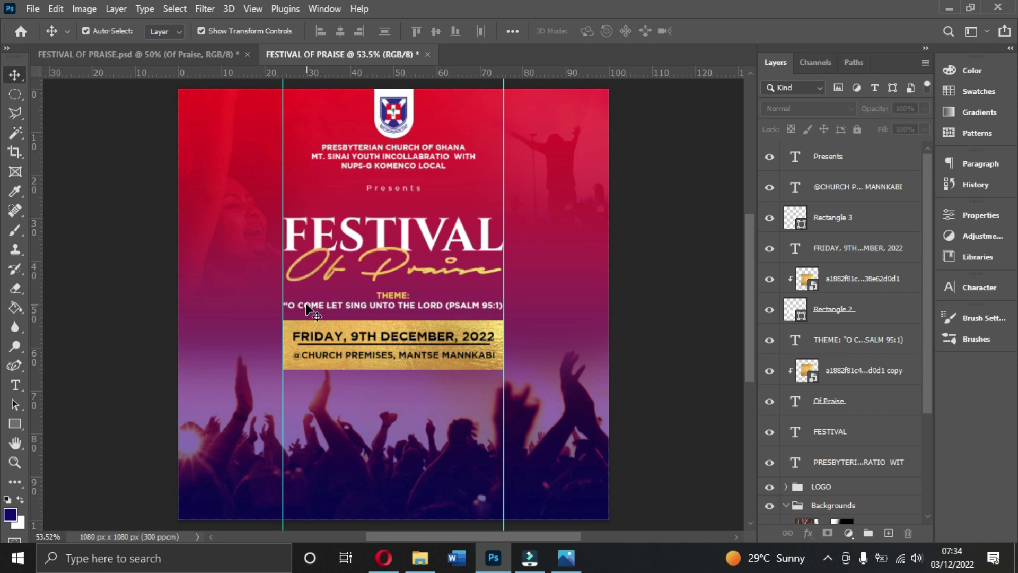
{"action": "left_click", "coordinate": [409, 241]}
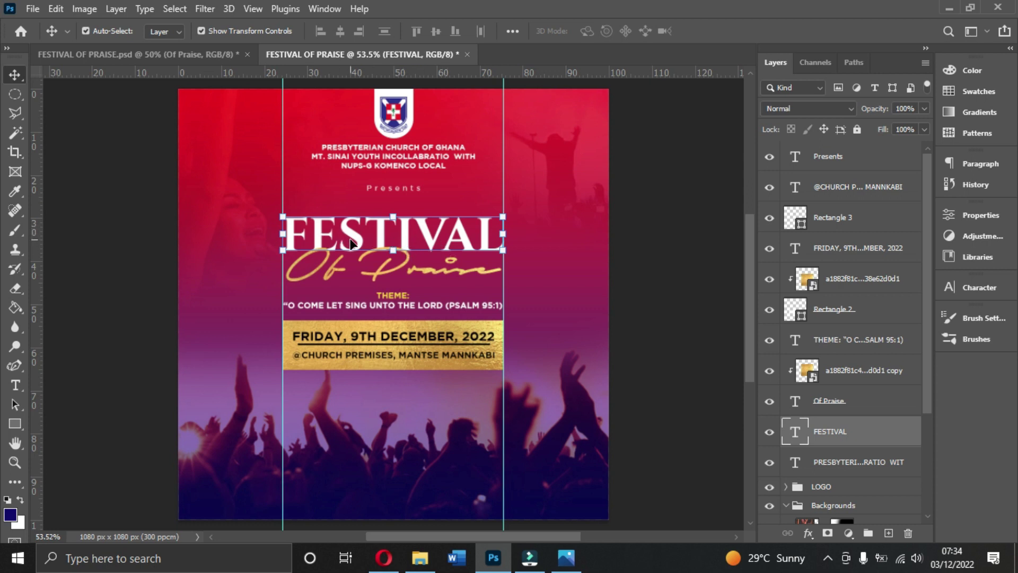
{"action": "left_click", "coordinate": [555, 292]}
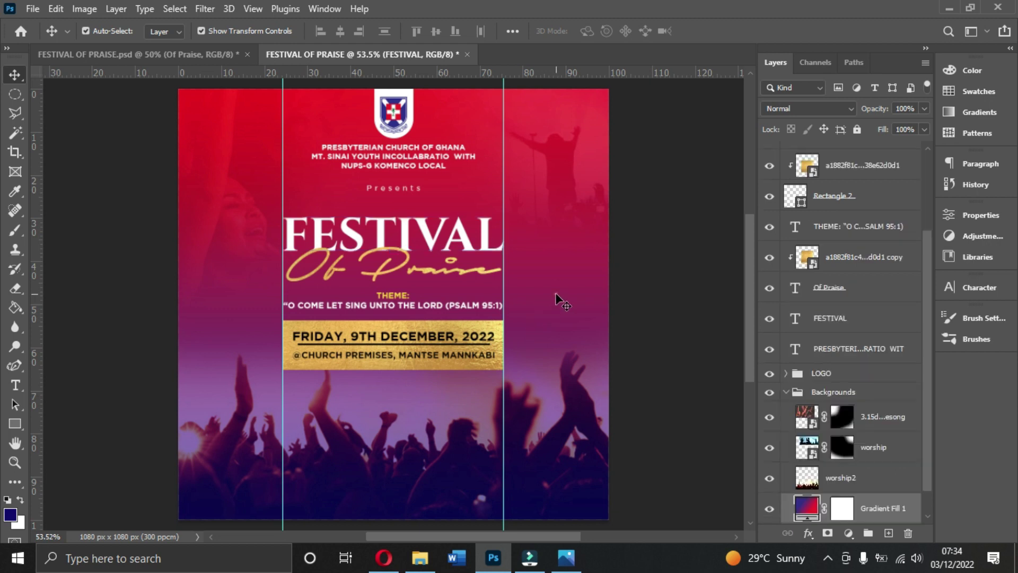
{"action": "left_click", "coordinate": [418, 431]}
{"action": "left_click", "coordinate": [413, 265]}
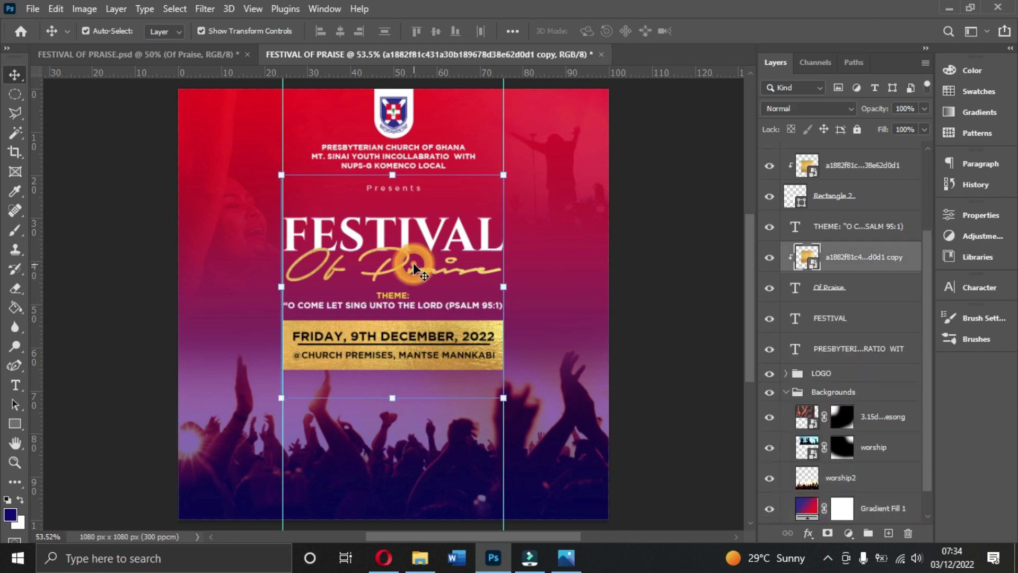
{"action": "left_click", "coordinate": [430, 216]}
Place the optical flare image "Copy of Optical-7-psbdox" from the ASAP folder directly above the FESTIVAL layer, with its glow over "Of Praise"
{"action": "left_click", "coordinate": [432, 232]}
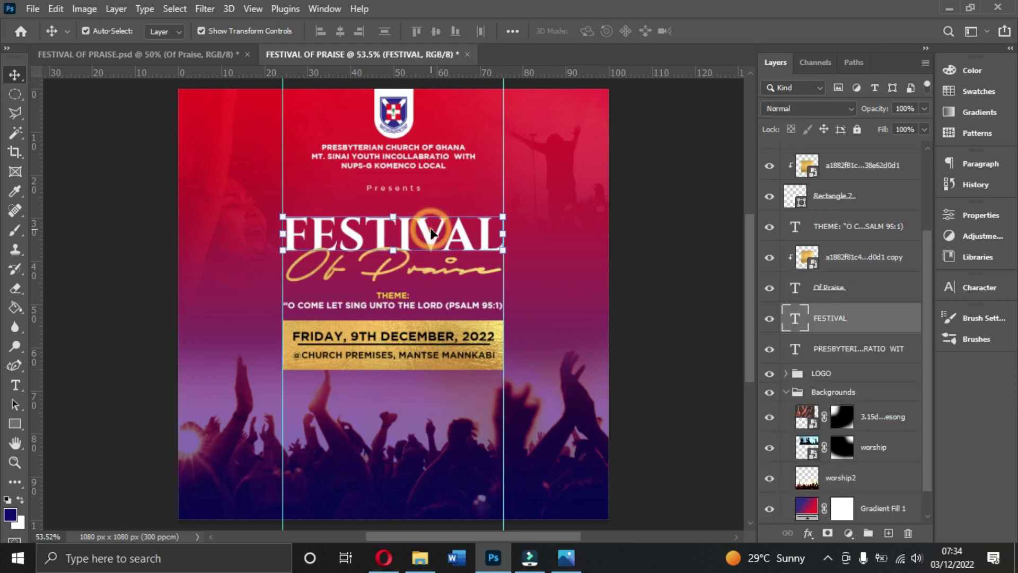
{"action": "left_click", "coordinate": [421, 558]}
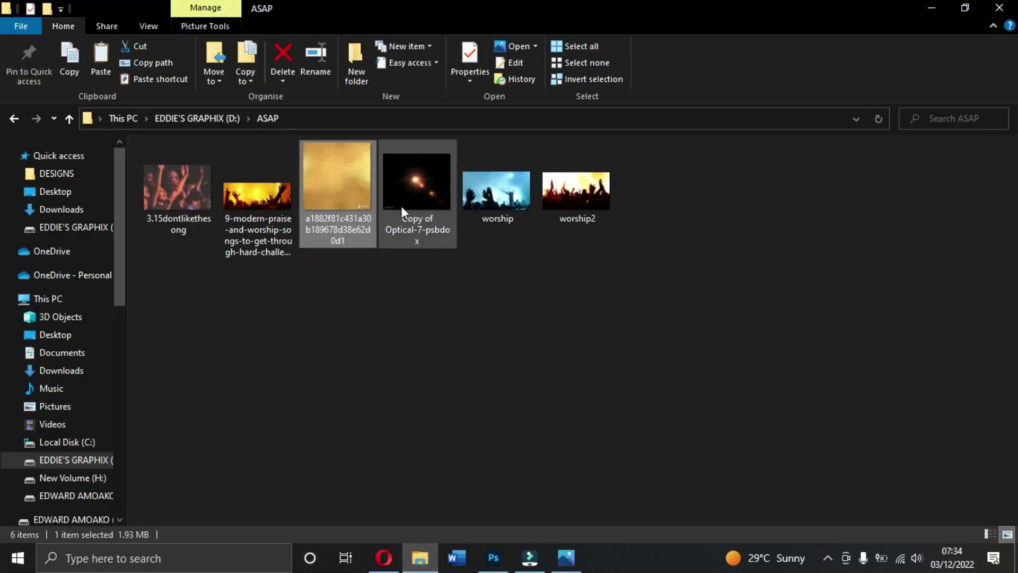
{"action": "left_click", "coordinate": [408, 215]}
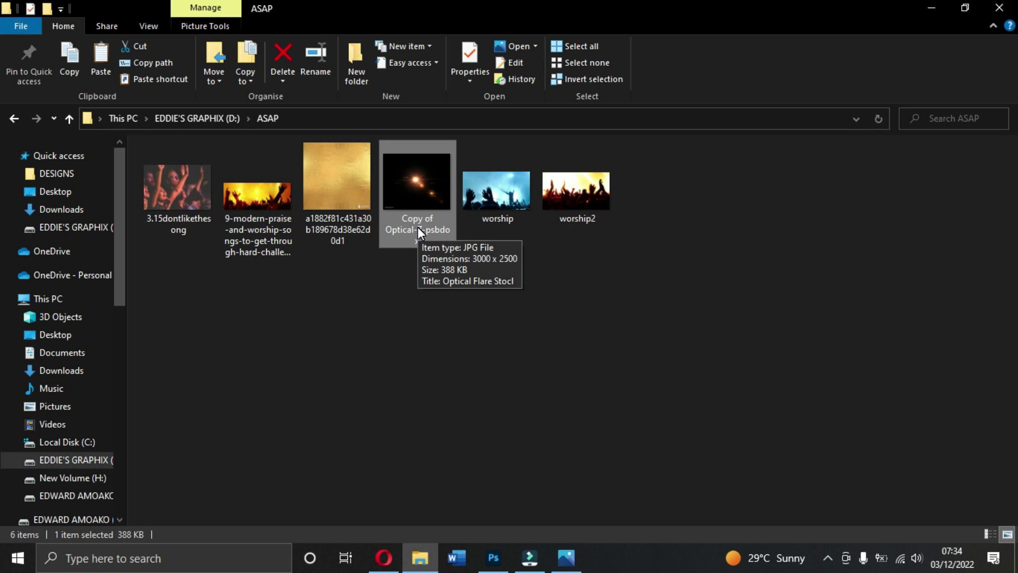
{"action": "left_click_drag", "start_coordinate": [422, 192], "coordinate": [402, 255]}
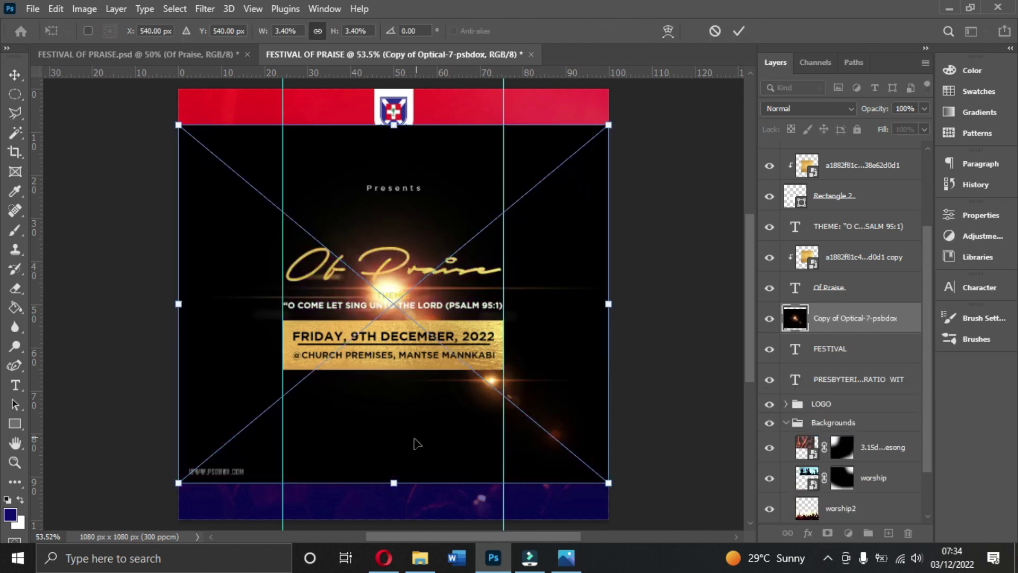
{"action": "left_click_drag", "start_coordinate": [410, 450], "coordinate": [394, 417]}
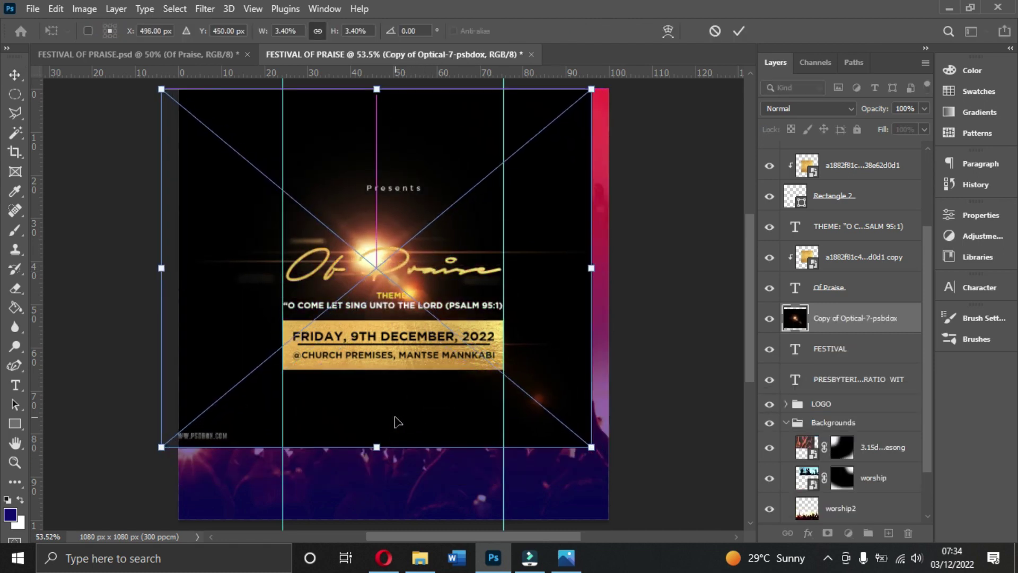
{"action": "key", "text": "Return"}
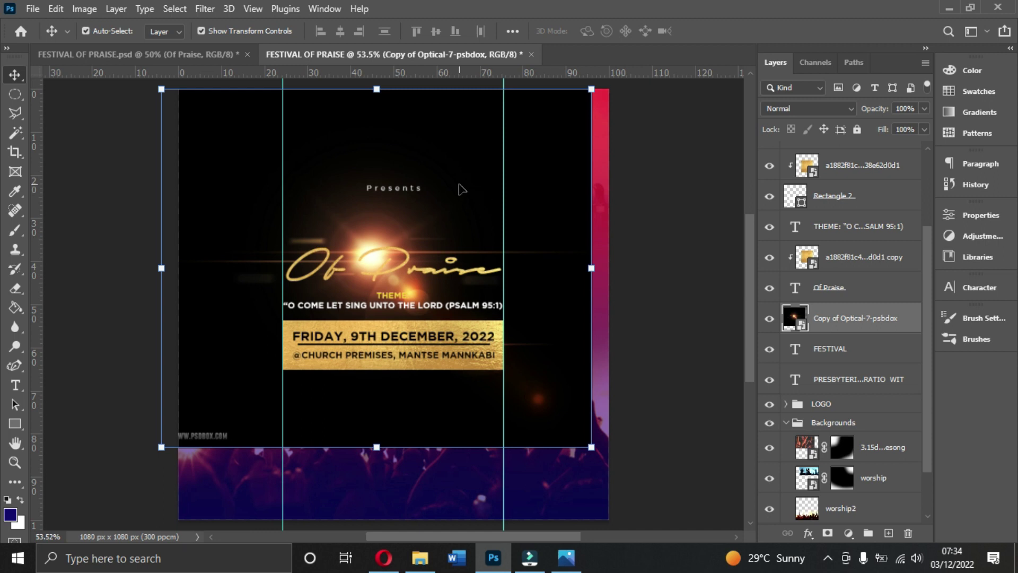
Set the flare layer's blend mode to Screen and shift it left so its glow sits between FESTIVAL and "Of Praise"
{"action": "left_click", "coordinate": [835, 109]}
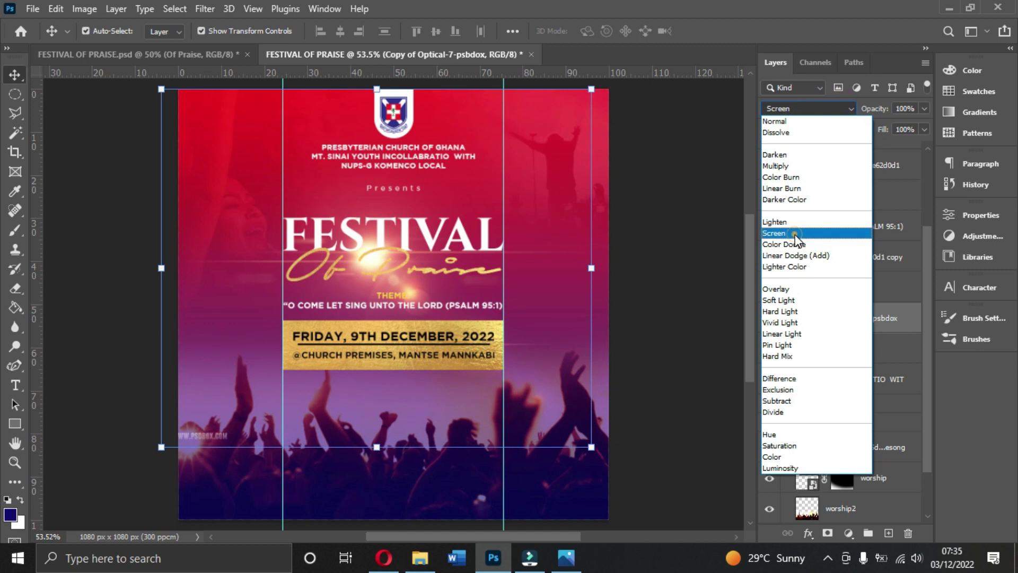
{"action": "left_click", "coordinate": [795, 234]}
{"action": "mouse_move", "coordinate": [534, 373]}
{"action": "left_mouse_down"}
{"action": "mouse_move", "coordinate": [501, 308]}
{"action": "mouse_move", "coordinate": [532, 368]}
{"action": "mouse_move", "coordinate": [515, 367]}
{"action": "left_mouse_up"}
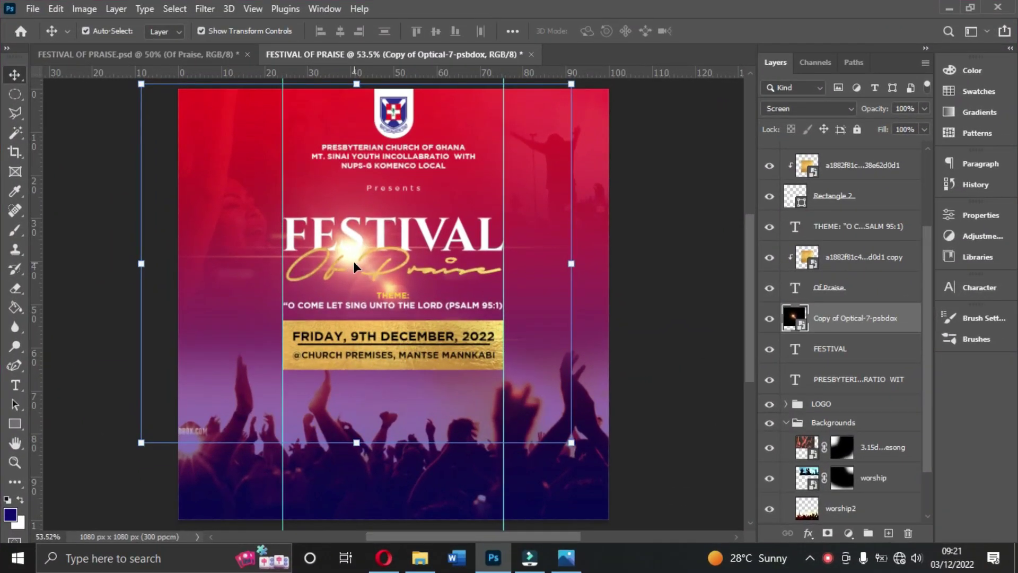
{"action": "left_click", "coordinate": [345, 256]}
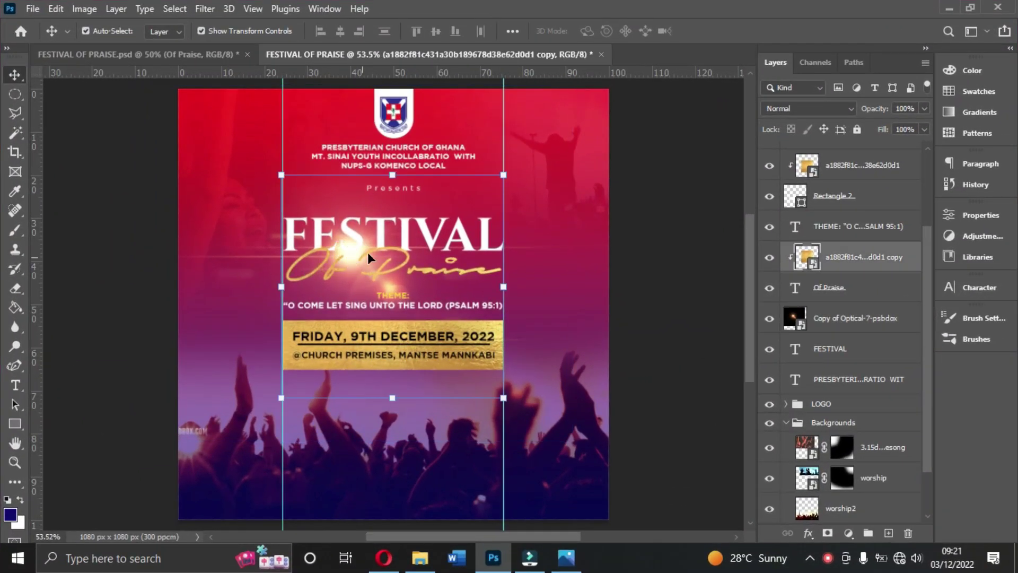
{"action": "left_click", "coordinate": [864, 333]}
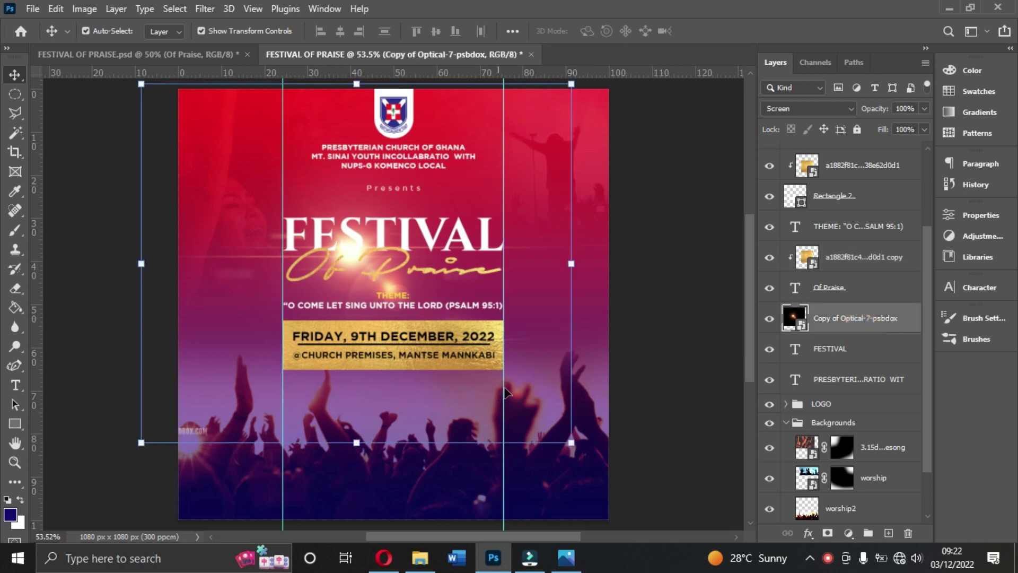
{"action": "mouse_move", "coordinate": [519, 318]}
{"action": "left_mouse_down"}
{"action": "mouse_move", "coordinate": [517, 310]}
{"action": "mouse_move", "coordinate": [513, 319]}
{"action": "left_mouse_up"}
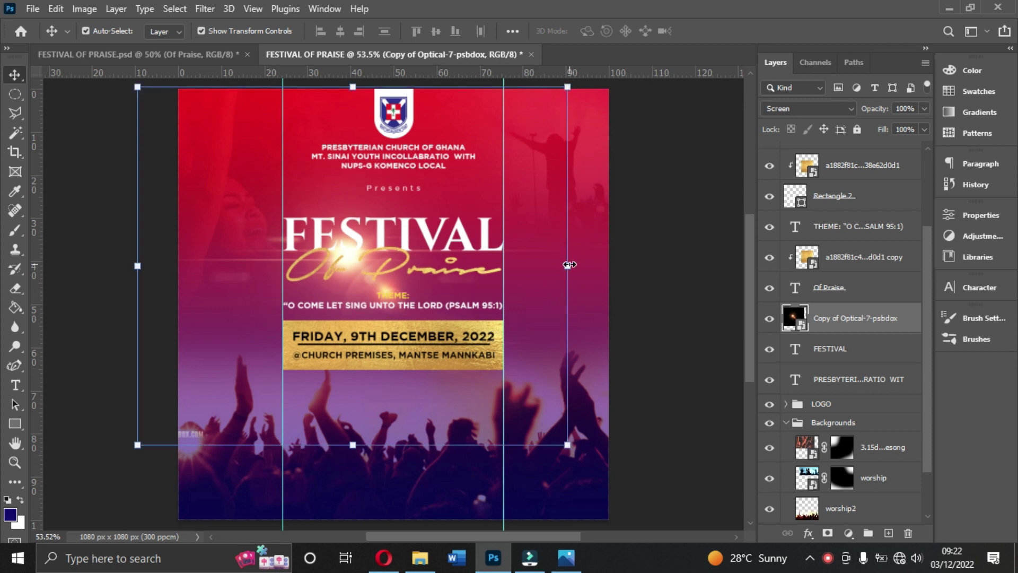
Enlarge the flare to about 4.01% with its glow at the "S" of FESTIVAL and bring its layer to the top of the stack
{"action": "left_click_drag", "start_coordinate": [567, 265], "coordinate": [583, 256]}
{"action": "left_click_drag", "start_coordinate": [493, 310], "coordinate": [513, 302]}
{"action": "left_click_drag", "start_coordinate": [601, 264], "coordinate": [647, 288]}
{"action": "left_click_drag", "start_coordinate": [536, 322], "coordinate": [501, 315]}
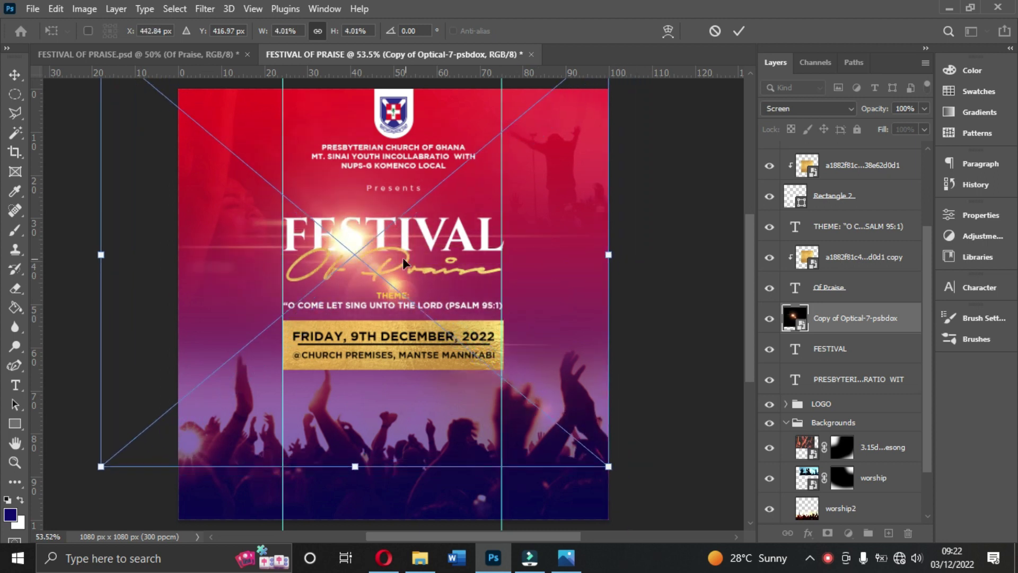
{"action": "key", "text": "Return"}
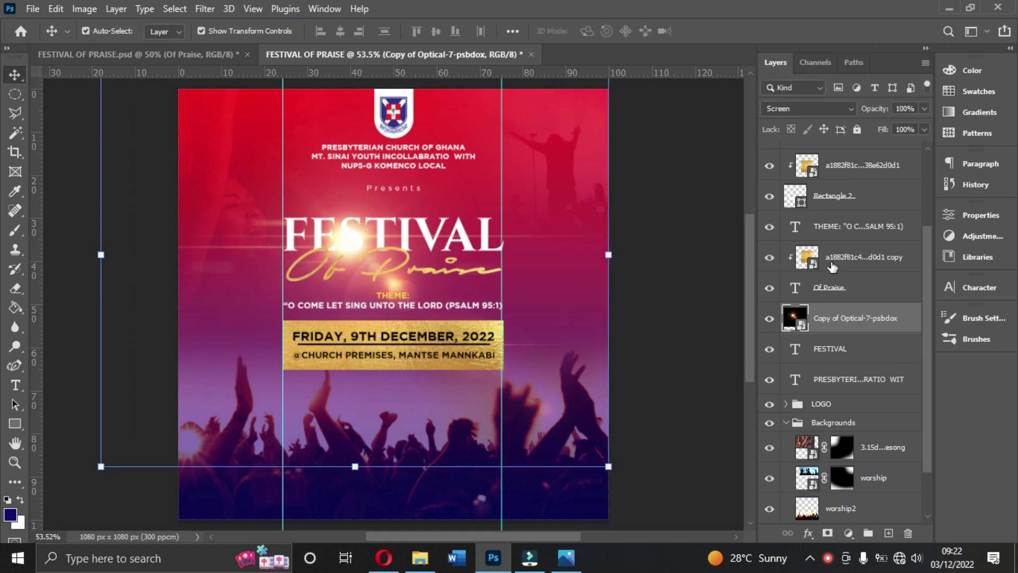
{"action": "left_click_drag", "start_coordinate": [835, 326], "coordinate": [818, 152]}
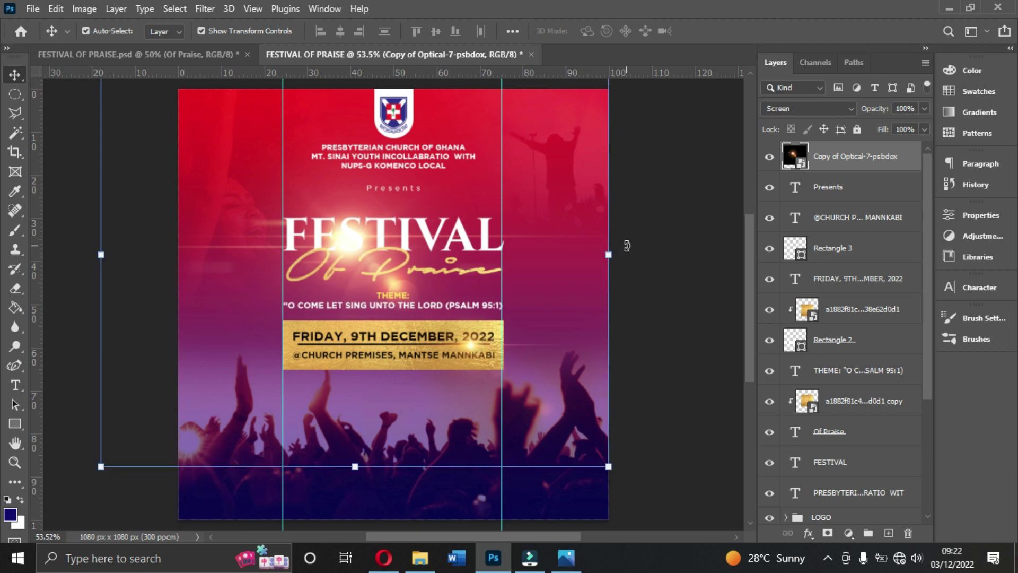
Scale the flare down slightly, shift it a little left over the title, and place its layer between Rectangle 3 and the date text
{"action": "left_click_drag", "start_coordinate": [610, 254], "coordinate": [574, 253]}
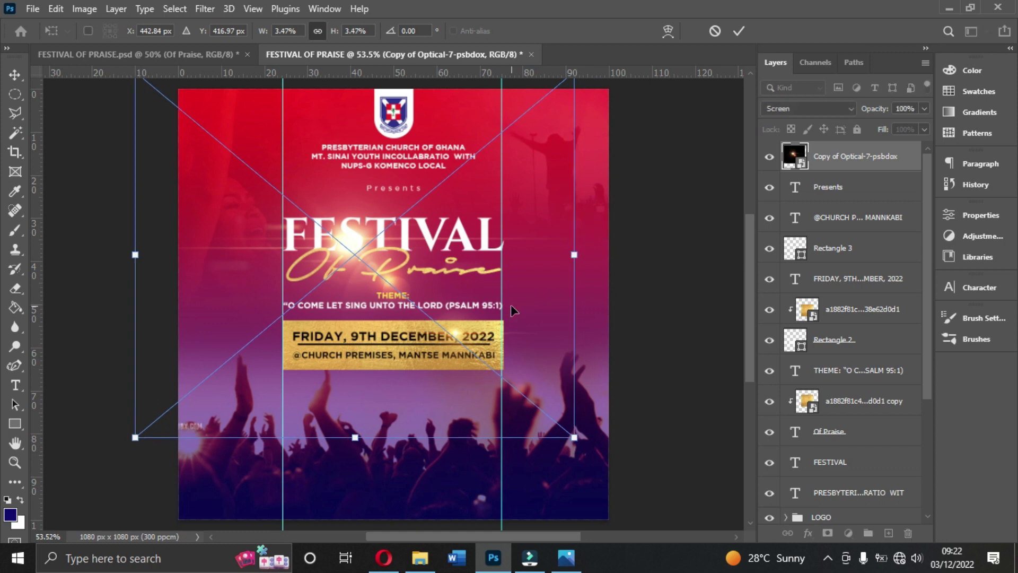
{"action": "left_click_drag", "start_coordinate": [516, 283], "coordinate": [508, 289]}
{"action": "left_click_drag", "start_coordinate": [567, 259], "coordinate": [544, 259]}
{"action": "left_click_drag", "start_coordinate": [485, 306], "coordinate": [486, 304]}
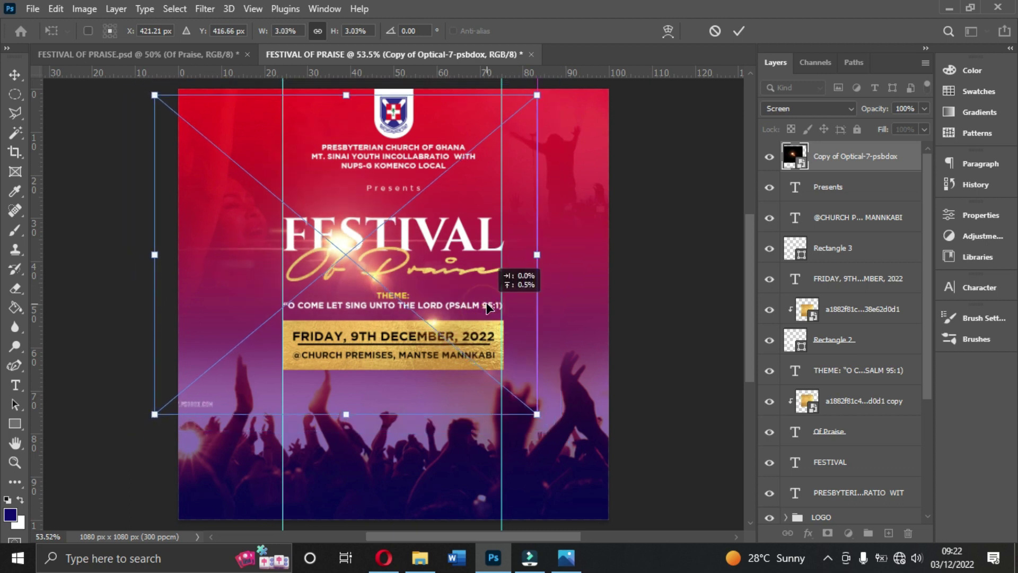
{"action": "left_click_drag", "start_coordinate": [543, 257], "coordinate": [593, 256]}
{"action": "key", "text": "Return"}
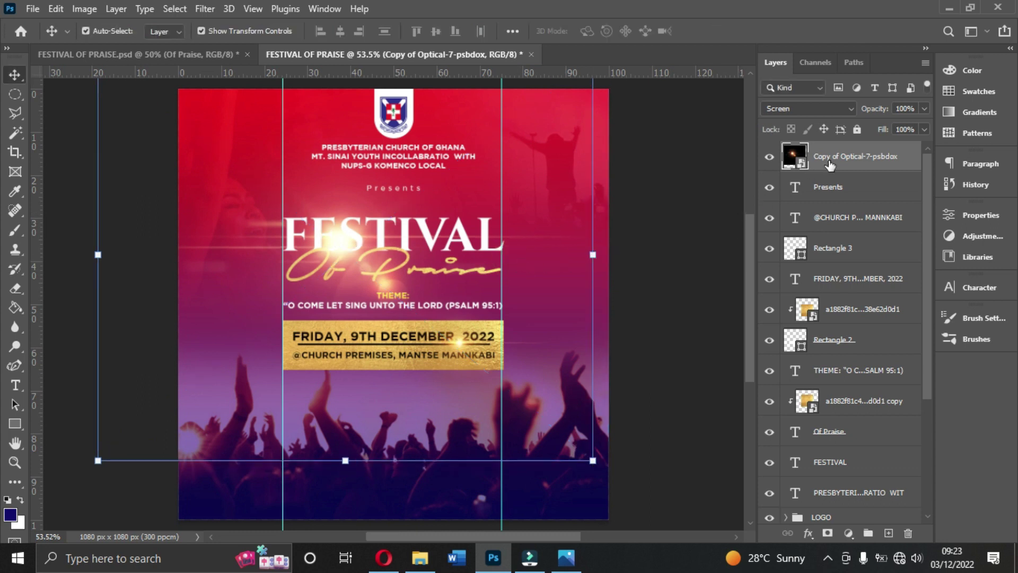
{"action": "left_click_drag", "start_coordinate": [857, 160], "coordinate": [861, 264]}
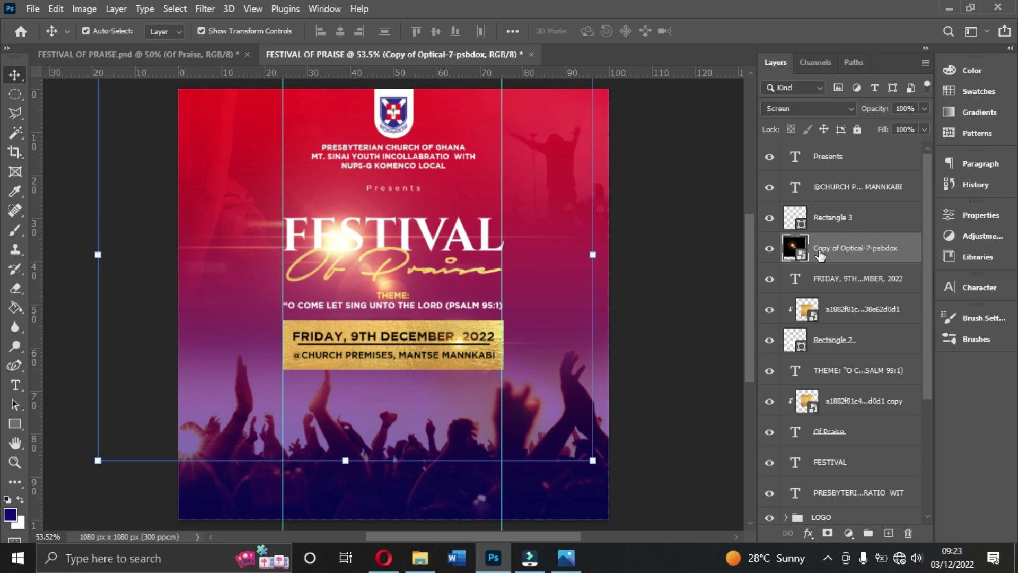
Rasterize the optical flare layer and erase its hazy outer areas around the poster's edges with a soft 464 px eraser
{"action": "right_click", "coordinate": [861, 256]}
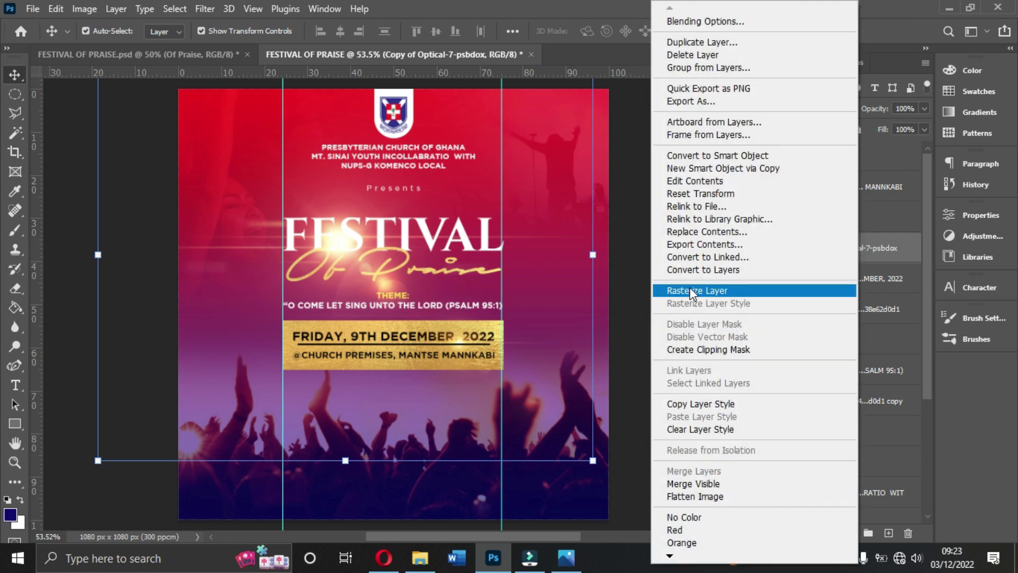
{"action": "left_click", "coordinate": [688, 287]}
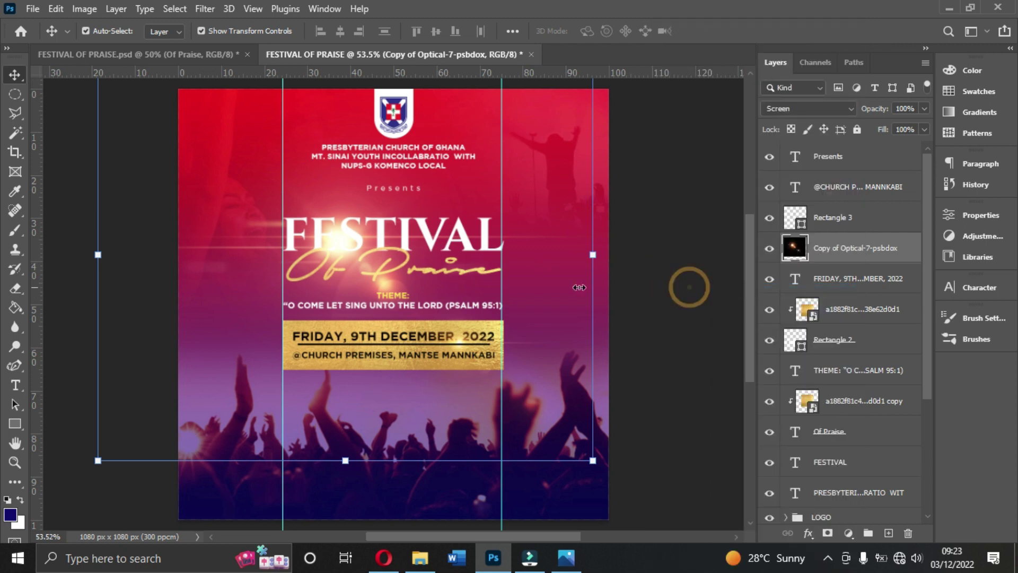
{"action": "left_click", "coordinate": [14, 288]}
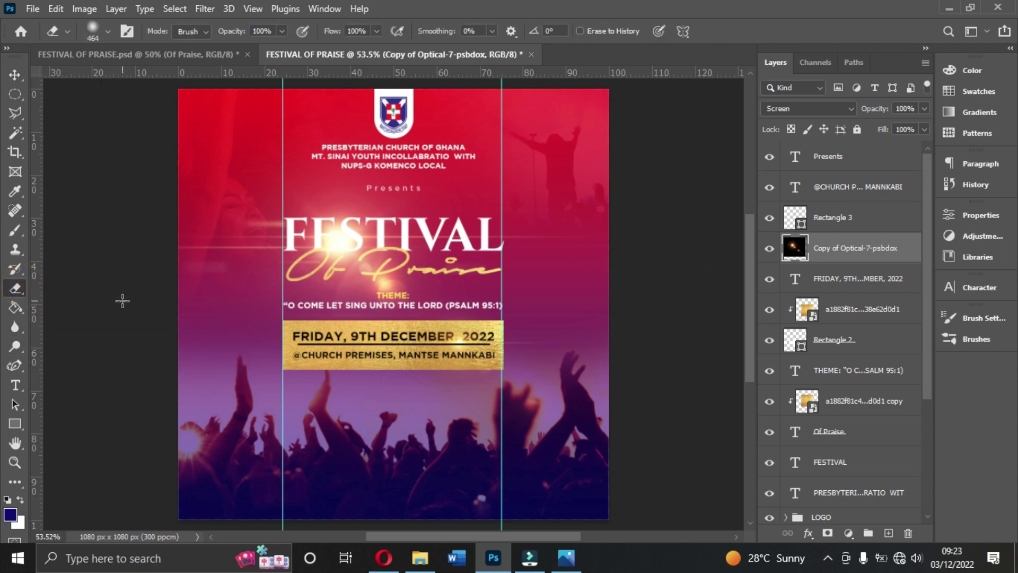
{"action": "mouse_move", "coordinate": [176, 164]}
{"action": "left_mouse_down"}
{"action": "mouse_move", "coordinate": [191, 289]}
{"action": "mouse_move", "coordinate": [198, 241]}
{"action": "mouse_move", "coordinate": [183, 242]}
{"action": "mouse_move", "coordinate": [163, 304]}
{"action": "mouse_move", "coordinate": [164, 144]}
{"action": "mouse_move", "coordinate": [335, 119]}
{"action": "mouse_move", "coordinate": [469, 132]}
{"action": "mouse_move", "coordinate": [343, 120]}
{"action": "left_mouse_up"}
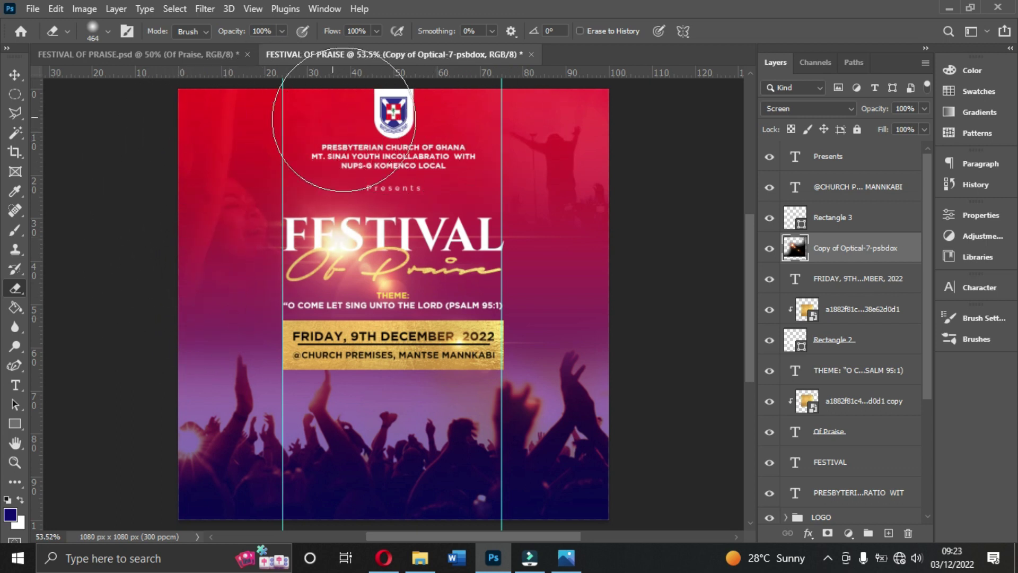
{"action": "mouse_move", "coordinate": [614, 423]}
{"action": "left_mouse_down"}
{"action": "mouse_move", "coordinate": [585, 309]}
{"action": "mouse_move", "coordinate": [526, 329]}
{"action": "mouse_move", "coordinate": [536, 341]}
{"action": "left_mouse_up"}
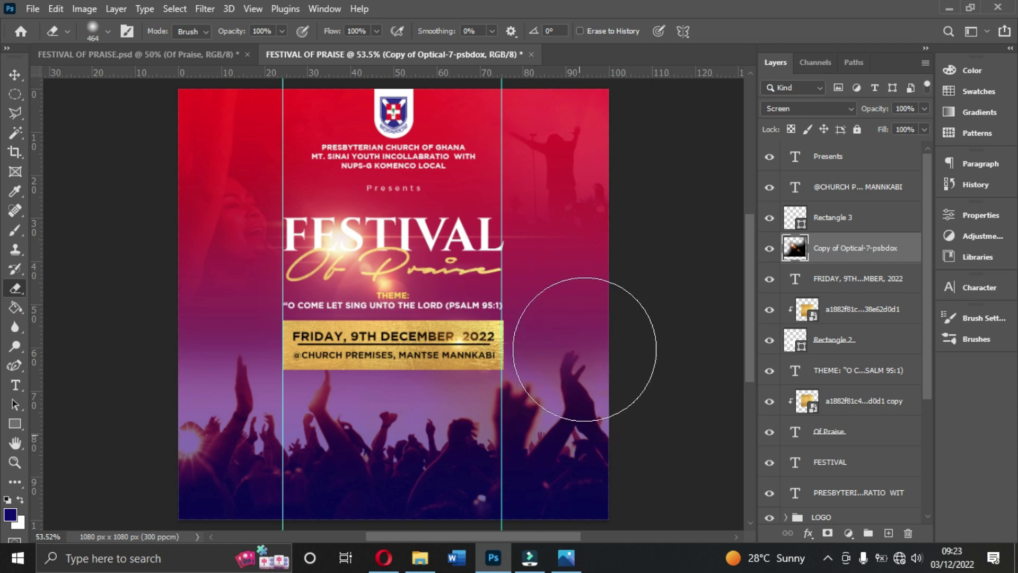
{"action": "left_click", "coordinate": [15, 74]}
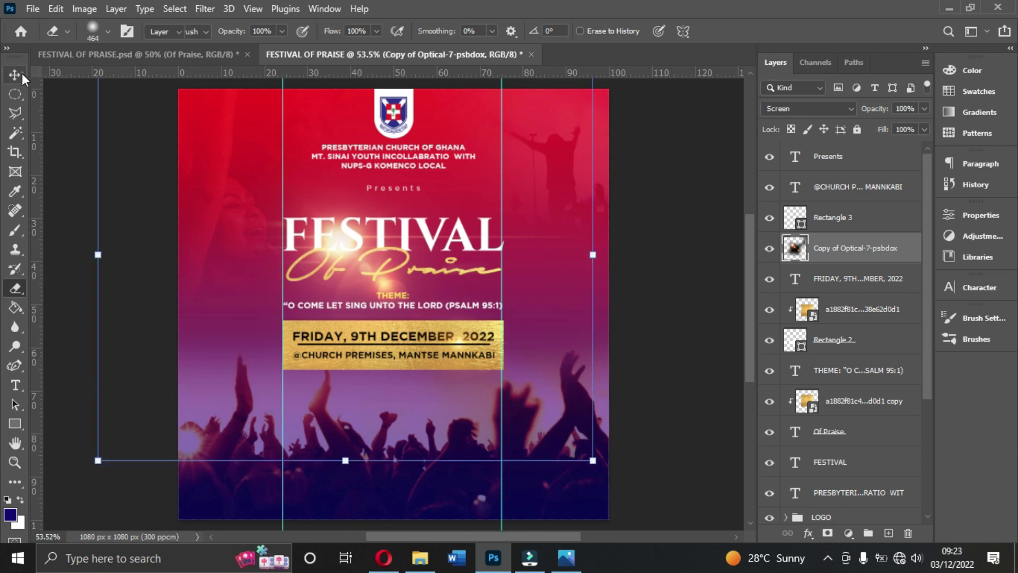
{"action": "left_click", "coordinate": [710, 289]}
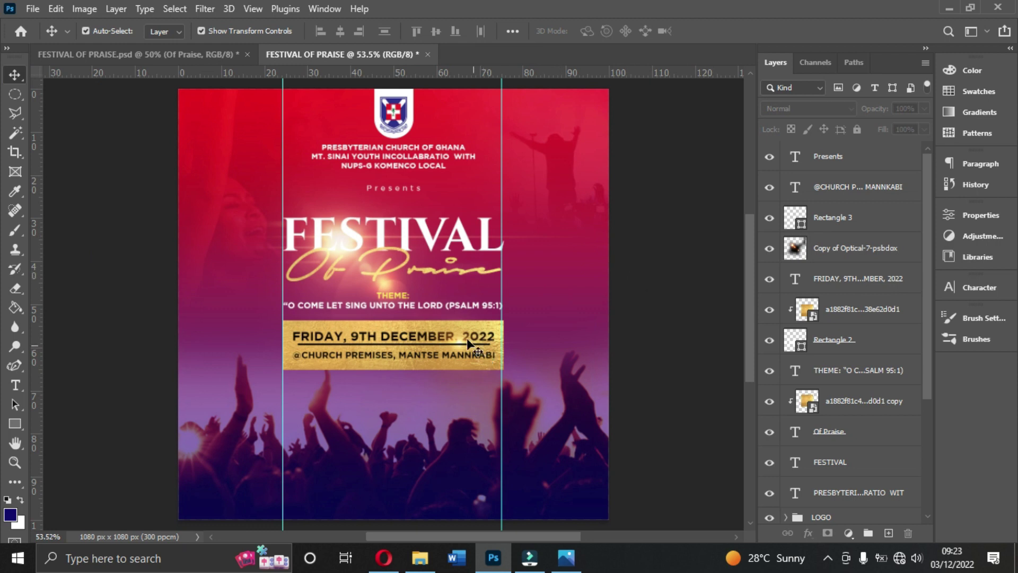
{"action": "left_click", "coordinate": [688, 256]}
Erase more of the flare layer's haze along the poster's right edge, level with the title
{"action": "left_click", "coordinate": [885, 249]}
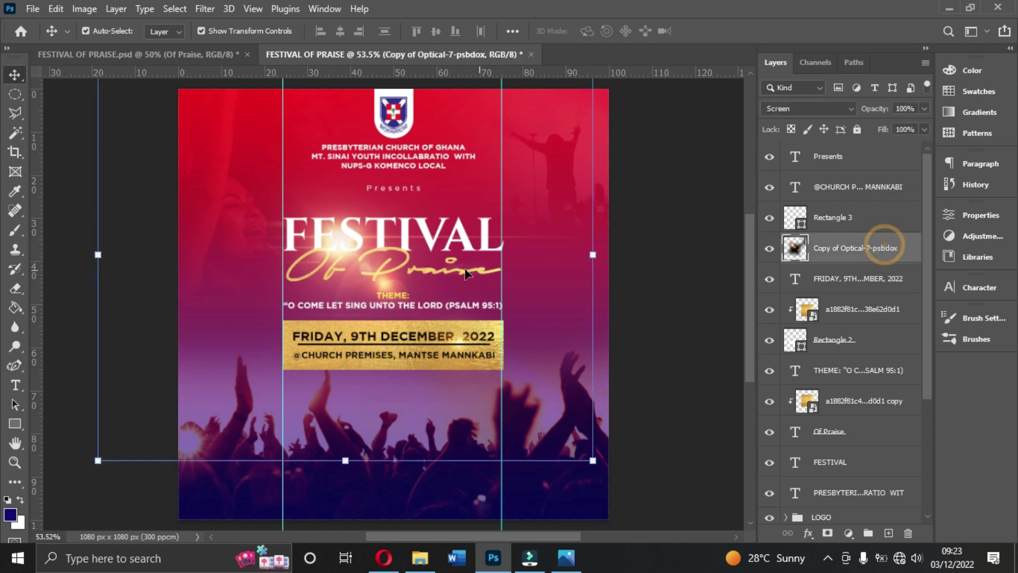
{"action": "left_click", "coordinate": [15, 288]}
{"action": "mouse_move", "coordinate": [614, 273]}
{"action": "left_mouse_down"}
{"action": "mouse_move", "coordinate": [597, 215]}
{"action": "mouse_move", "coordinate": [592, 233]}
{"action": "mouse_move", "coordinate": [564, 221]}
{"action": "mouse_move", "coordinate": [584, 228]}
{"action": "mouse_move", "coordinate": [557, 229]}
{"action": "left_mouse_up"}
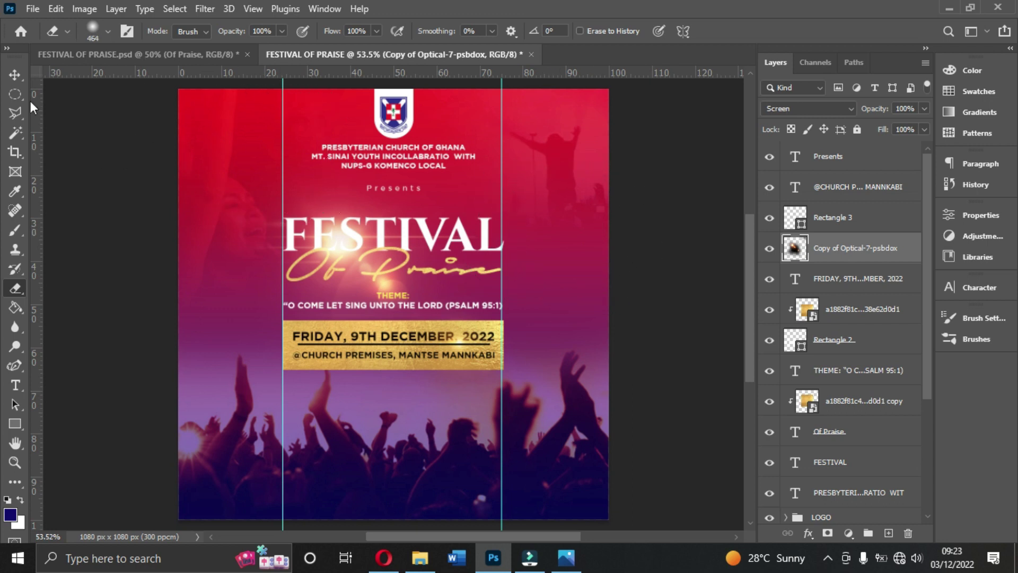
Remove both vertical guides from the canvas and deselect all layers
{"action": "left_click", "coordinate": [14, 76]}
{"action": "left_click_drag", "start_coordinate": [501, 197], "coordinate": [32, 171]}
{"action": "left_click_drag", "start_coordinate": [280, 197], "coordinate": [5, 190]}
{"action": "left_click", "coordinate": [679, 238]}
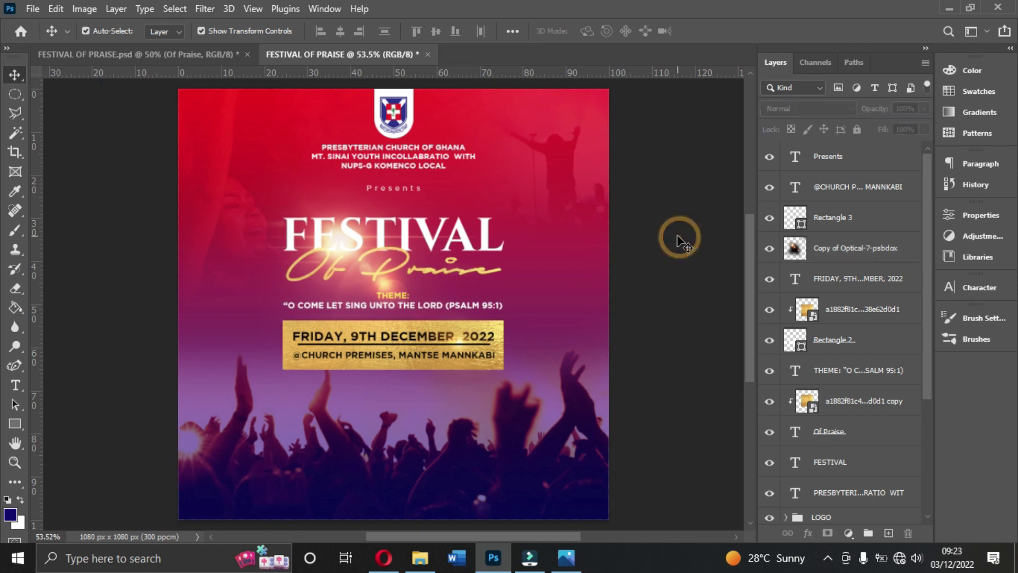
Nudge the gold date band down slightly with its texture, Rectangle 3, the date and venue texts and the flare layer, leaving the THEME text in place
{"action": "scroll", "coordinate": [443, 379], "scroll_direction": "down", "scroll_amount": 1}
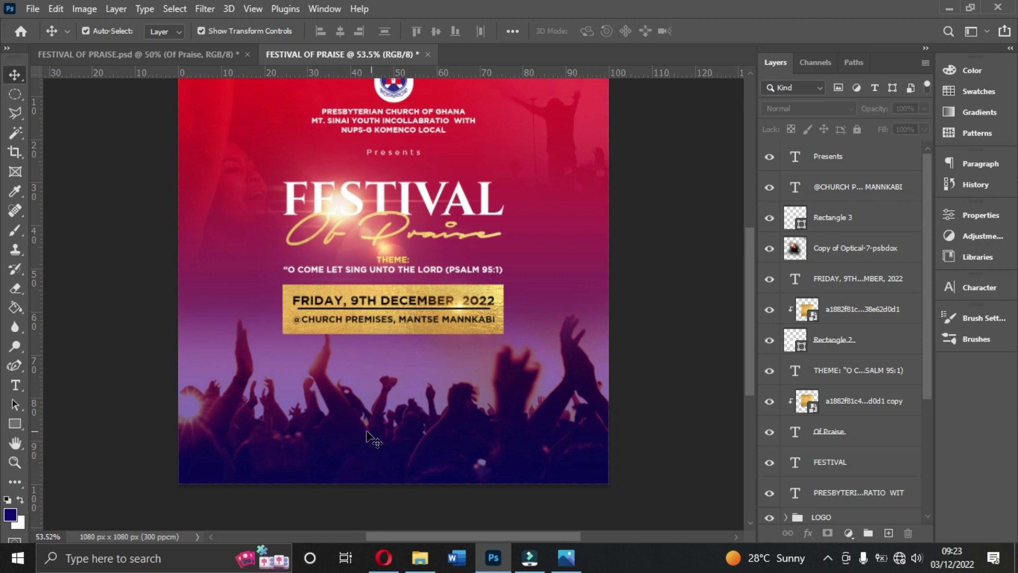
{"action": "scroll", "coordinate": [398, 448], "scroll_direction": "up", "scroll_amount": 1}
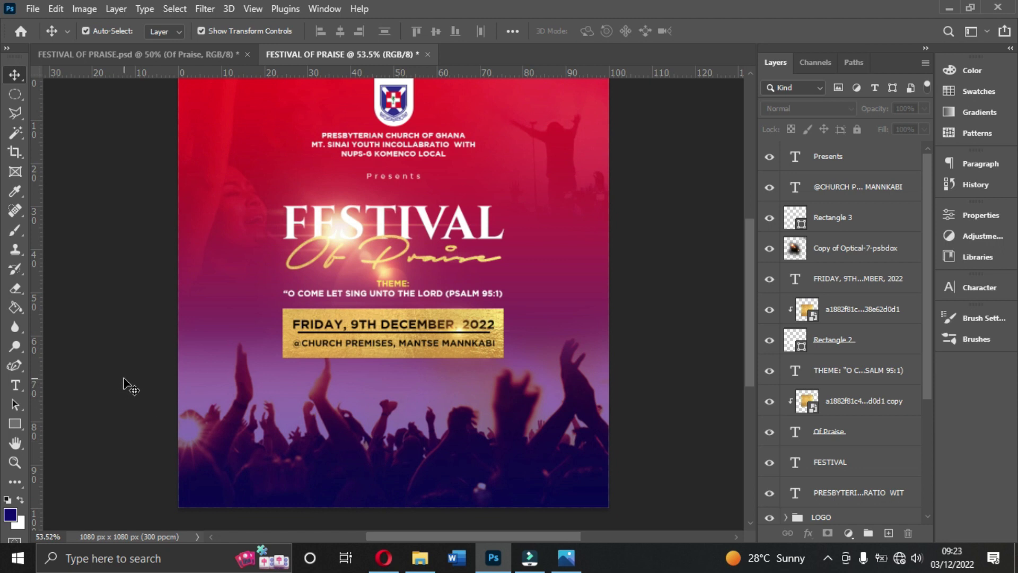
{"action": "scroll", "coordinate": [399, 351], "scroll_direction": "down", "scroll_amount": 1}
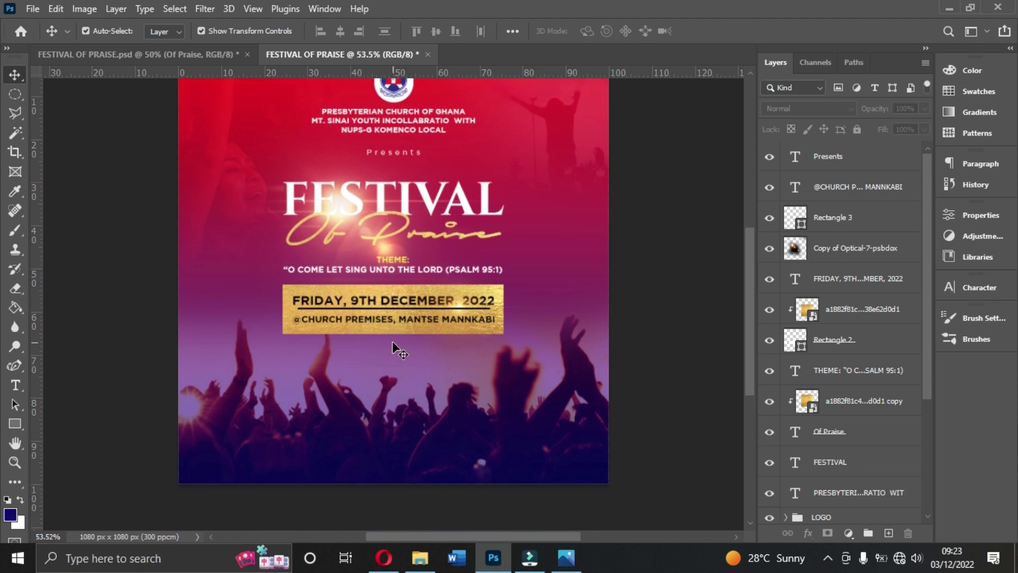
{"action": "left_click", "coordinate": [817, 248]}
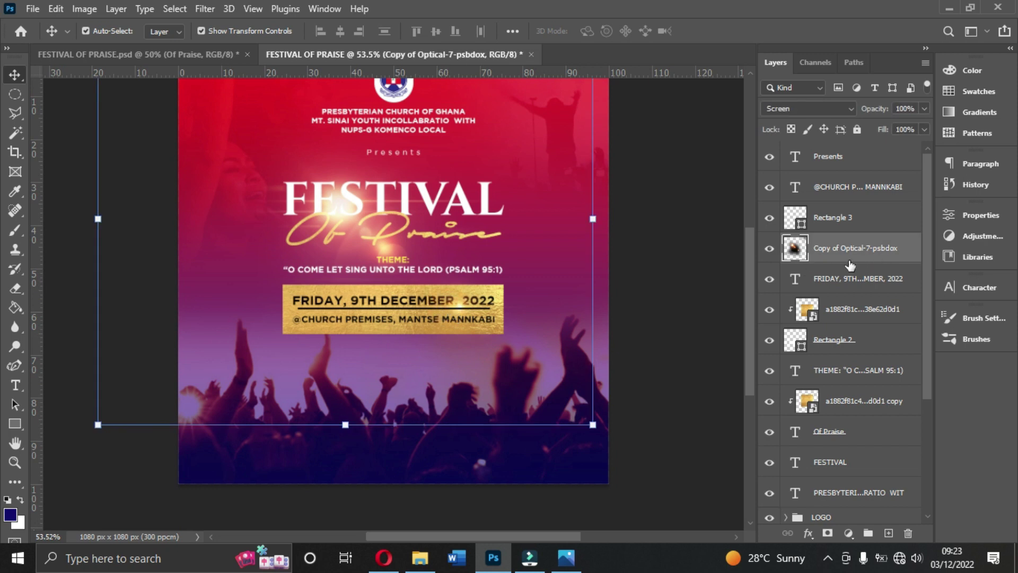
{"action": "left_click", "coordinate": [862, 313]}
{"action": "left_click", "coordinate": [855, 275], "text": "ctrl"}
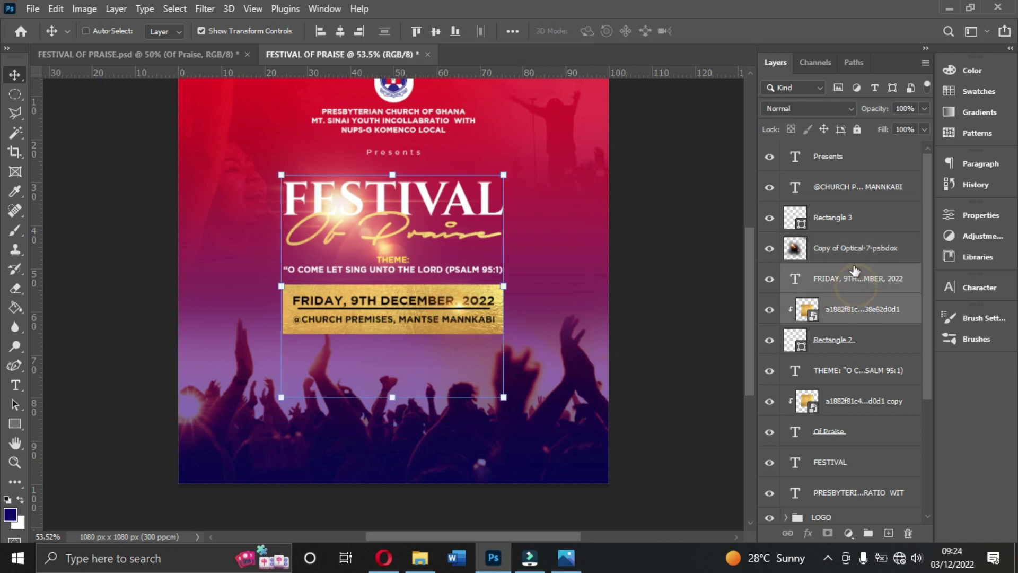
{"action": "left_click", "coordinate": [852, 256], "text": "ctrl"}
{"action": "left_click", "coordinate": [849, 186], "text": "ctrl"}
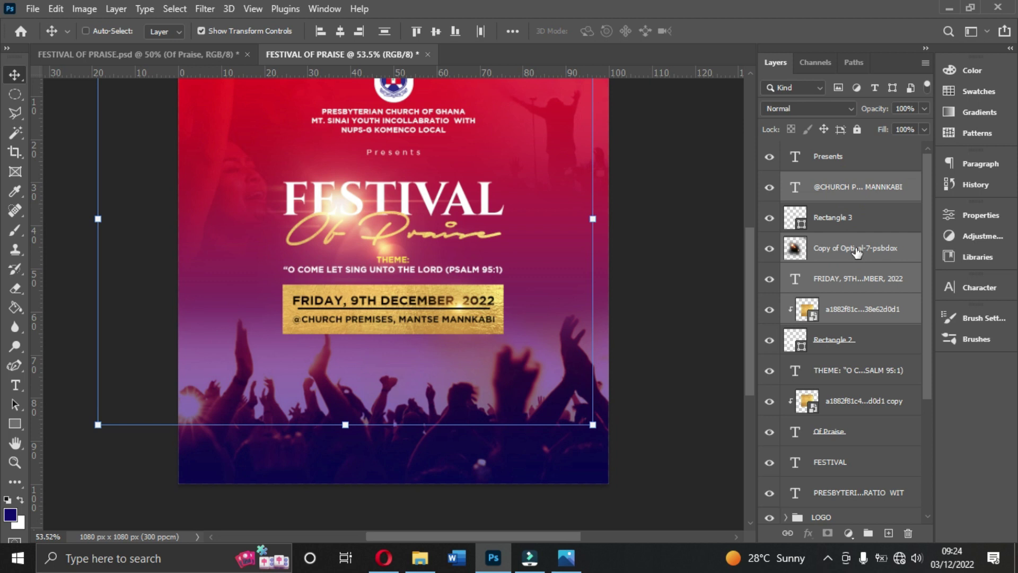
{"action": "left_click", "coordinate": [845, 224], "text": "ctrl"}
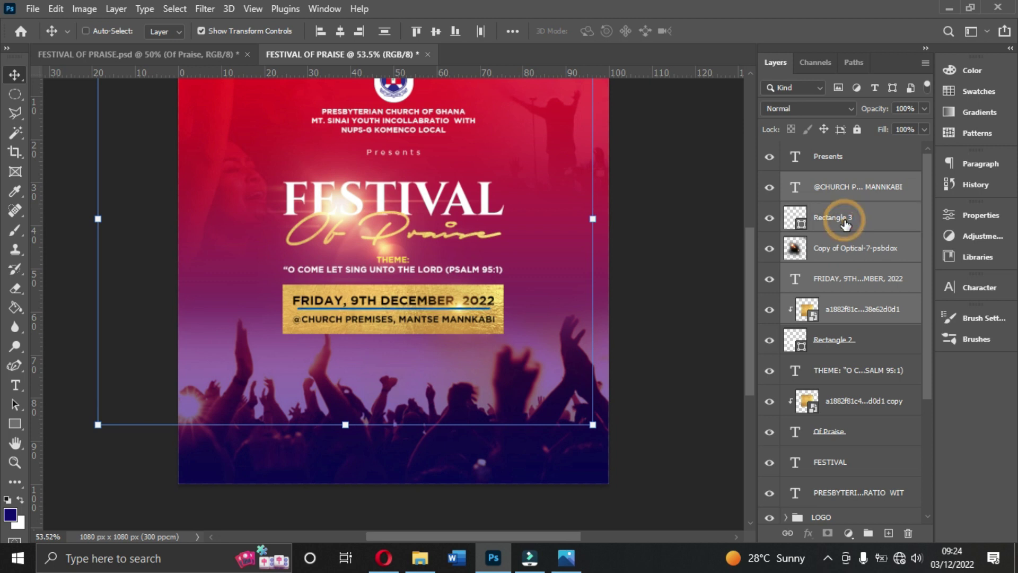
{"action": "left_click", "coordinate": [884, 347], "text": "ctrl"}
{"action": "left_click", "coordinate": [865, 374], "text": "ctrl"}
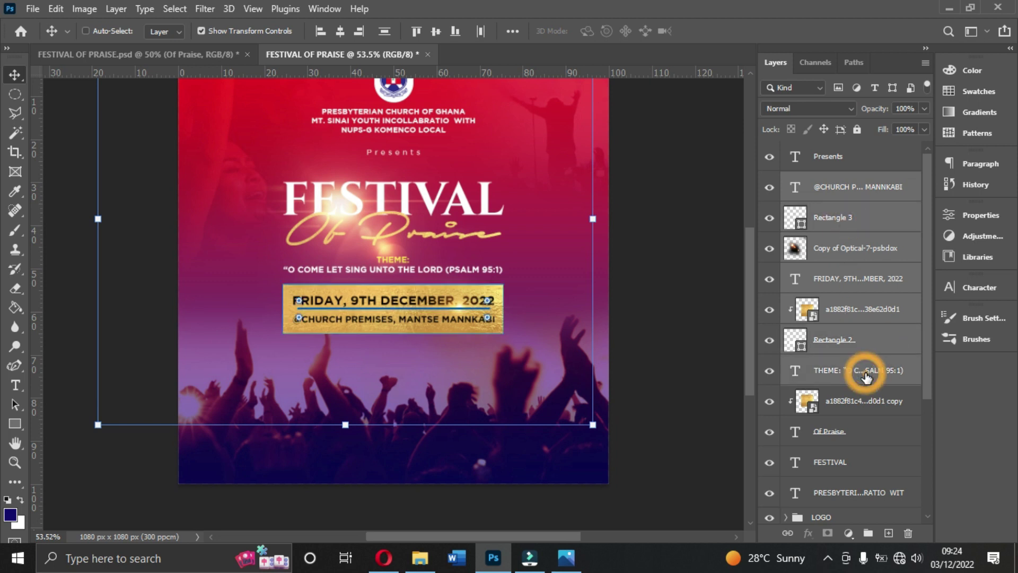
{"action": "left_click", "coordinate": [865, 374], "text": "ctrl"}
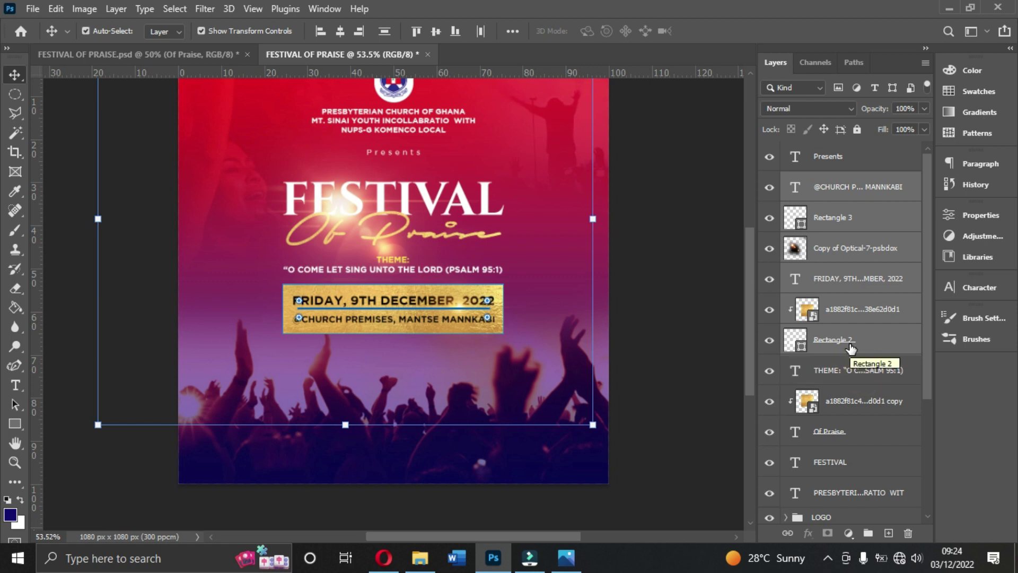
{"action": "key", "text": "Down"}
{"action": "key", "text": "Down"}
{"action": "key", "text": "Down"}
{"action": "key", "text": "Down"}
{"action": "key", "text": "Down"}
{"action": "key", "text": "Down"}
{"action": "key", "text": "Down"}
{"action": "key", "text": "Down"}
{"action": "key", "text": "Down"}
{"action": "key", "text": "Down"}
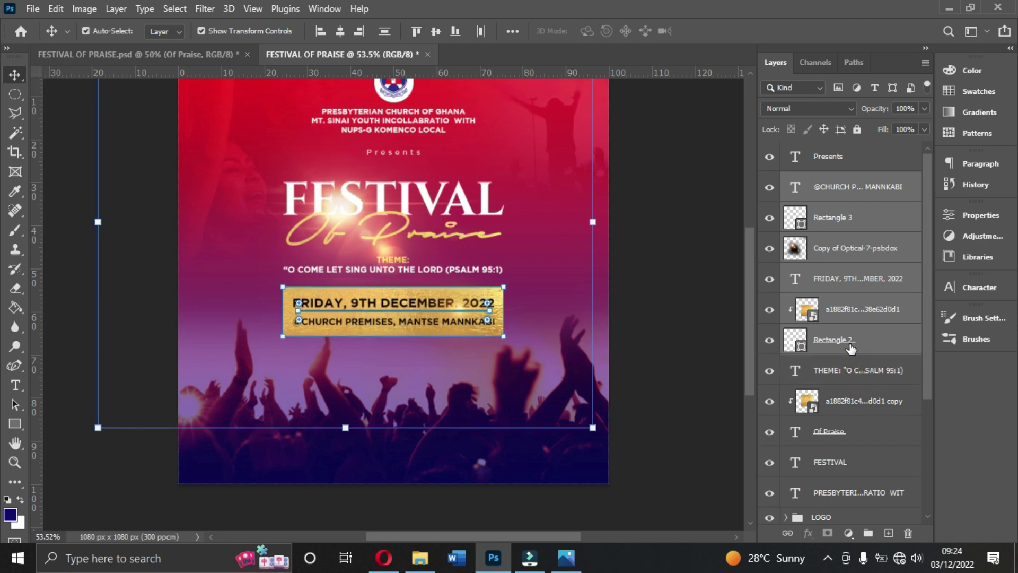
{"action": "left_click", "coordinate": [682, 299]}
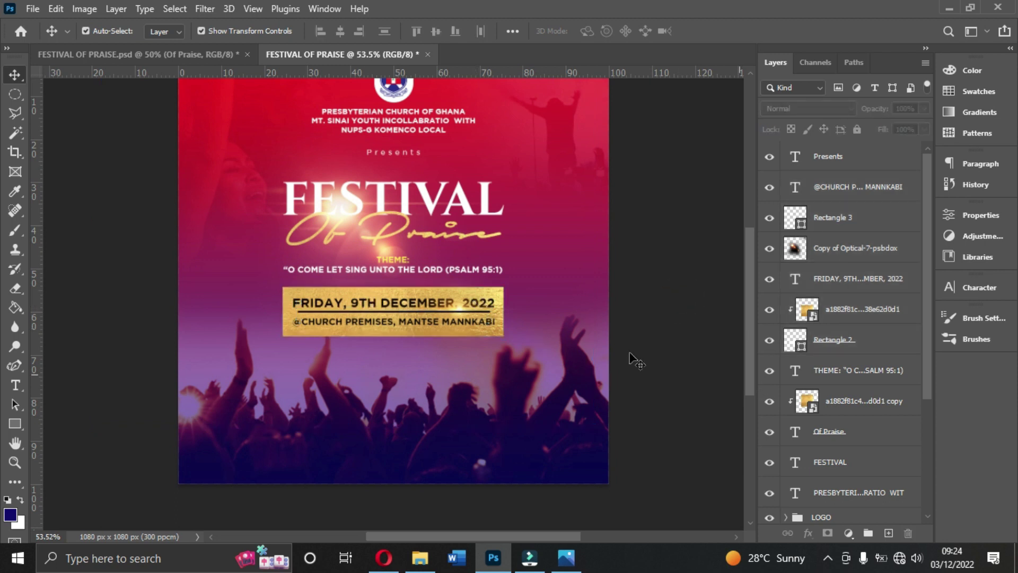
Add a Curves adjustment layer at the top of the stack and raise the RGB curve's midpoint slightly
{"action": "scroll", "coordinate": [723, 314], "scroll_direction": "up", "scroll_amount": 3}
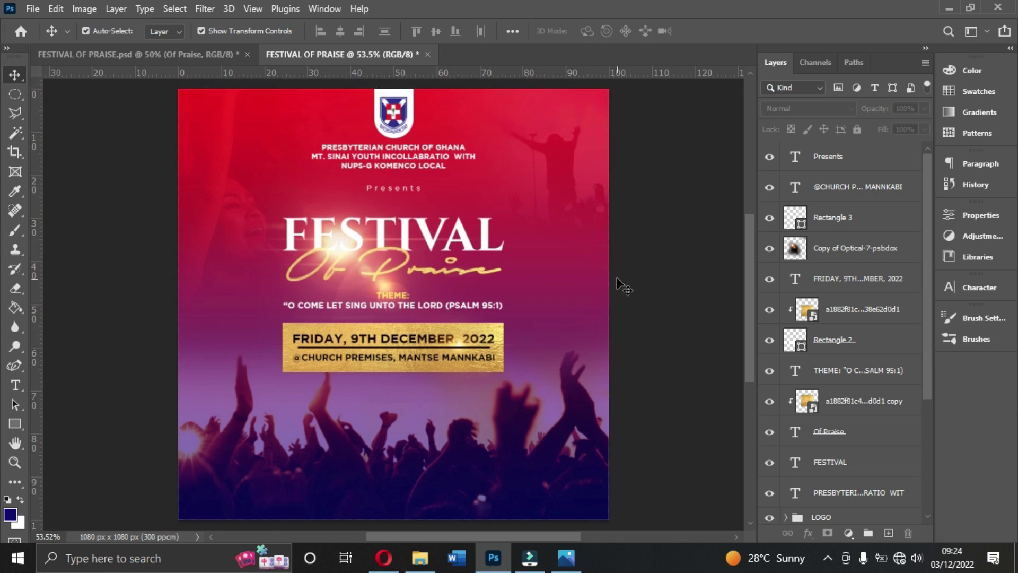
{"action": "scroll", "coordinate": [625, 284], "scroll_direction": "up", "scroll_amount": 1}
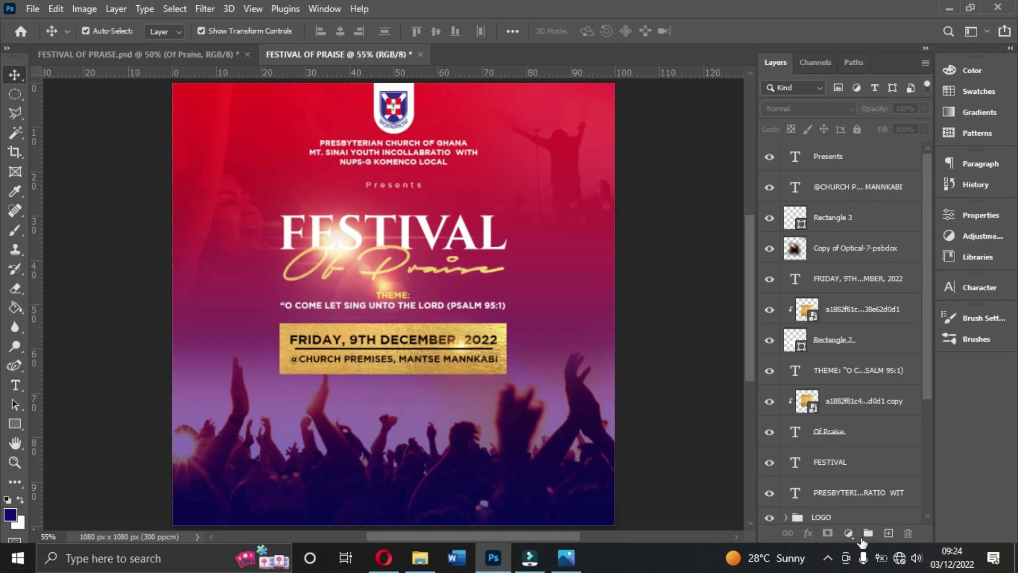
{"action": "left_click", "coordinate": [848, 533]}
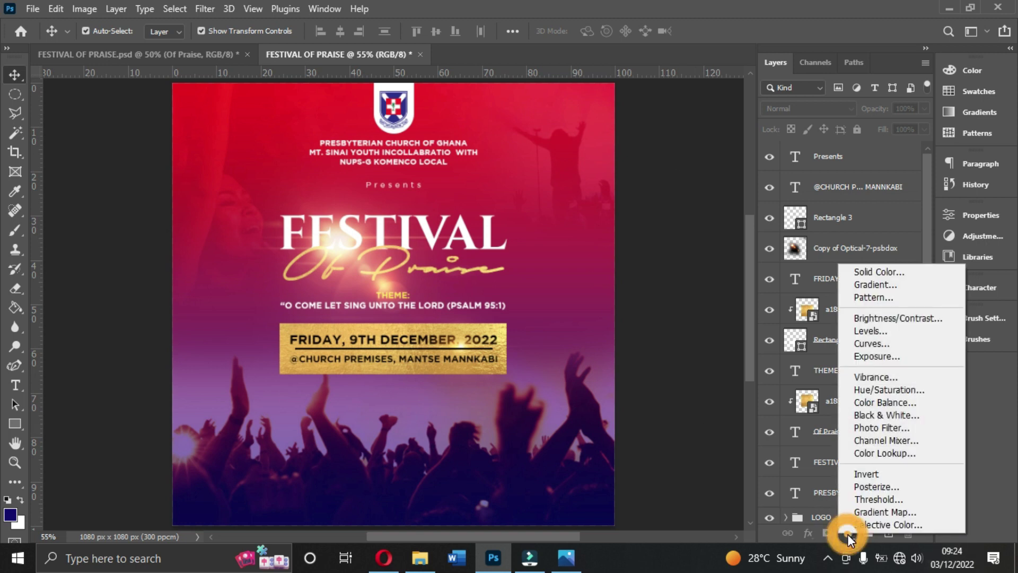
{"action": "left_click", "coordinate": [867, 344]}
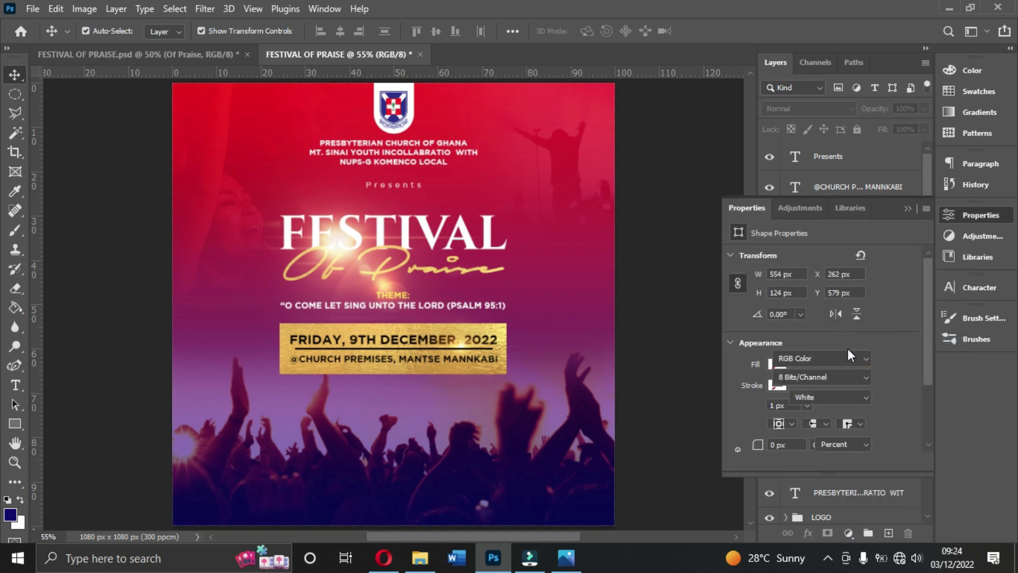
{"action": "mouse_move", "coordinate": [833, 363]}
{"action": "left_mouse_down"}
{"action": "mouse_move", "coordinate": [827, 347]}
{"action": "mouse_move", "coordinate": [840, 369]}
{"action": "mouse_move", "coordinate": [839, 359]}
{"action": "left_mouse_up"}
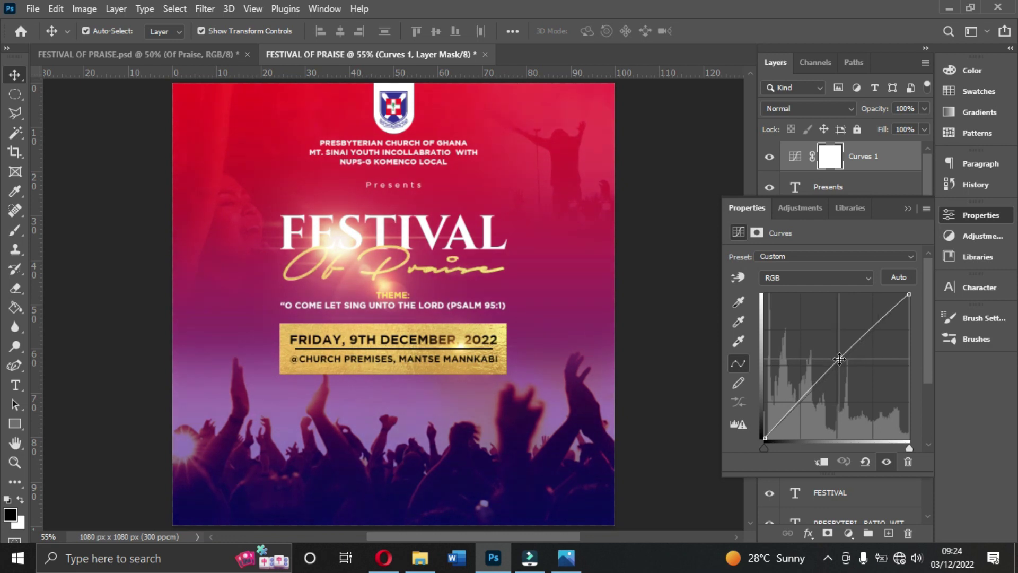
{"action": "left_click", "coordinate": [905, 210]}
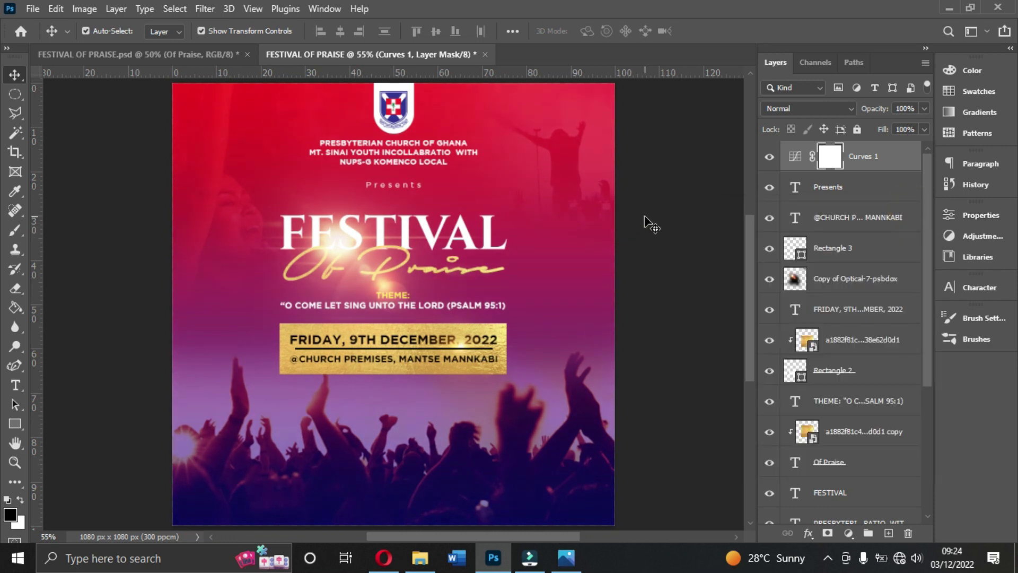